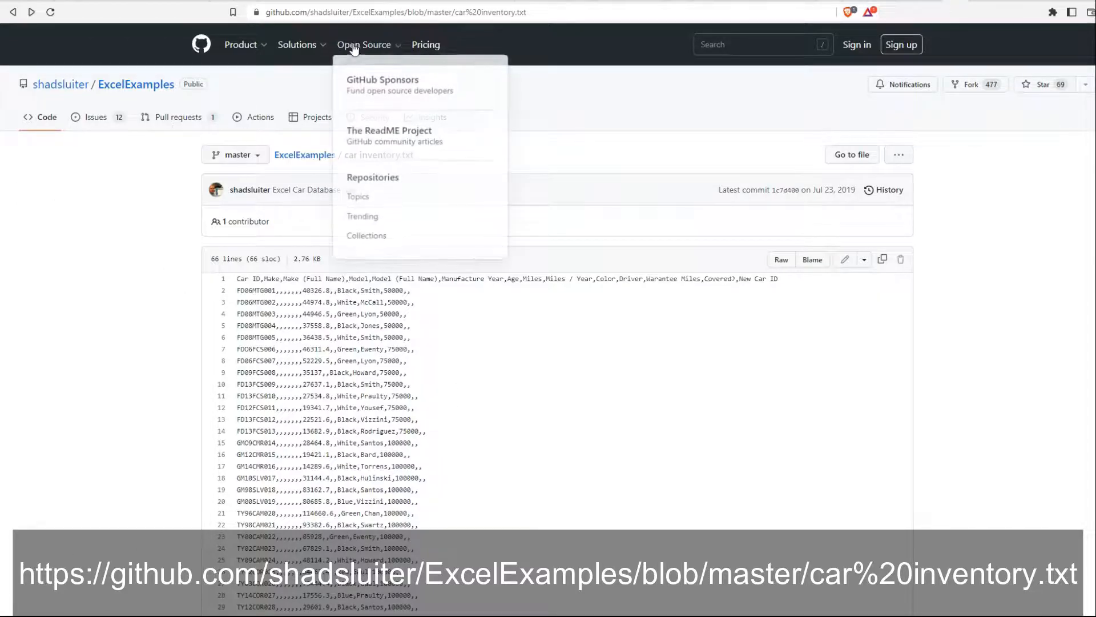
Reopen the car inventory.txt GitHub page's address in a new browser tab.
left_click(374, 13)
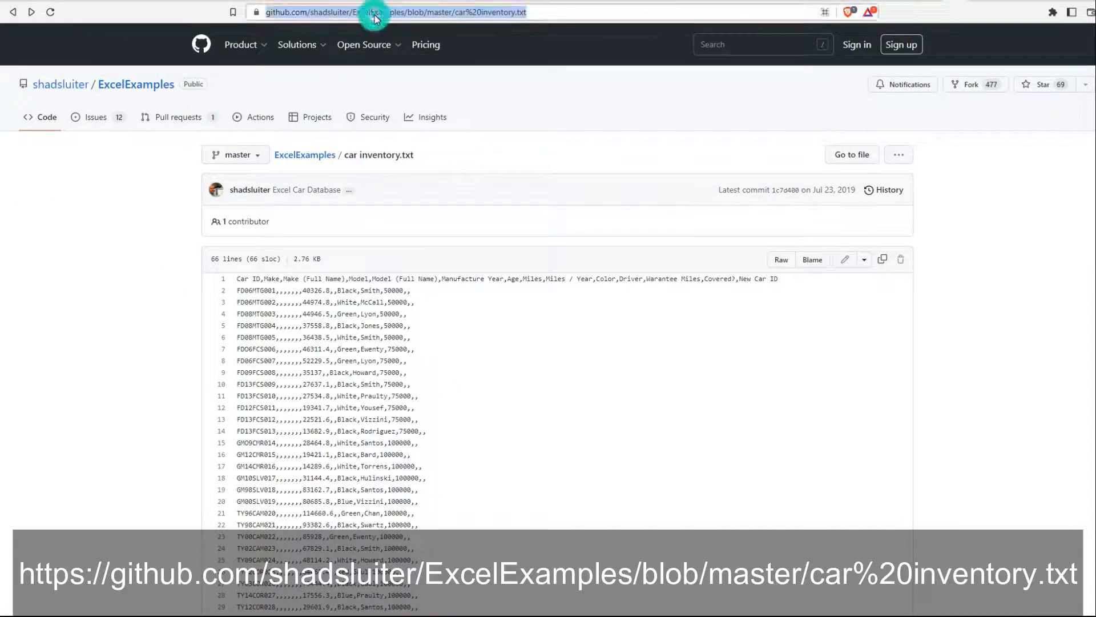
right_click(375, 13)
left_click(404, 79)
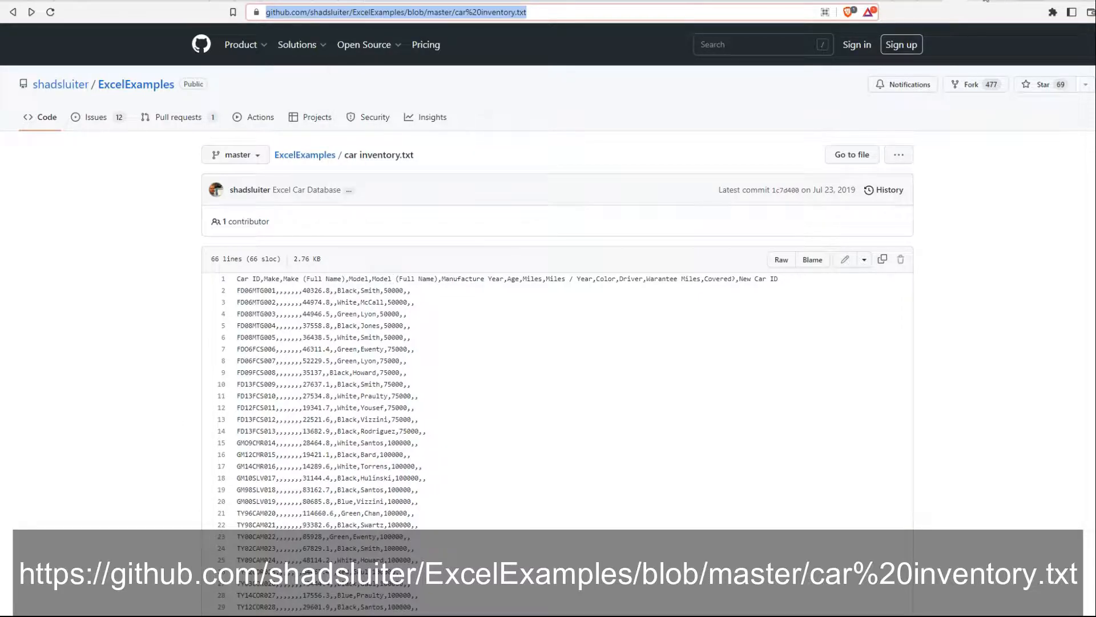
key("ctrl+t")
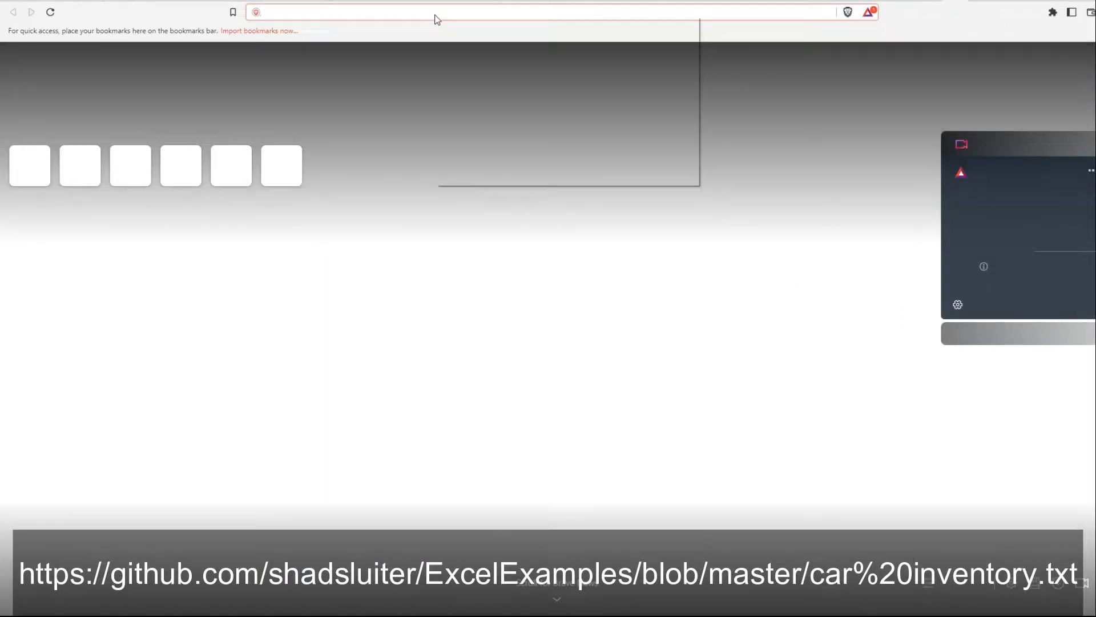
right_click(434, 15)
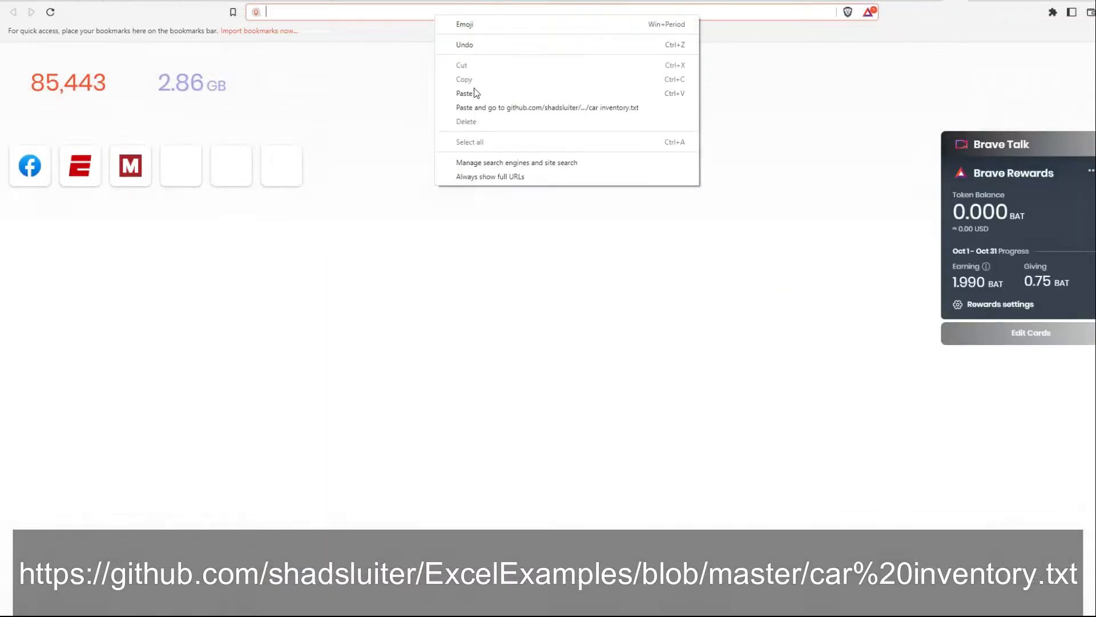
left_click(478, 91)
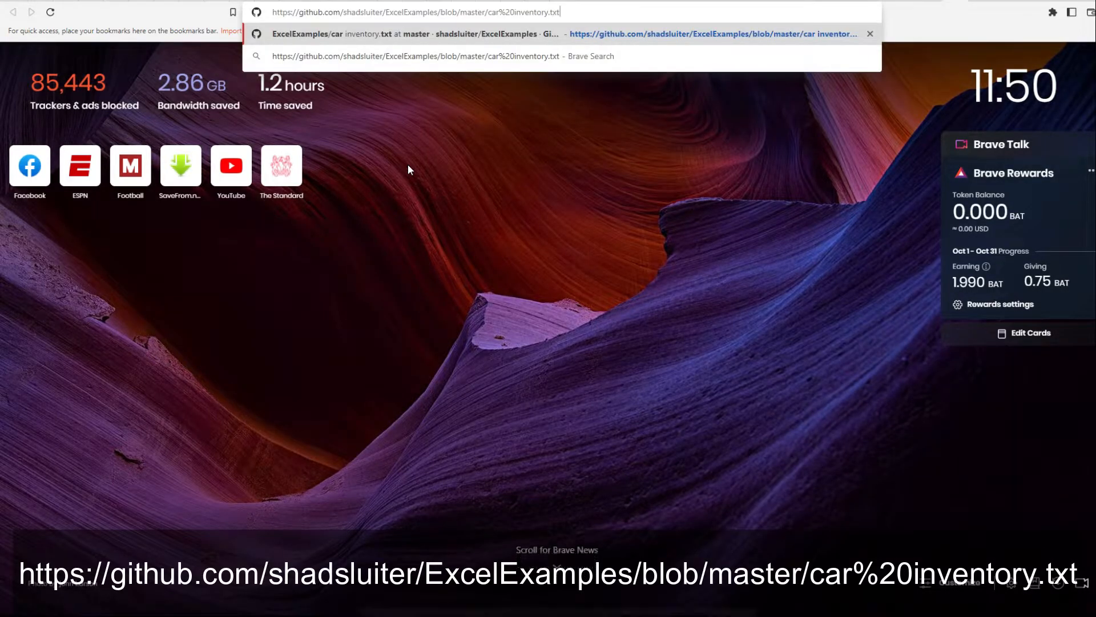
key("Return")
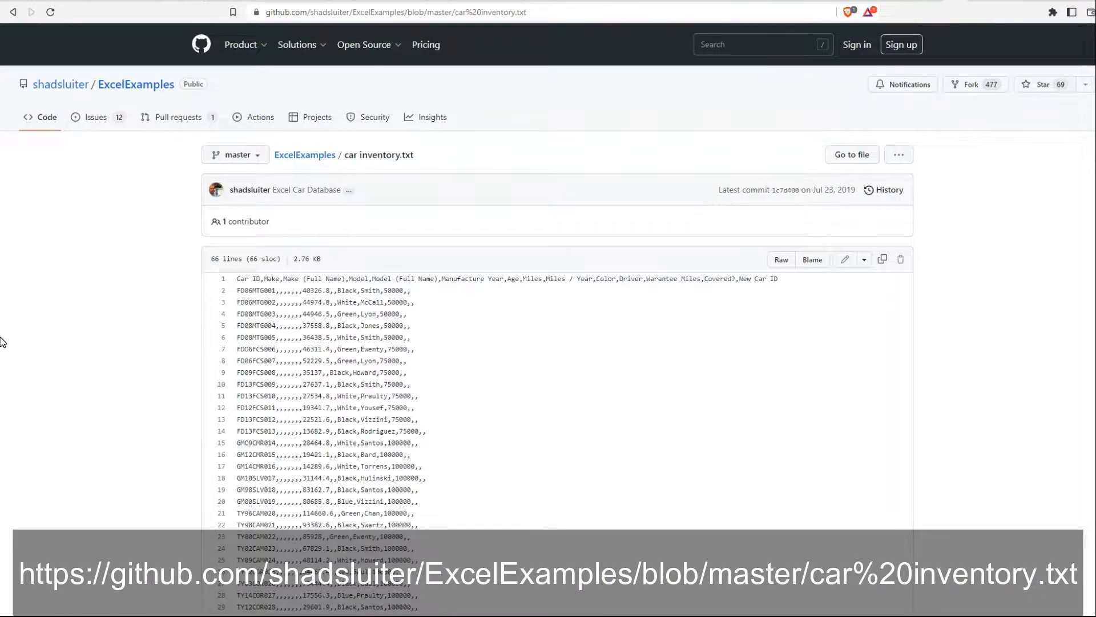
Scroll through the 66-line file and copy its raw contents.
scroll(116, 366, "down", 4)
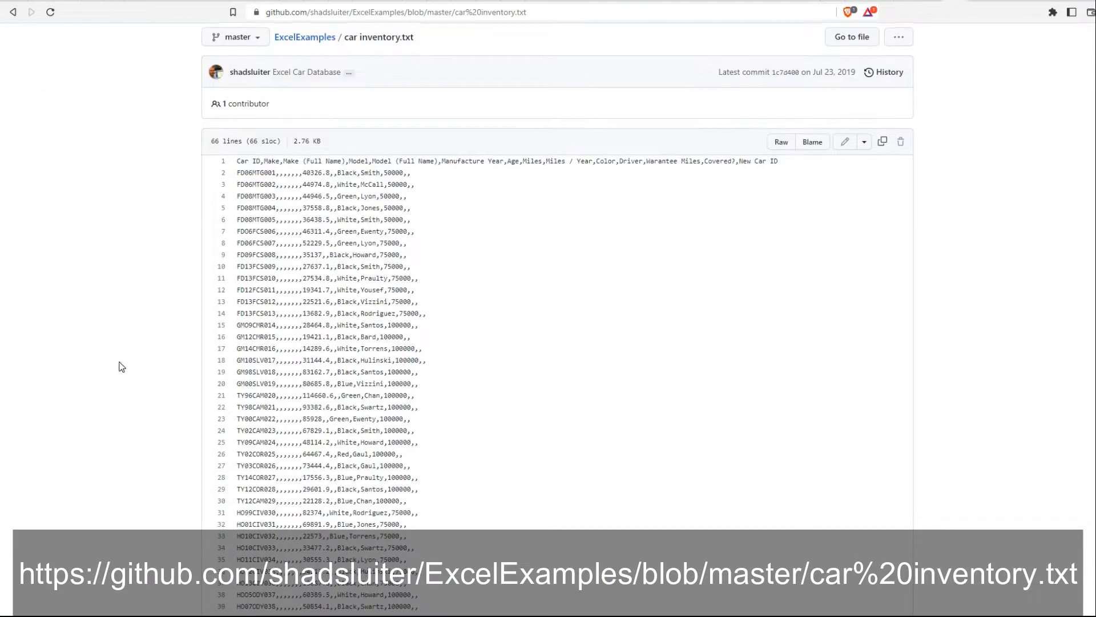
scroll(183, 313, "up", 3)
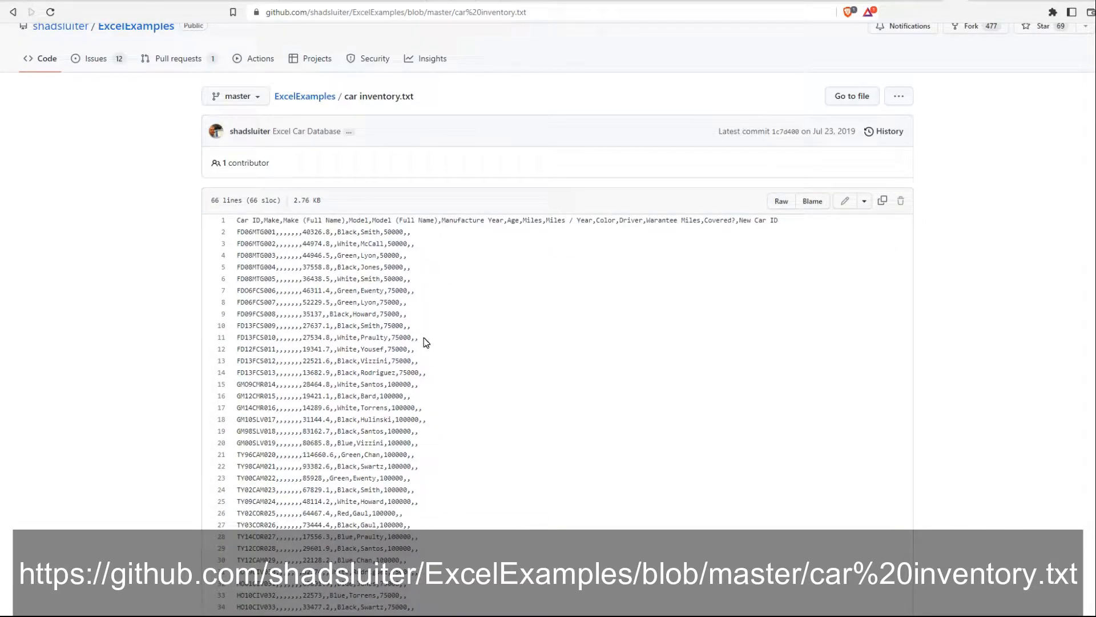
scroll(426, 341, "down", 6)
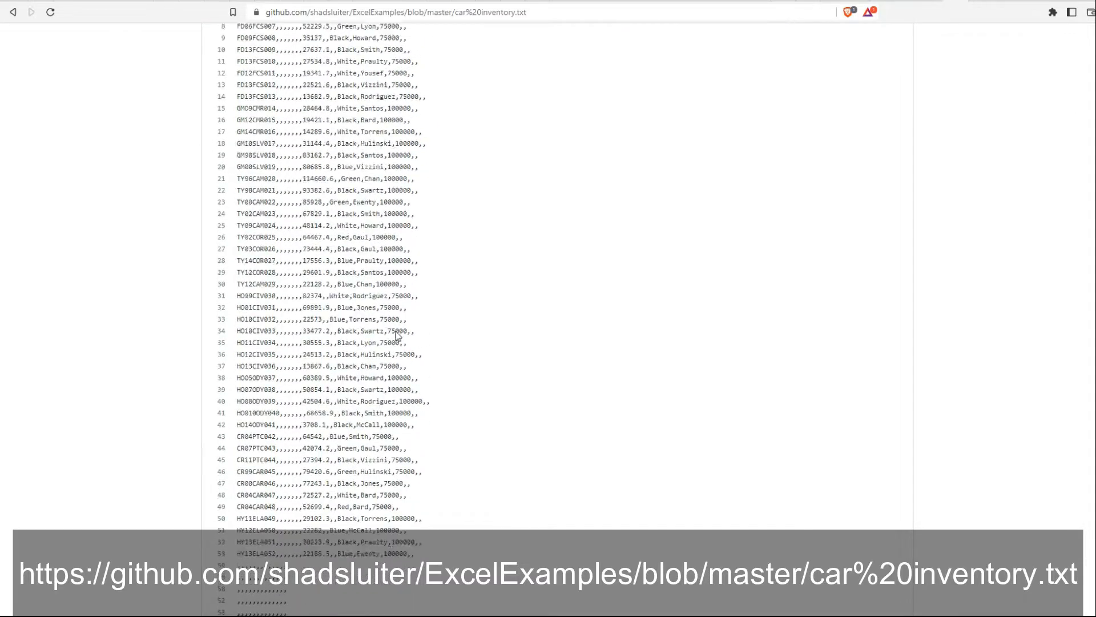
scroll(393, 324, "up", 7)
left_click(884, 261)
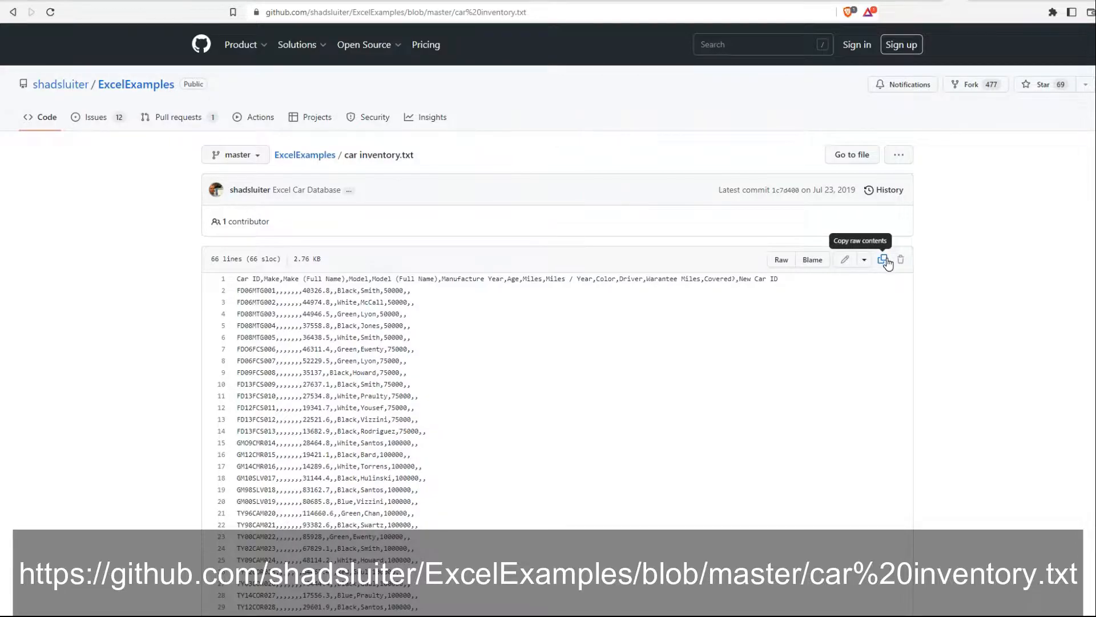
left_click(883, 258)
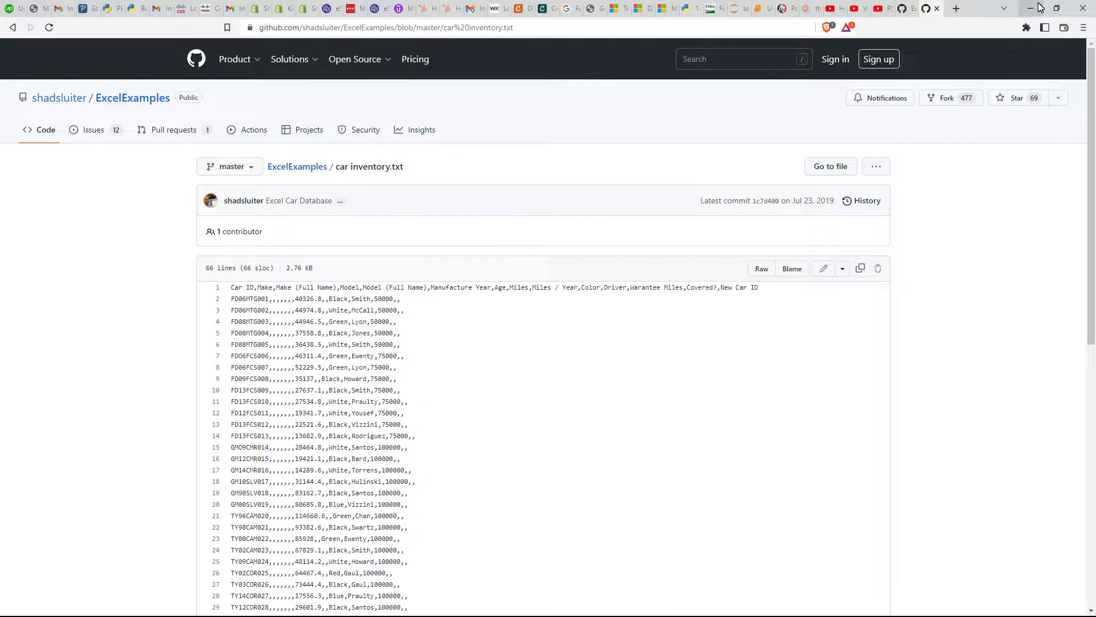
Minimize the browser and add a new text document to the desktop.
left_click(1039, 7)
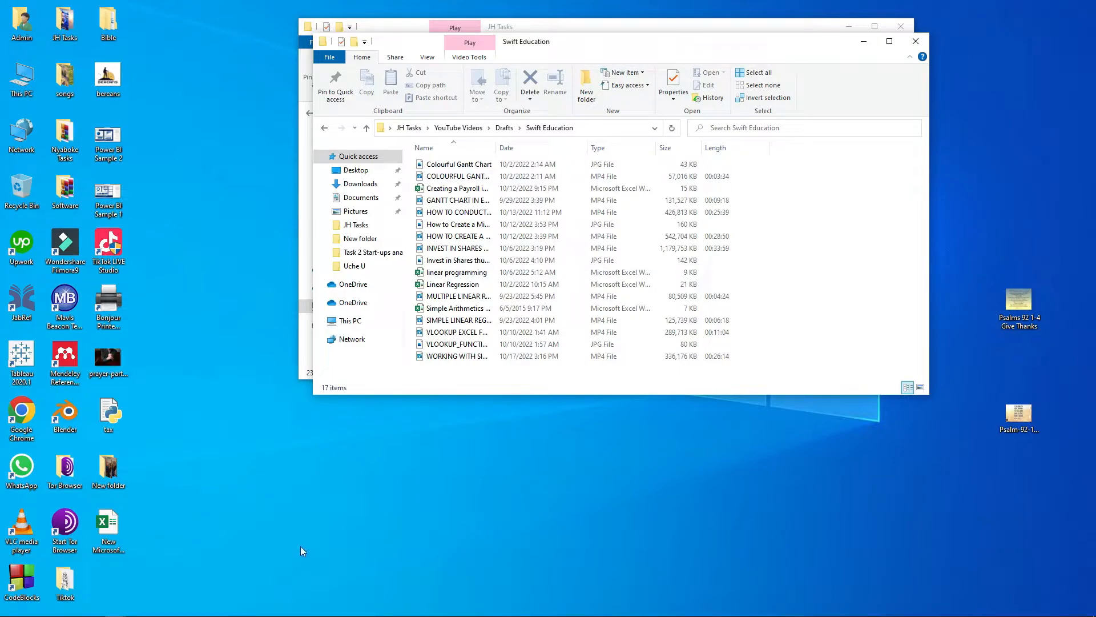
left_click(320, 488)
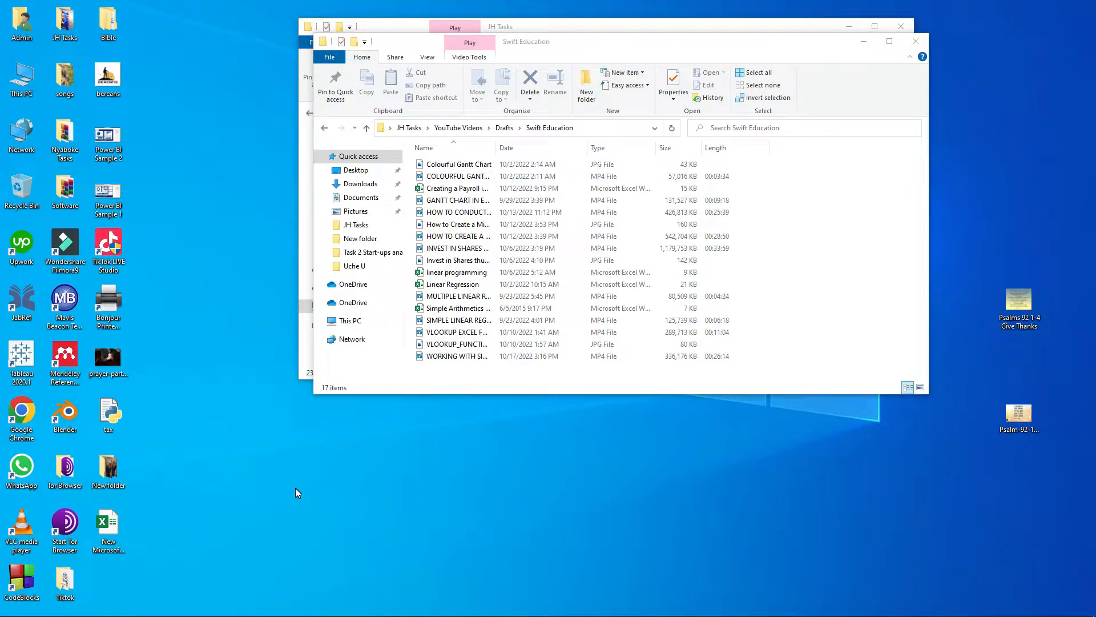
right_click(223, 489)
mouse_move(256, 451)
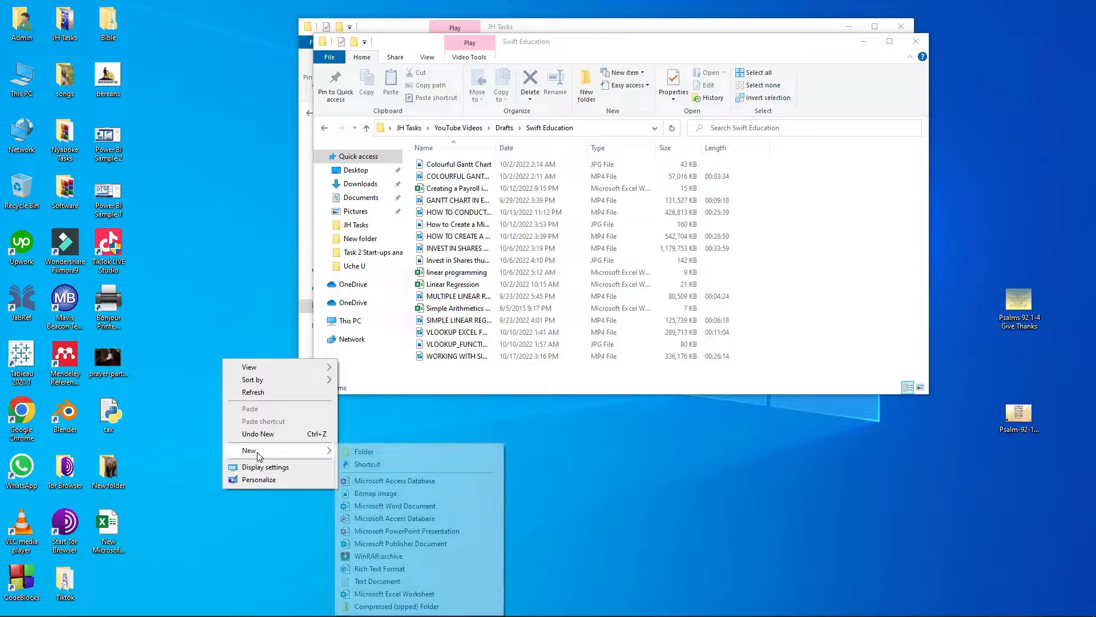
left_click(376, 581)
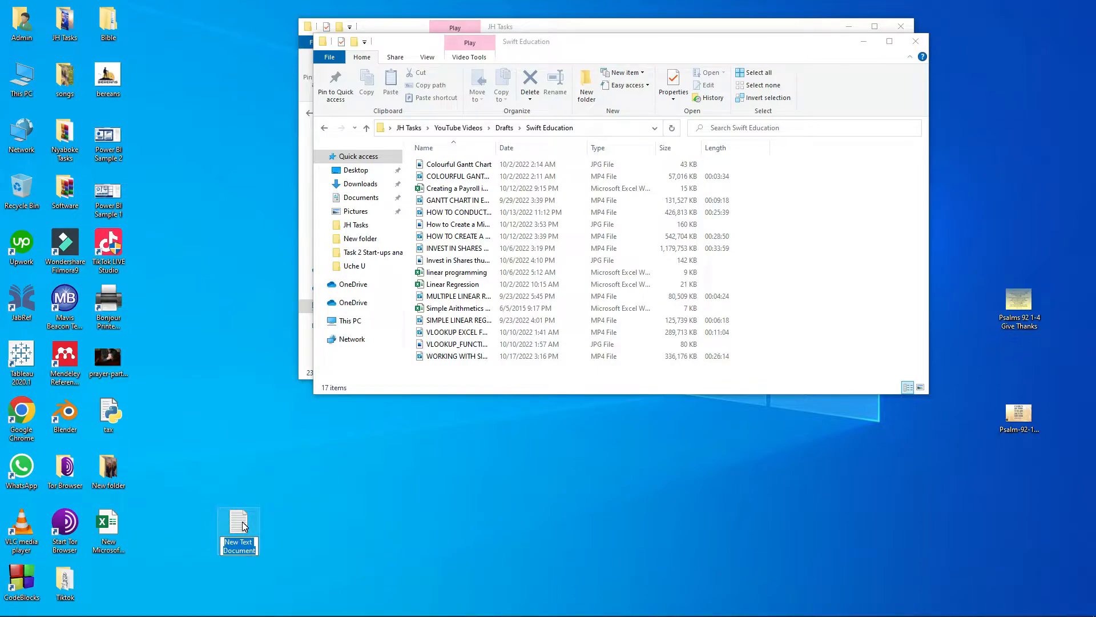
Name the new file 'Car Inventory' and open it in Notepad.
key("BackSpace")
type("cAR iNVENTORY")
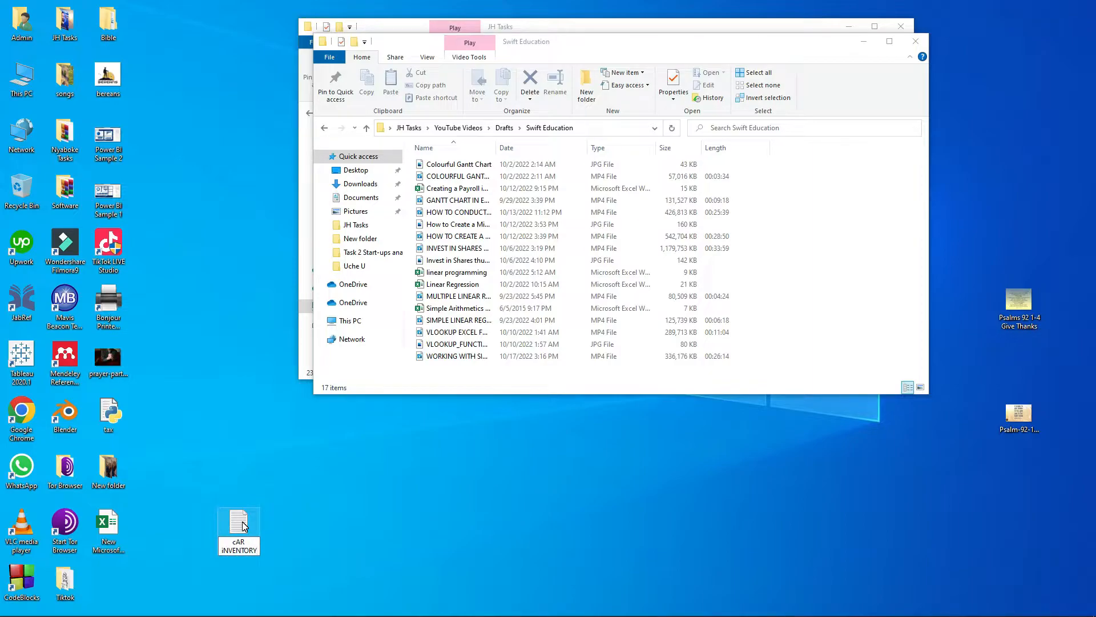
key("BackSpace")
key("BackSpace")
key("BackSpace")
key("BackSpace")
key("BackSpace")
key("BackSpace")
key("BackSpace")
key("BackSpace")
key("BackSpace")
key("BackSpace")
key("BackSpace")
key("BackSpace")
key("BackSpace")
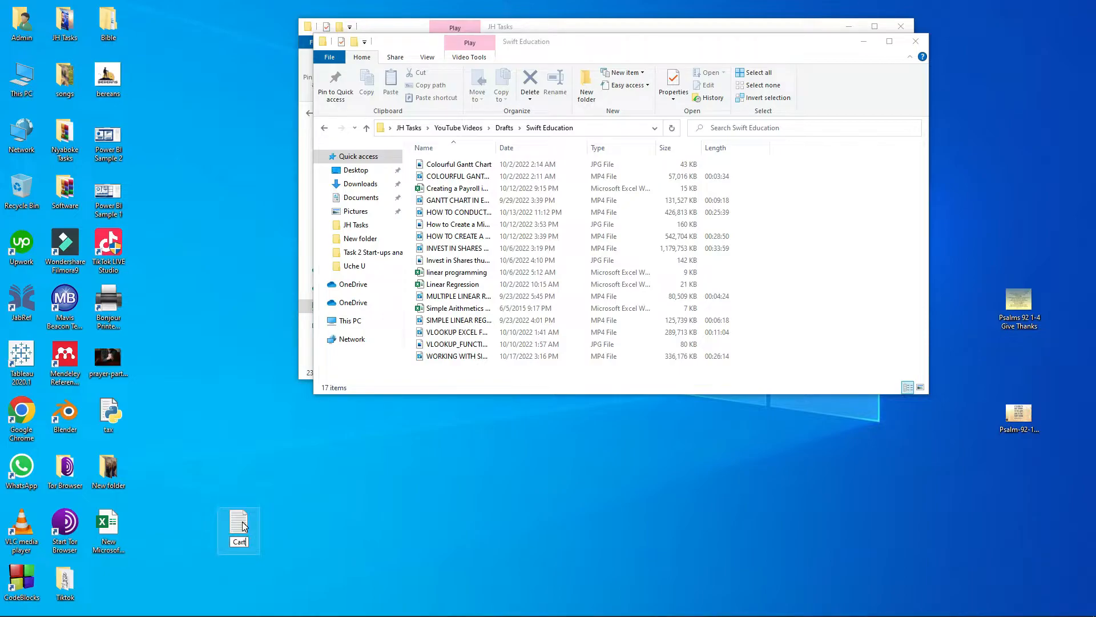
type("Car Inventory")
key("Return")
double_click(244, 525)
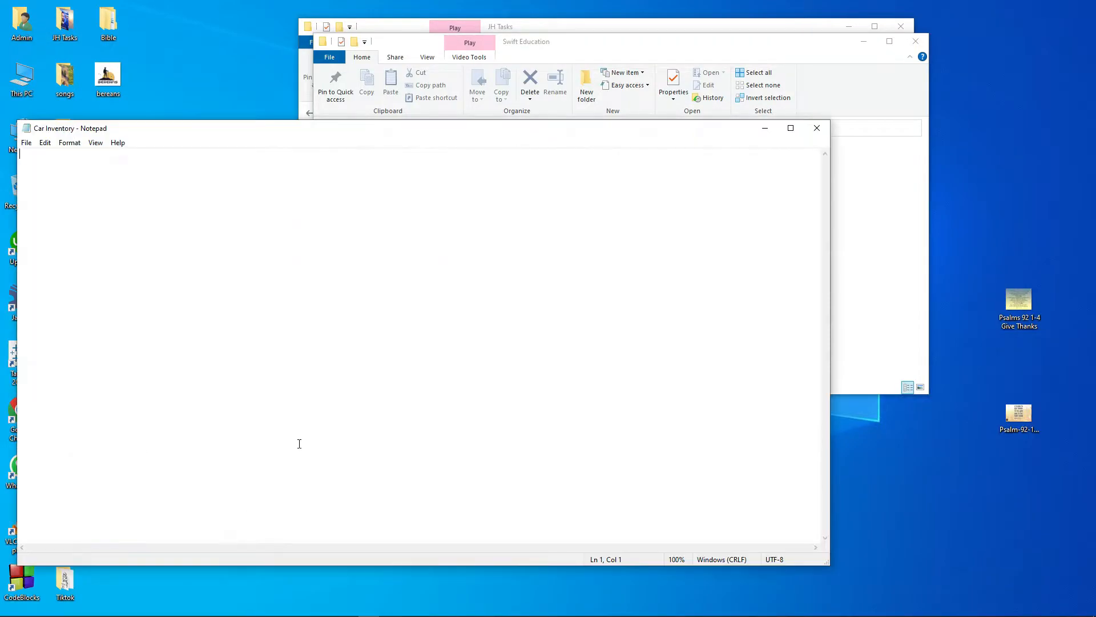
Paste the copied car data into Notepad, then close and save Car Inventory.txt.
right_click(32, 161)
left_click(80, 214)
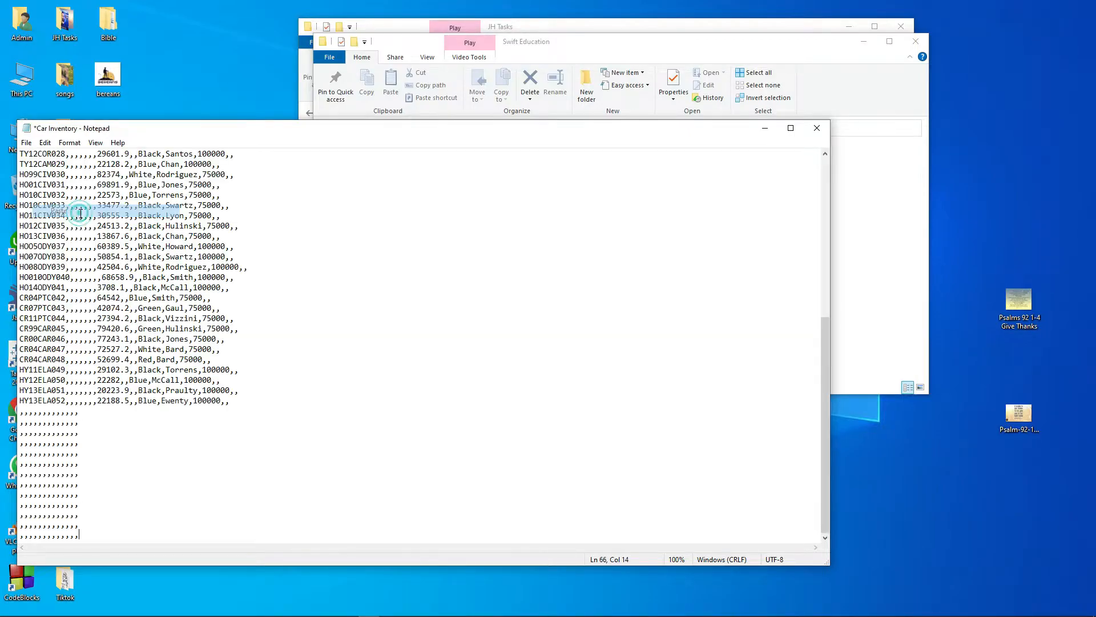
scroll(91, 248, "up", 10)
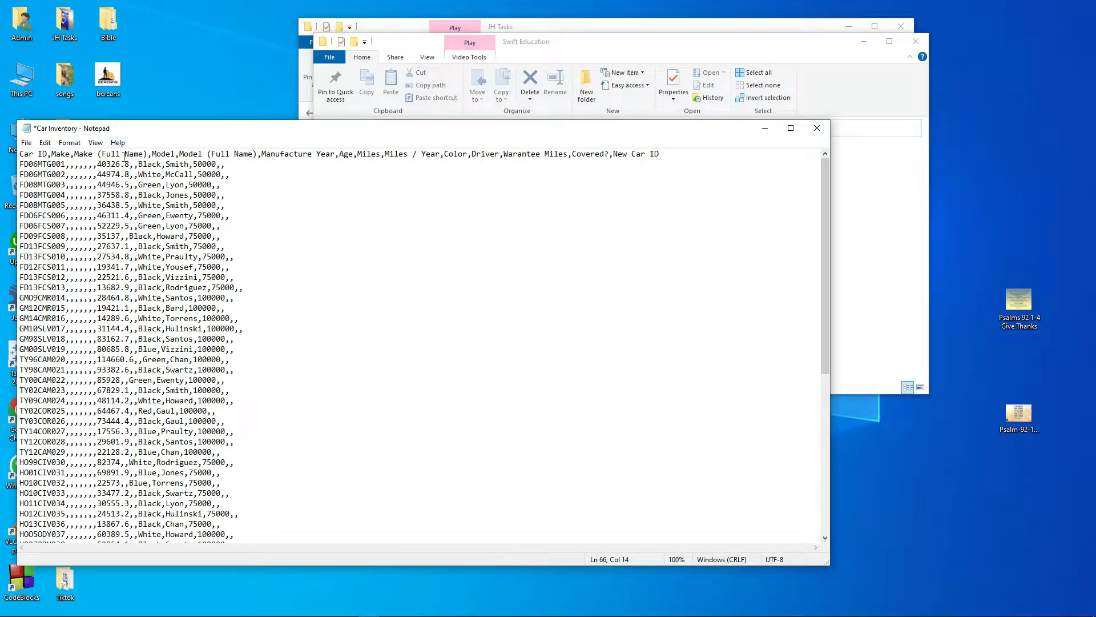
left_click(811, 130)
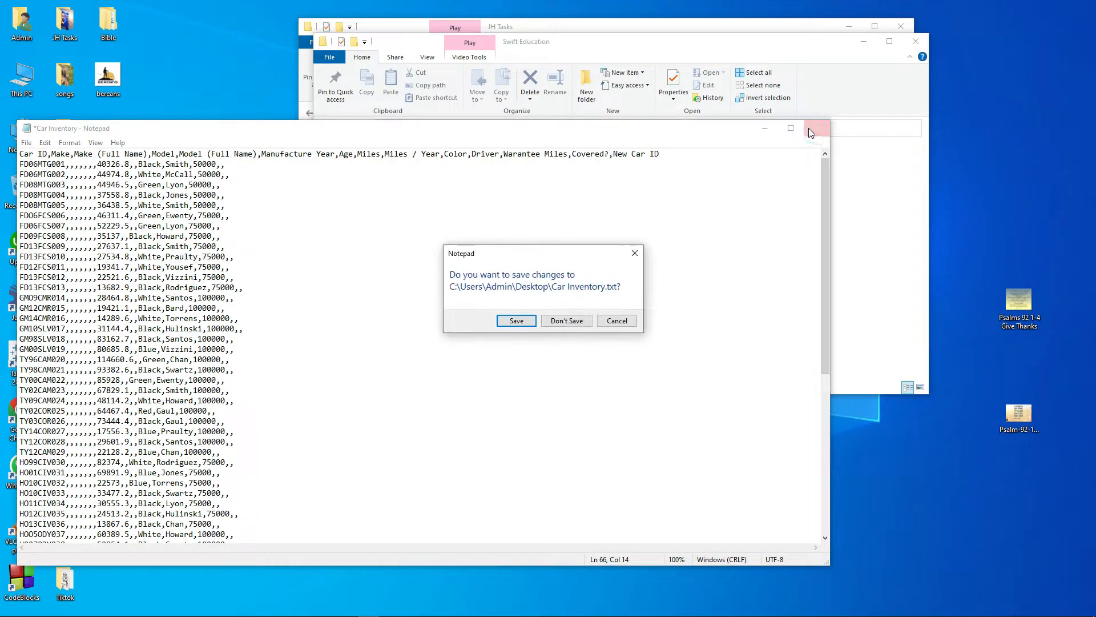
left_click(517, 320)
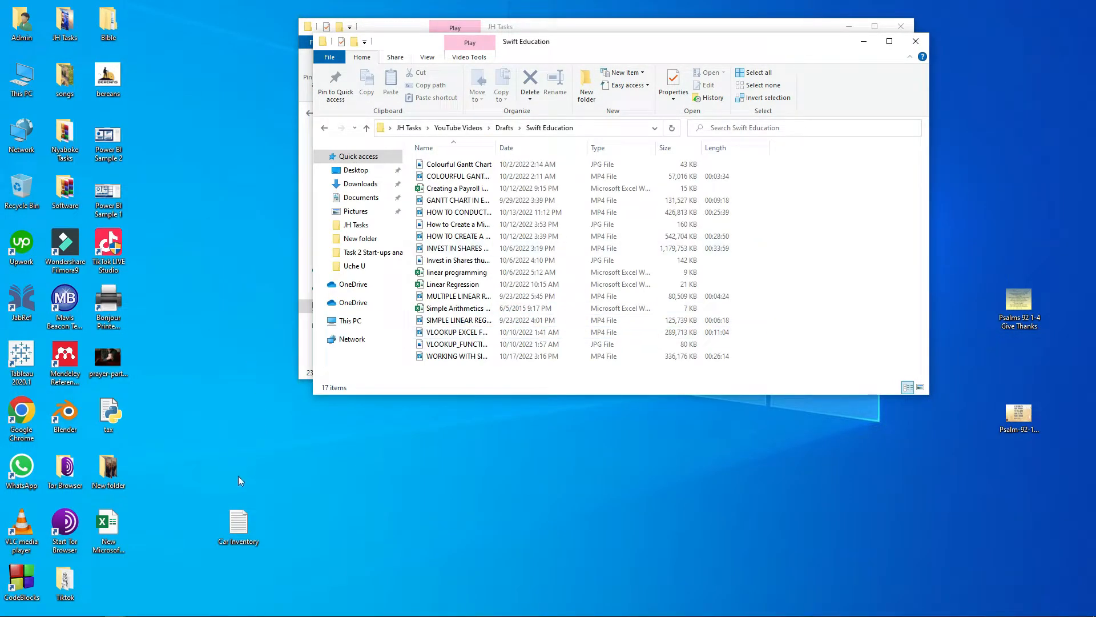
Move the Car Inventory text file next to Tiktok on the desktop.
left_click(238, 524)
left_click_drag(238, 524, 112, 578)
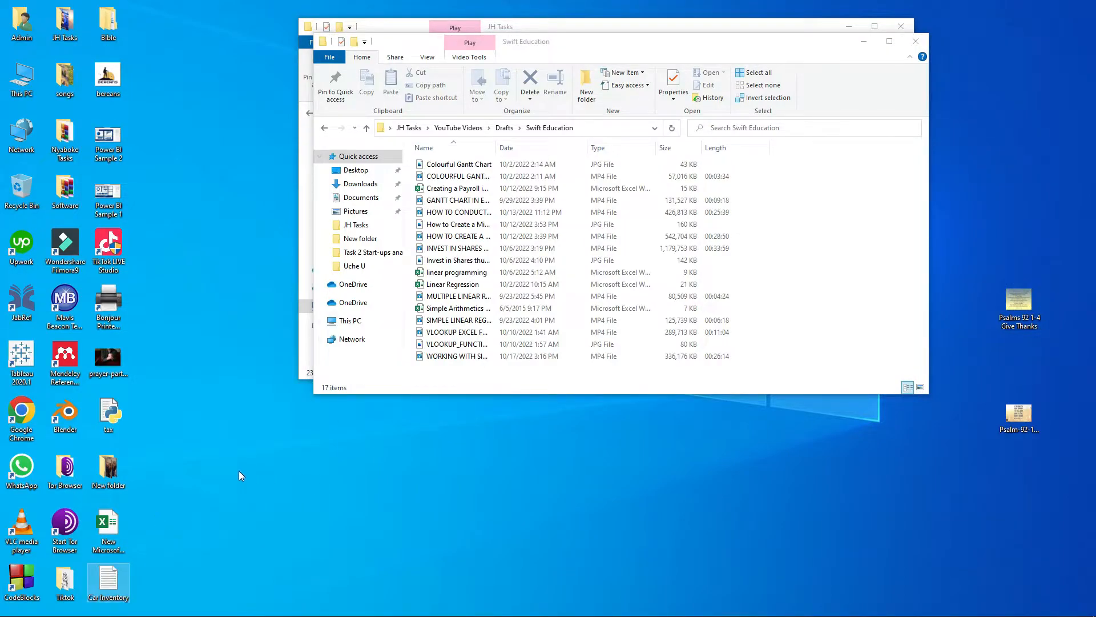
left_click(190, 466)
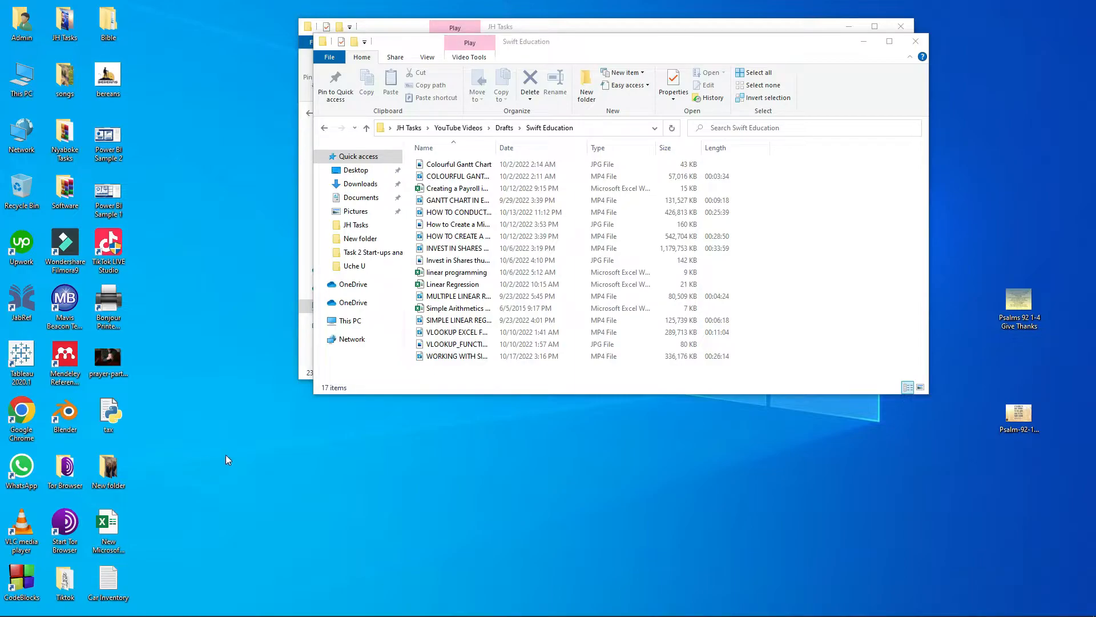
Add a new Microsoft Excel Worksheet to the desktop named 'Car Inventory Worksheet'.
right_click(207, 490)
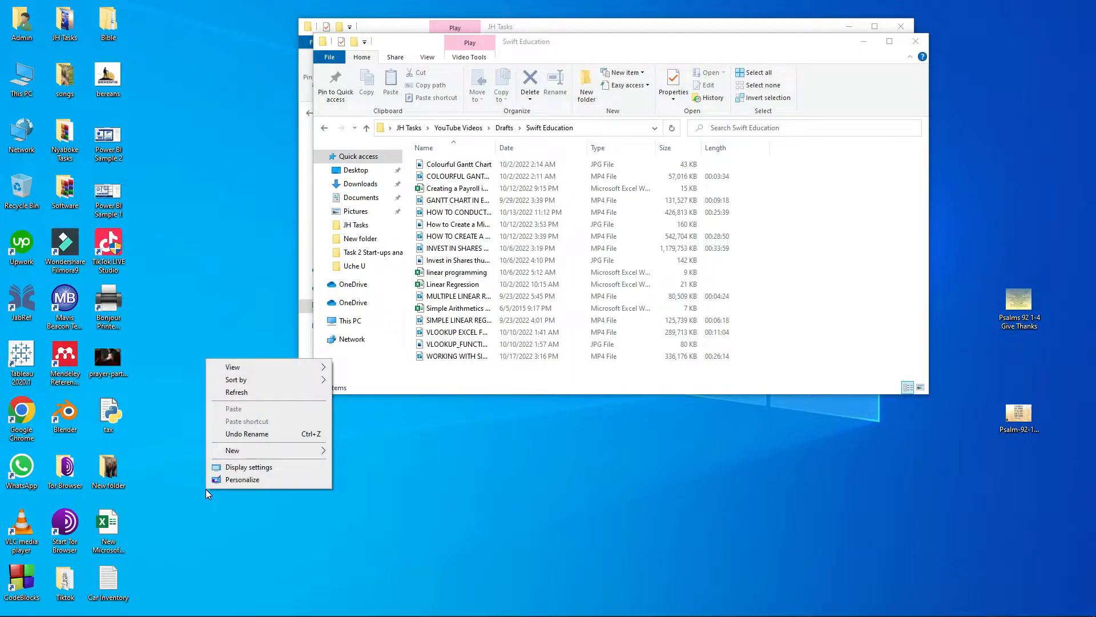
left_click(242, 452)
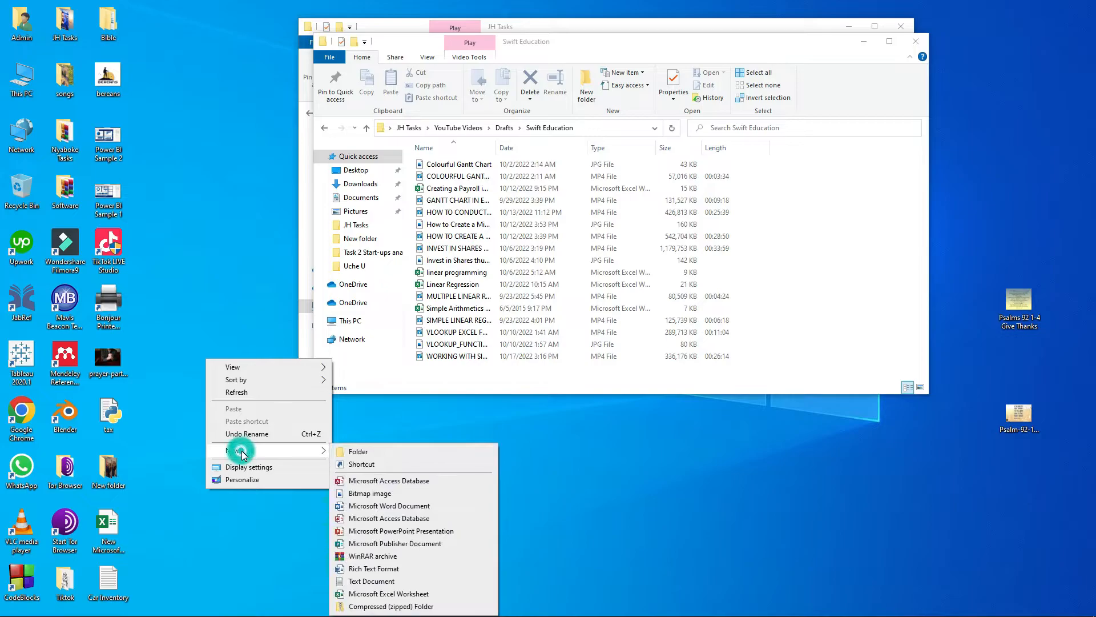
left_click(392, 593)
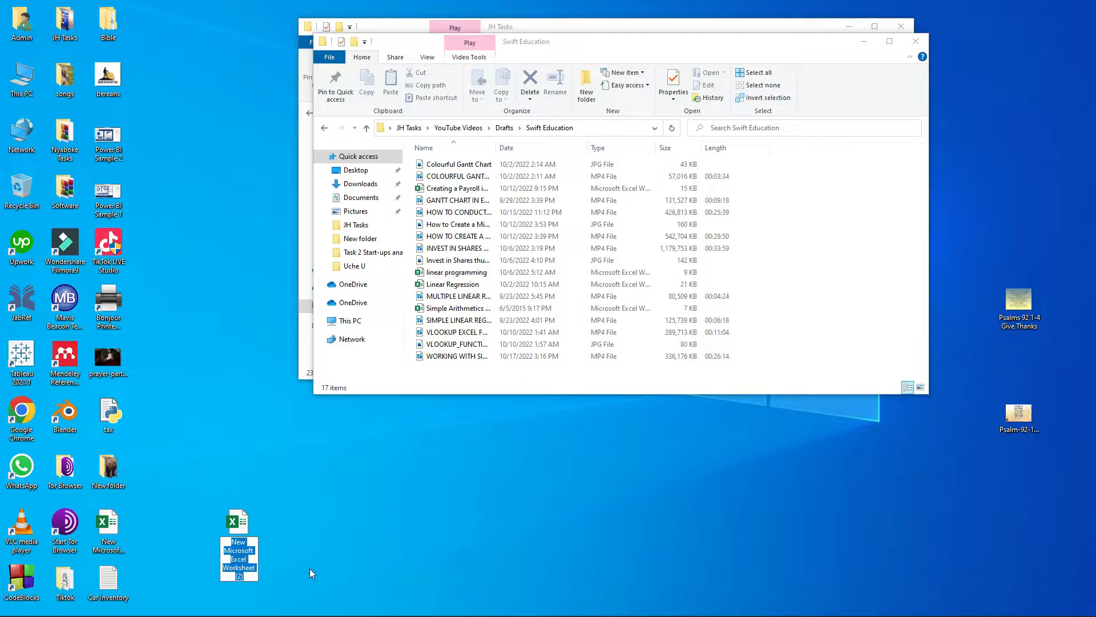
key("BackSpace")
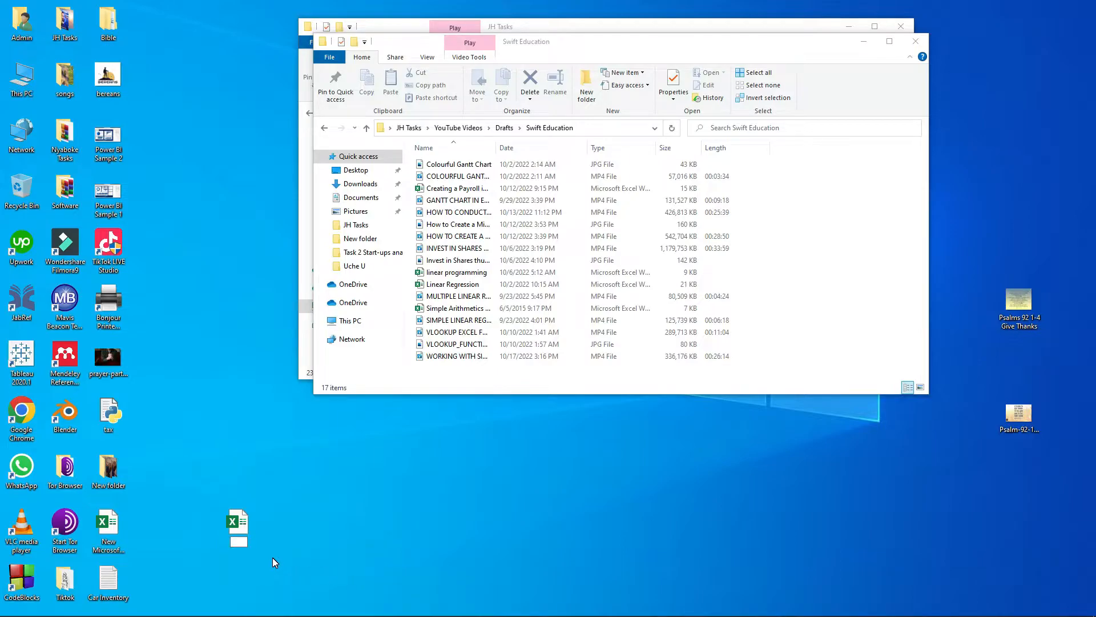
type("Car Inventory Workshee")
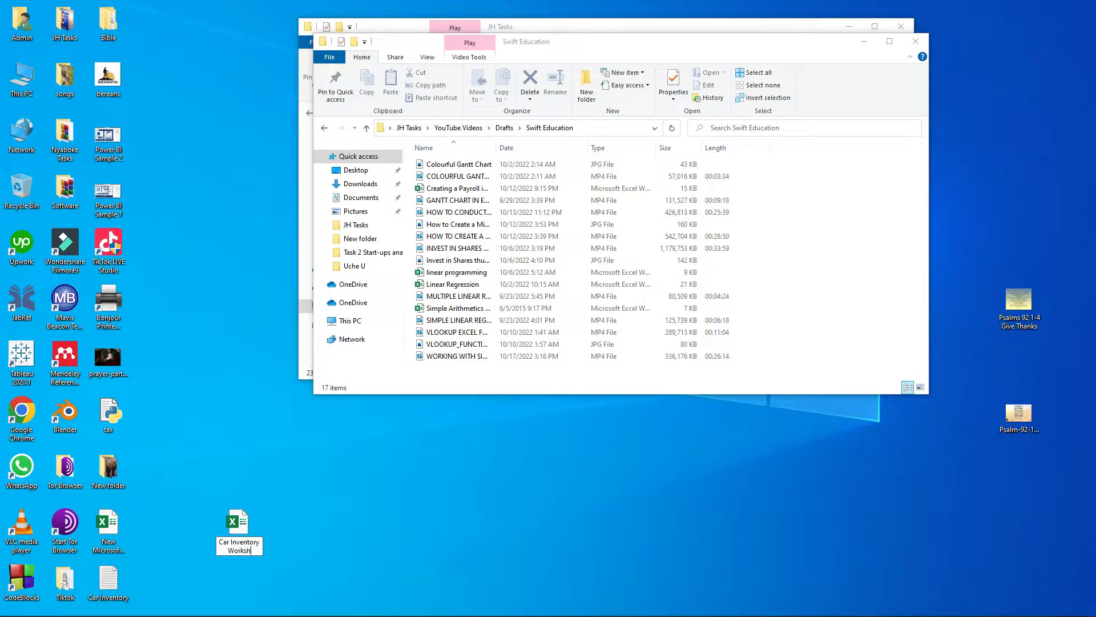
type("t")
key("Return")
key("Return")
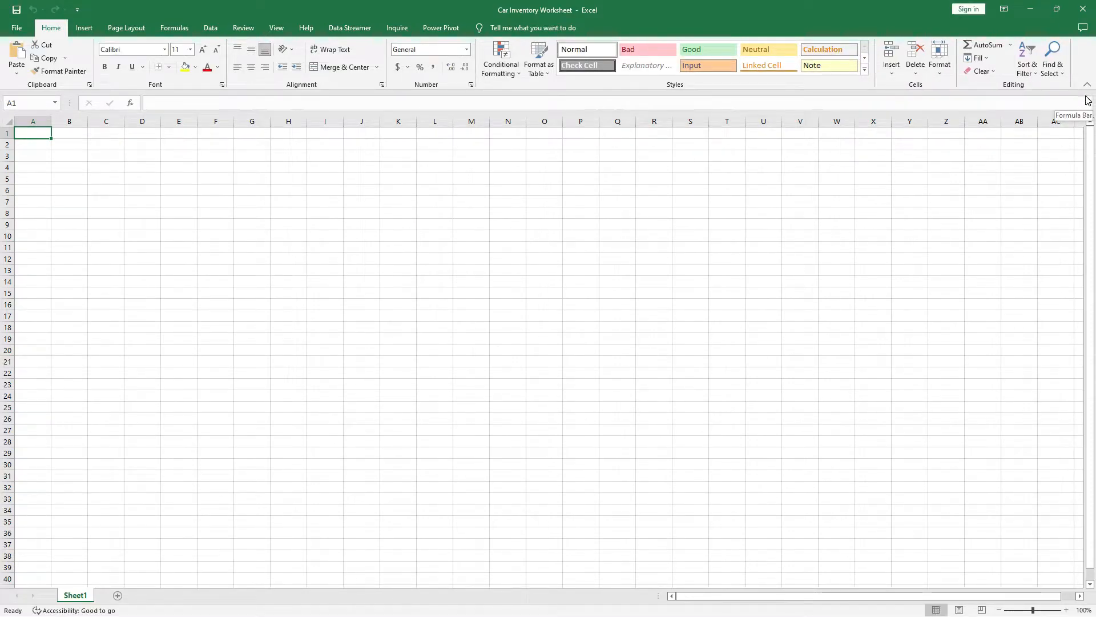
Browse to the Desktop folder through File > Open > This PC.
left_click(40, 148)
left_click(36, 134)
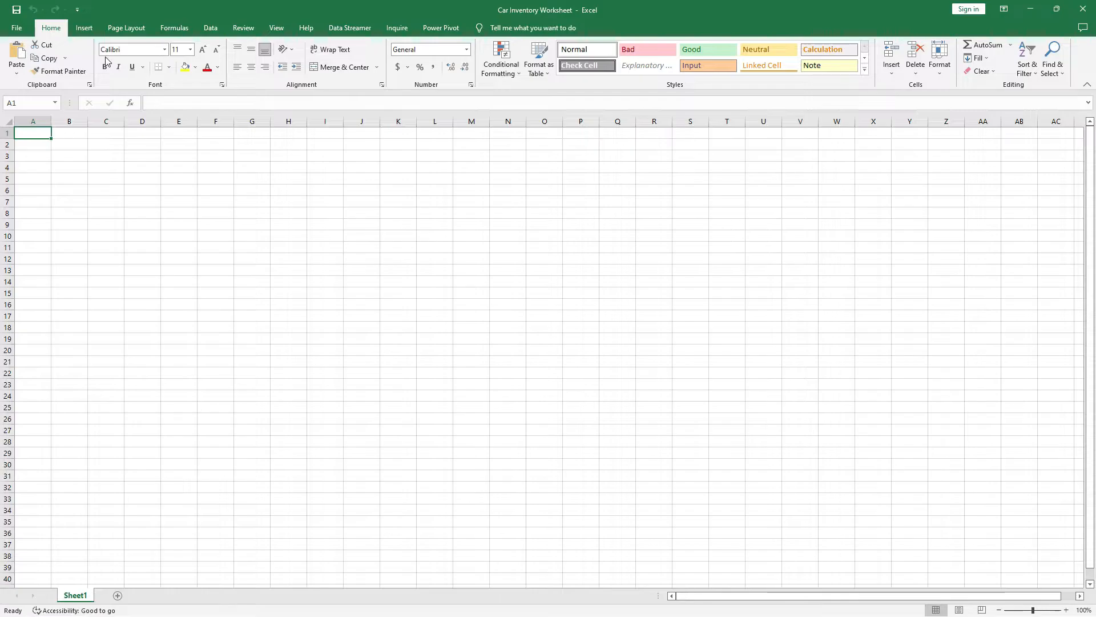
left_click(17, 29)
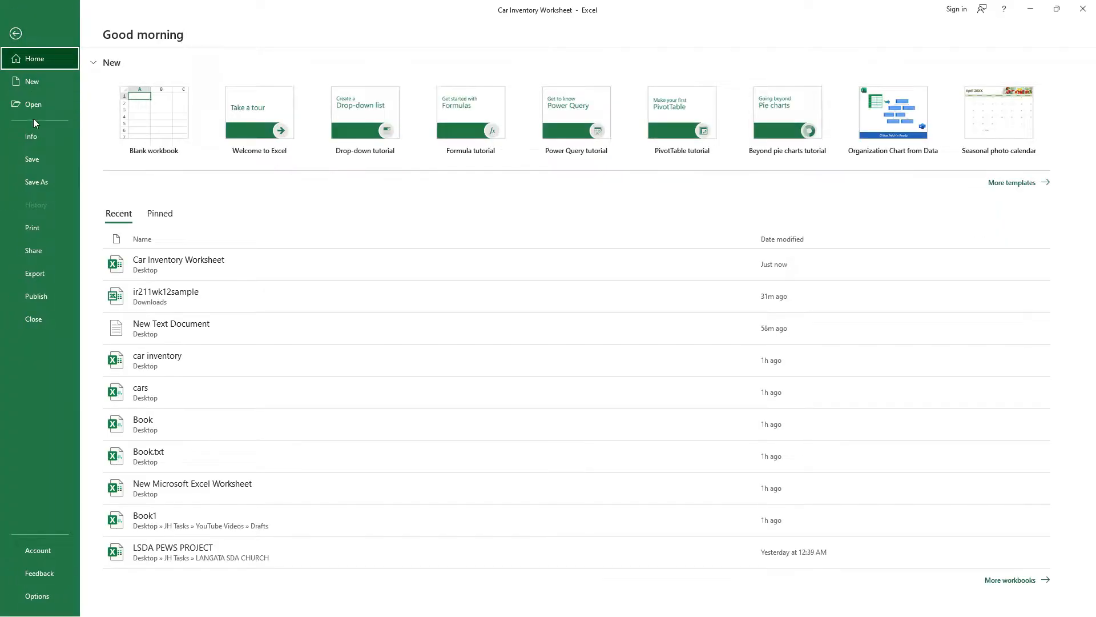
left_click(33, 107)
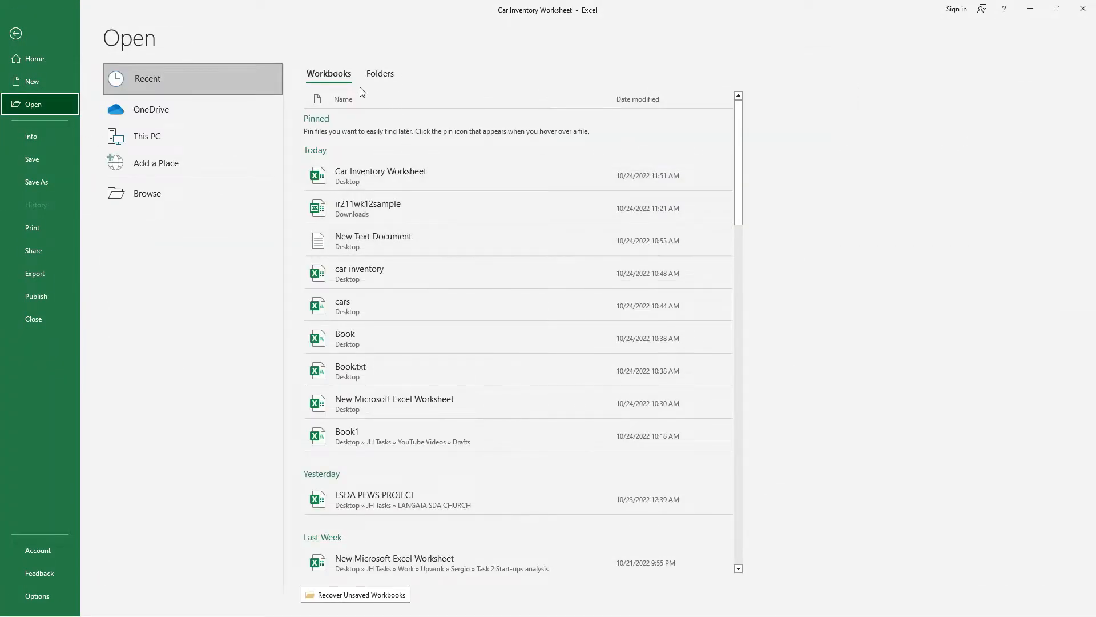
left_click(155, 138)
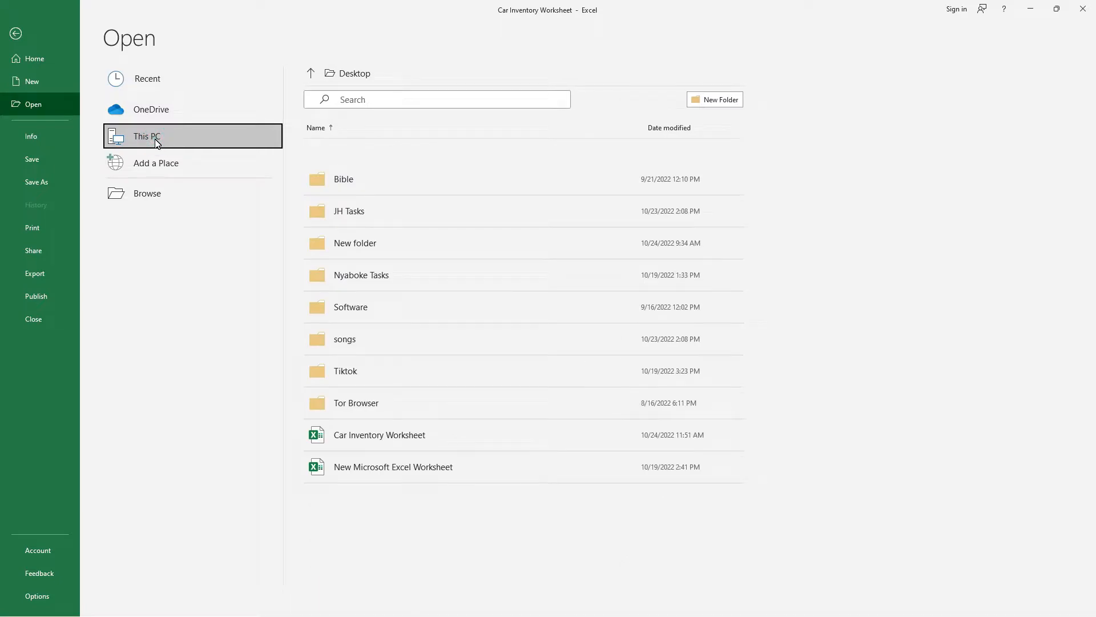
left_click(360, 71)
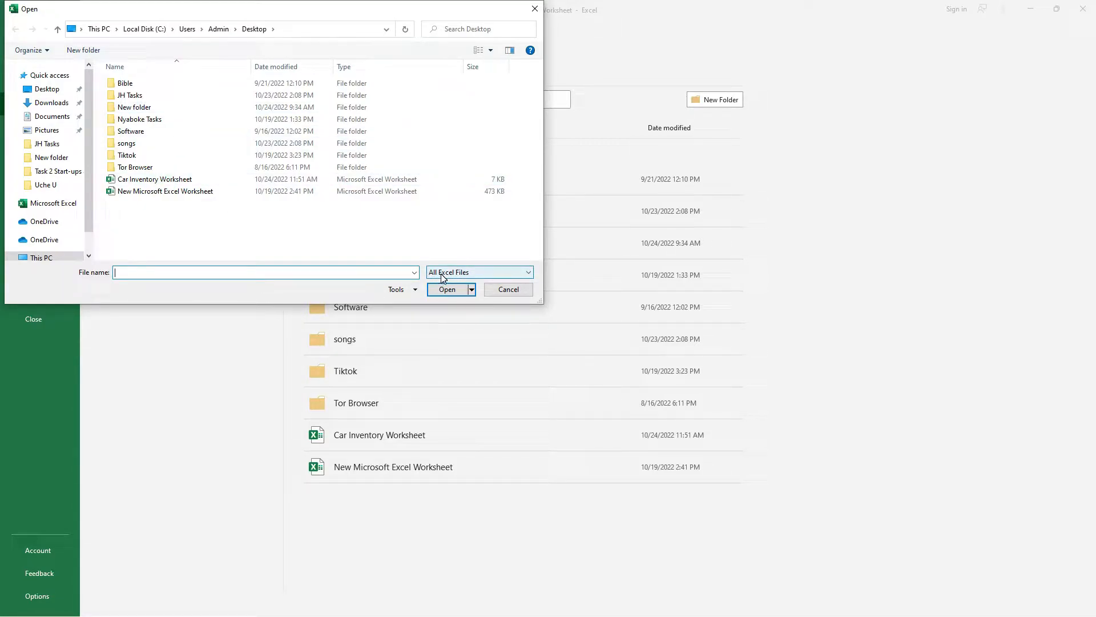
Switch the file filter to All Files and open Car Inventory.txt from the Desktop.
left_click(489, 274)
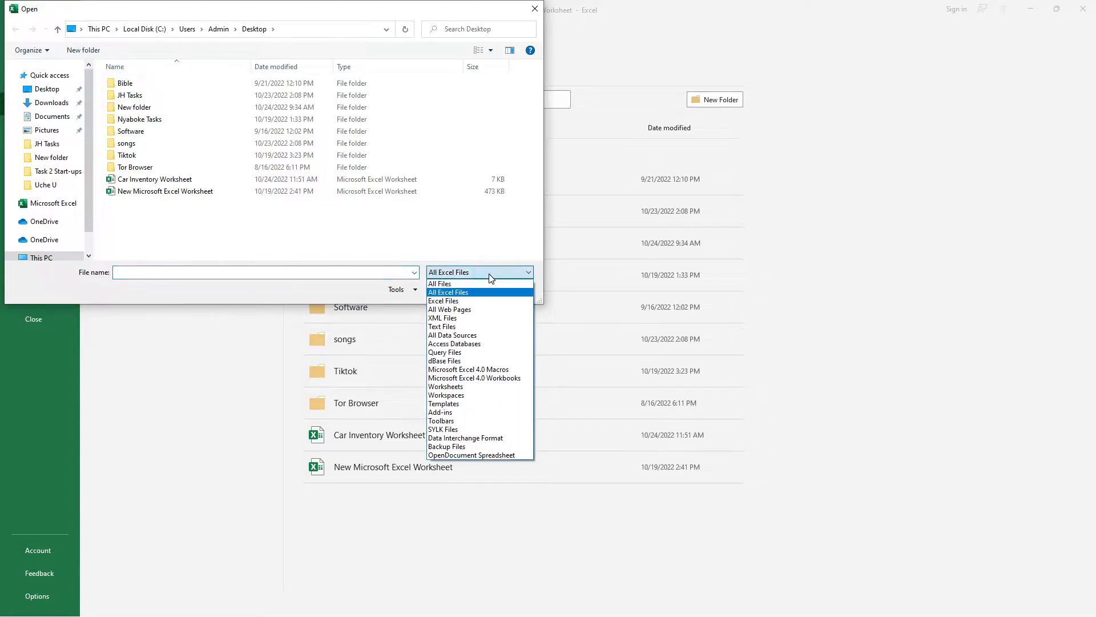
left_click(484, 285)
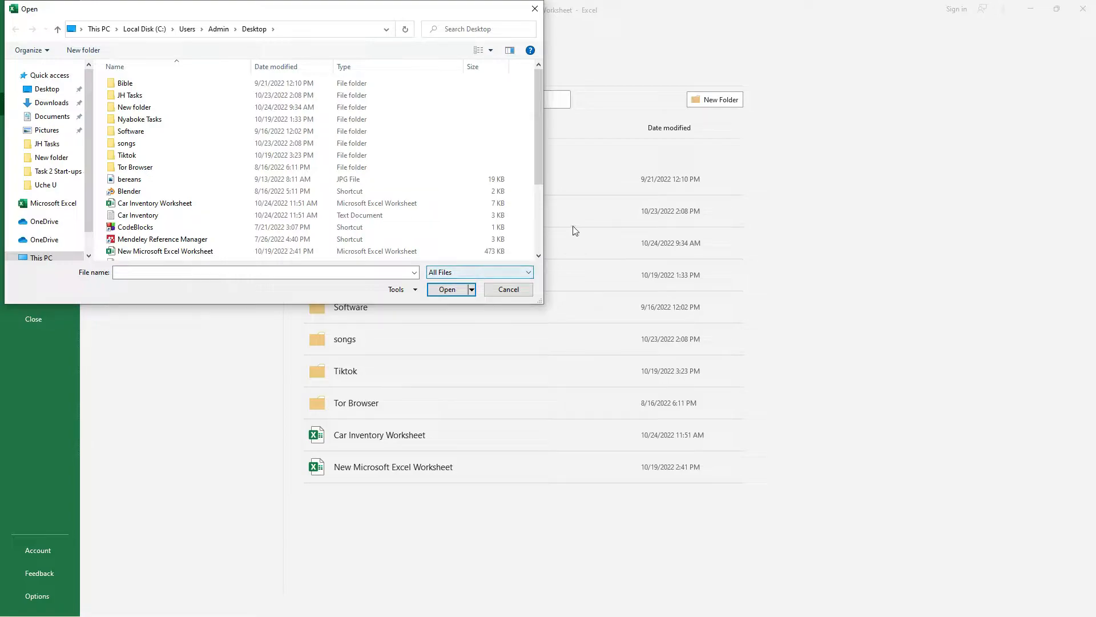
left_click(156, 223)
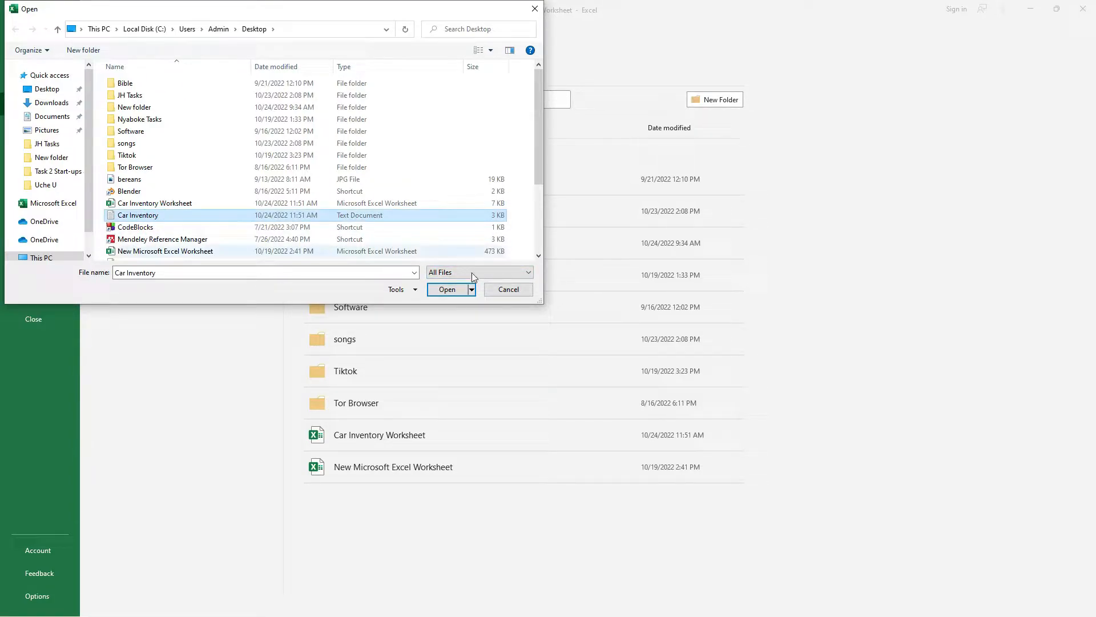
left_click(448, 289)
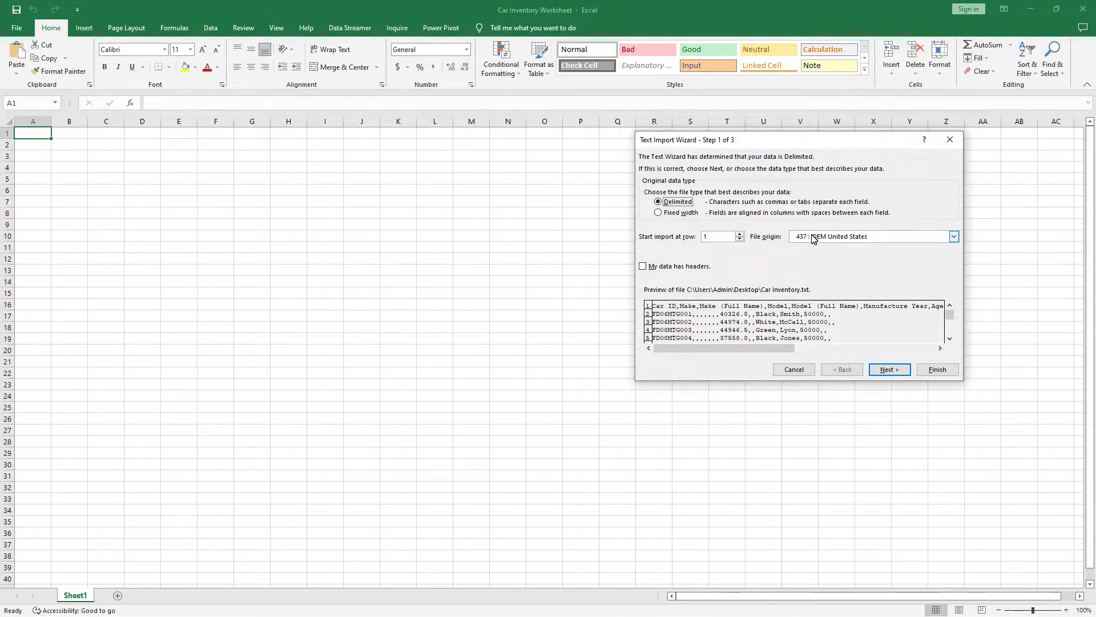
Keep Delimited as the data type, tick 'My data has headers', and go to step 2.
left_click(660, 213)
left_click(658, 203)
left_click(642, 266)
left_click(895, 373)
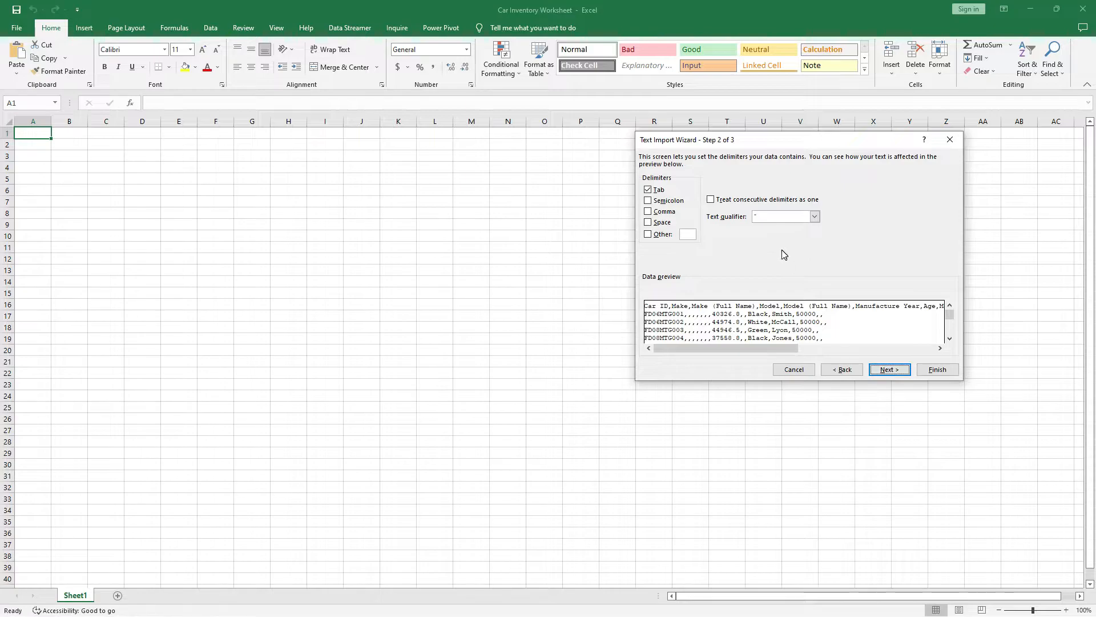
Use Comma instead of Tab as the delimiter and proceed to step 3.
left_click(649, 212)
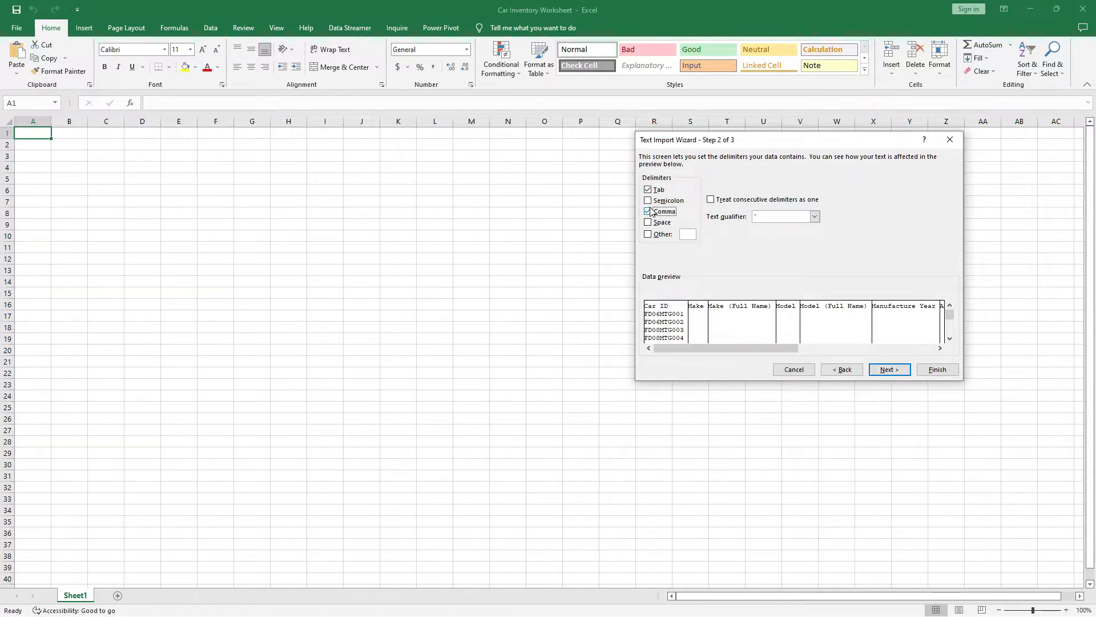
left_click(647, 192)
left_click(663, 317)
left_click_drag(790, 349, 925, 346)
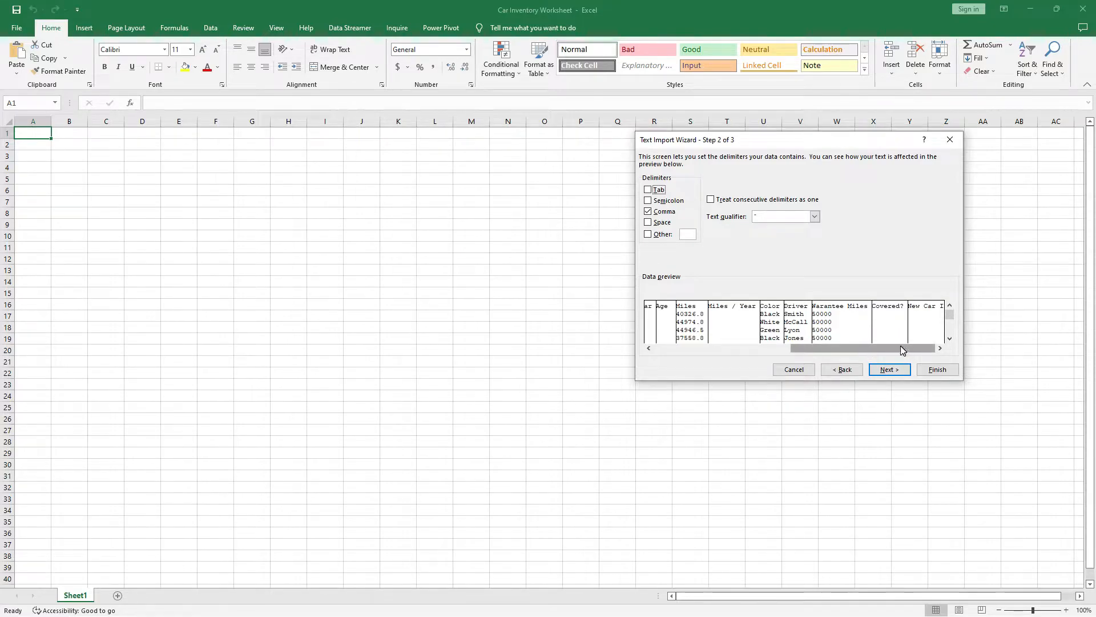
left_click(888, 370)
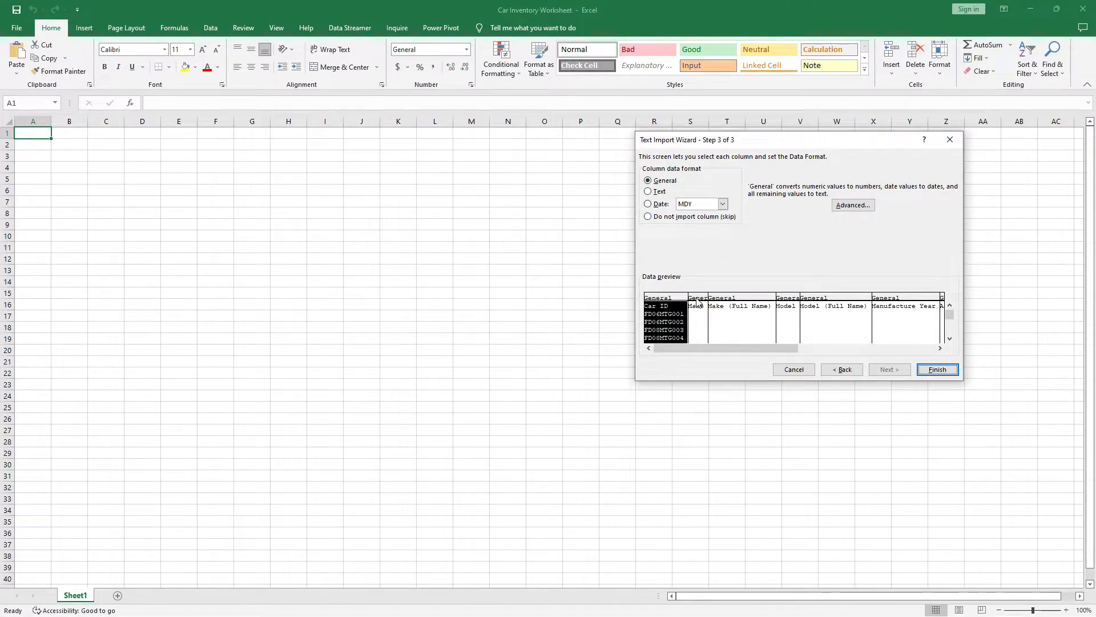
Leave every column as General after checking the preview and finish the import.
left_click_drag(774, 350, 880, 348)
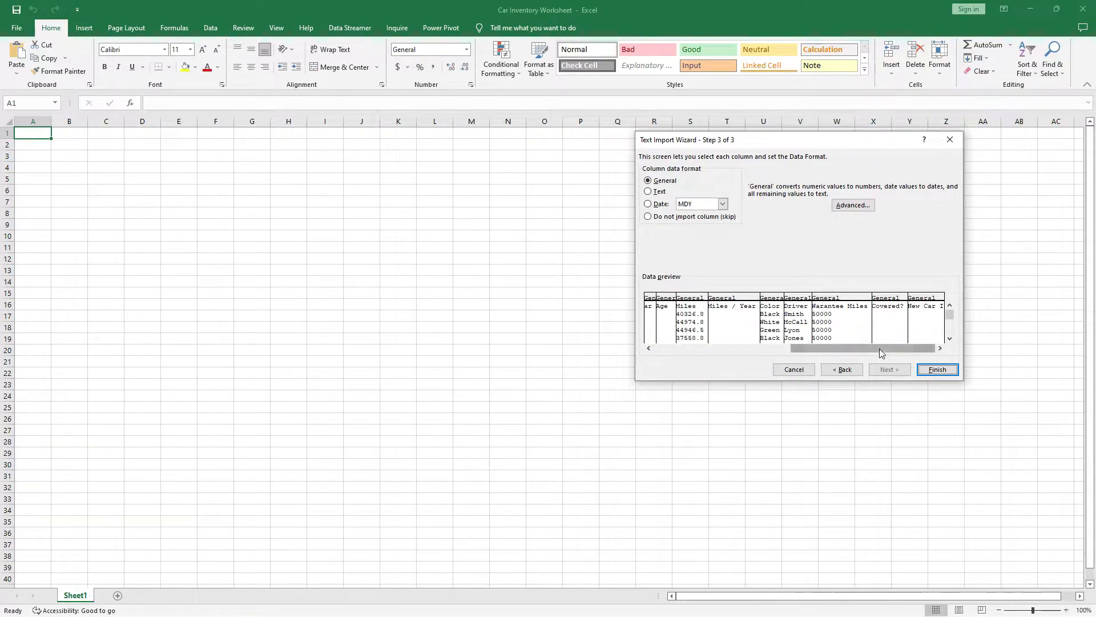
left_click(734, 298)
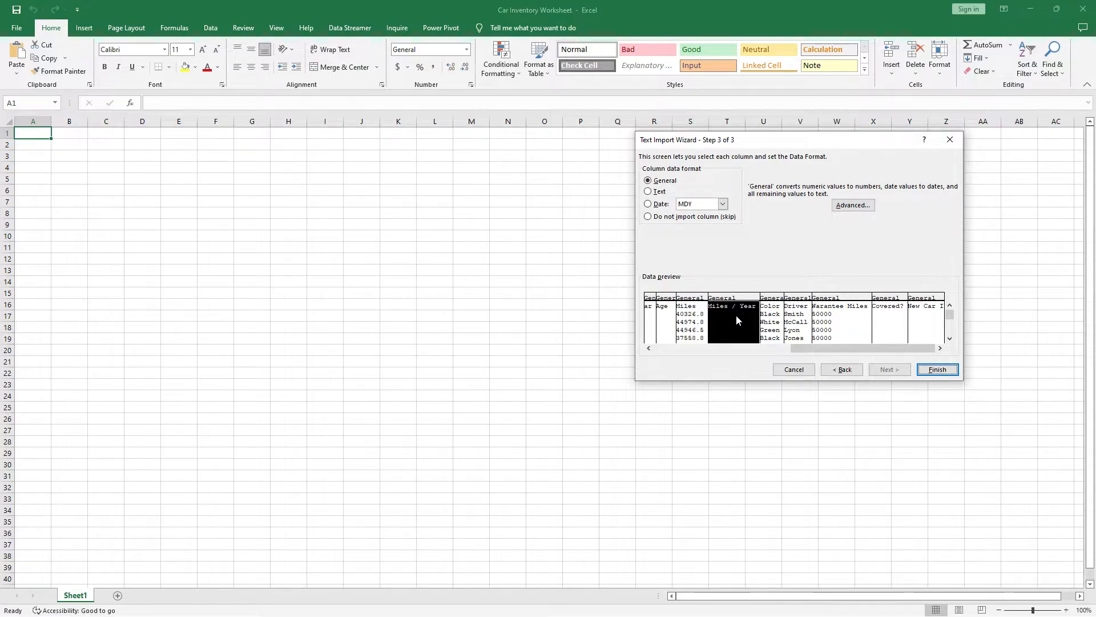
left_click_drag(814, 348, 669, 344)
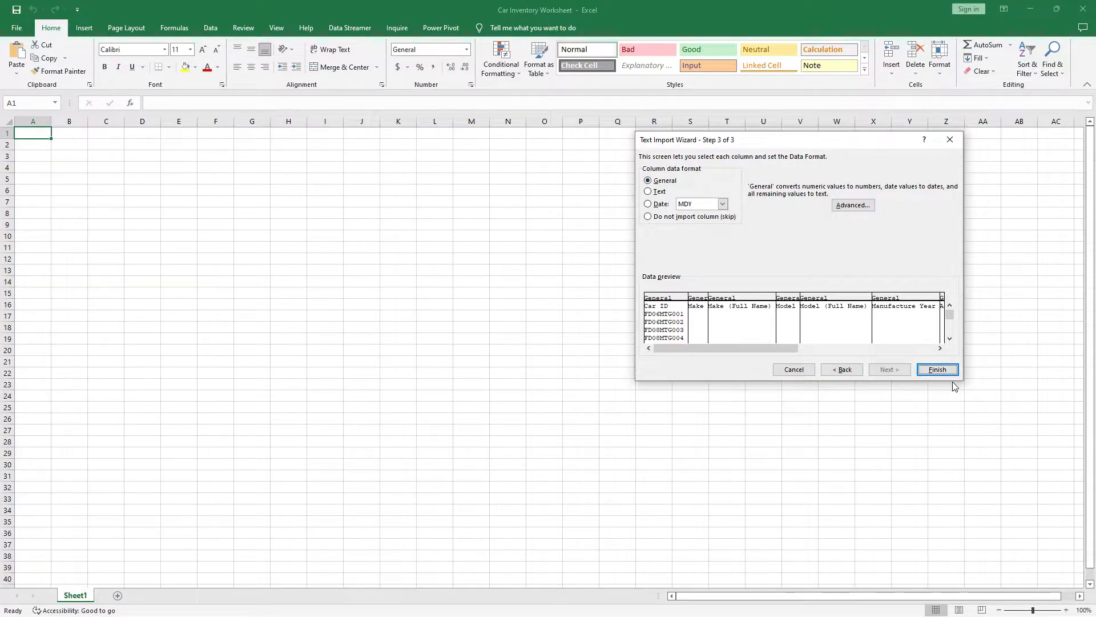
left_click(940, 370)
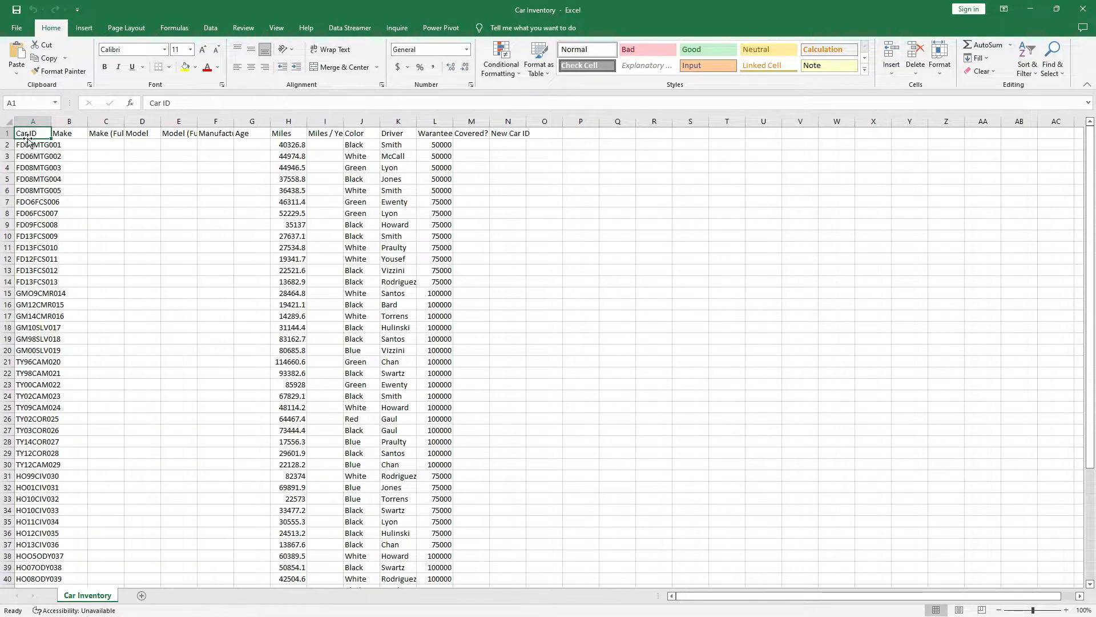
Widen column A so the car IDs fit.
left_click(69, 133)
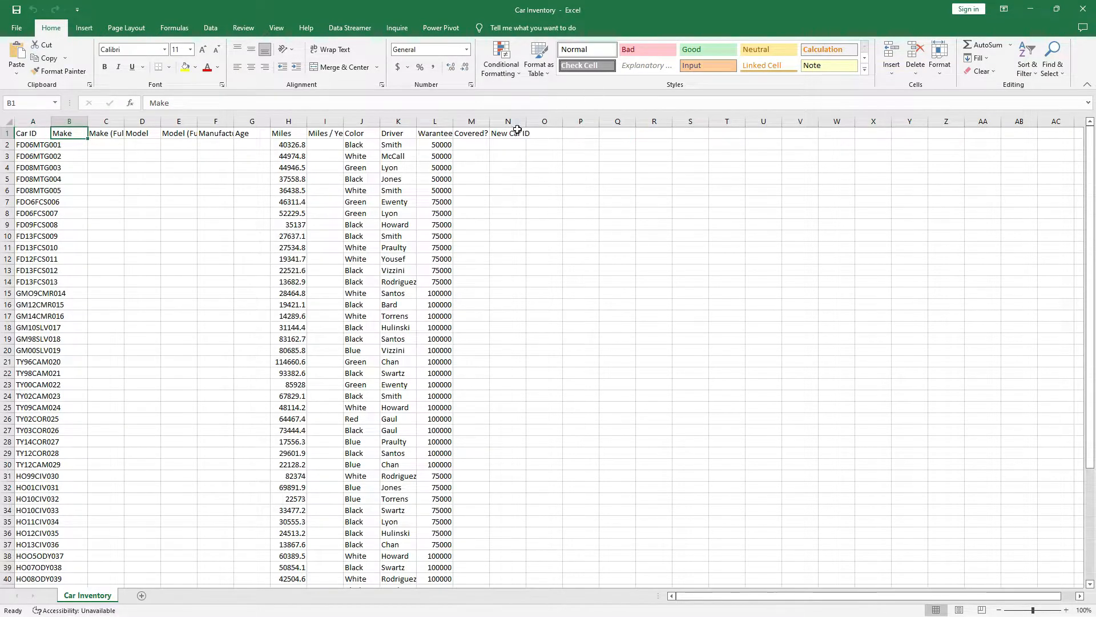
left_click(448, 136)
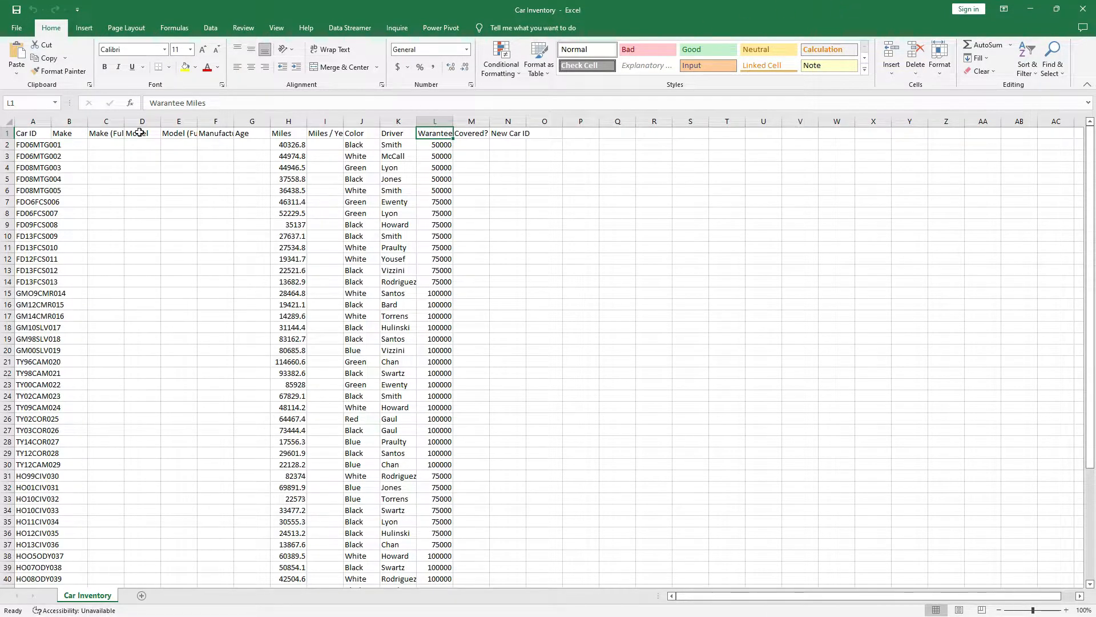
left_click(43, 121)
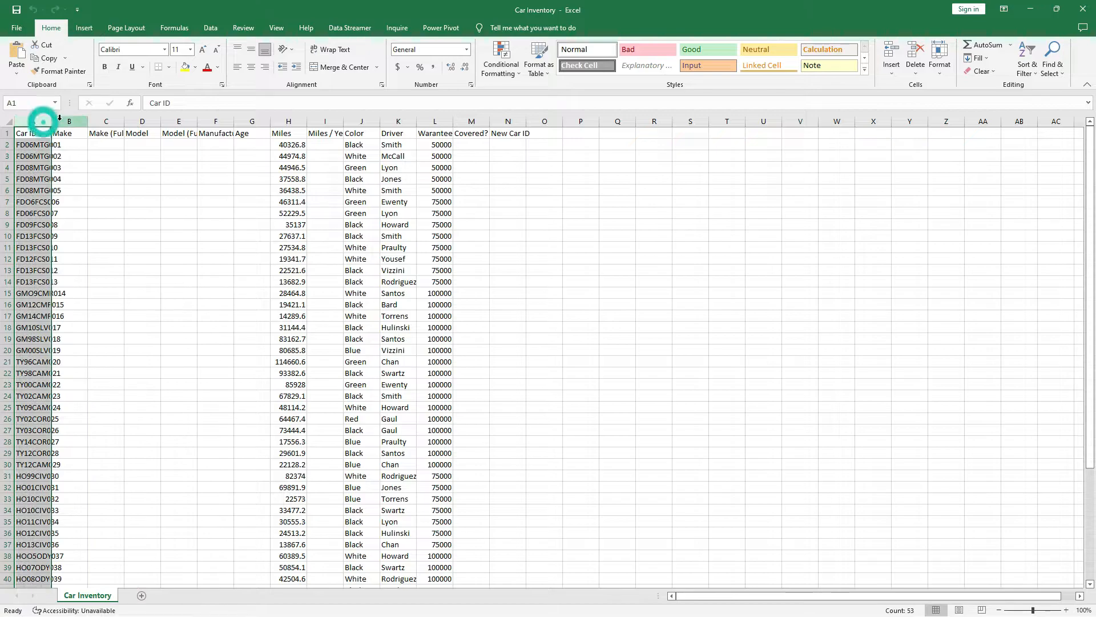
left_click(66, 121)
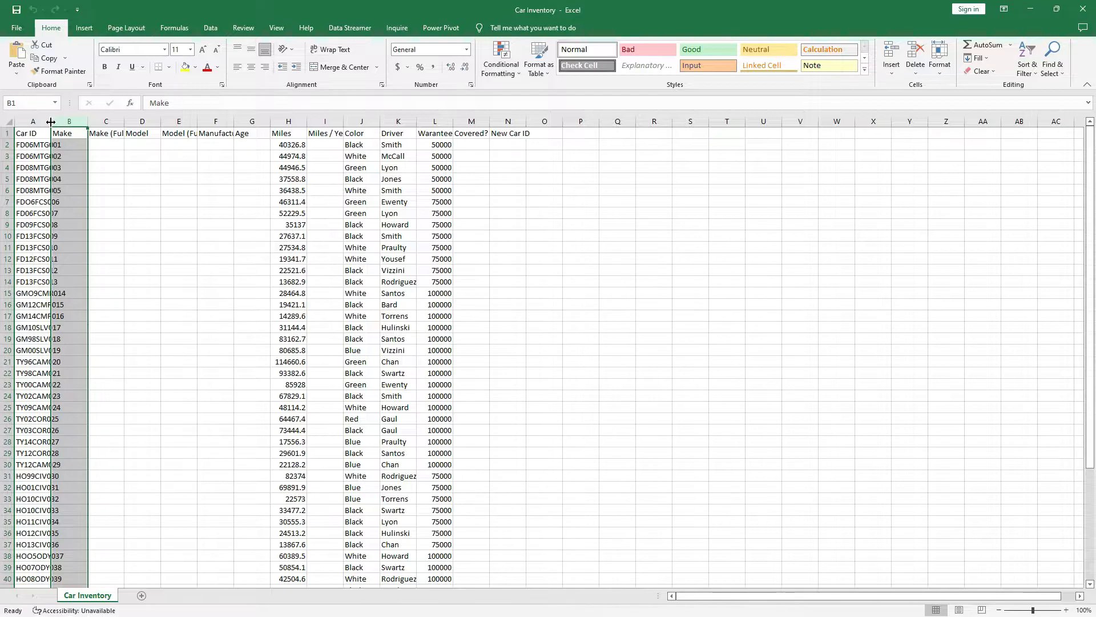
left_click_drag(51, 122, 69, 122)
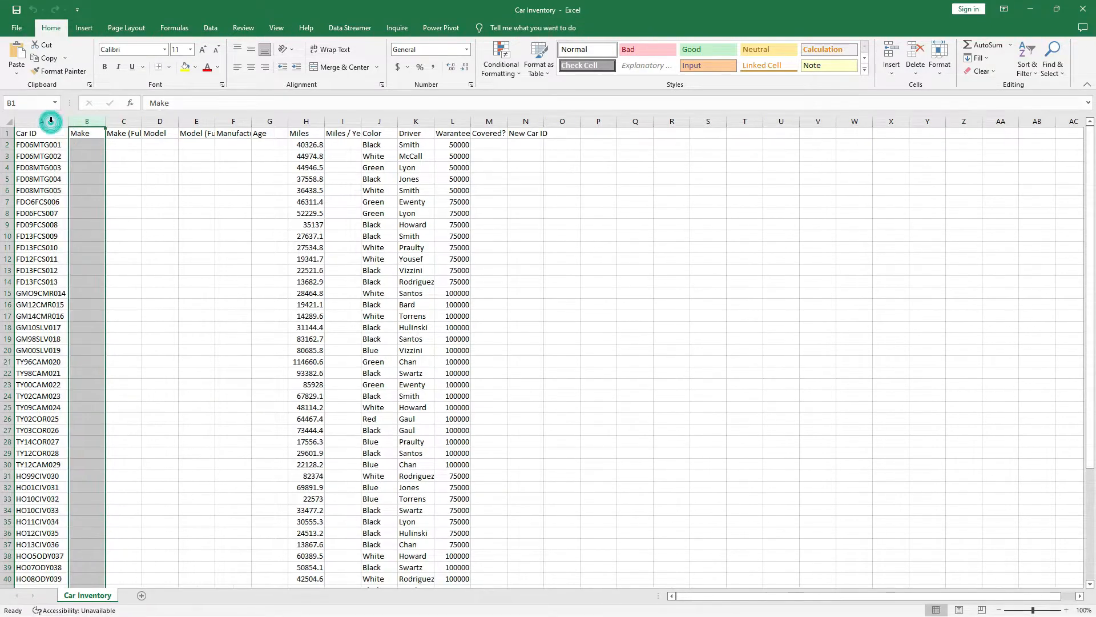
left_click(48, 125)
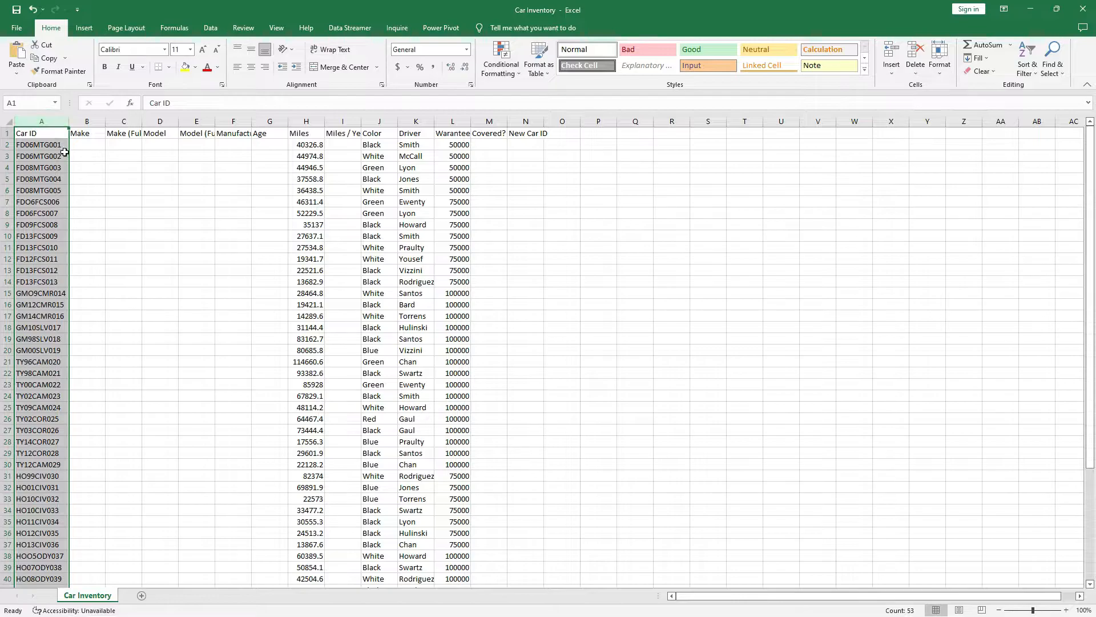
Autofit columns C, E, F, L, N and I so their full headers show.
double_click(140, 121)
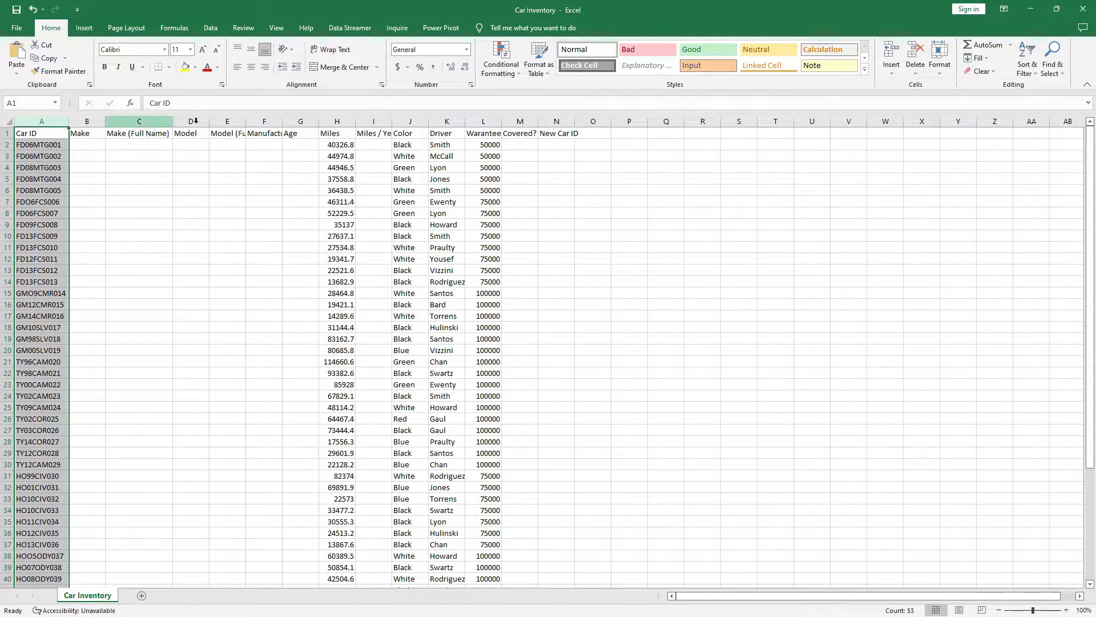
double_click(247, 121)
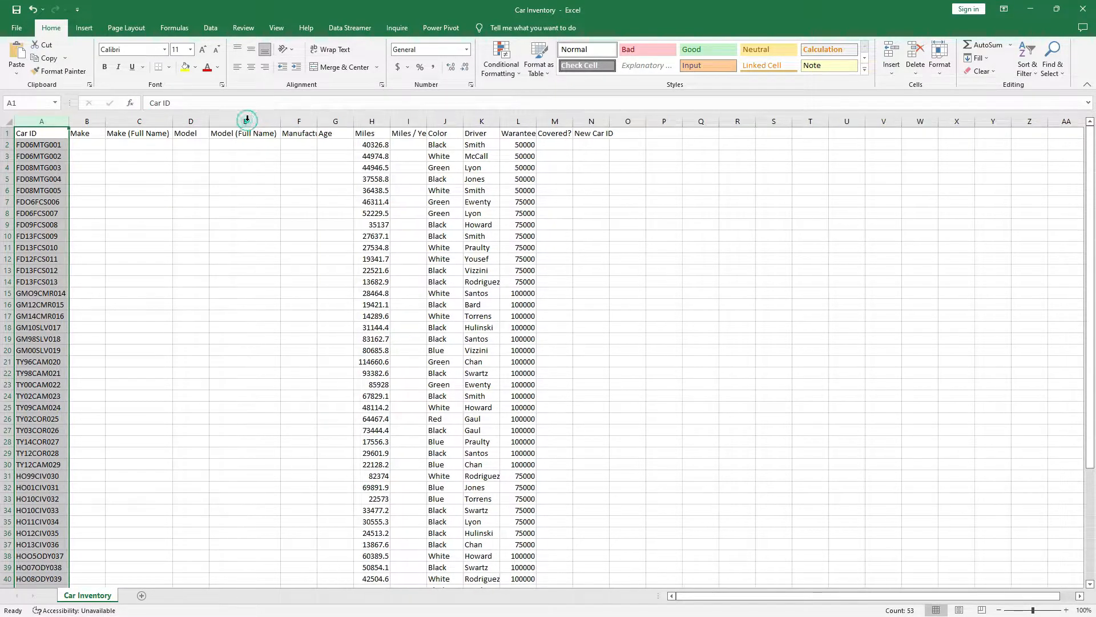
double_click(319, 121)
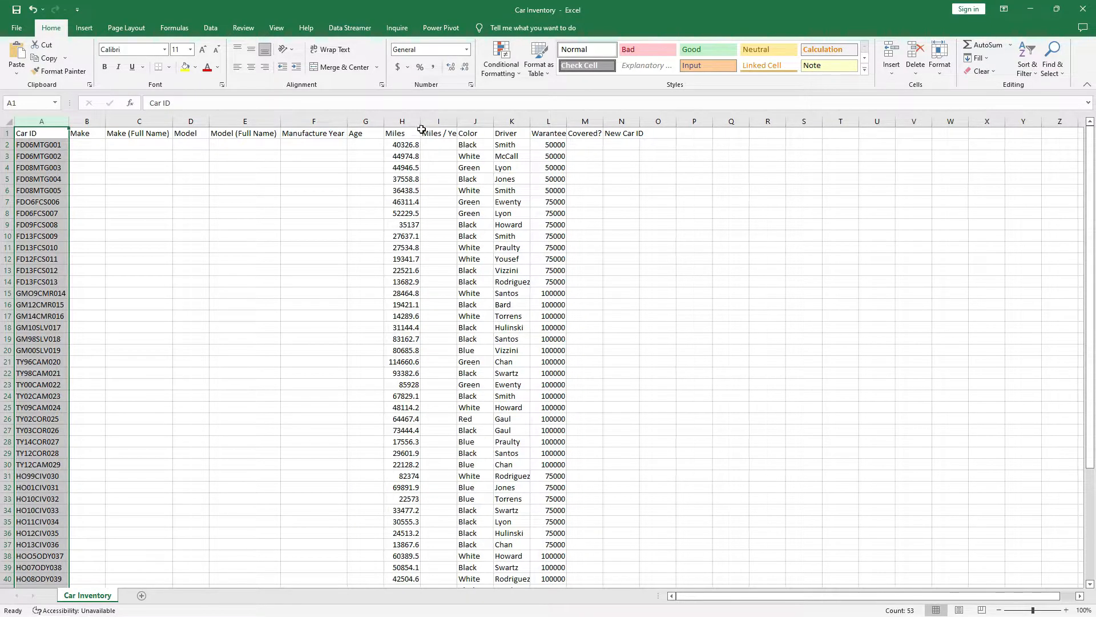
double_click(566, 121)
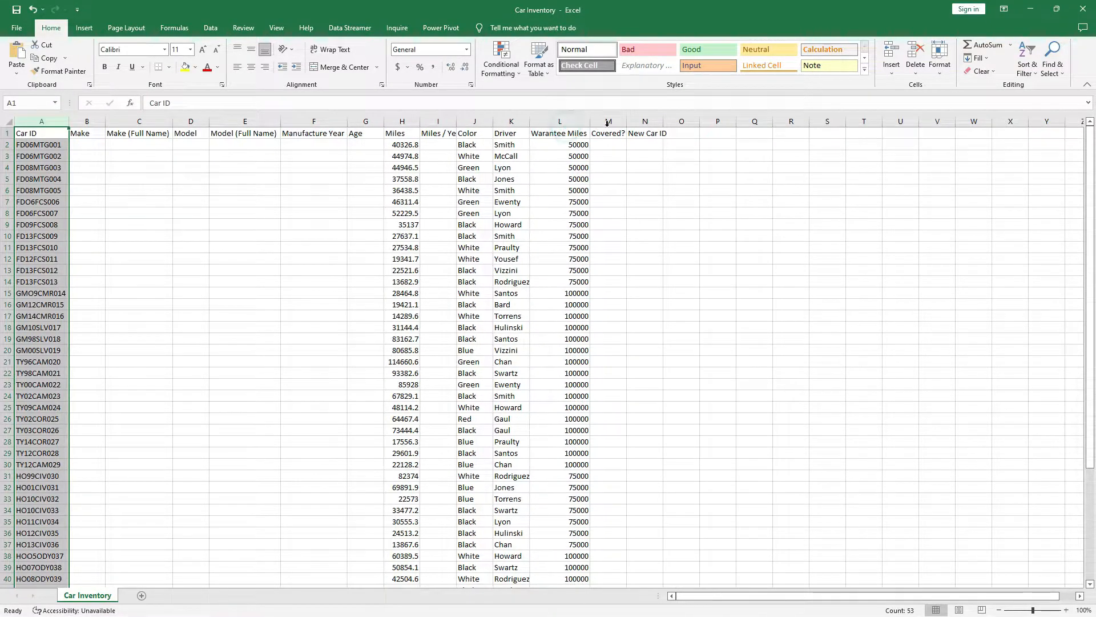
double_click(663, 121)
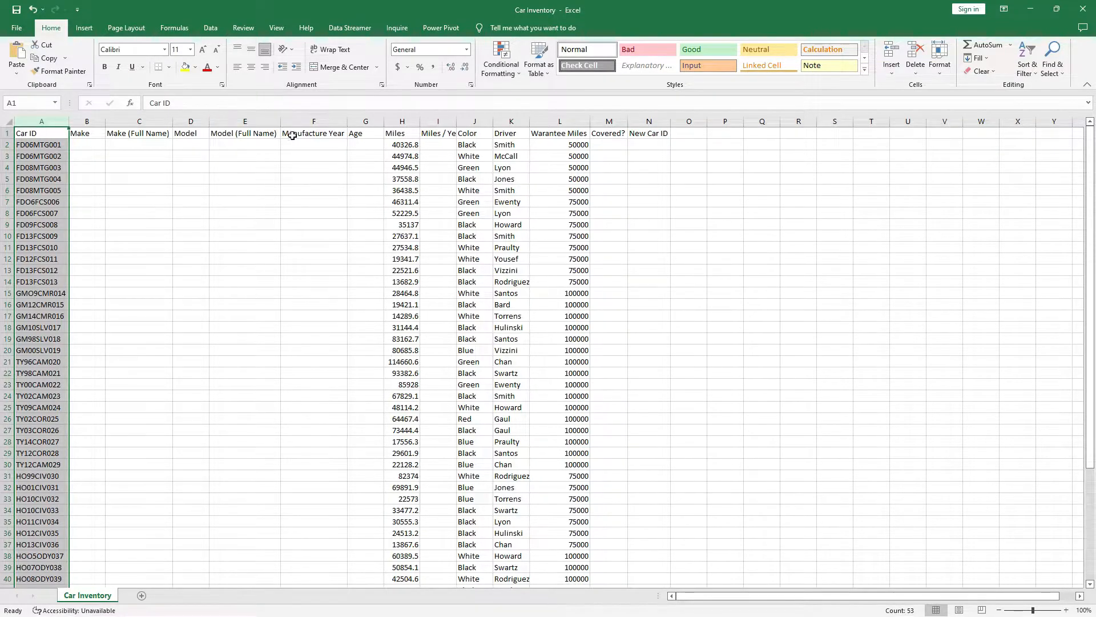
double_click(450, 125)
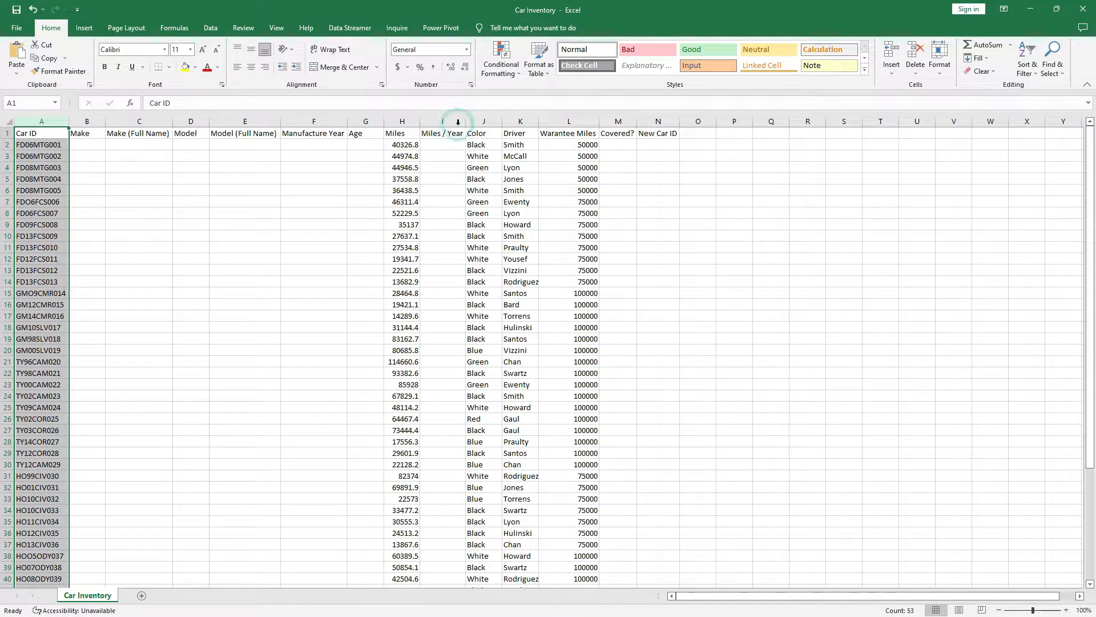
left_click(41, 148)
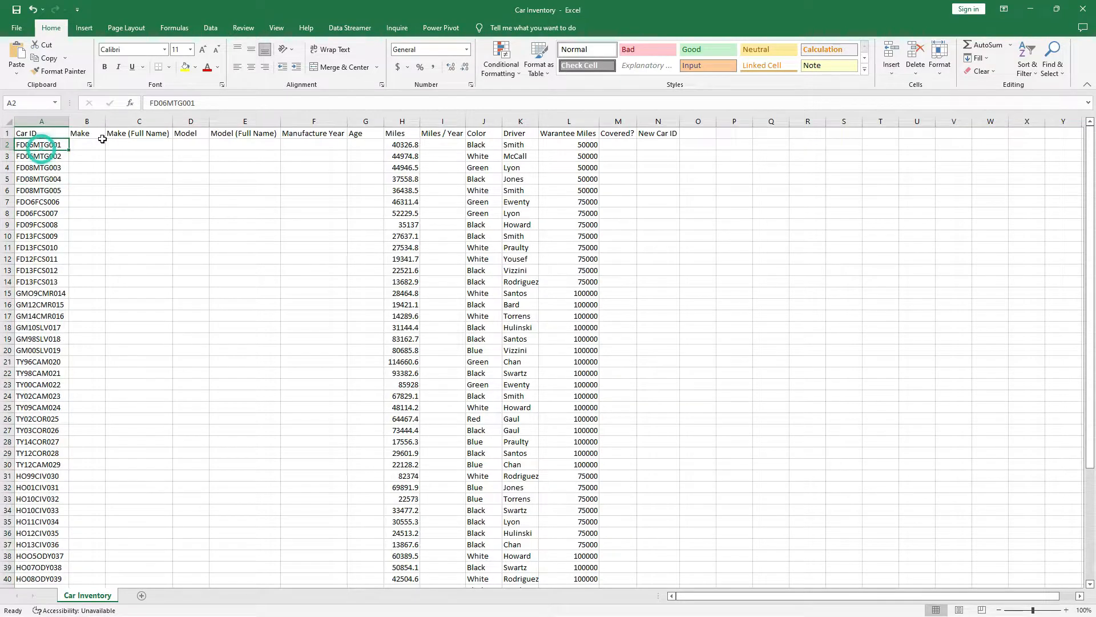
left_click(94, 145)
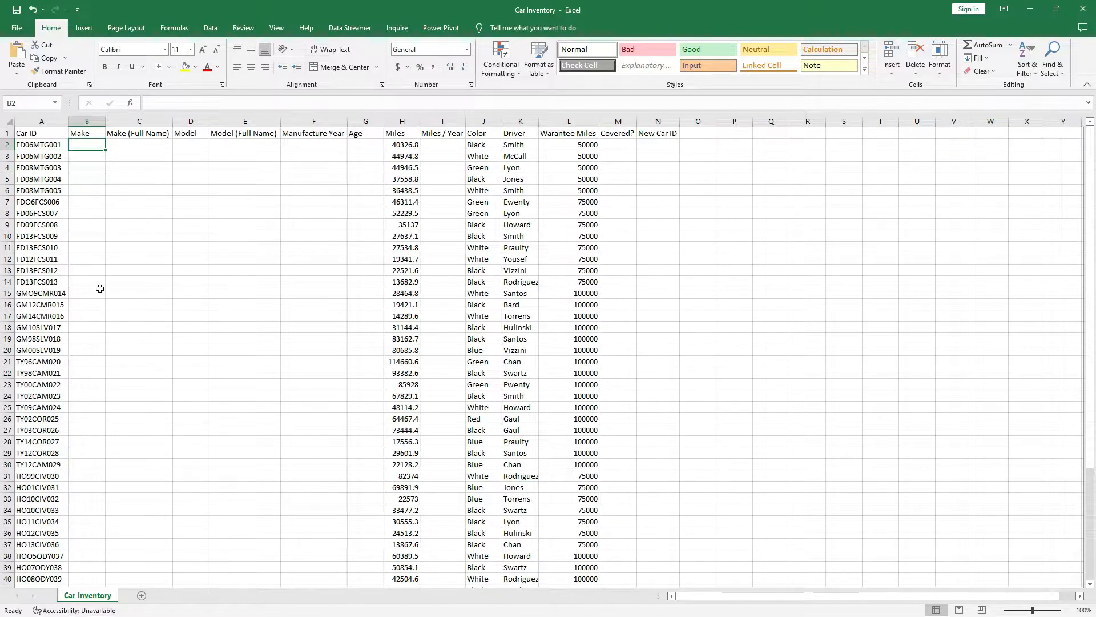
left_click(41, 121)
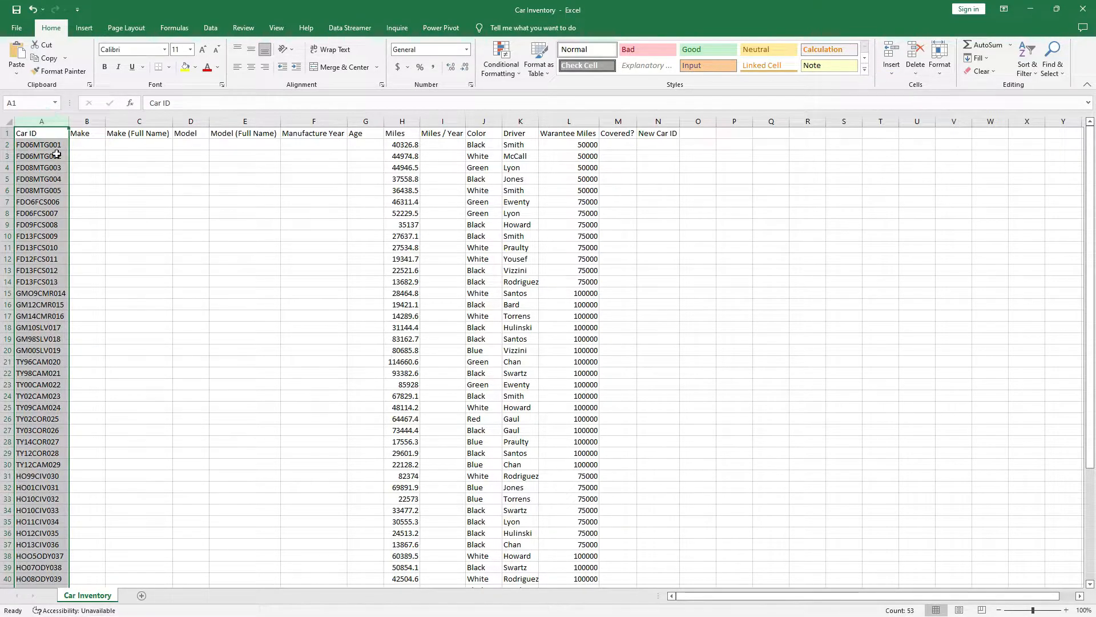
left_click(87, 121)
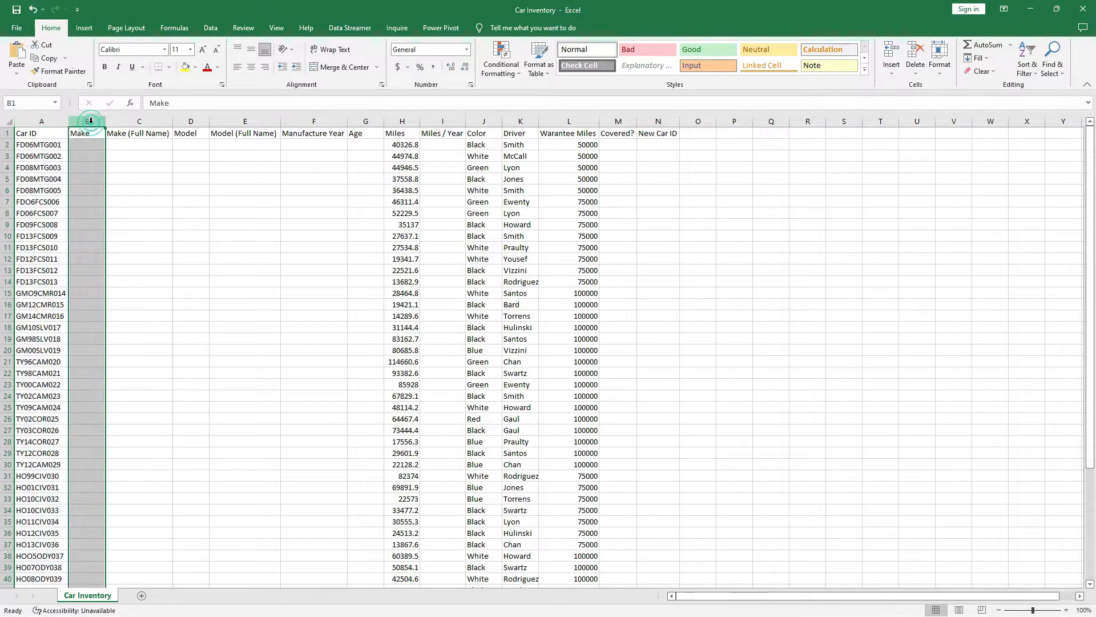
left_click(84, 145)
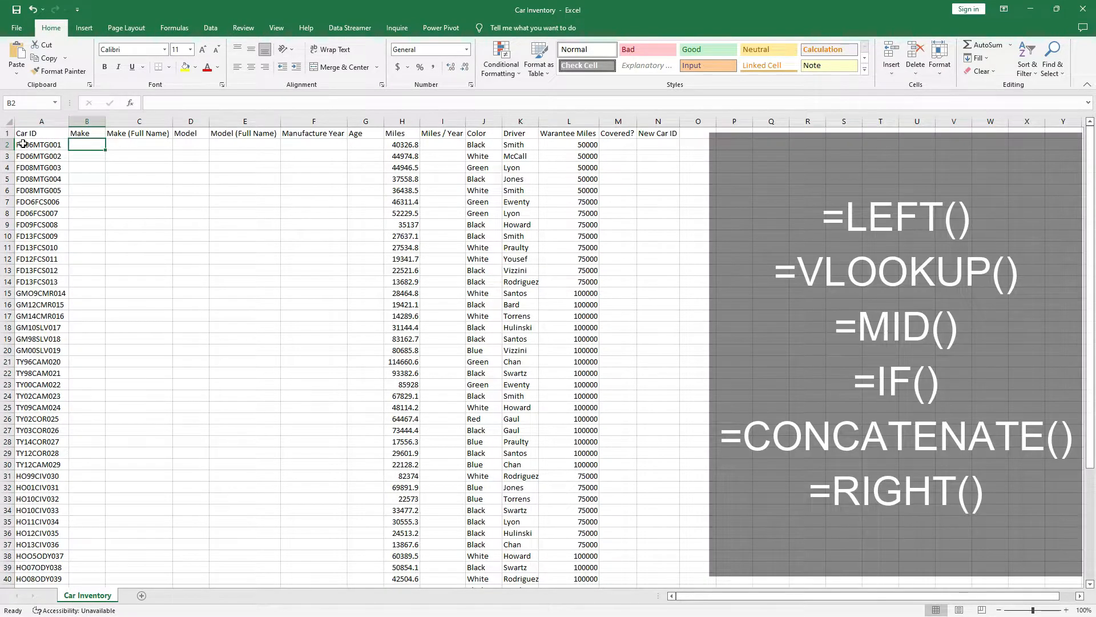
left_click(23, 144)
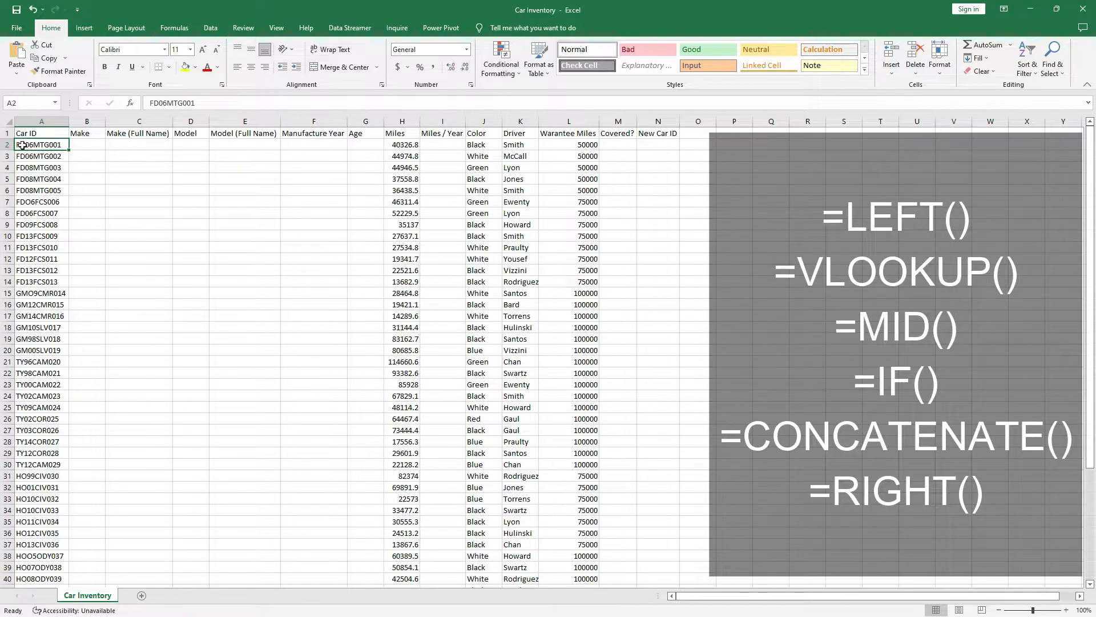
left_click(25, 156)
left_click(27, 168)
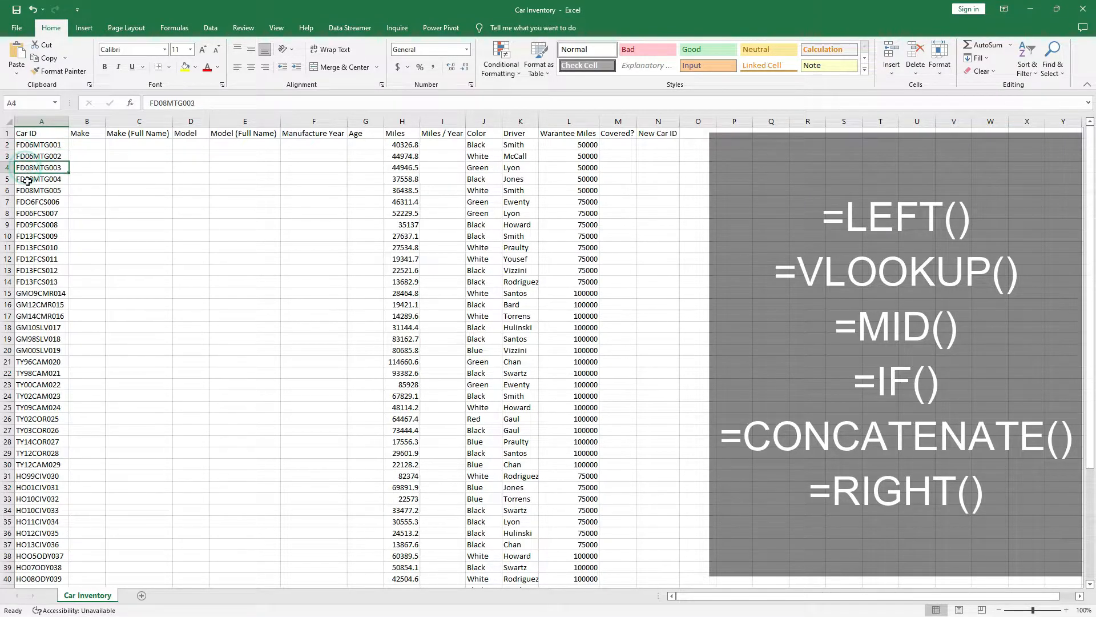
left_click(26, 201)
left_click(27, 294)
left_click(27, 362)
scroll(29, 456, "down", 1)
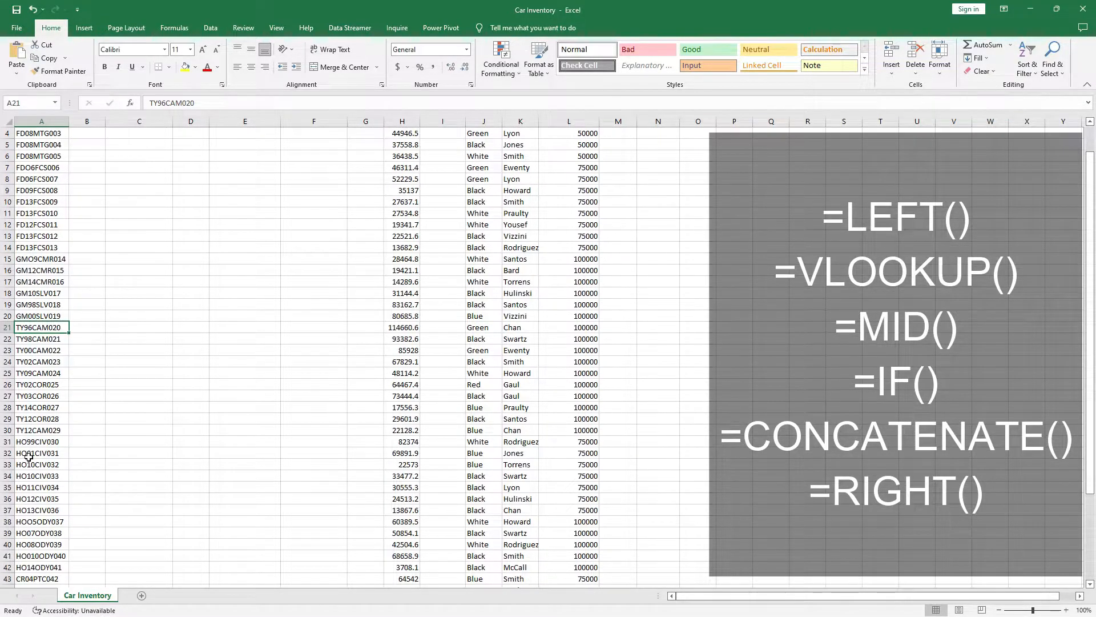
left_click(30, 443)
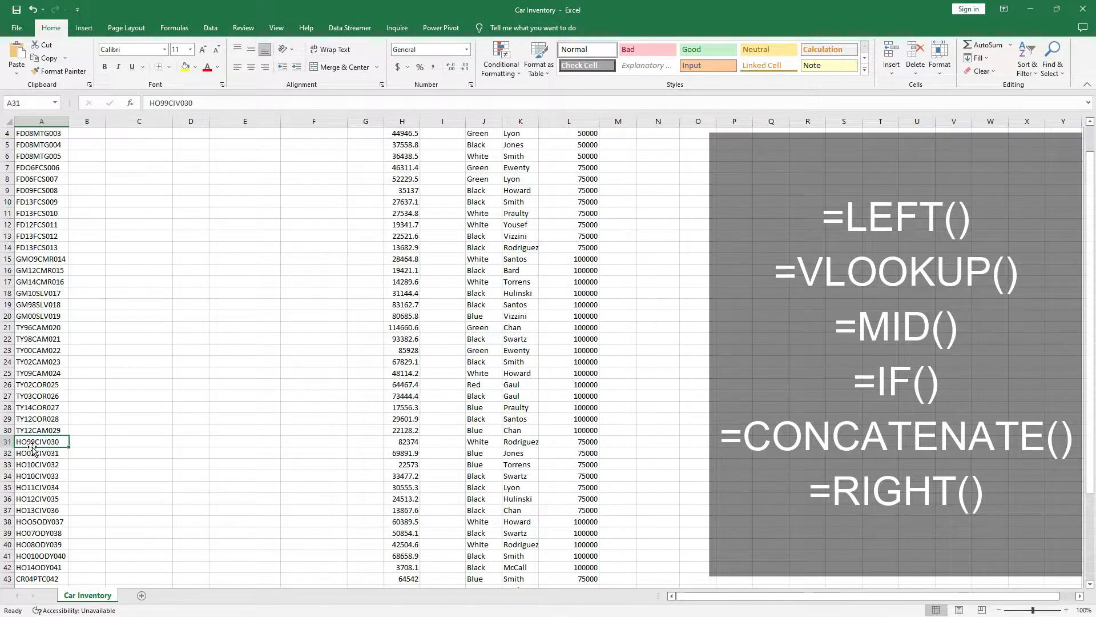
scroll(29, 486, "down", 3)
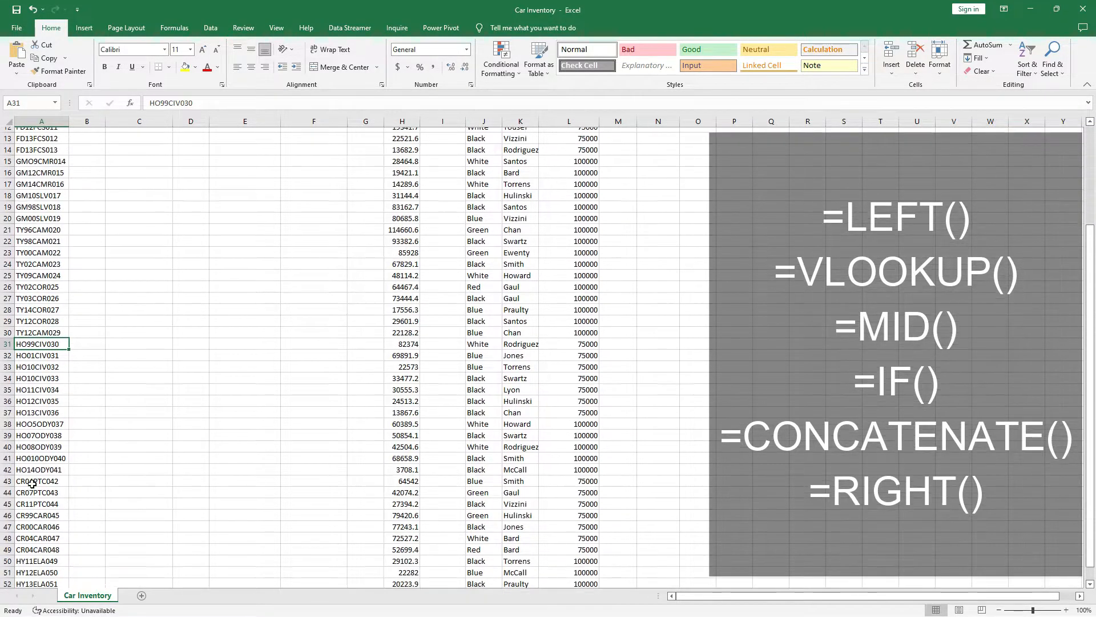
left_click(26, 481)
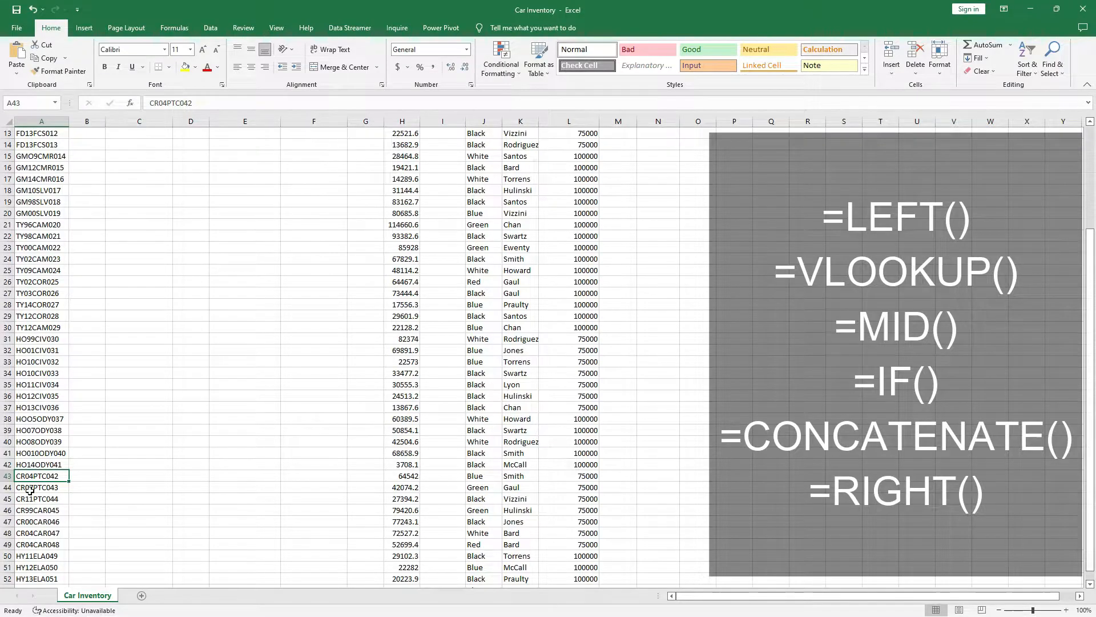
scroll(27, 513, "down", 1)
left_click(24, 521)
scroll(27, 517, "up", 5)
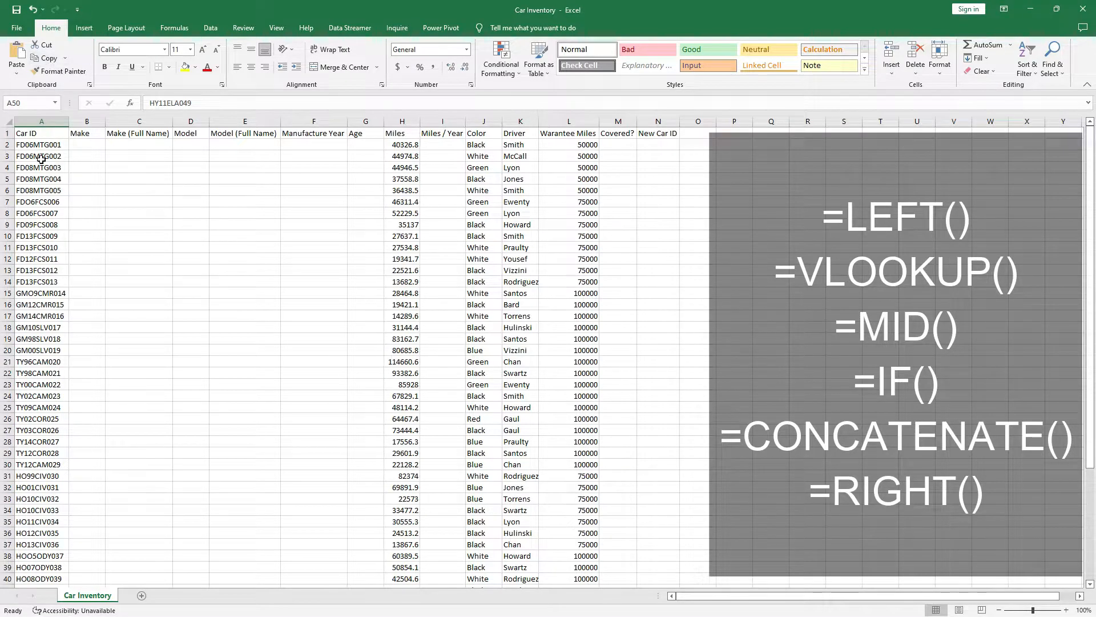
left_click(41, 121)
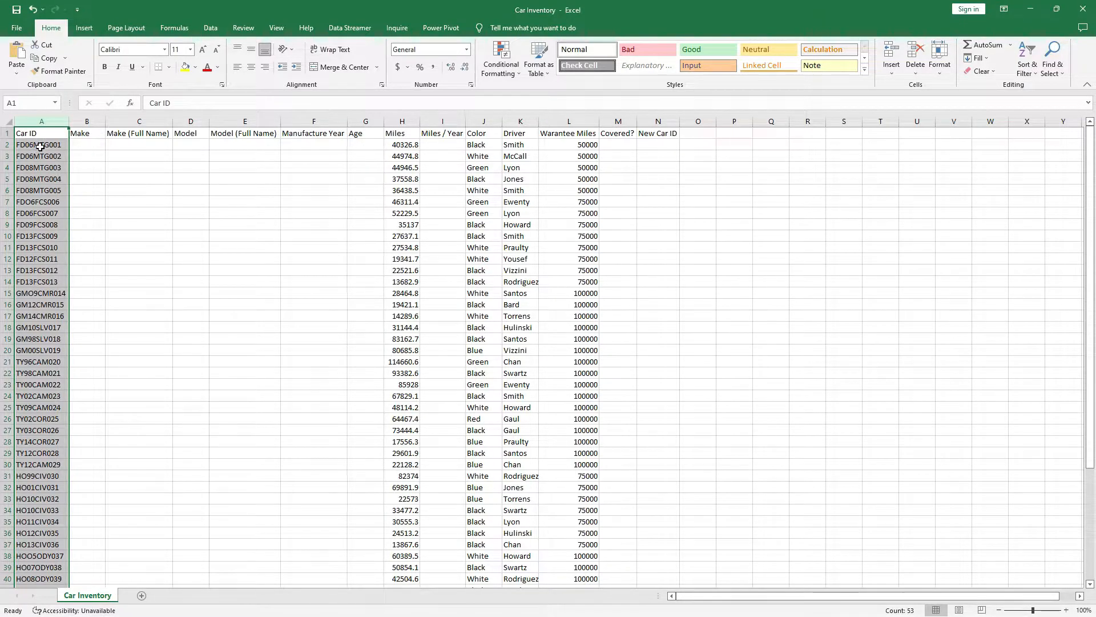
left_click(20, 147)
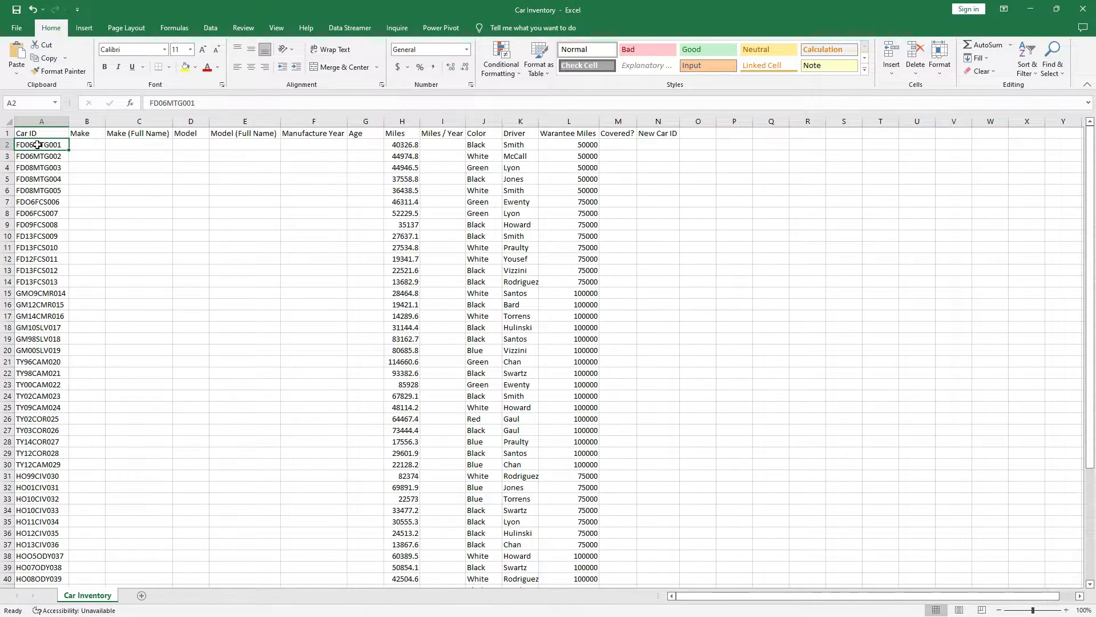
left_click(39, 144)
left_click(51, 145)
left_click(30, 145)
left_click(79, 146)
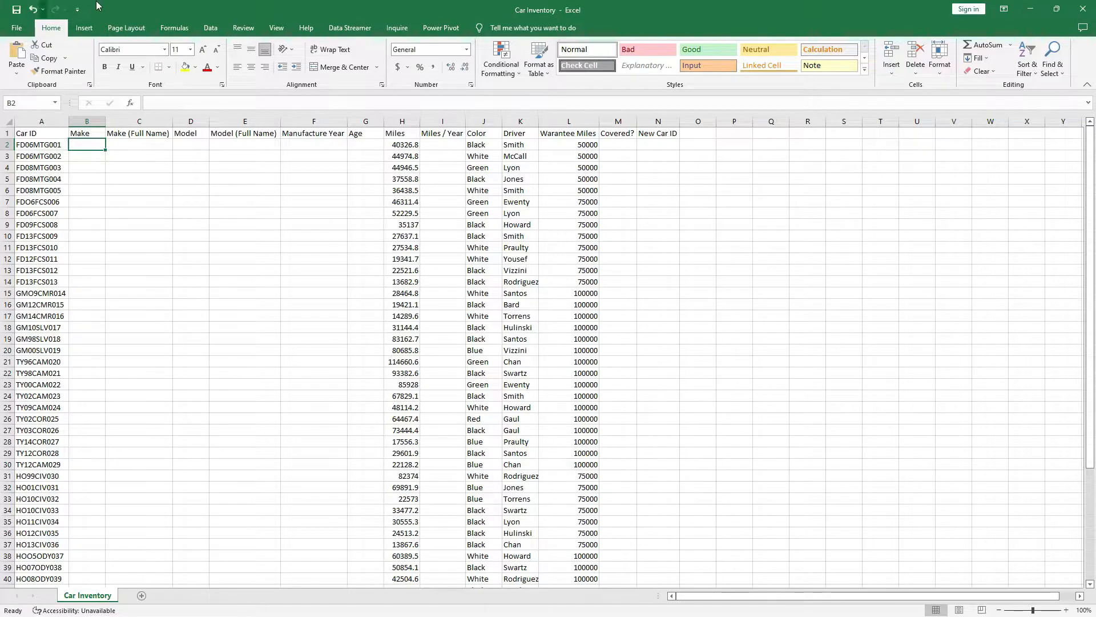
Enter =LEFT(A2,2) in B2 so the first car's Make shows FD.
left_click(40, 146)
left_click(80, 148)
type("=")
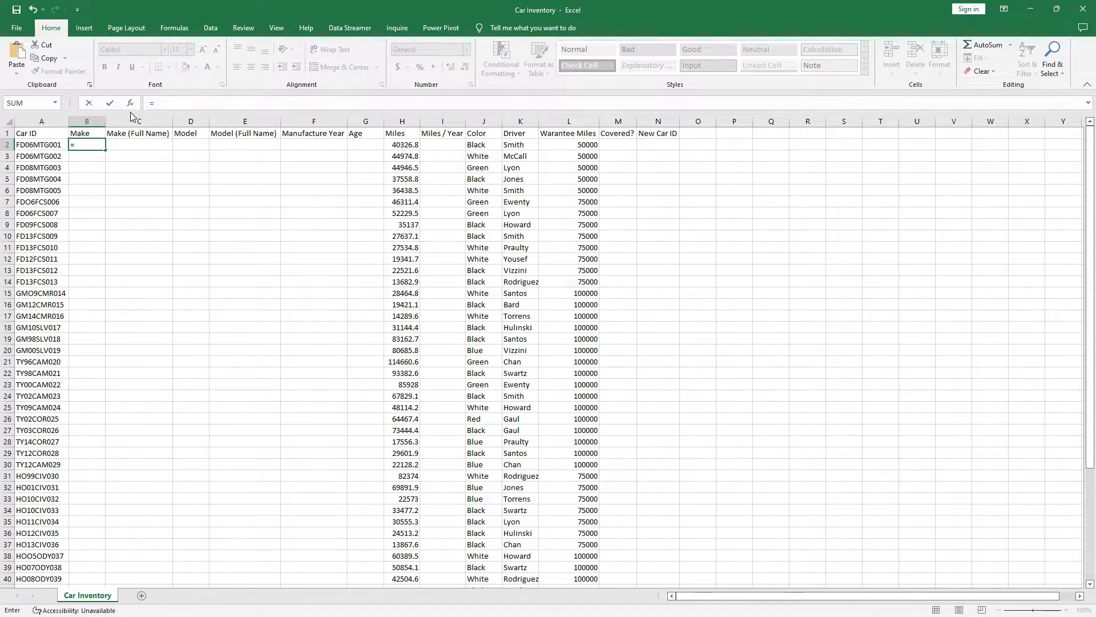
type("left")
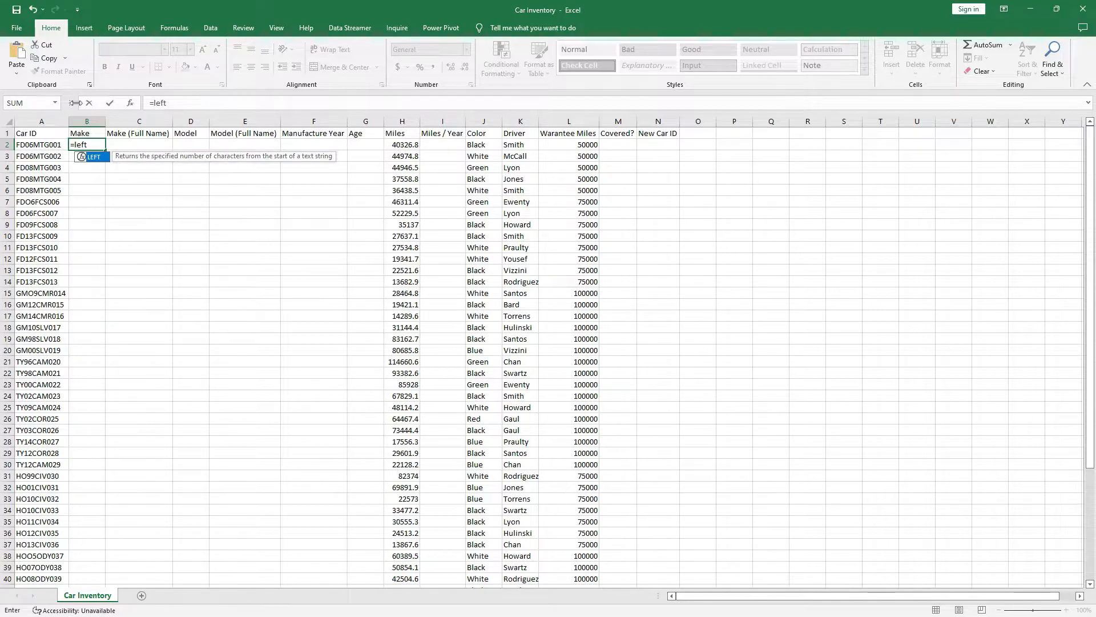
double_click(101, 158)
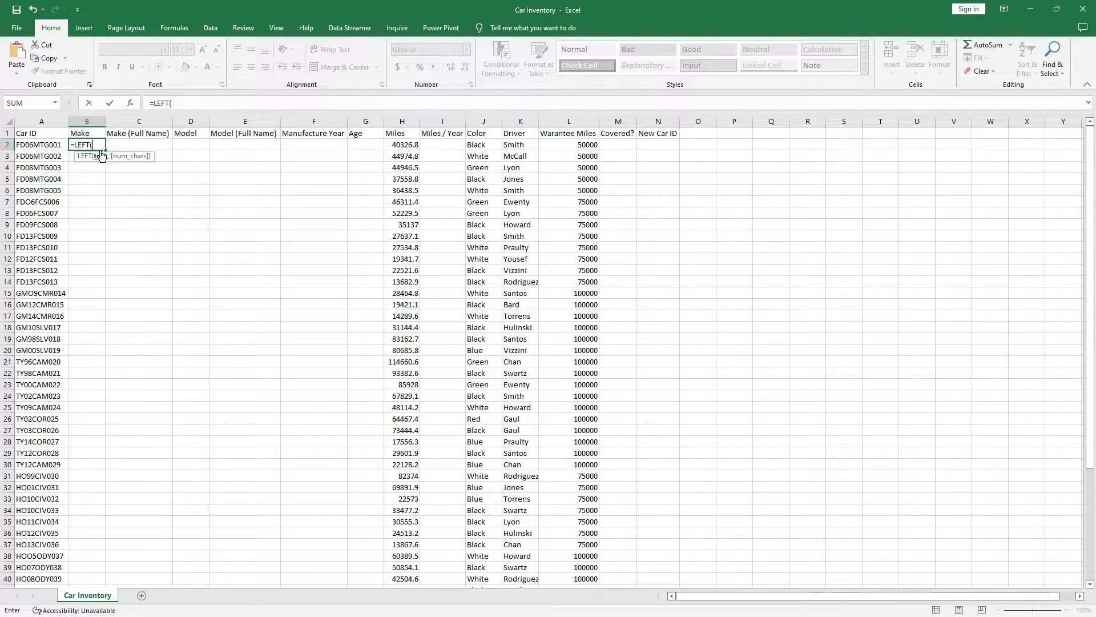
left_click(38, 147)
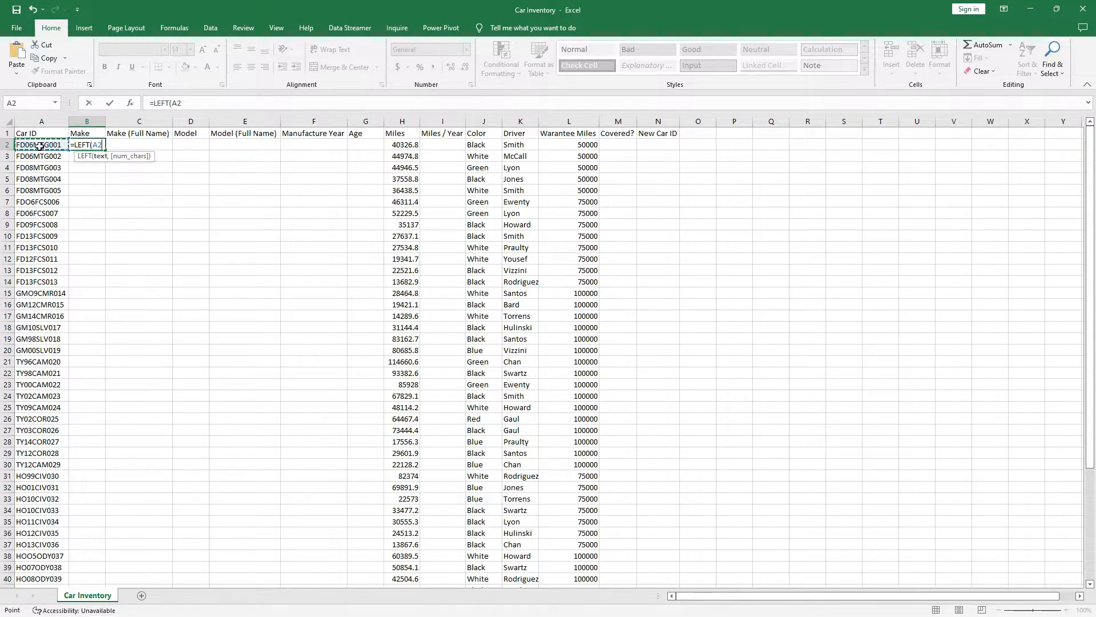
type(",2")
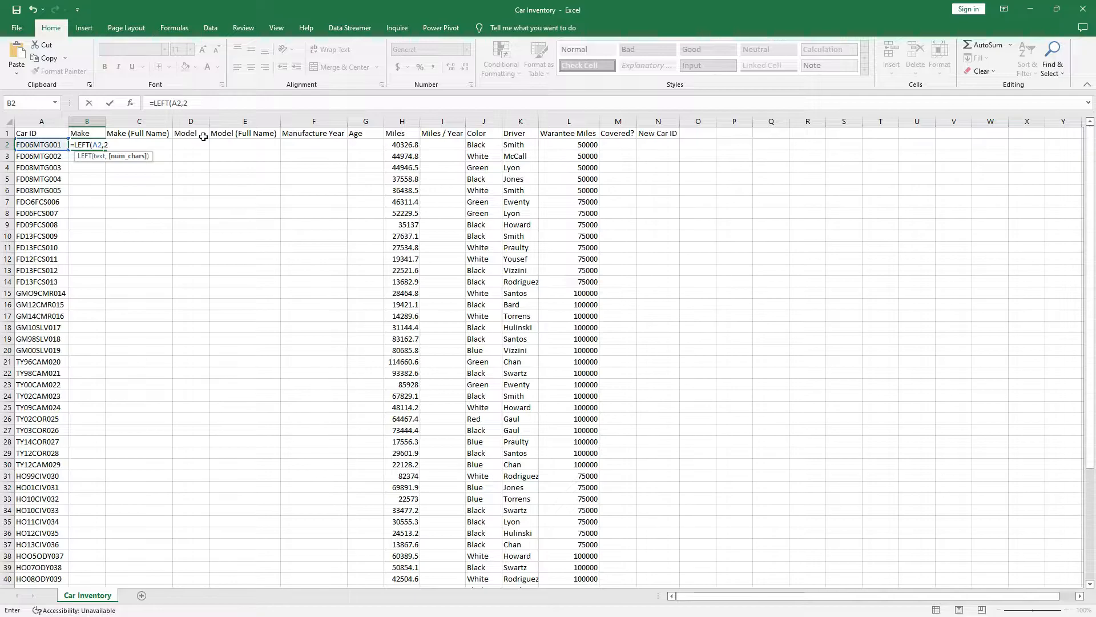
type(")")
key("Return")
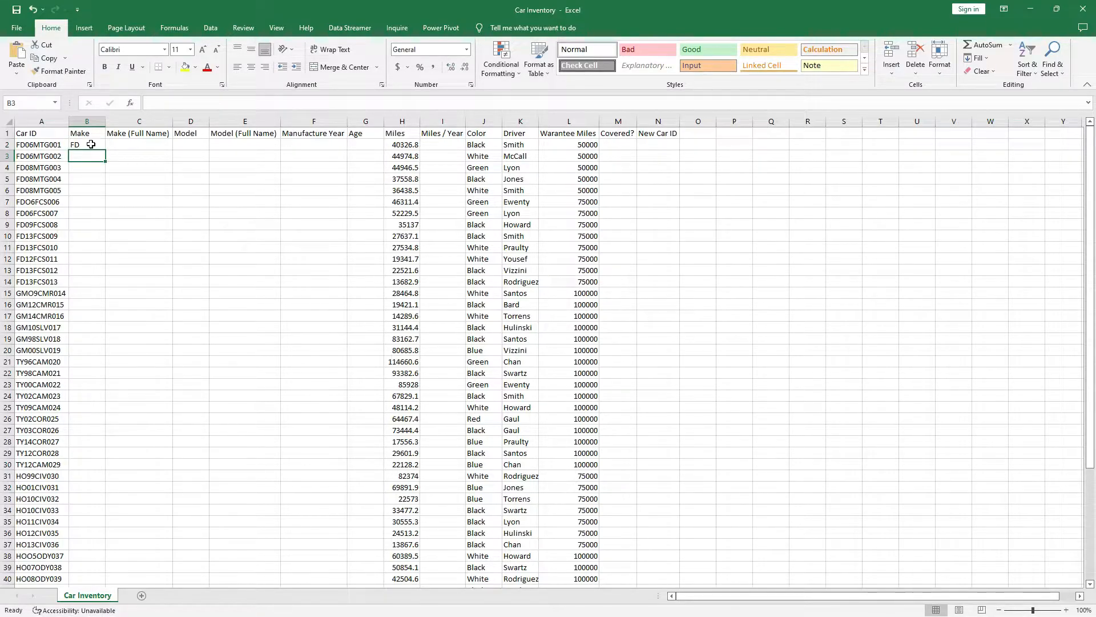
Copy B2's LEFT formula down the Make column through row 53.
left_click(90, 144)
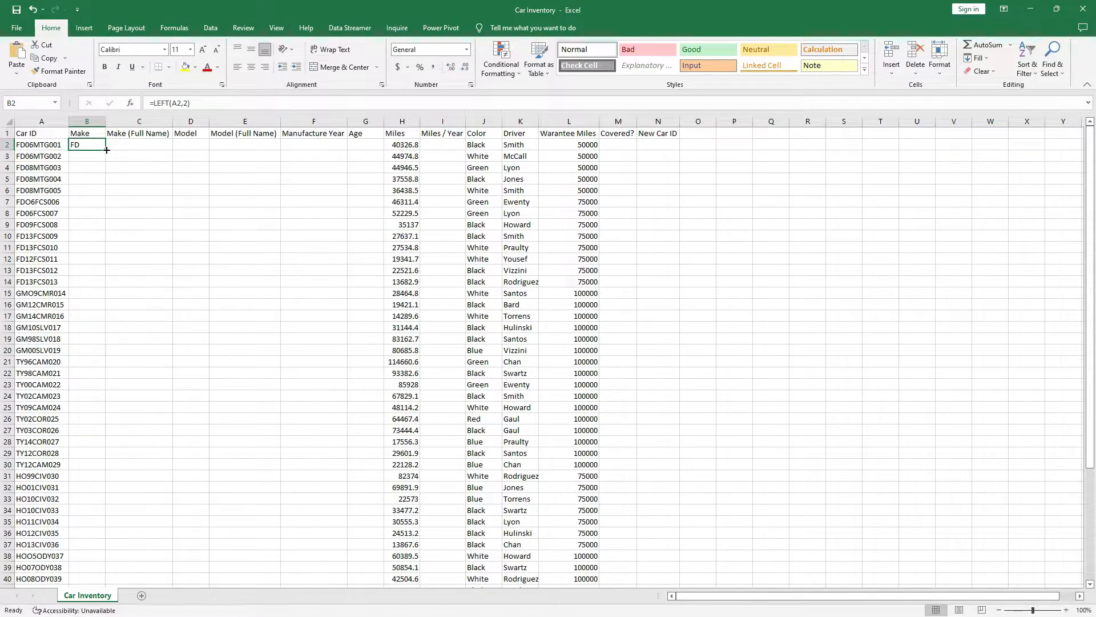
left_click_drag(105, 149, 94, 348)
left_click(93, 340)
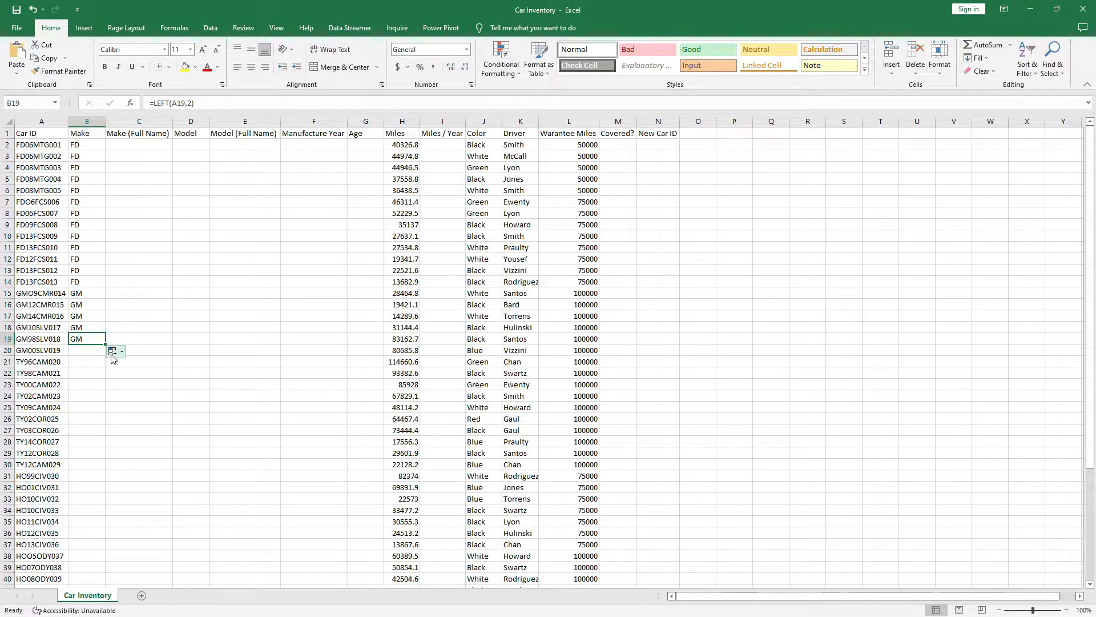
scroll(95, 354, "down", 3)
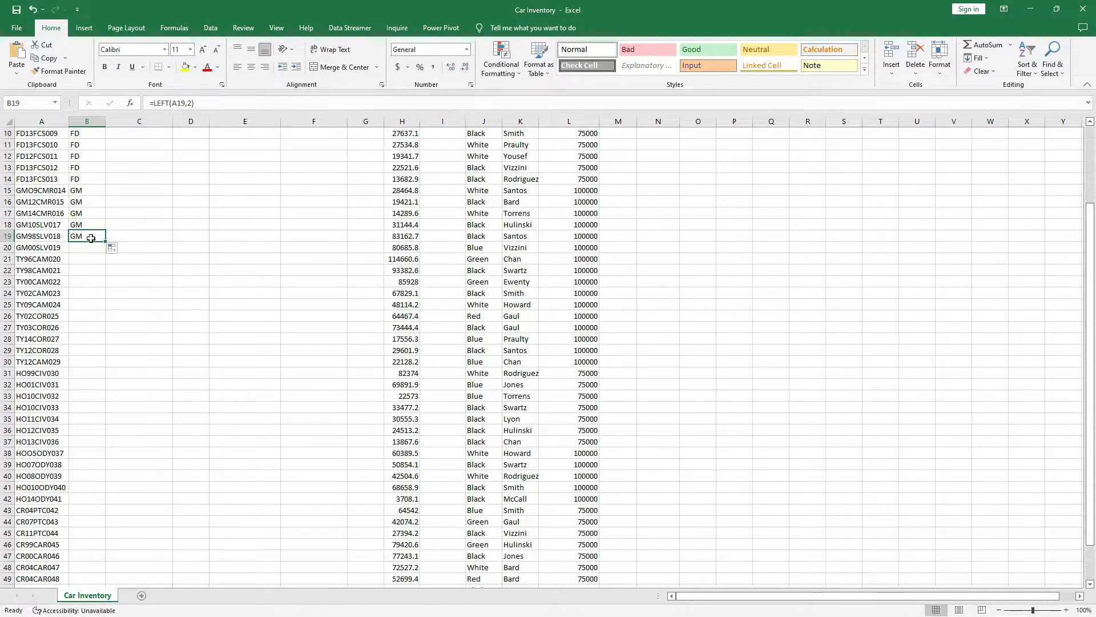
double_click(106, 241)
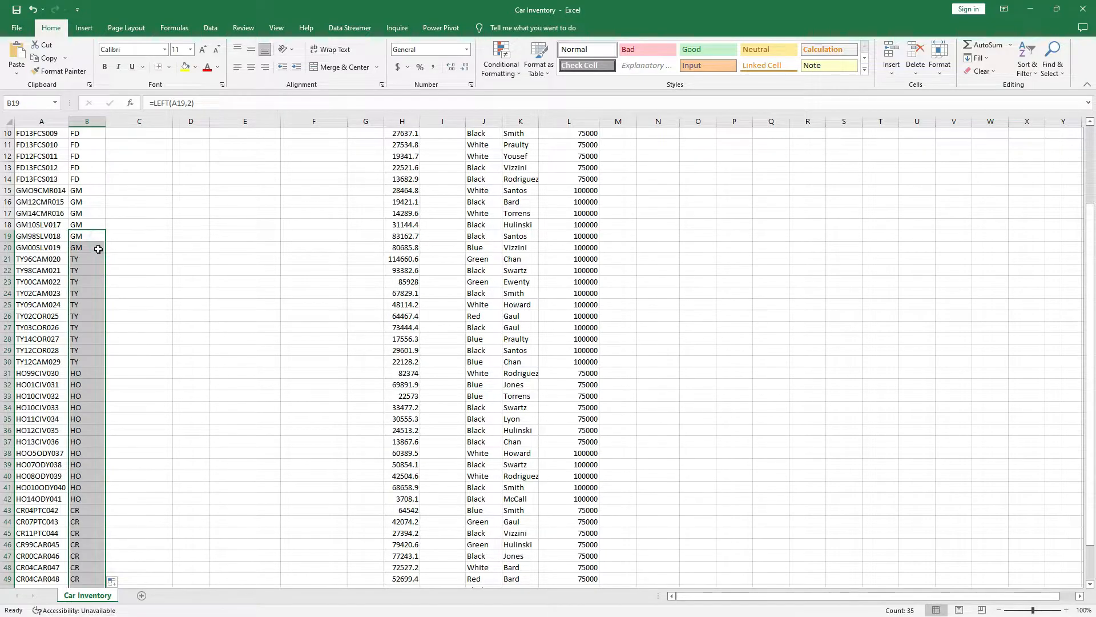
scroll(95, 308, "down", 8)
scroll(88, 345, "up", 11)
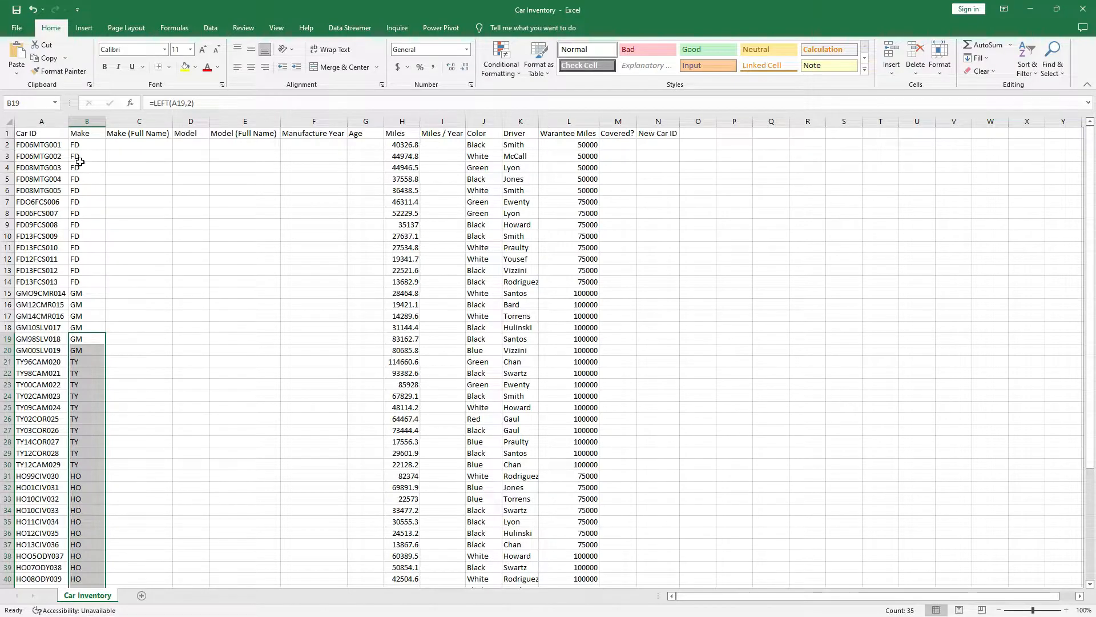
left_click(85, 150)
left_click(129, 146)
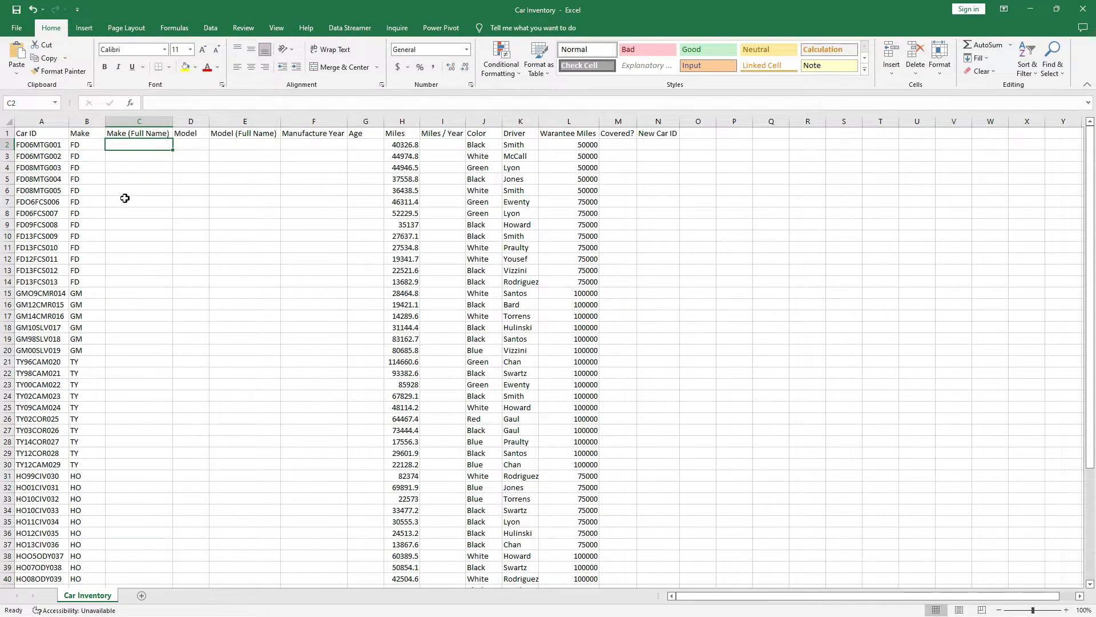
scroll(119, 196, "down", 10)
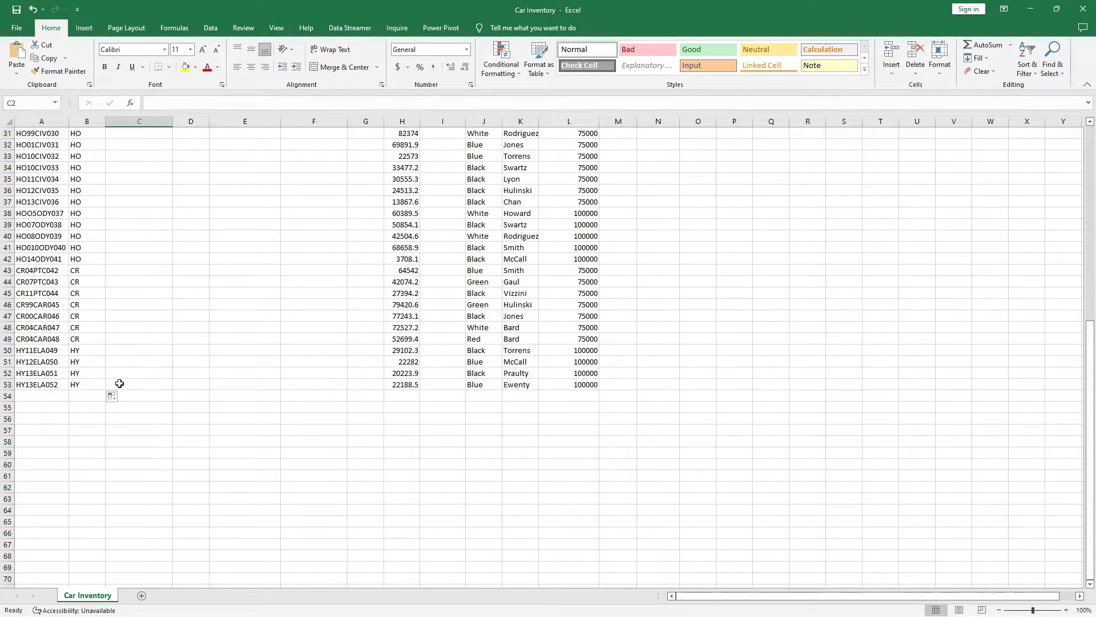
Select the Make data B1:B53 and start a PivotTable on a new worksheet.
scroll(99, 428, "up", 10)
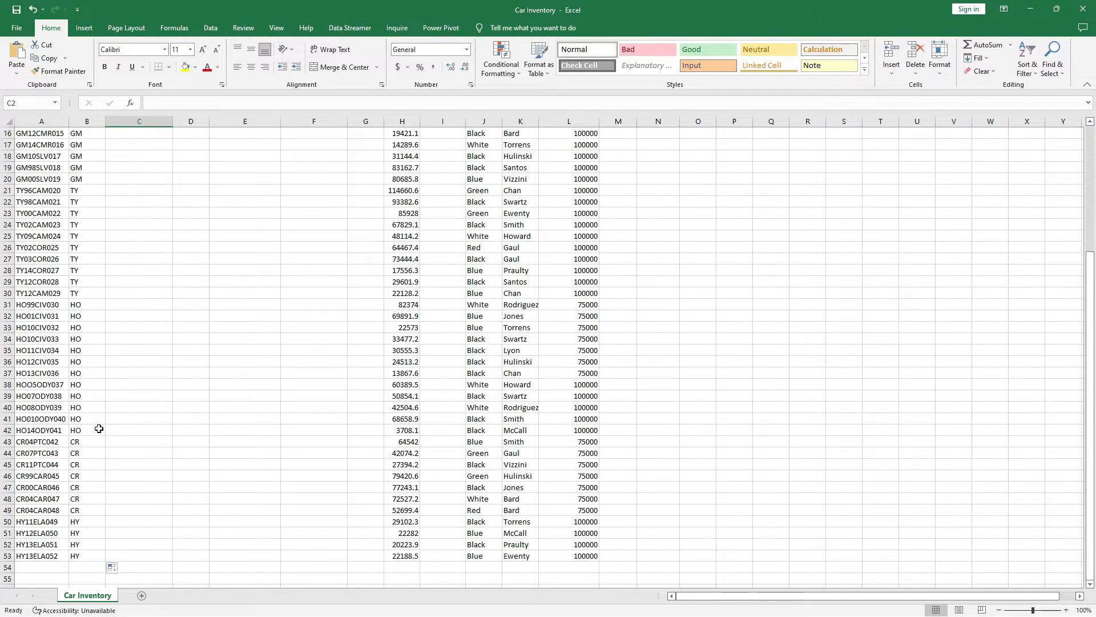
left_click(86, 121)
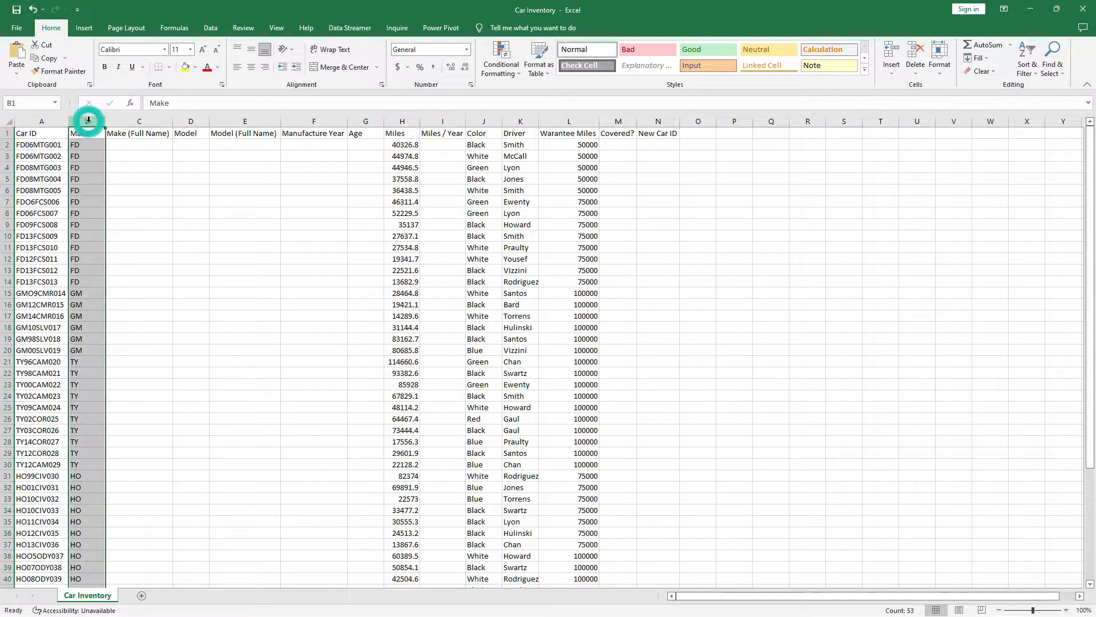
left_click(85, 29)
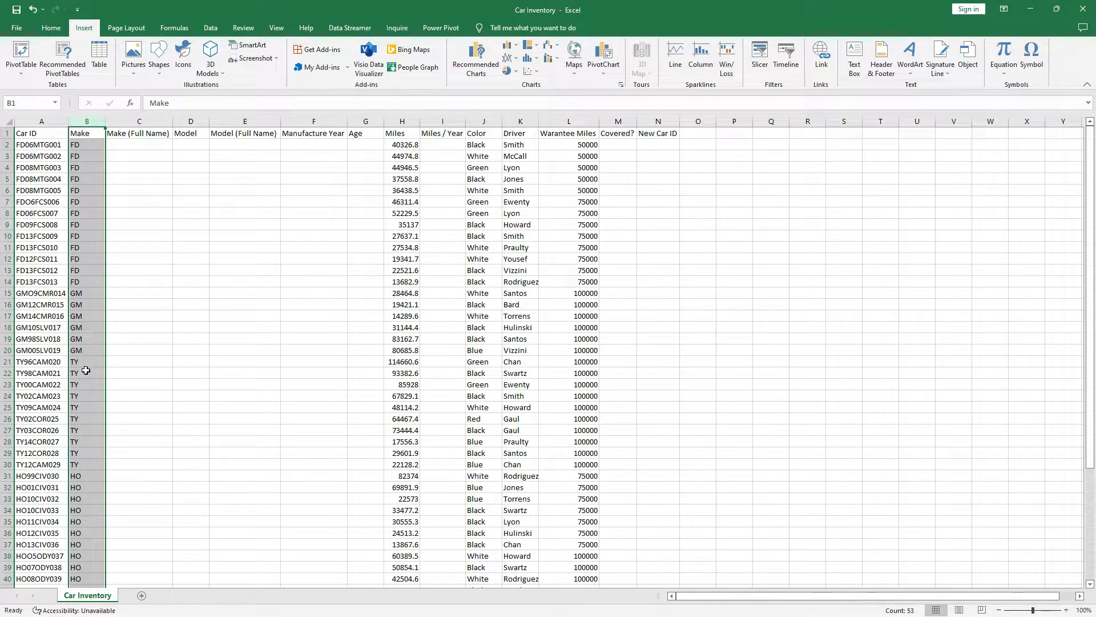
scroll(75, 414, "down", 6)
scroll(74, 414, "up", 6)
left_click(89, 146)
left_click_drag(86, 133, 82, 565)
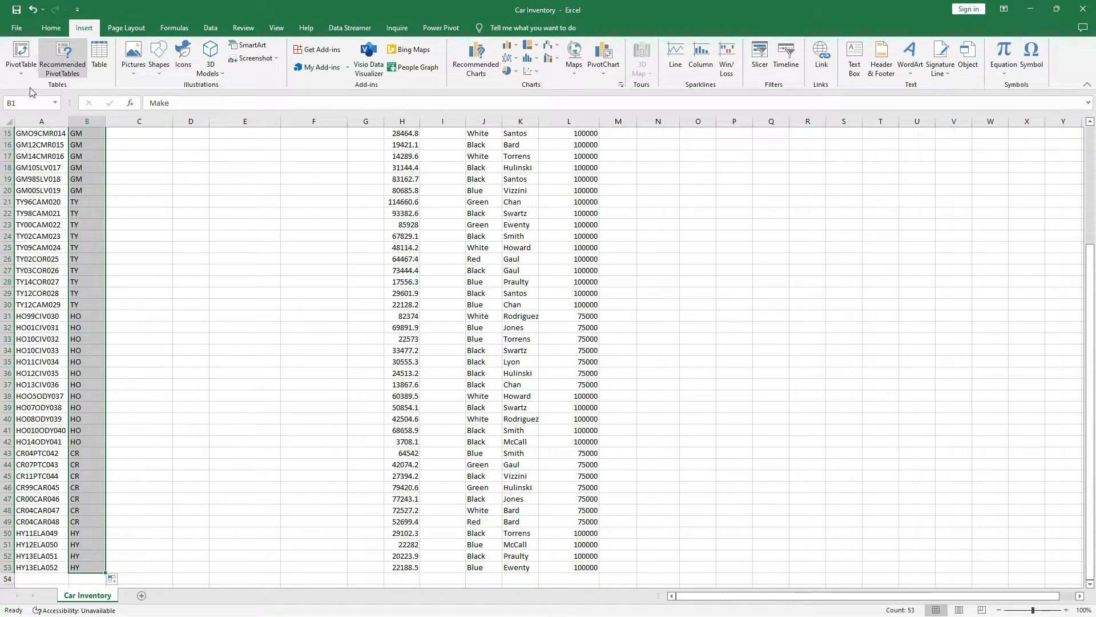
left_click(20, 52)
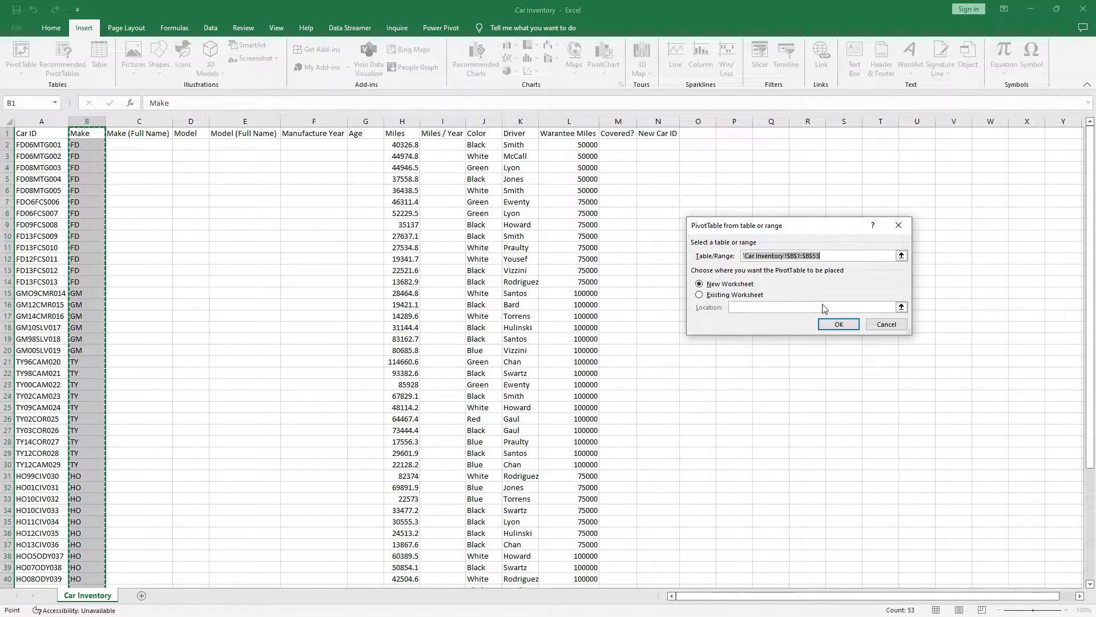
Create the pivot table on a new sheet with the Make codes CR through TY as rows.
left_click(838, 324)
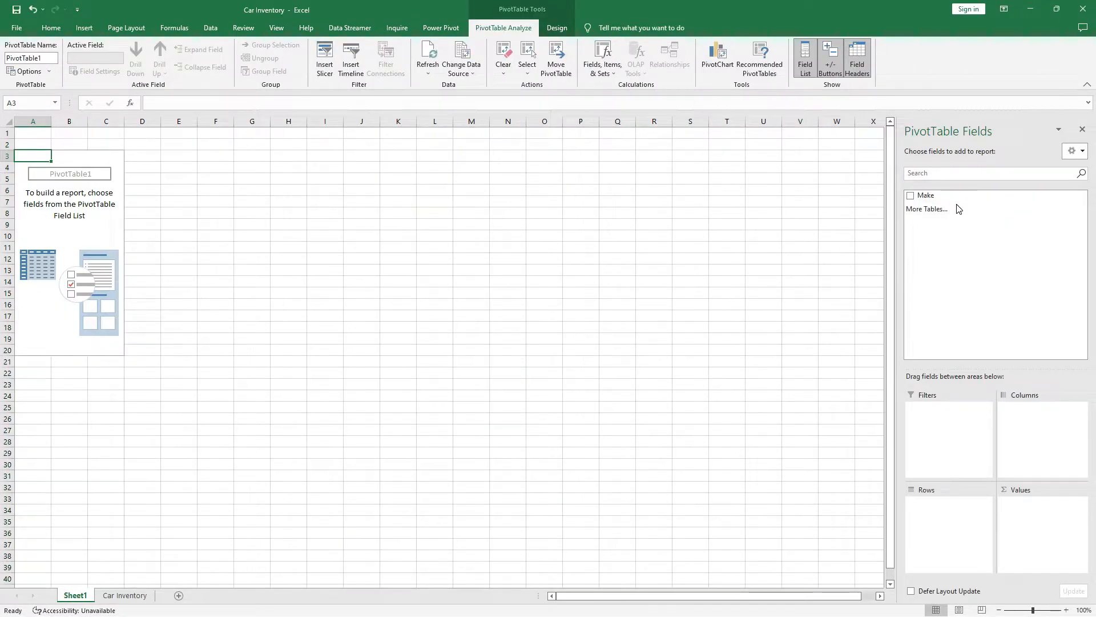
mouse_move(950, 197)
left_mouse_down()
mouse_move(974, 434)
mouse_move(937, 505)
mouse_move(970, 281)
mouse_move(958, 214)
left_mouse_up()
left_click(940, 196)
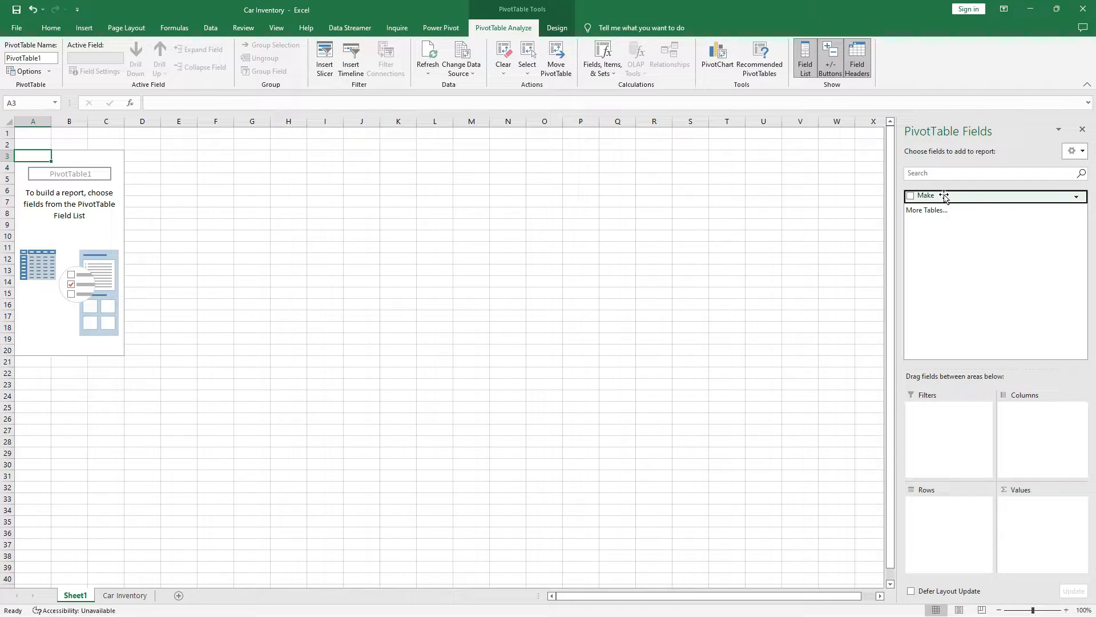
left_click_drag(941, 196, 946, 508)
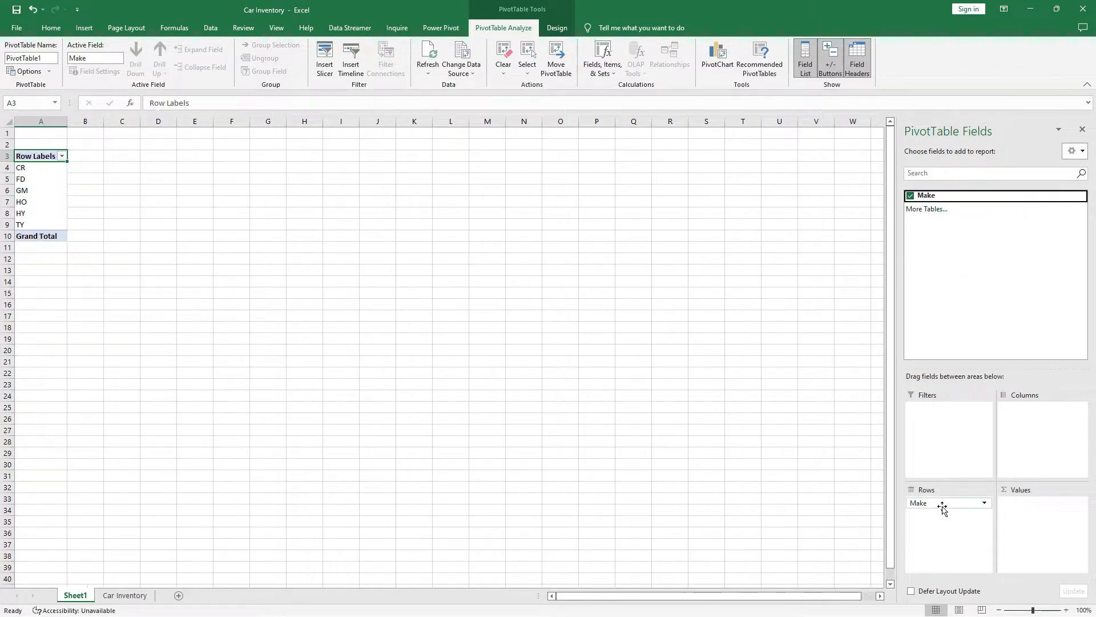
left_click(41, 168)
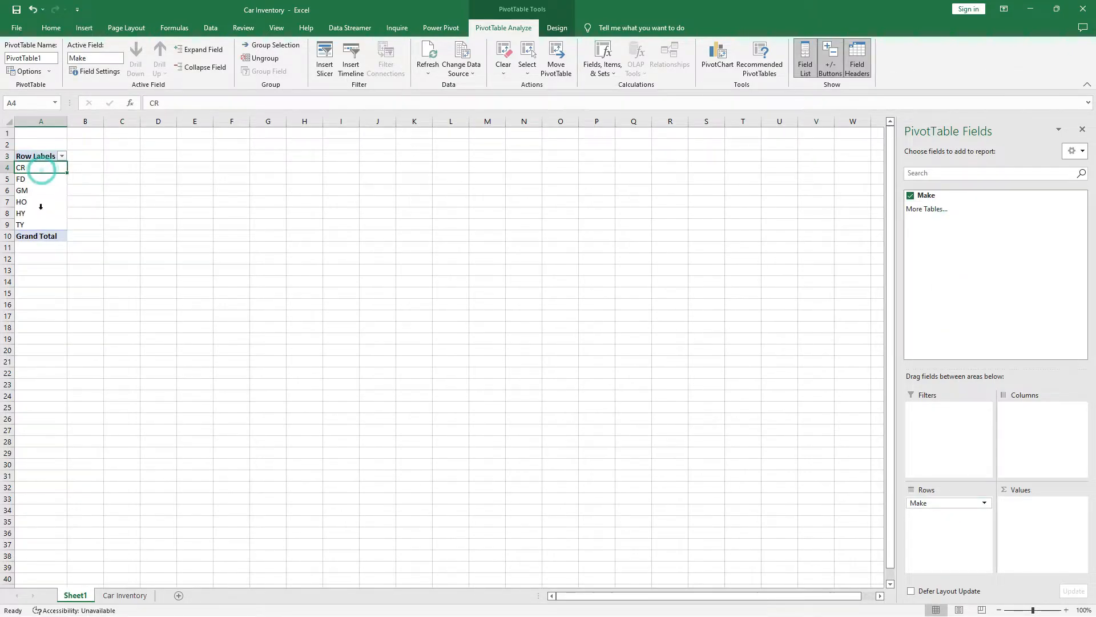
left_click(43, 226)
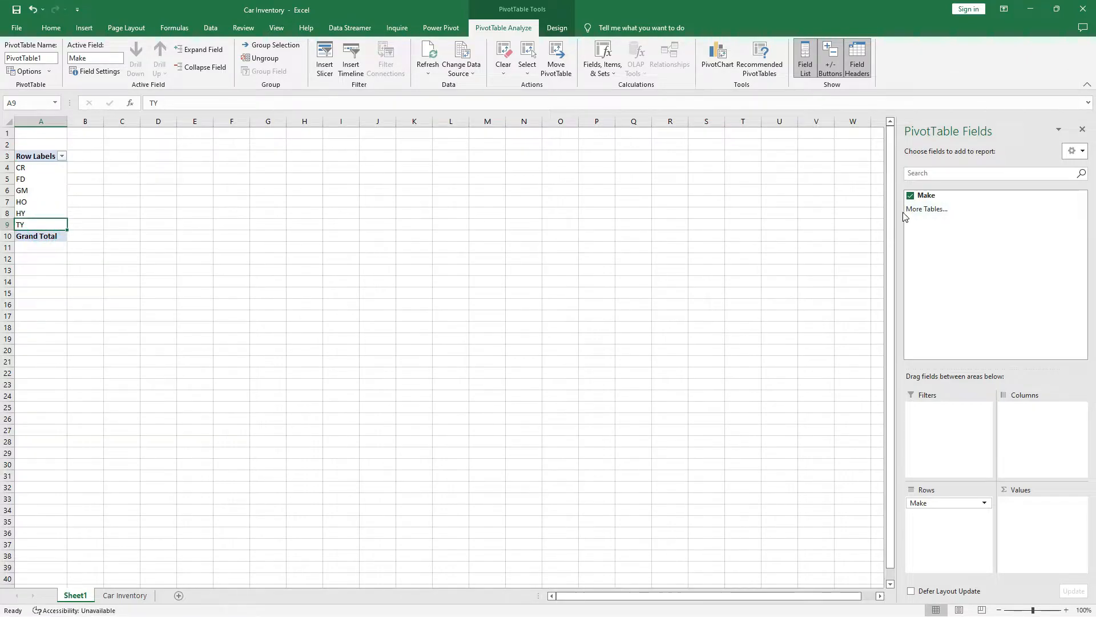
Add Count of Make to review each code's car count, then remove it again.
left_click_drag(926, 198, 1025, 511)
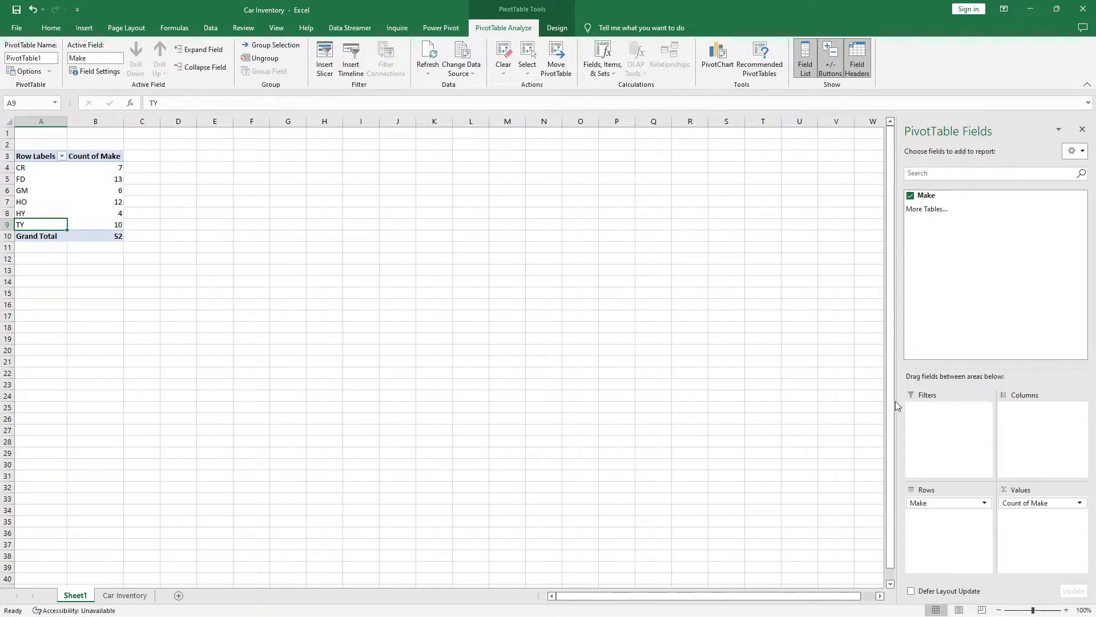
left_click(15, 167)
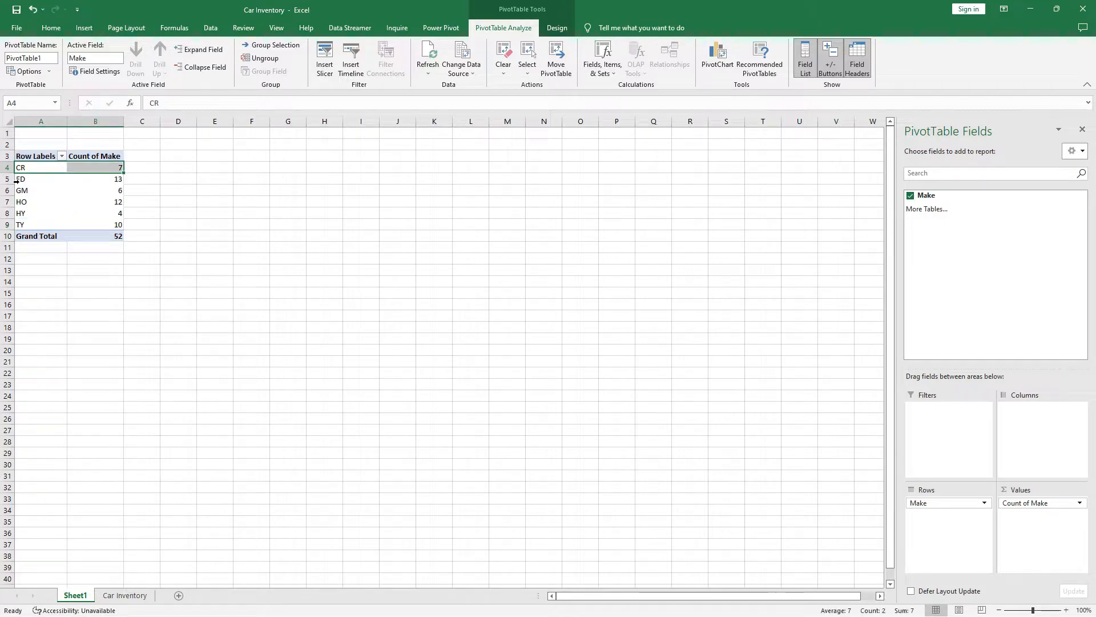
left_click(19, 179)
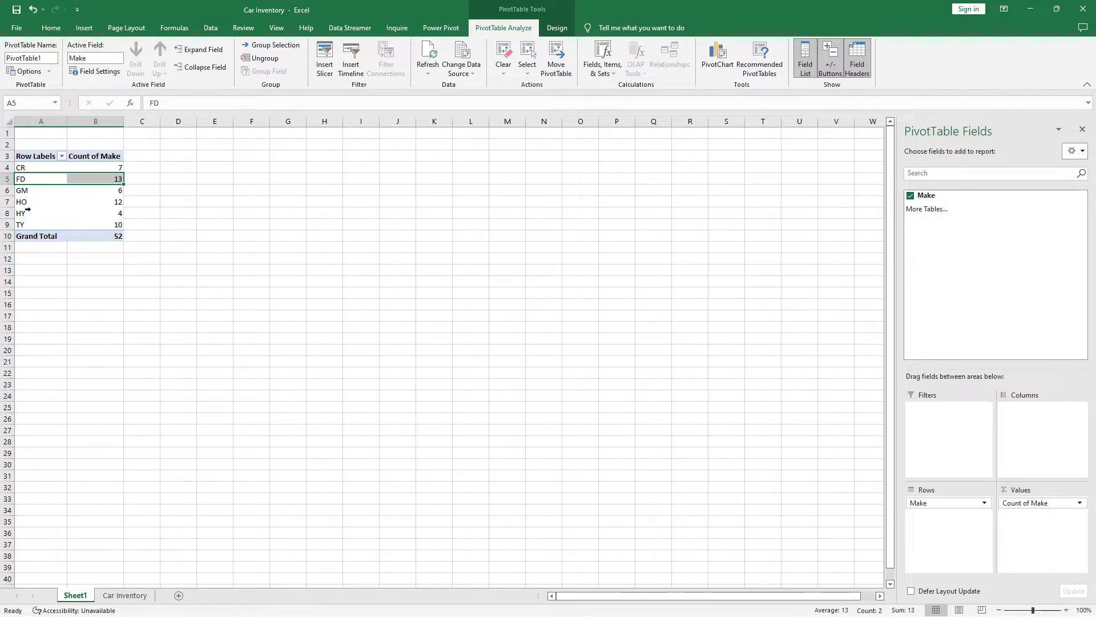
left_click(22, 191)
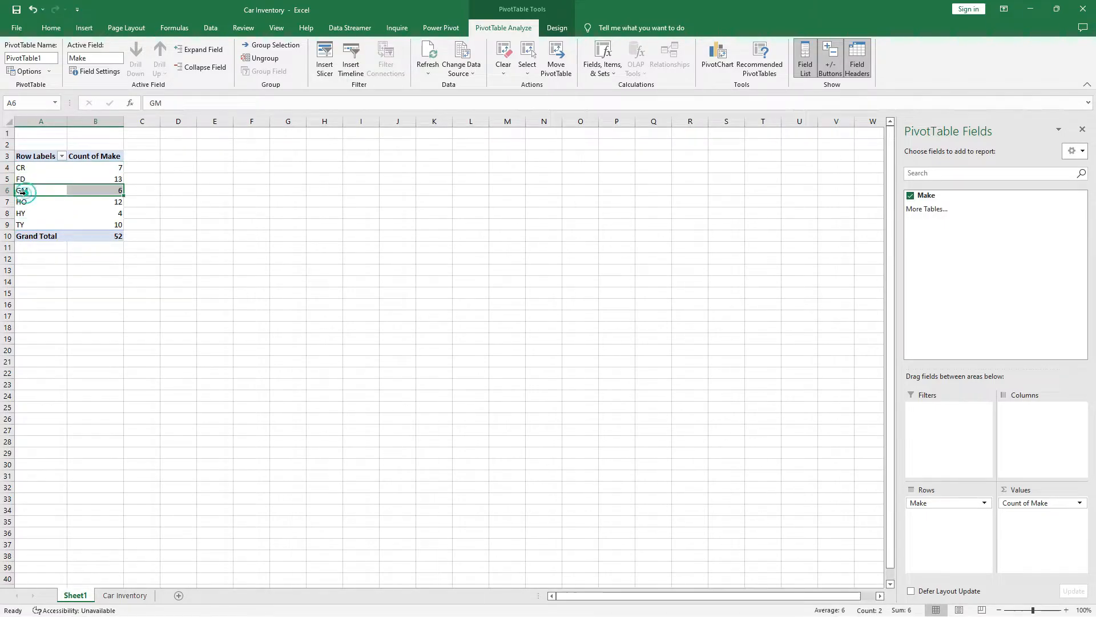
left_click(20, 202)
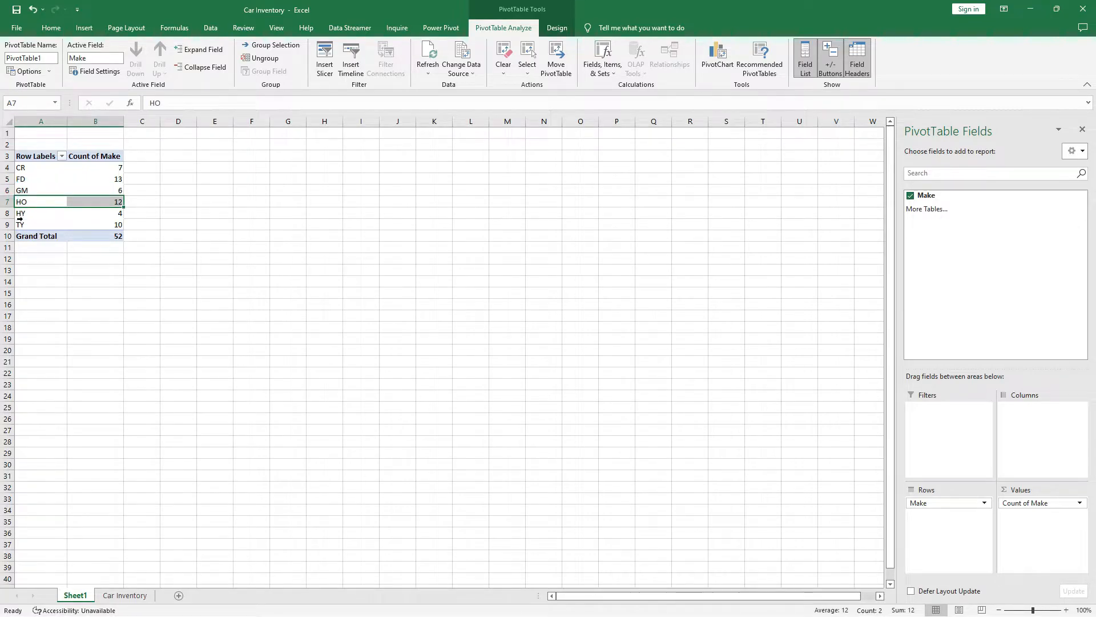
left_click(20, 213)
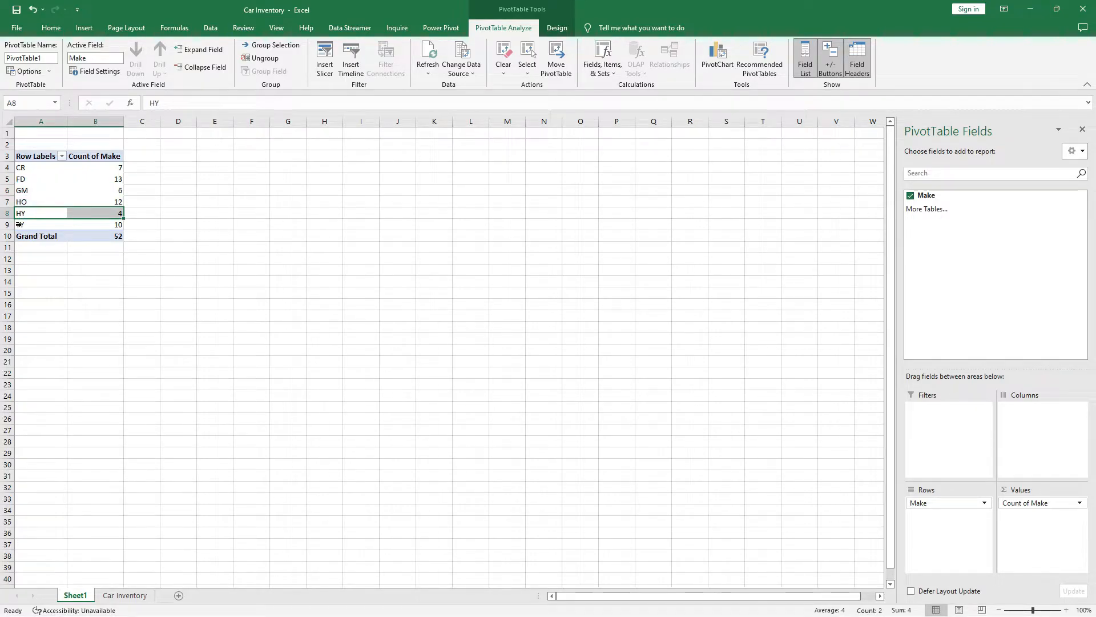
left_click(20, 225)
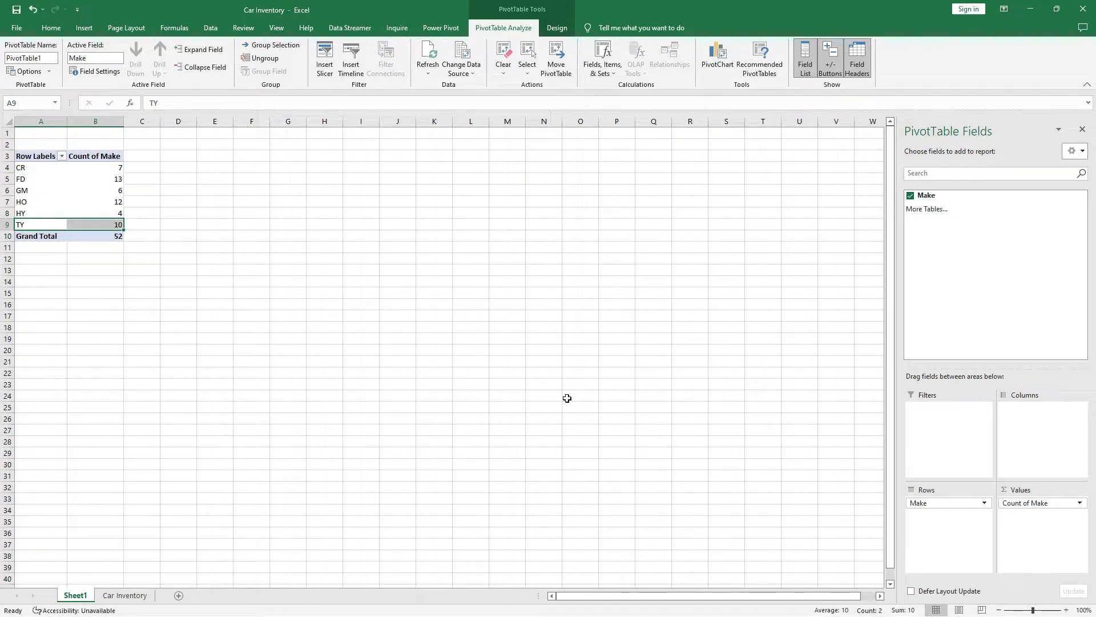
left_click_drag(1038, 508, 854, 504)
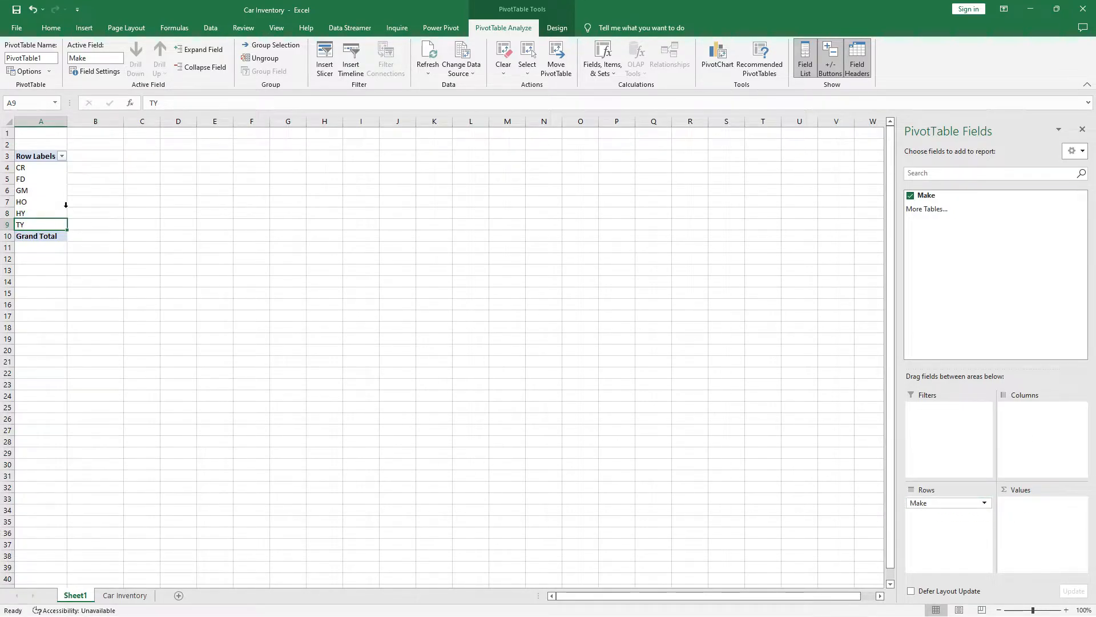
Enter CHRYSLER, FORD and GENERAL MOTORS beside the CR, FD and GM codes.
left_click(42, 167)
left_click(89, 167)
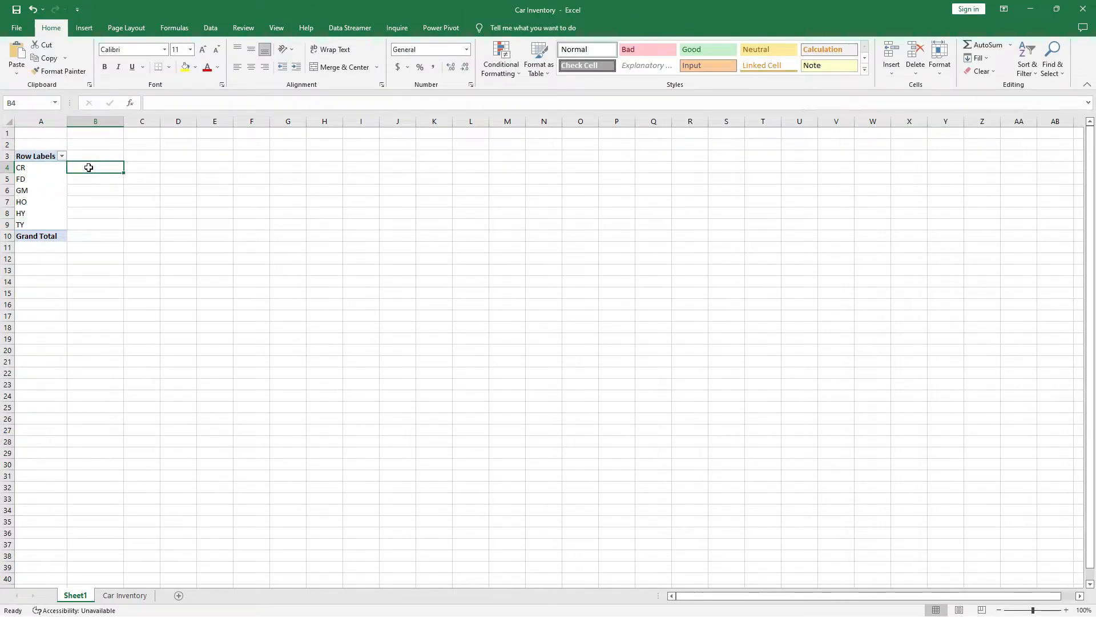
type("CHRYSLER")
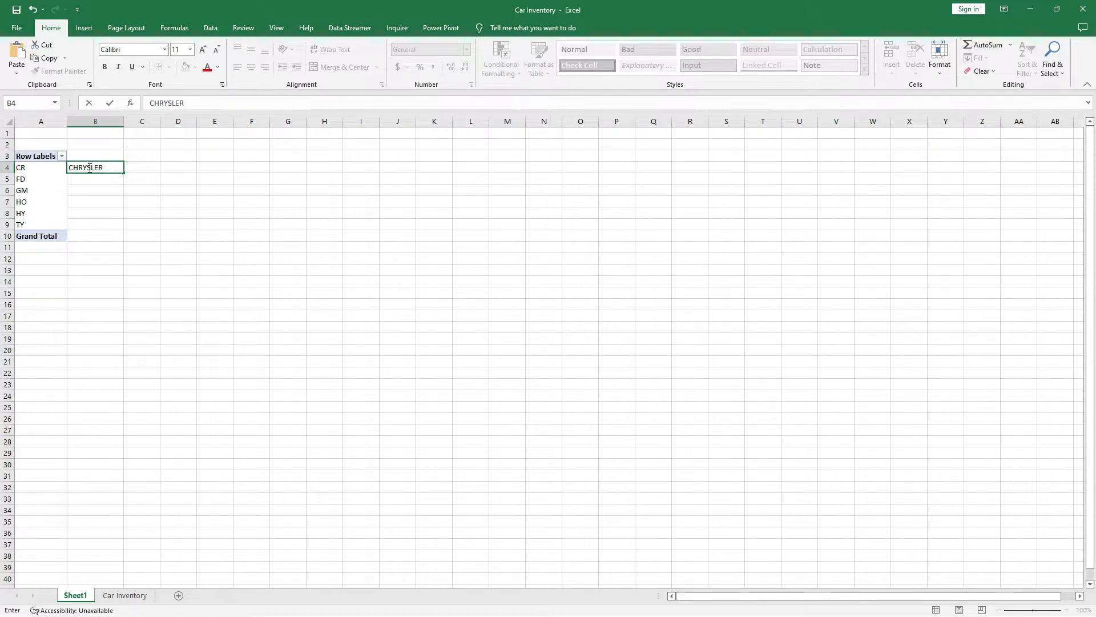
key("Return")
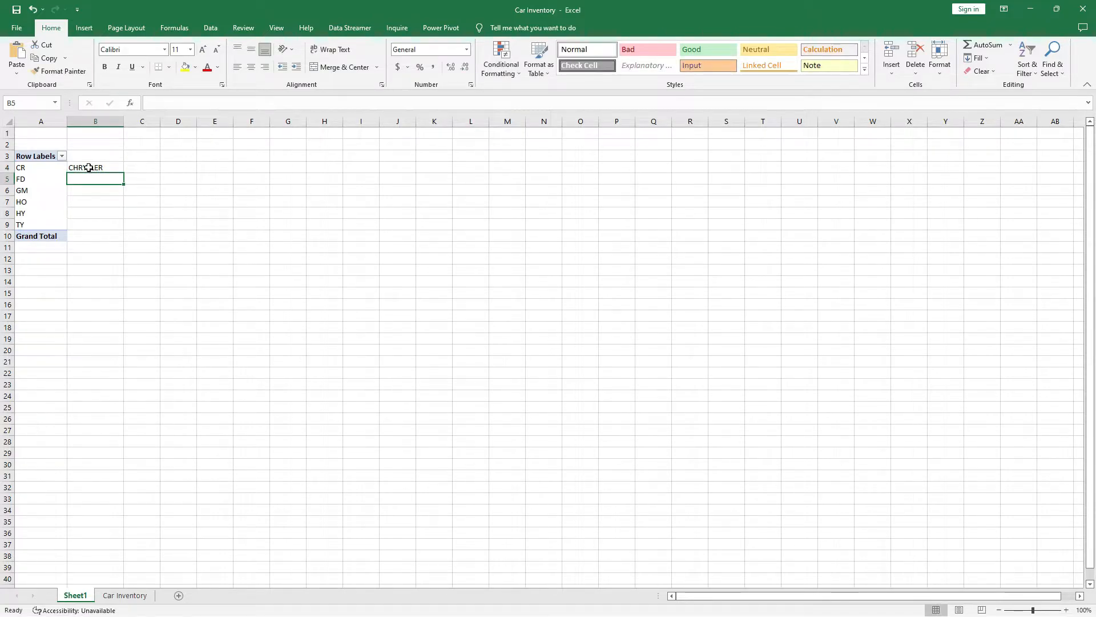
type("FORD")
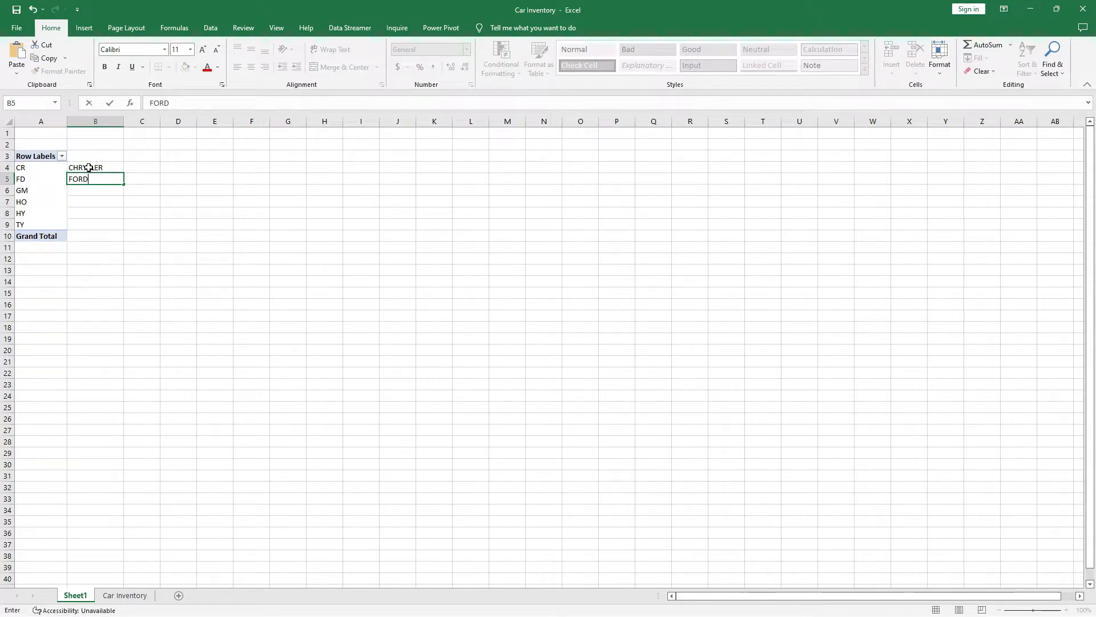
key("Return")
type("GE")
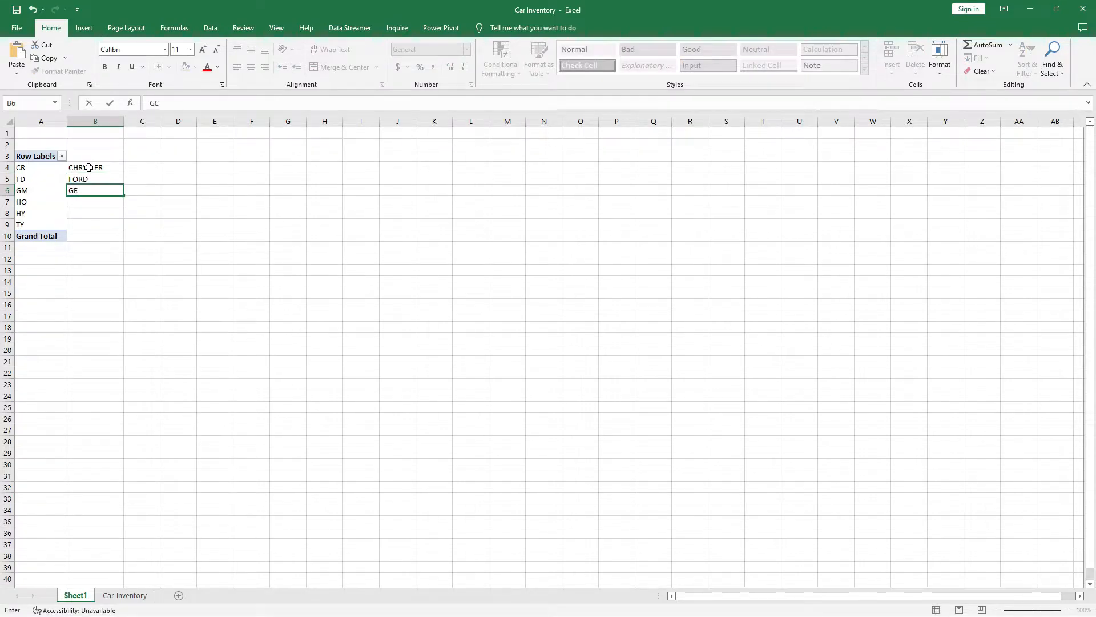
type("NERAL MOTORS")
key("Return")
Enter HONDA, HYUNDAI and TOYOTA beside the HO, HY and TY codes.
type("HONDA")
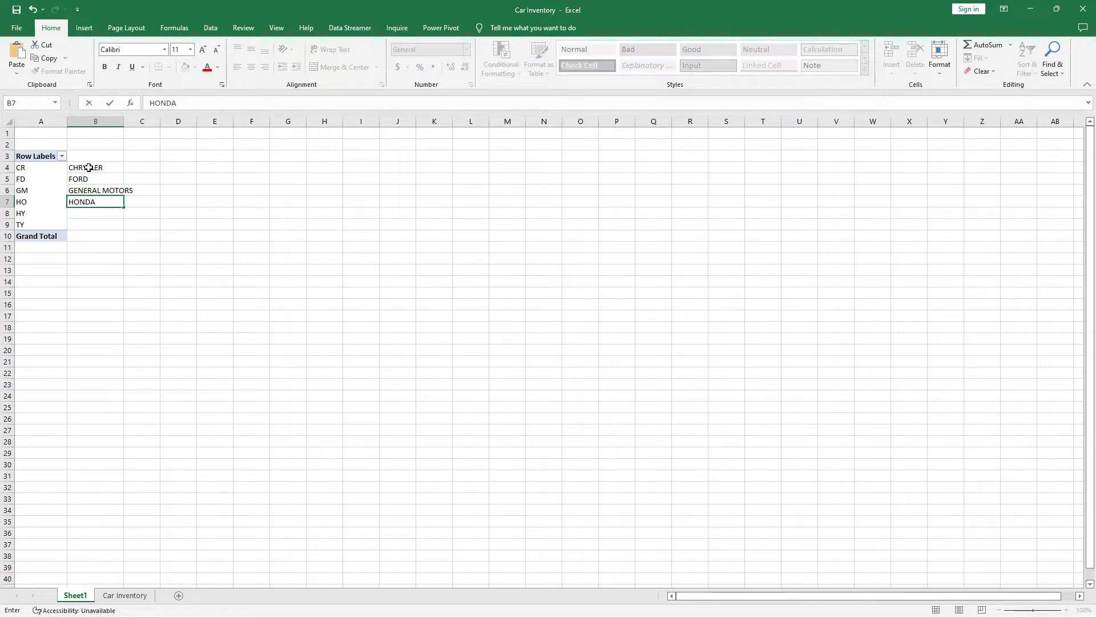
key("Return")
type("HY")
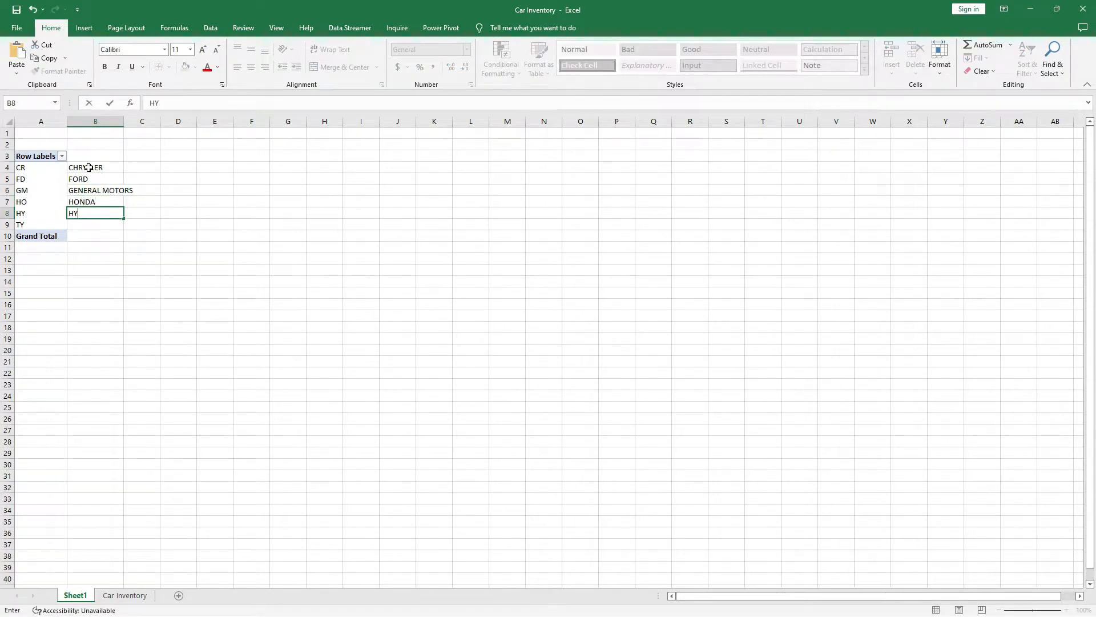
type("UNDAI")
key("Return")
type("TOTA")
key("BackSpace")
key("BackSpace")
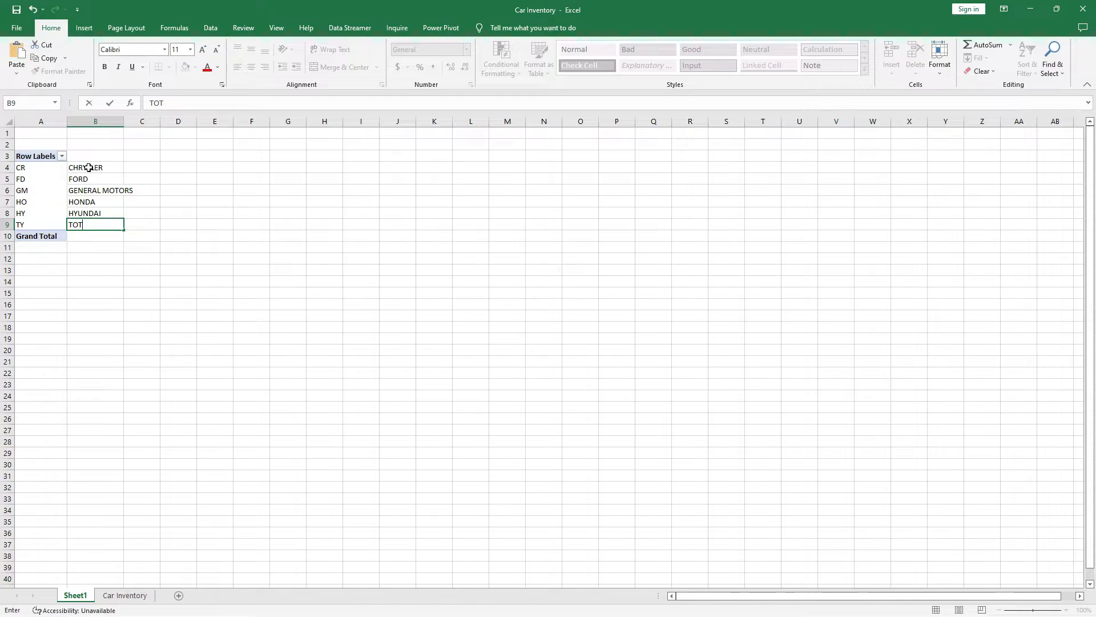
type("YOTA")
key("Return")
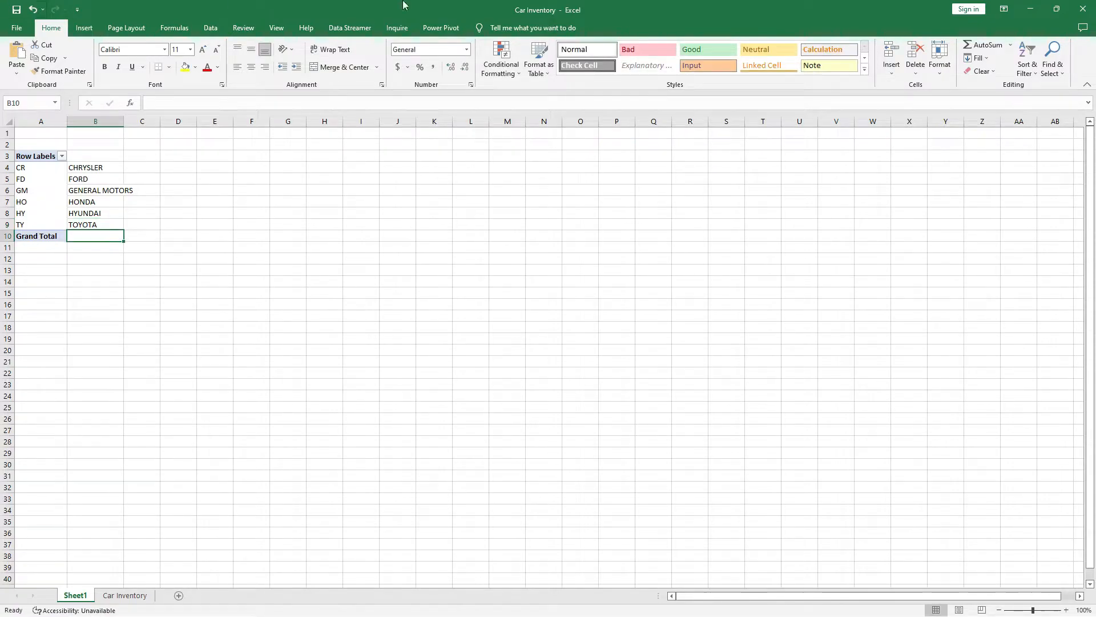
left_click(172, 270)
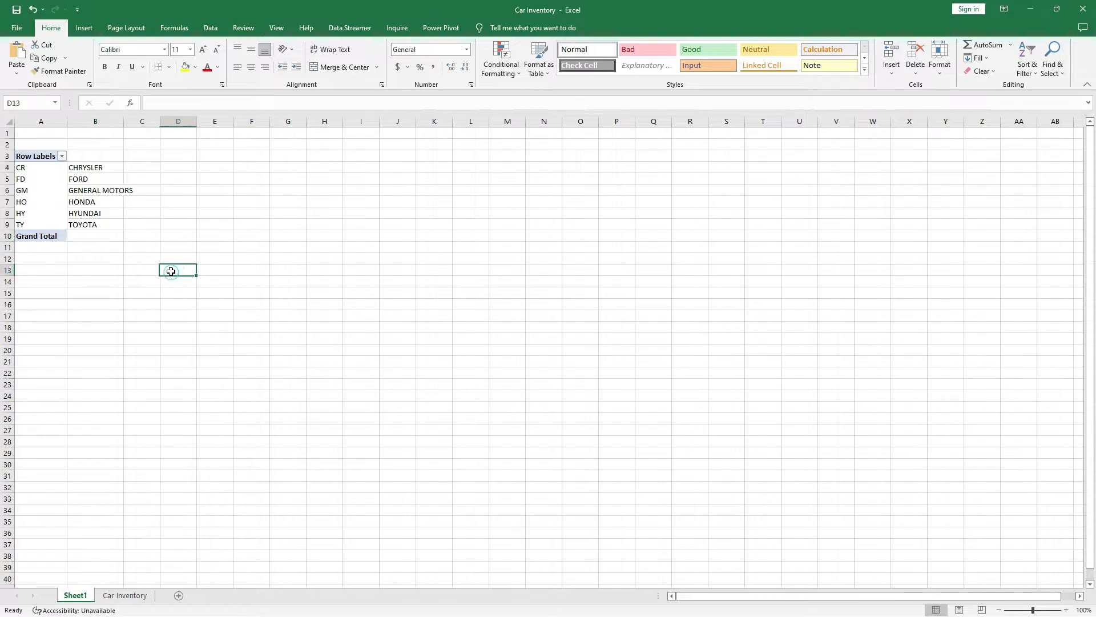
left_click(25, 167)
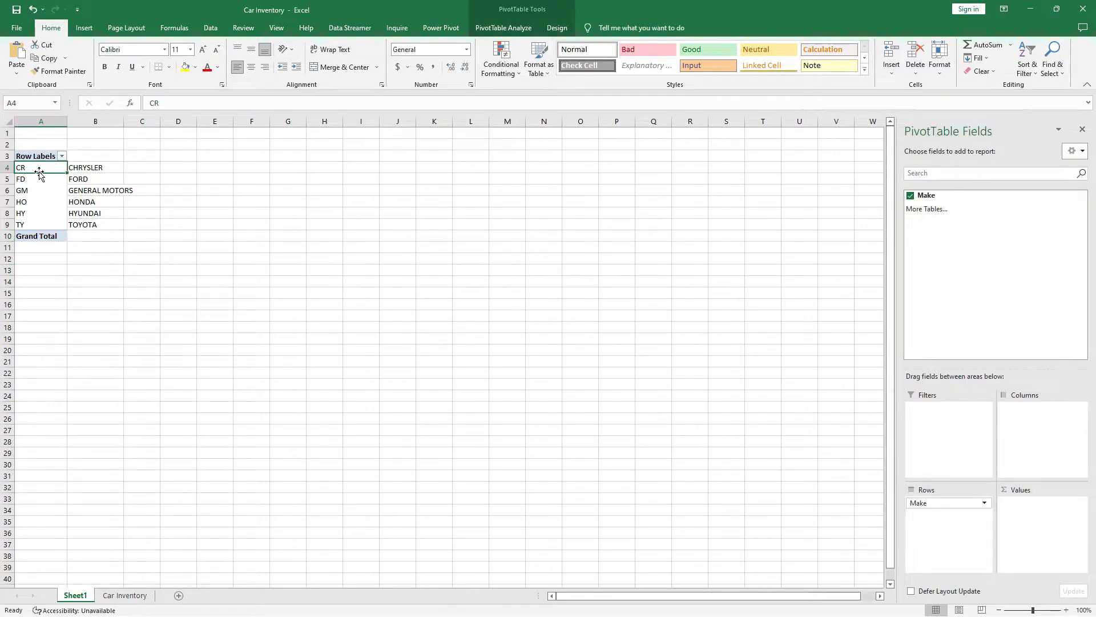
left_click(93, 193)
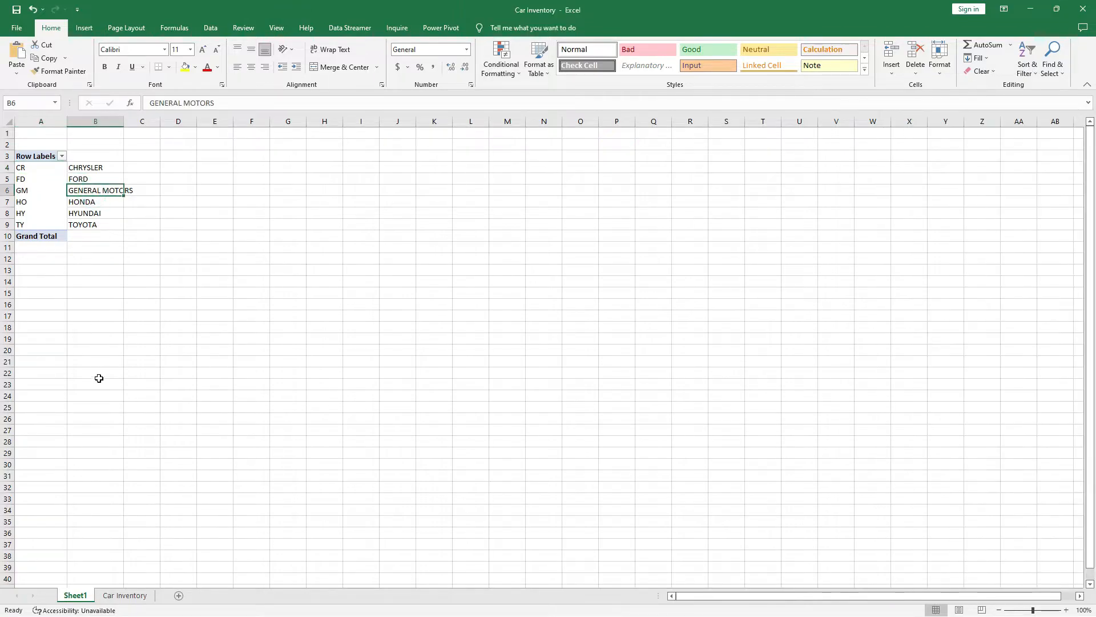
left_click(124, 595)
left_click(141, 144)
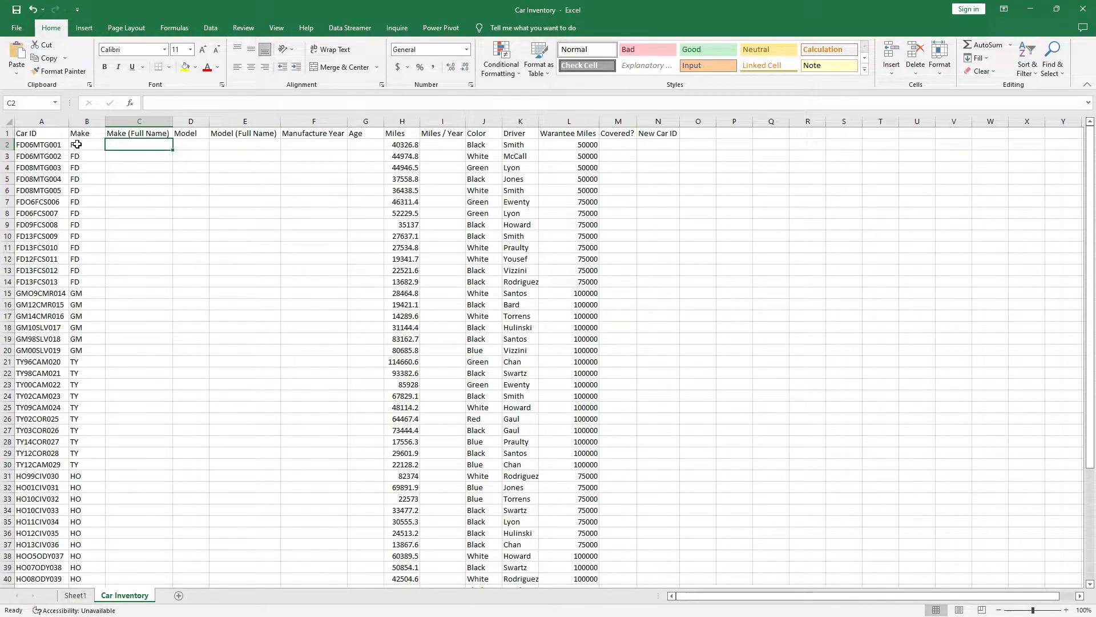
left_click(23, 147)
left_click(87, 147)
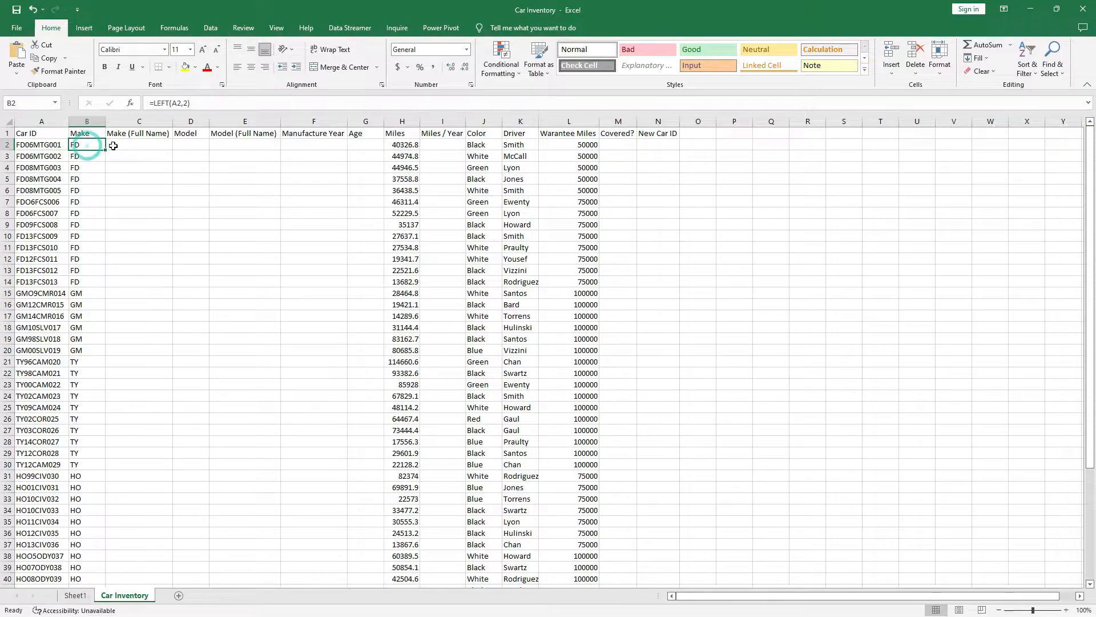
left_click(117, 144)
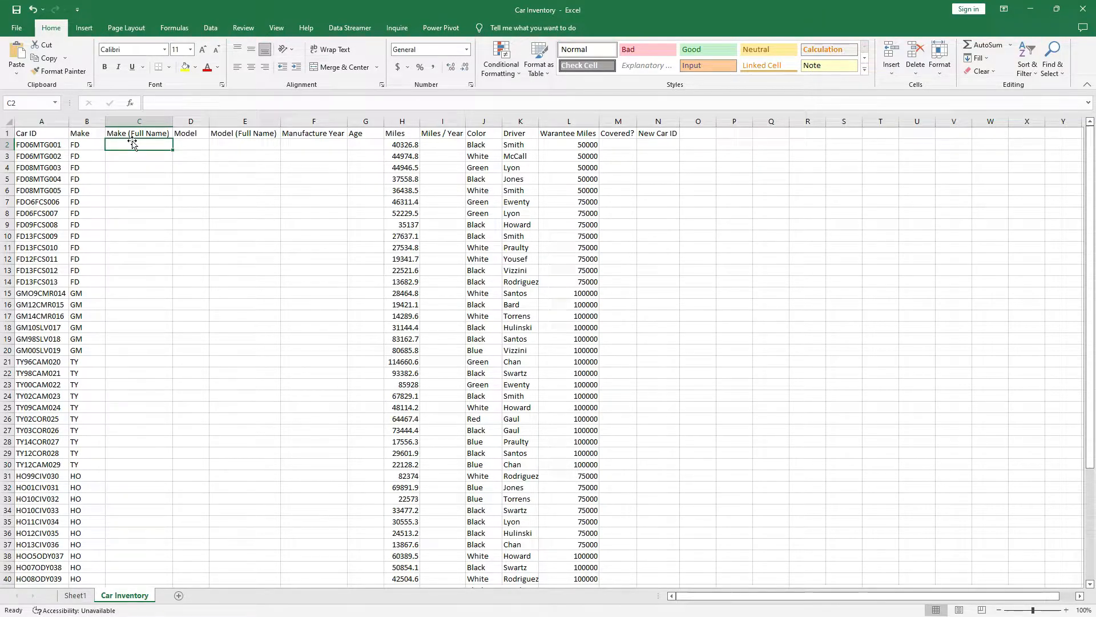
left_click(85, 144)
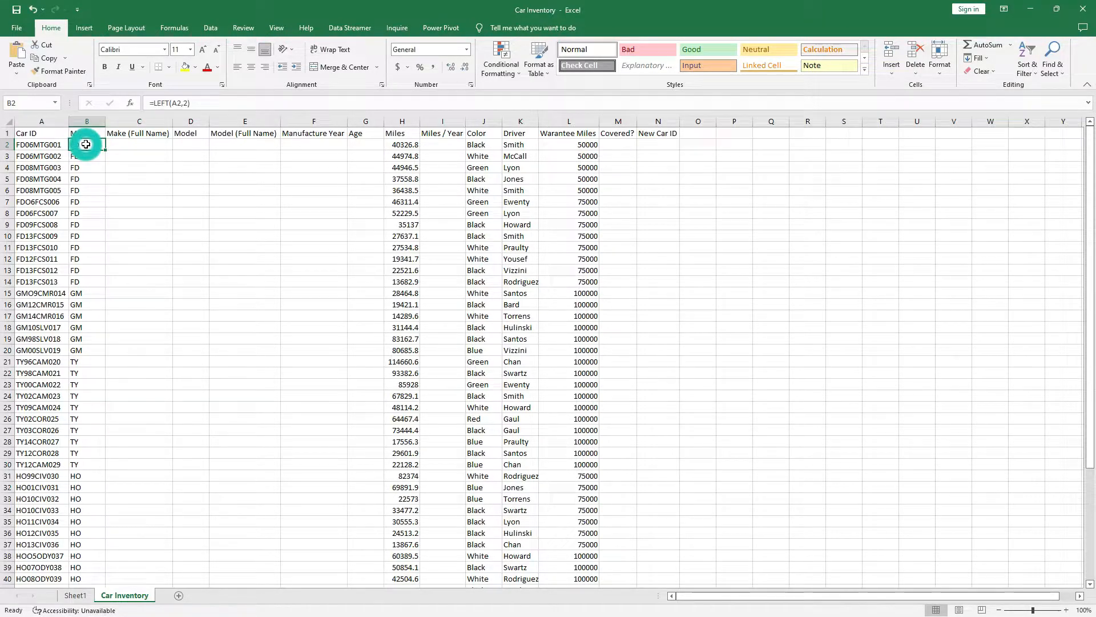
left_click(80, 294)
left_click(80, 360)
left_click(131, 146)
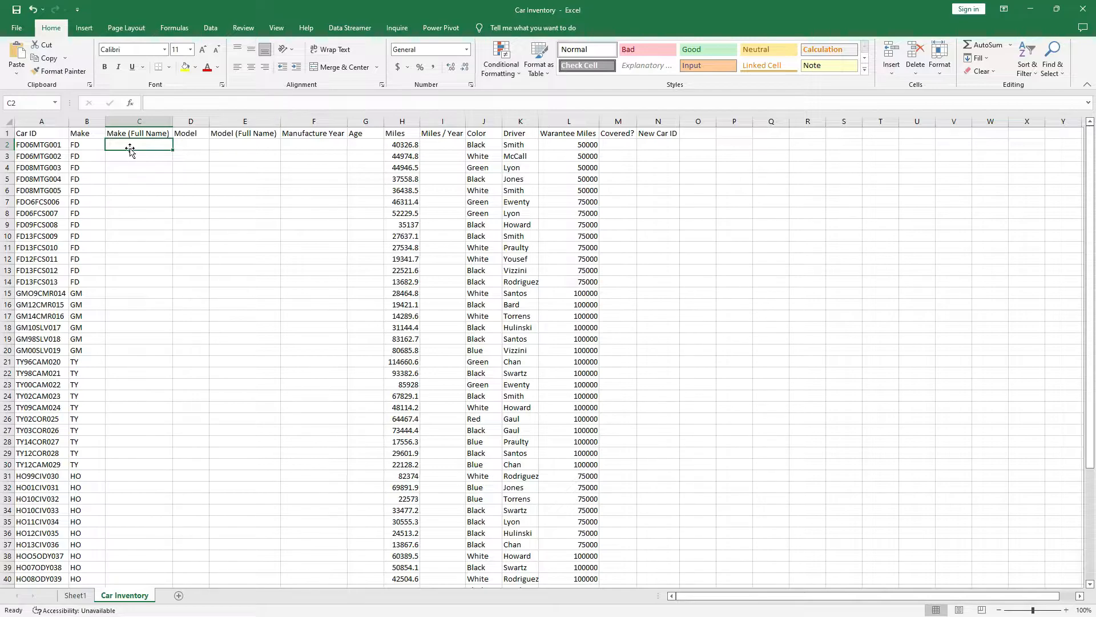
left_click(76, 595)
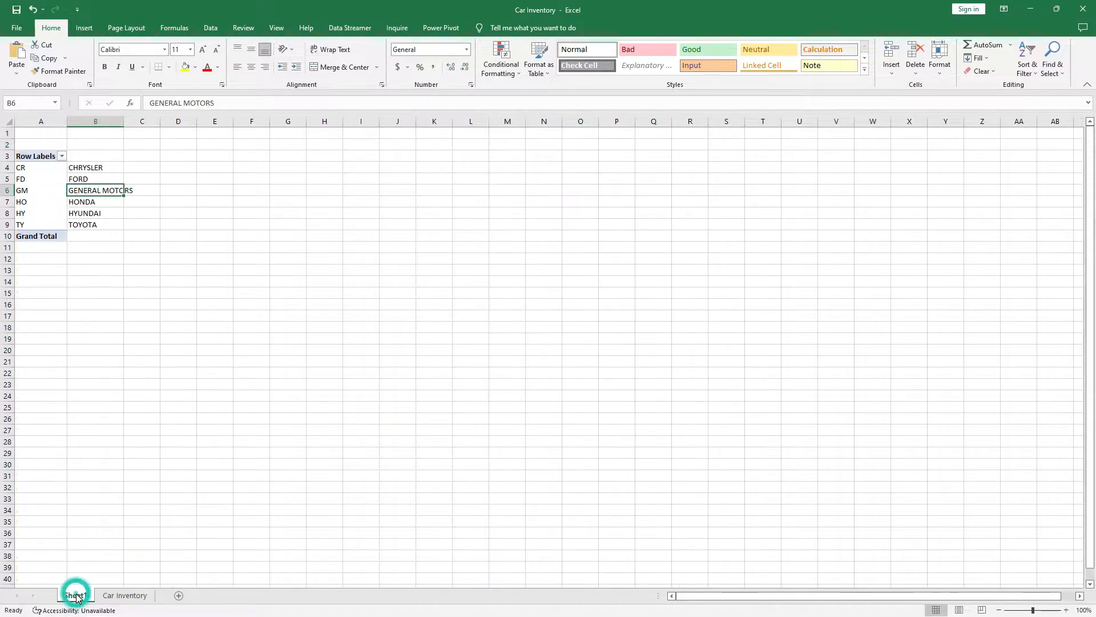
left_click(126, 596)
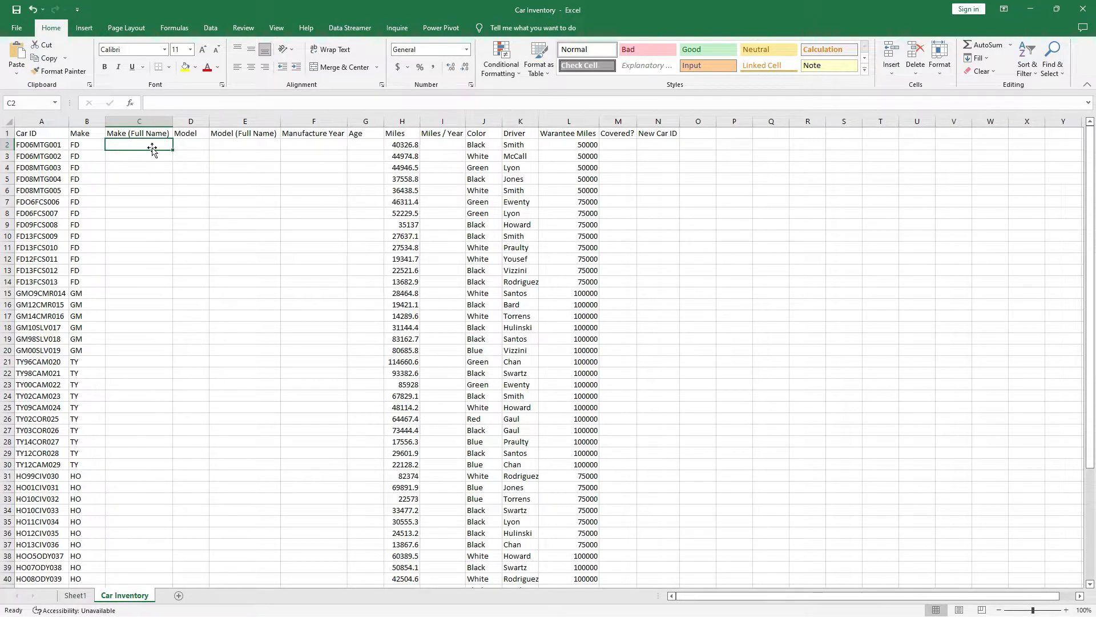
Start a VLOOKUP in C2 with B2 as lookup value and Sheet1!A4:B9 as the table.
type("=")
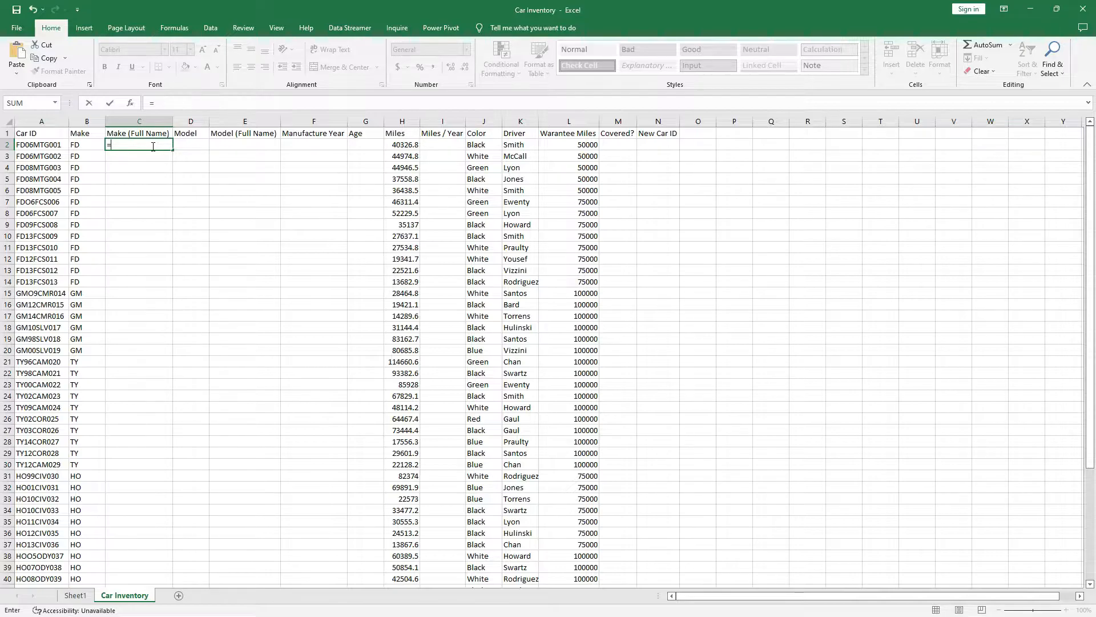
type("VLOOK")
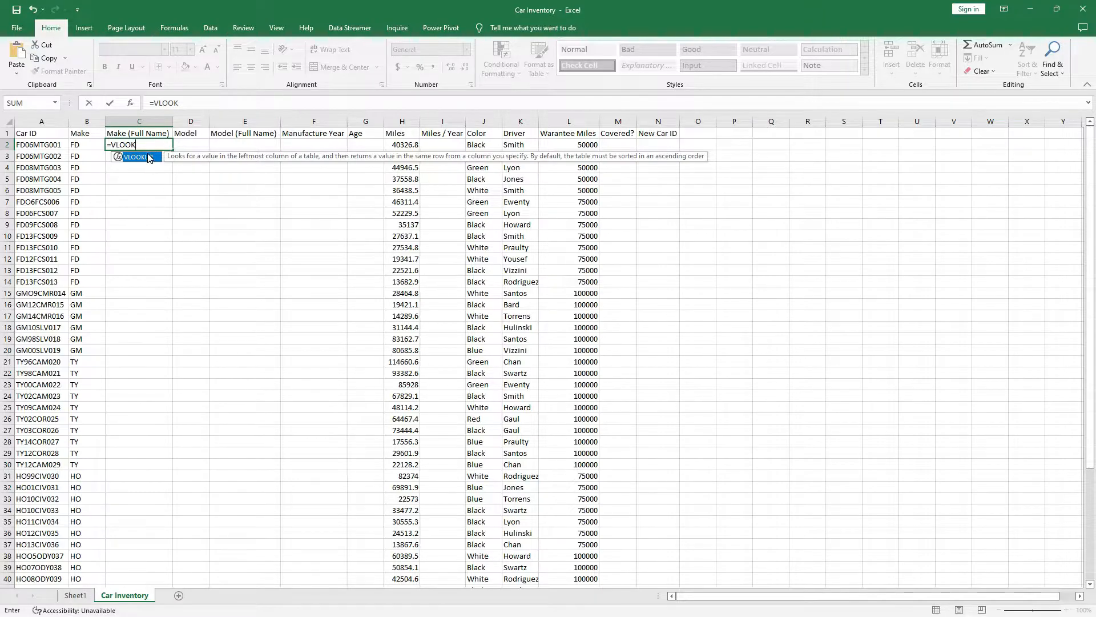
double_click(144, 157)
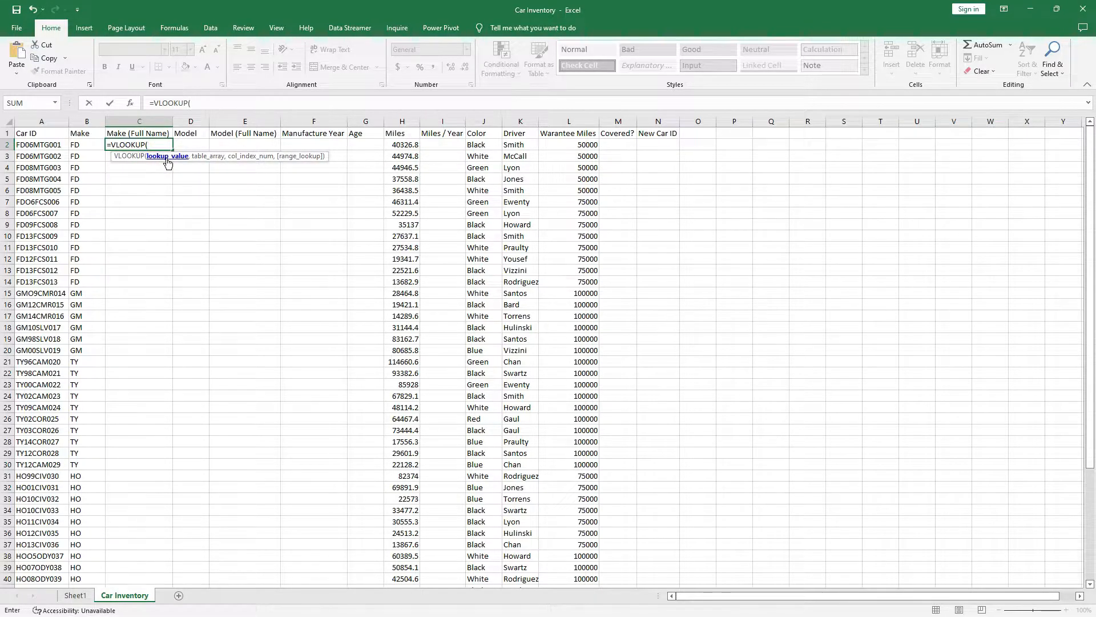
left_click(80, 144)
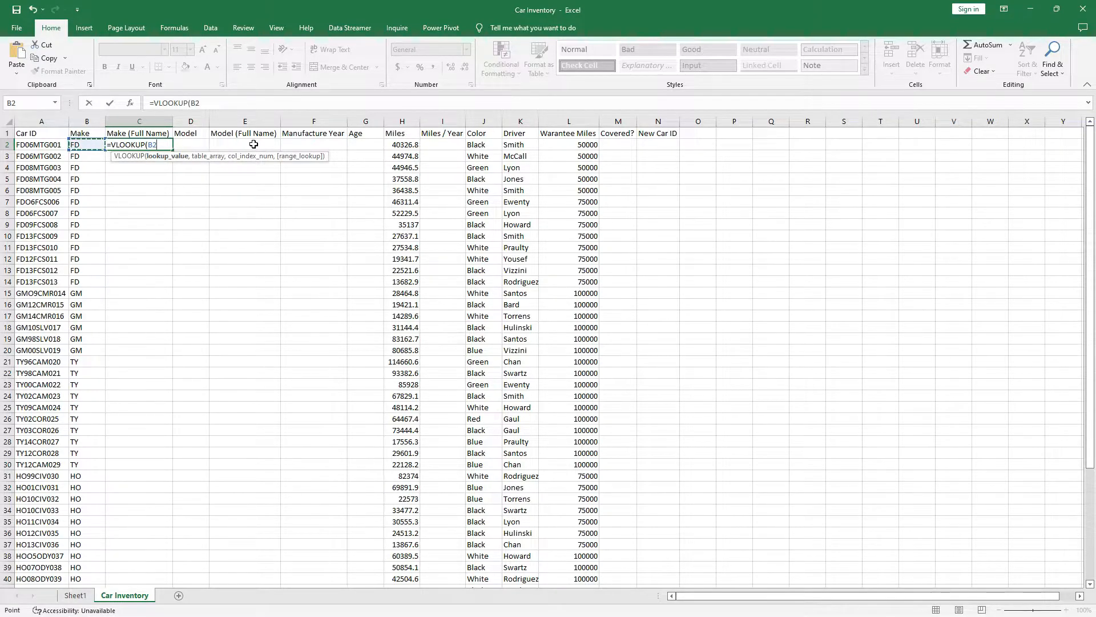
type(",")
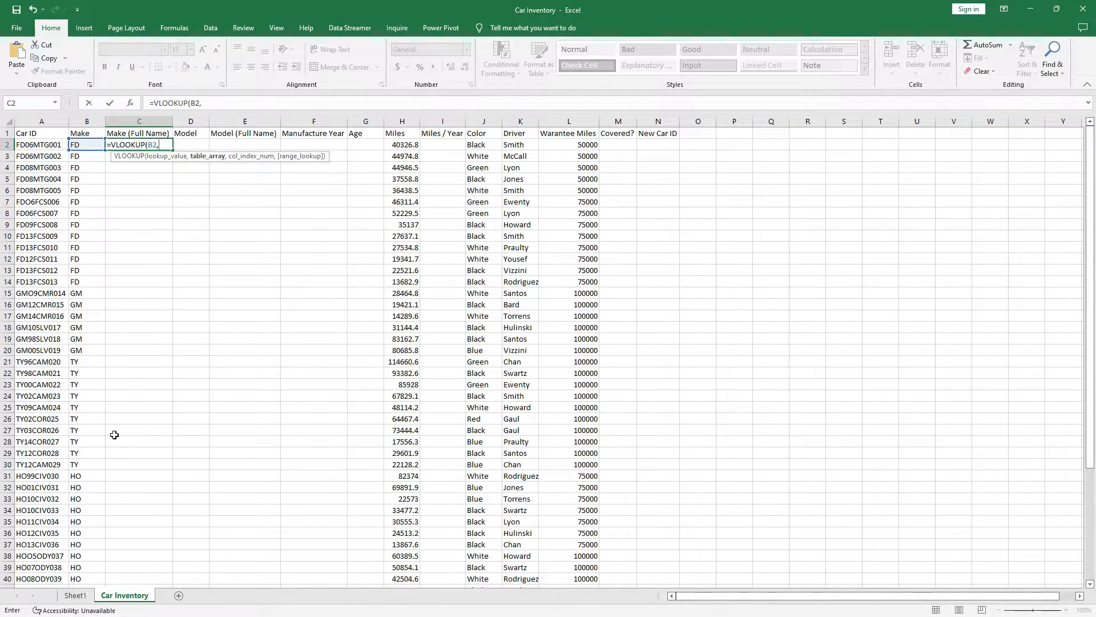
left_click(77, 595)
left_click_drag(39, 170, 99, 221)
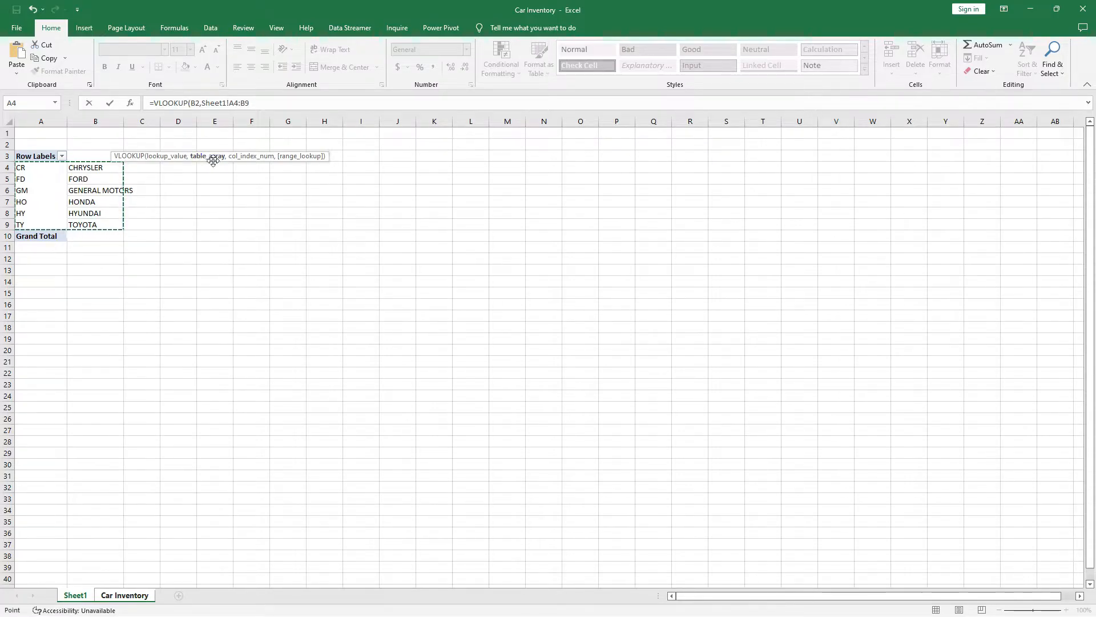
Complete the formula with column index 2 and exact match 0, then commit it.
left_click(258, 101)
type(",Shee")
key("BackSpace")
key("BackSpace")
key("BackSpace")
key("BackSpace")
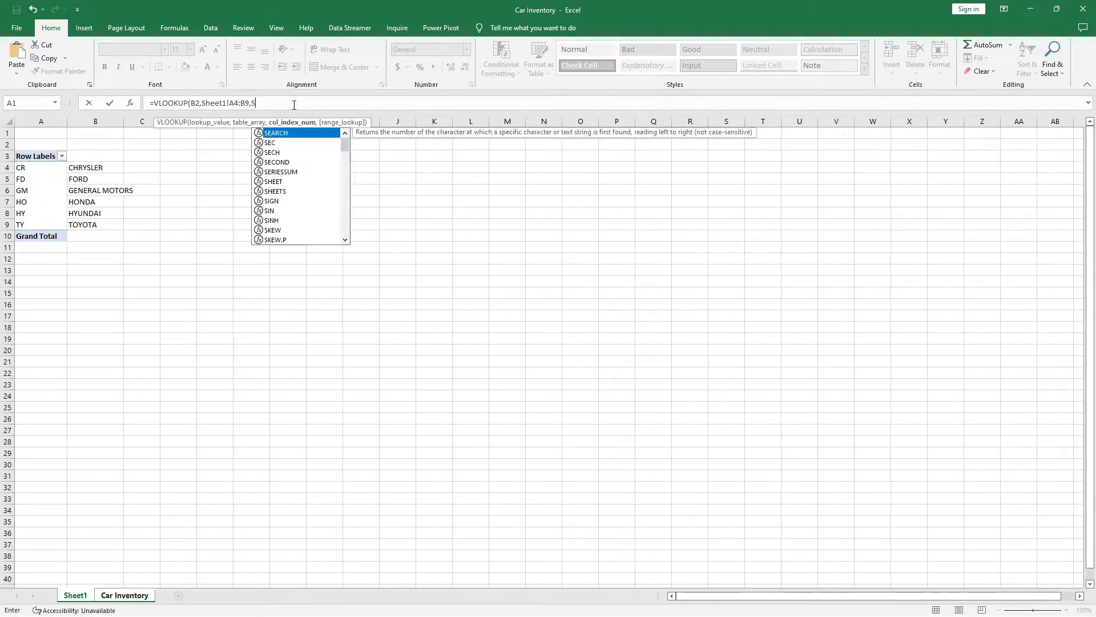
type("2")
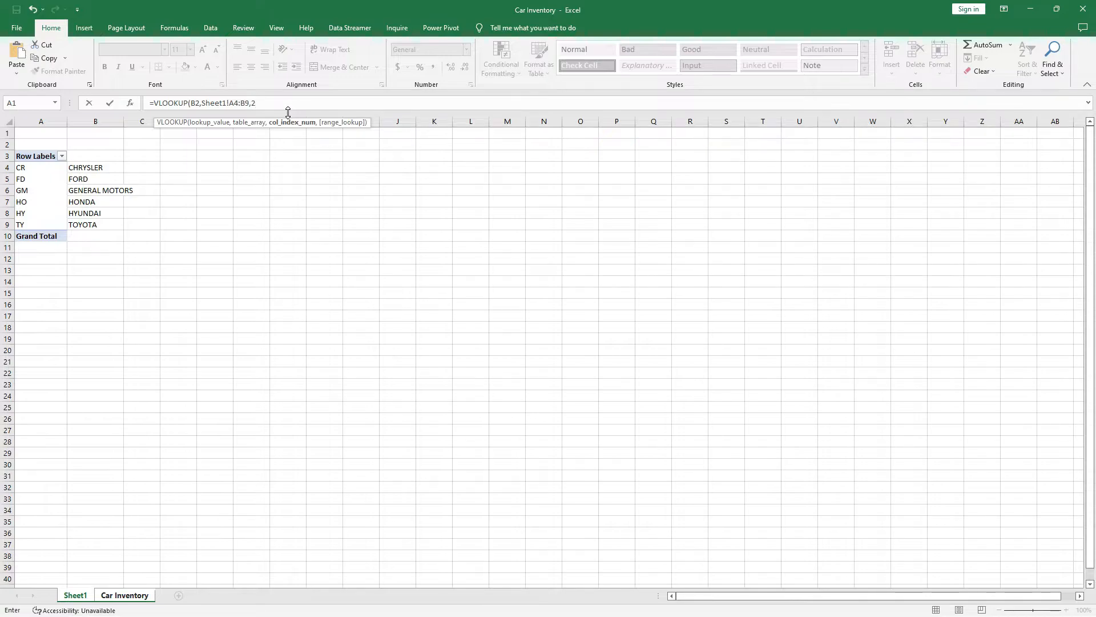
type(",")
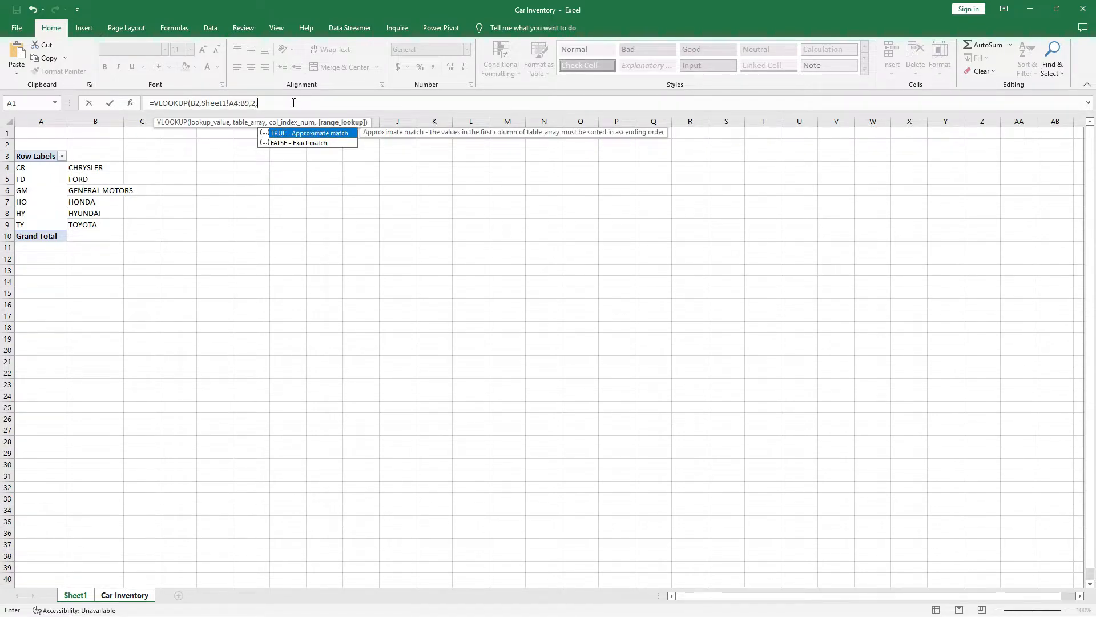
type("0")
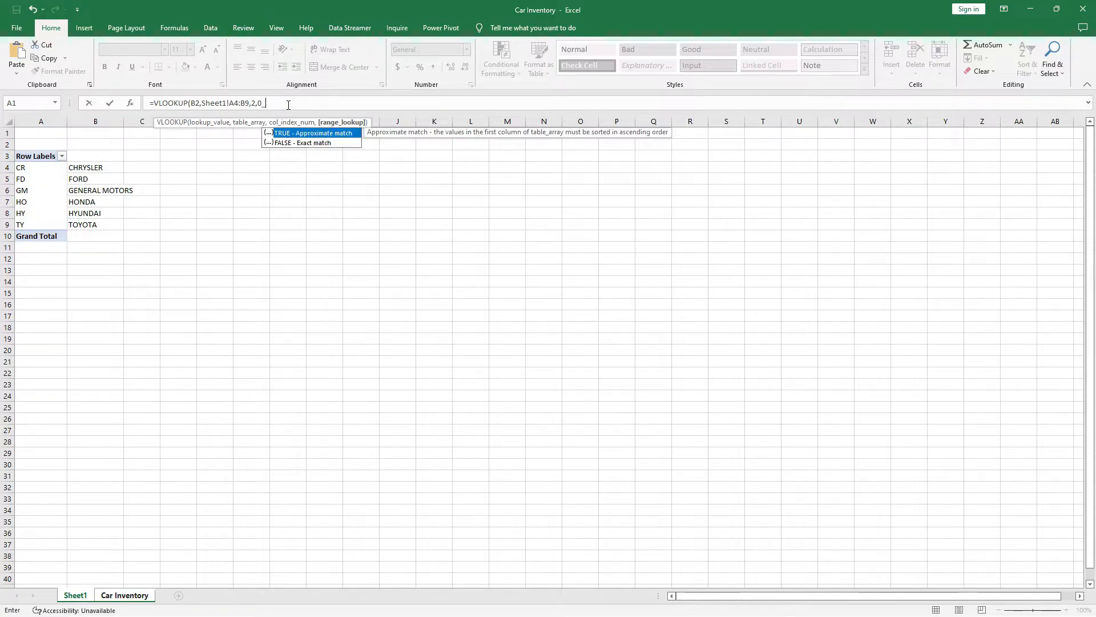
key("Escape")
type(")")
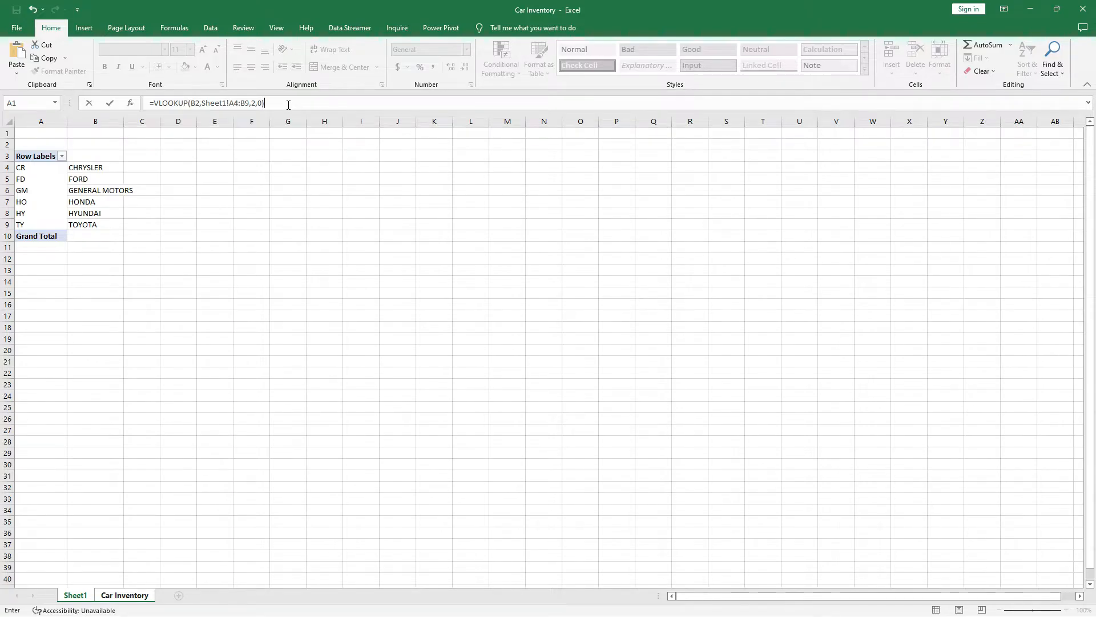
key("Return")
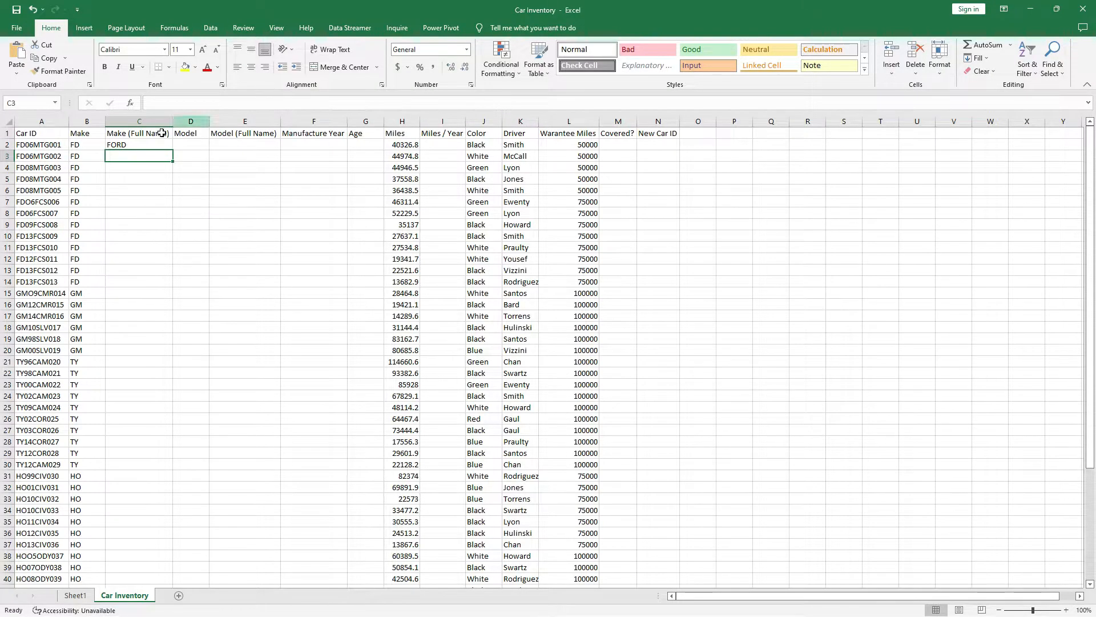
left_click(148, 144)
Clear C2's formula and select the Sheet1 code-and-name range A4:B9.
key("Delete")
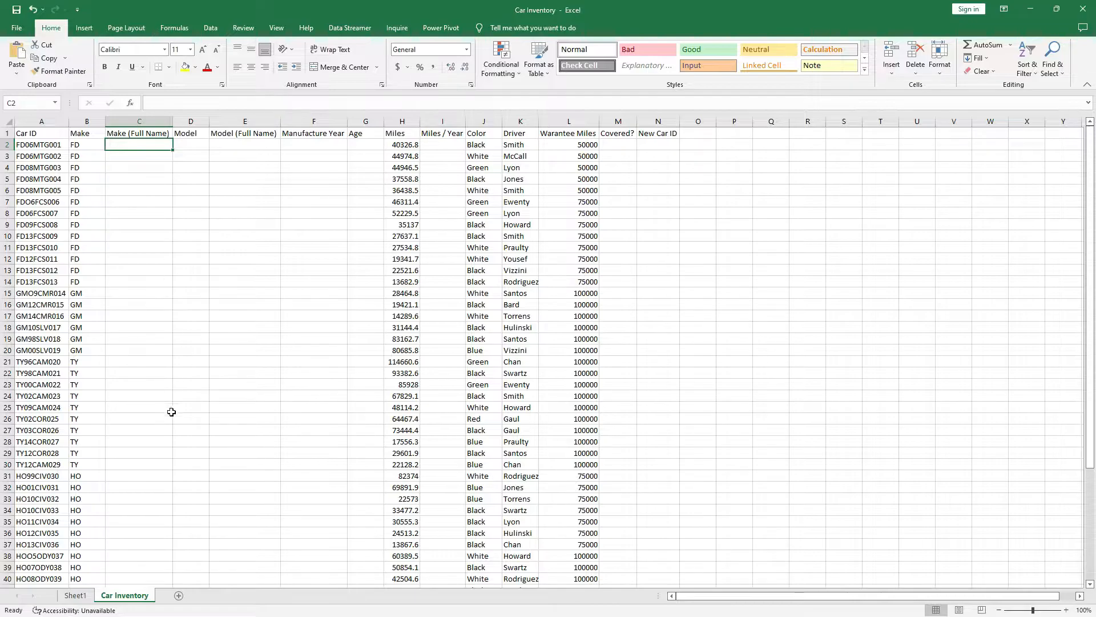
left_click(78, 595)
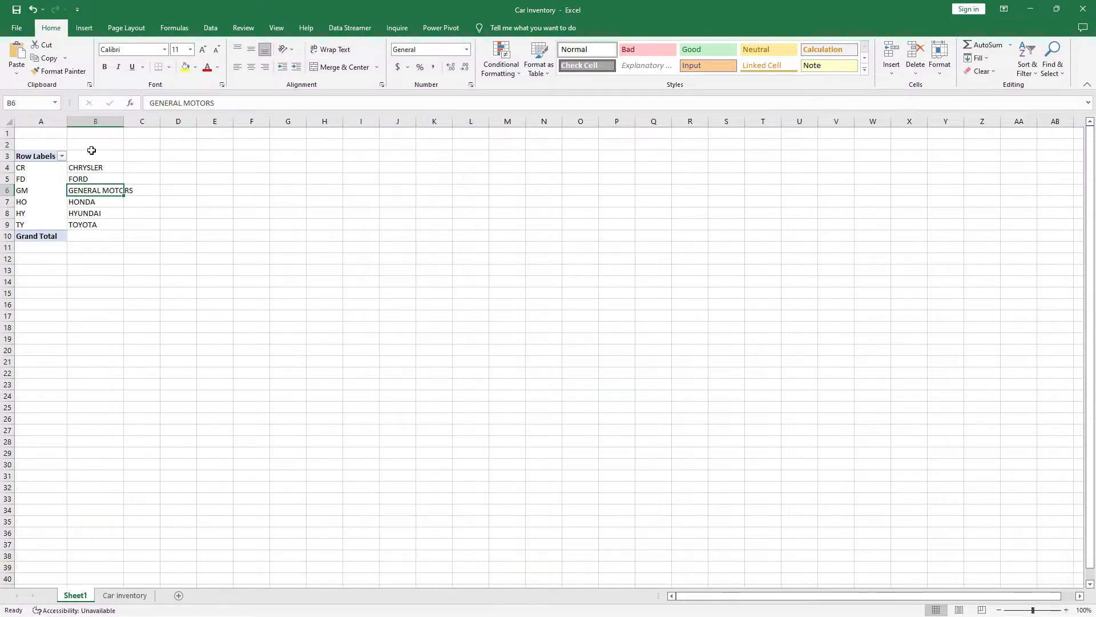
left_click(35, 171)
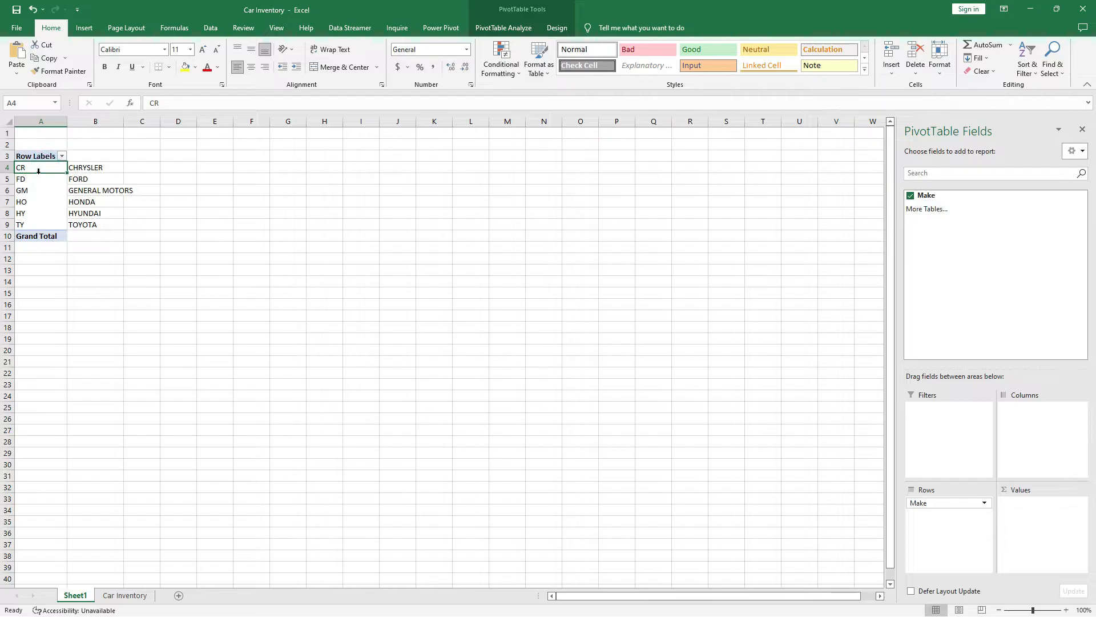
left_click_drag(35, 172, 88, 223)
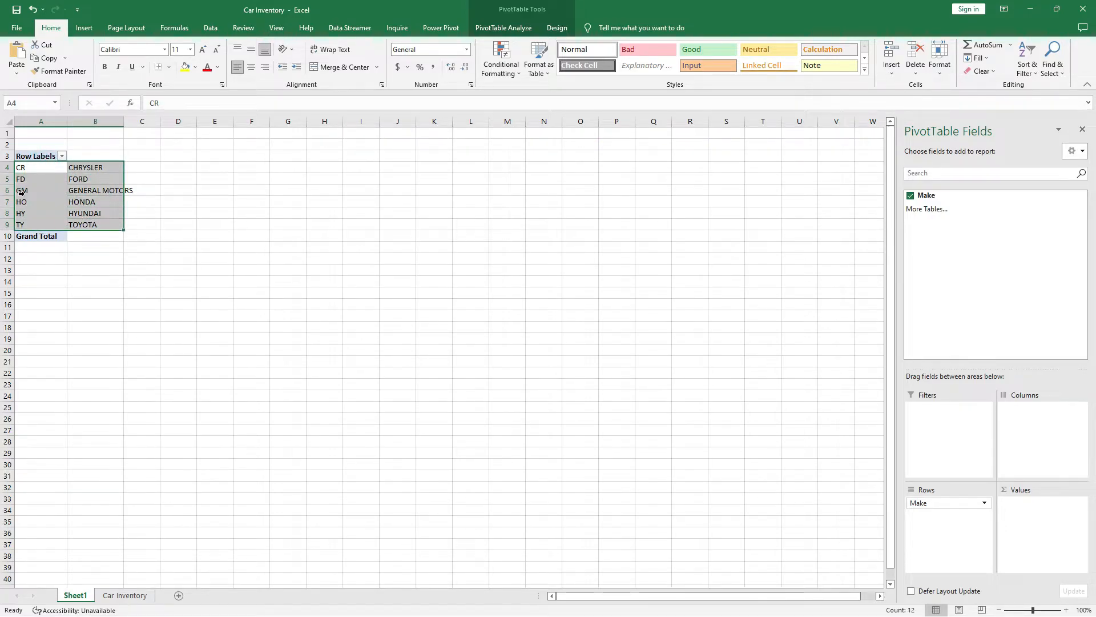
left_click_drag(34, 169, 37, 224)
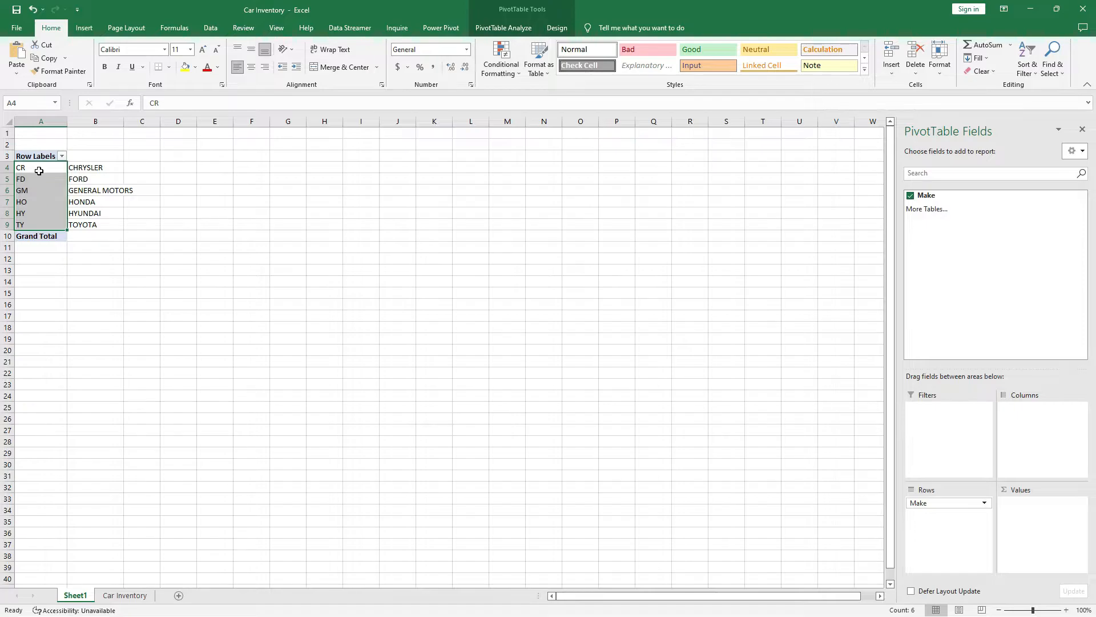
left_click(89, 170)
left_click(95, 156)
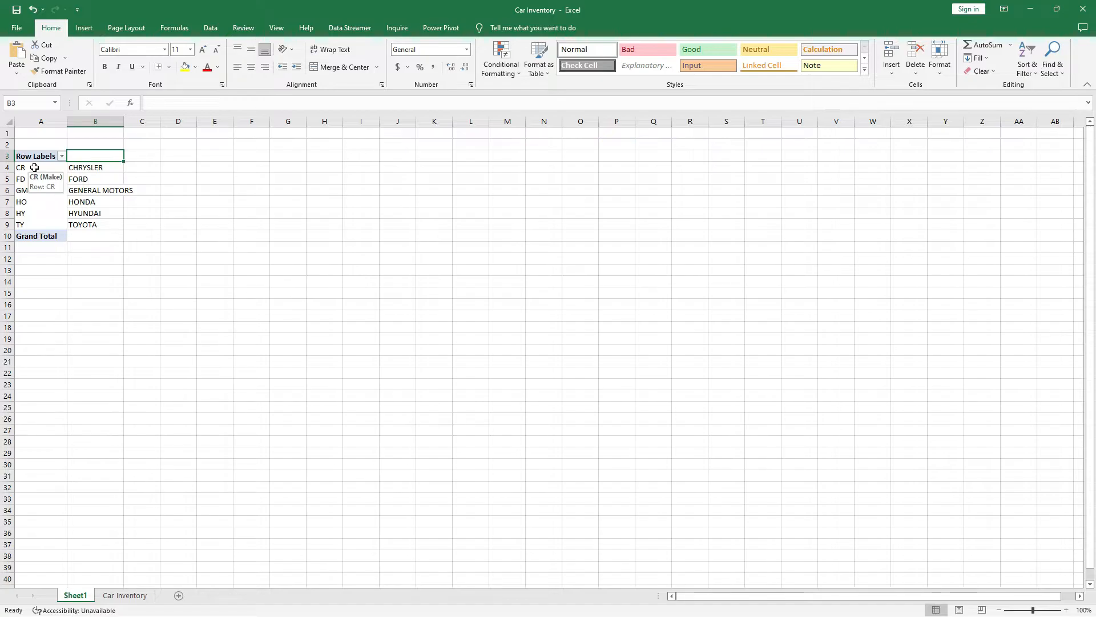
left_click_drag(34, 167, 104, 227)
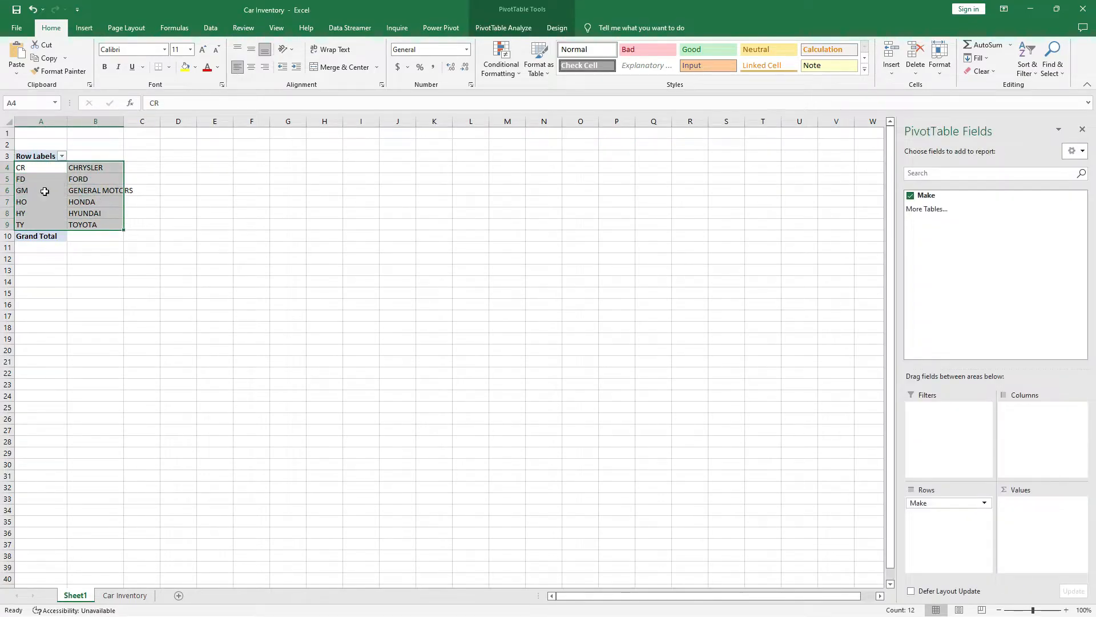
Head Sheet1's A3 'Model Initials' and B3 'Model Full Name'.
left_click(37, 156)
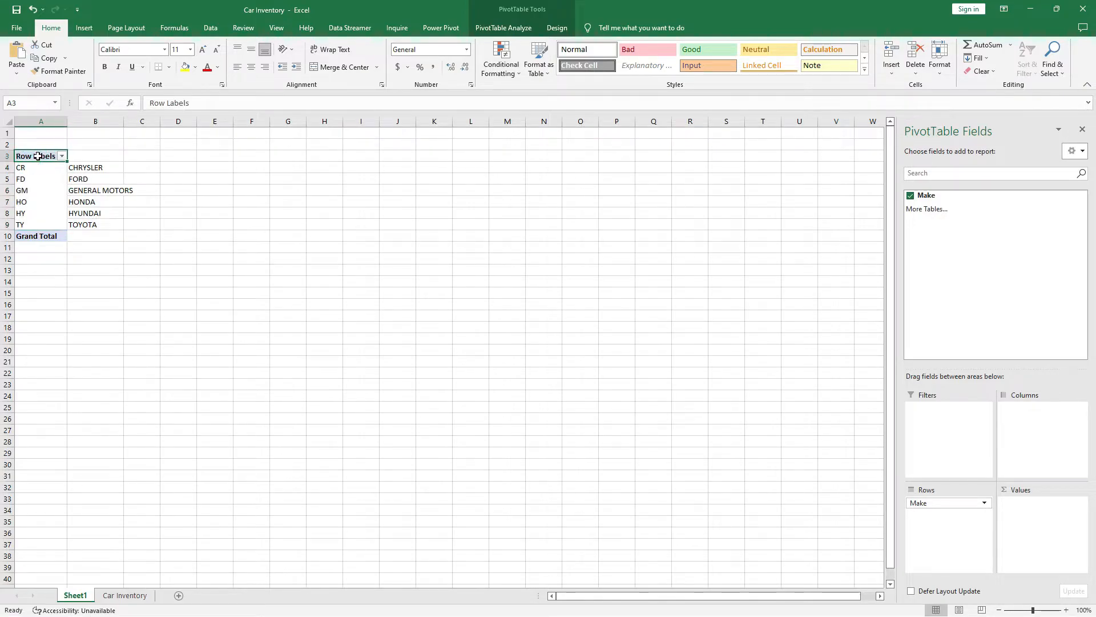
type("Model Ini")
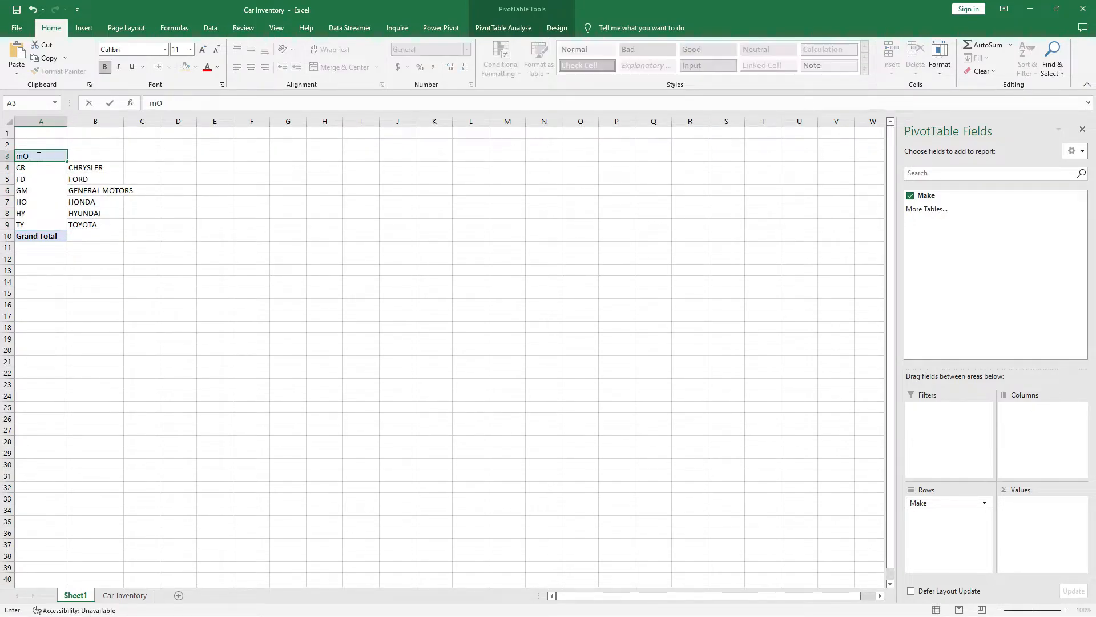
type("tials")
key("Return")
key("Up")
key("Right")
type("M")
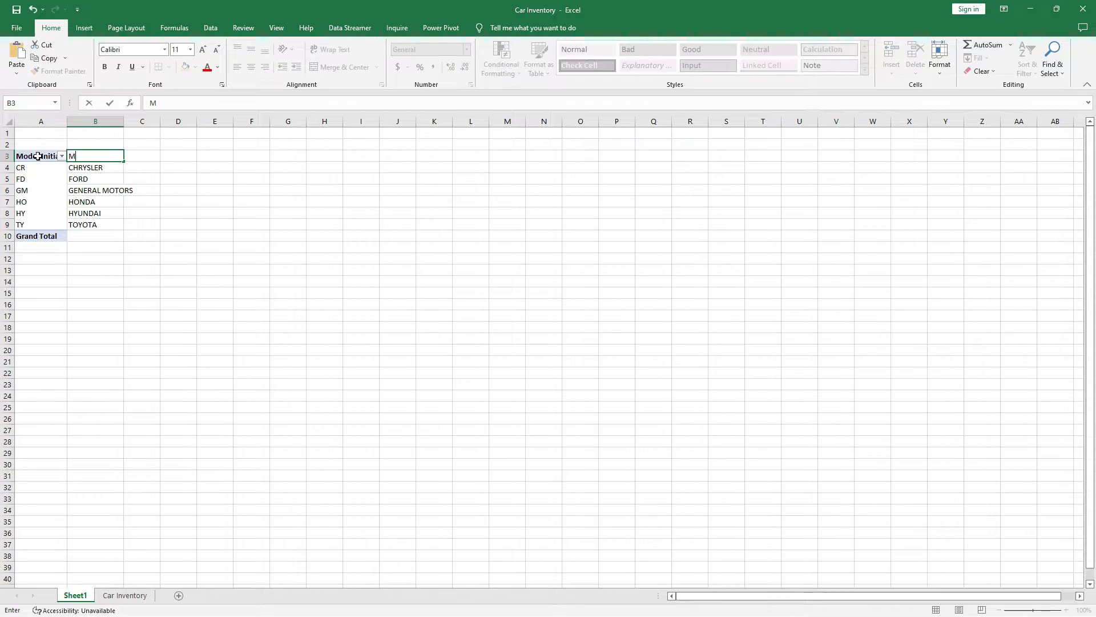
type("odel Full Name")
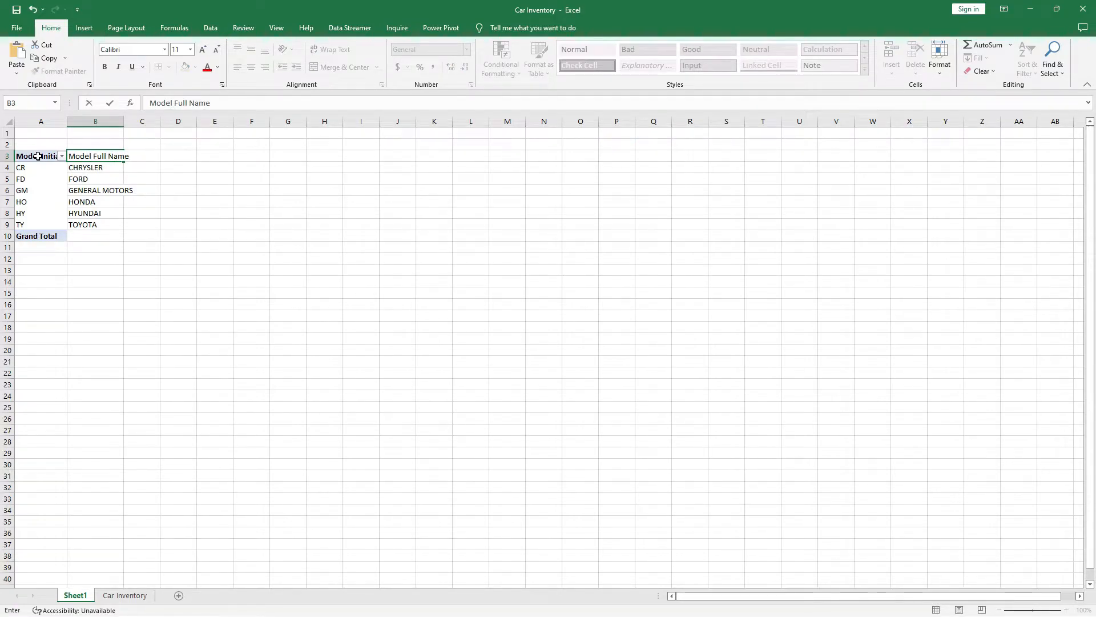
key("Return")
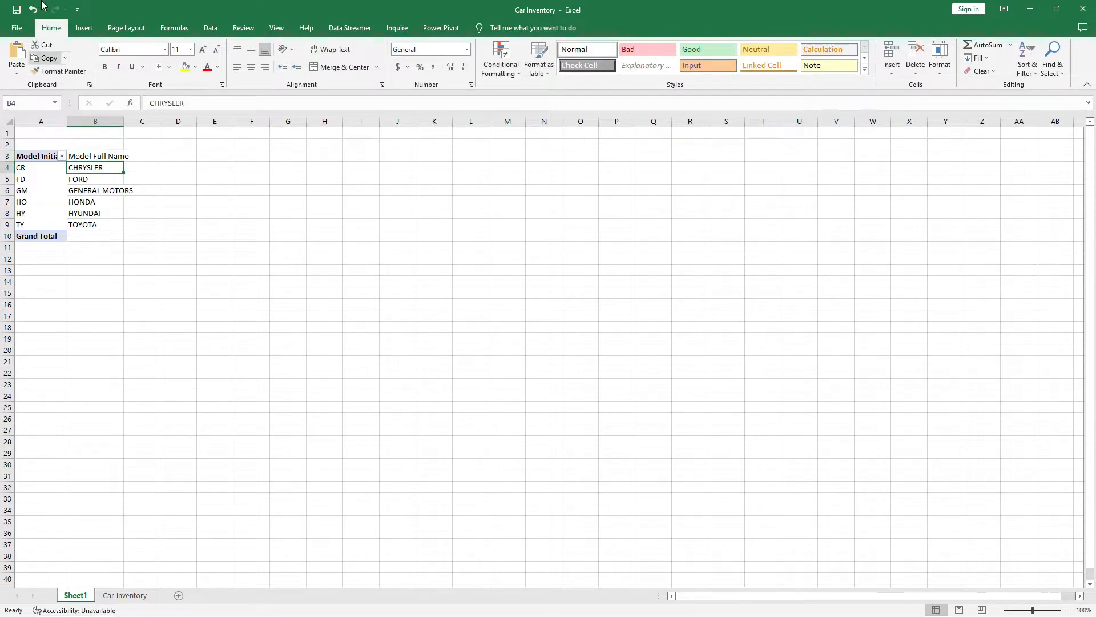
On Car Inventory, begin a VLOOKUP in C2 using B2 and Sheet1!A4:B9.
left_click(123, 595)
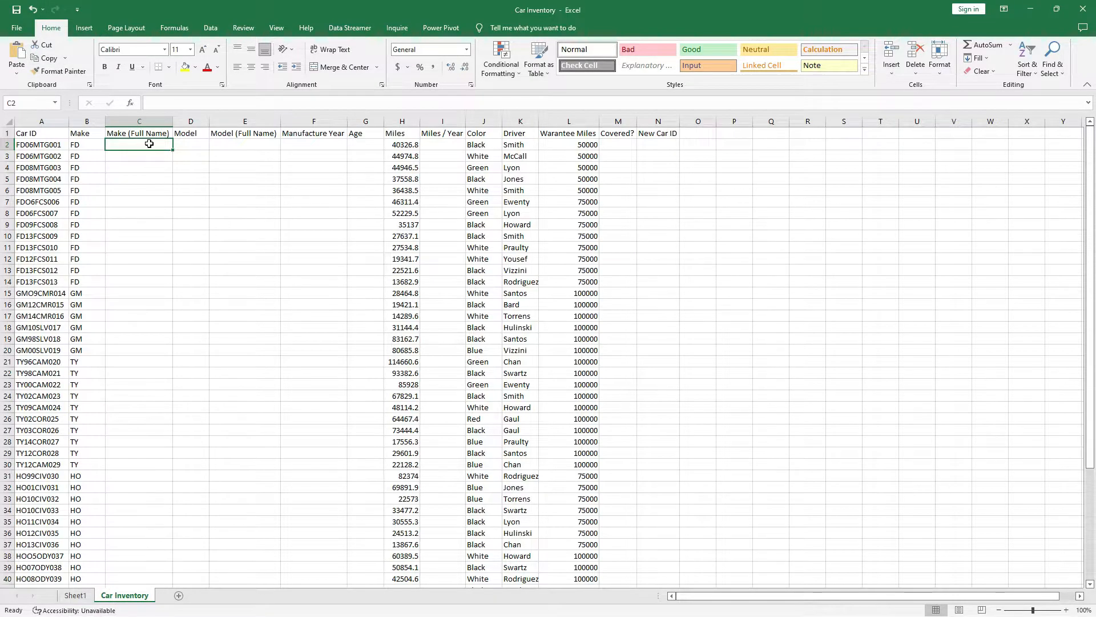
type("=")
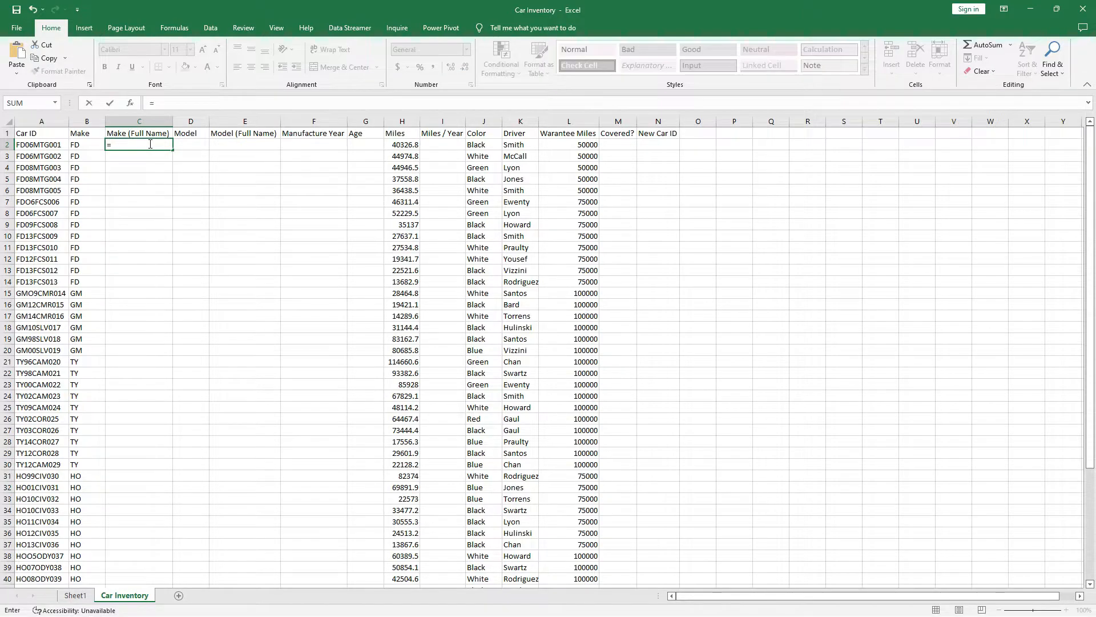
type("vlook")
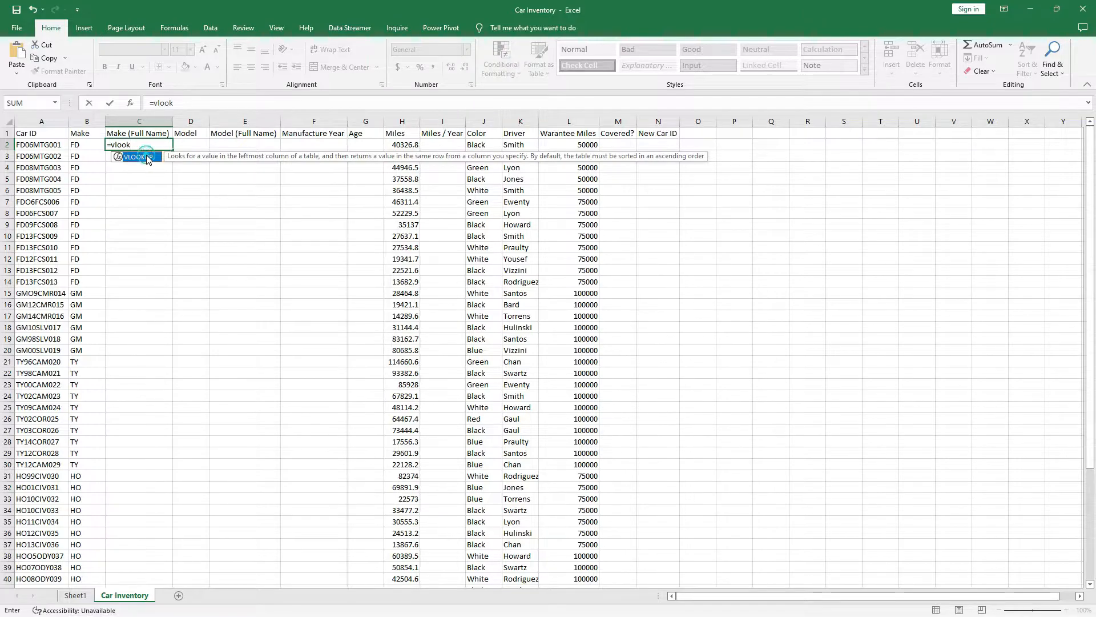
double_click(146, 156)
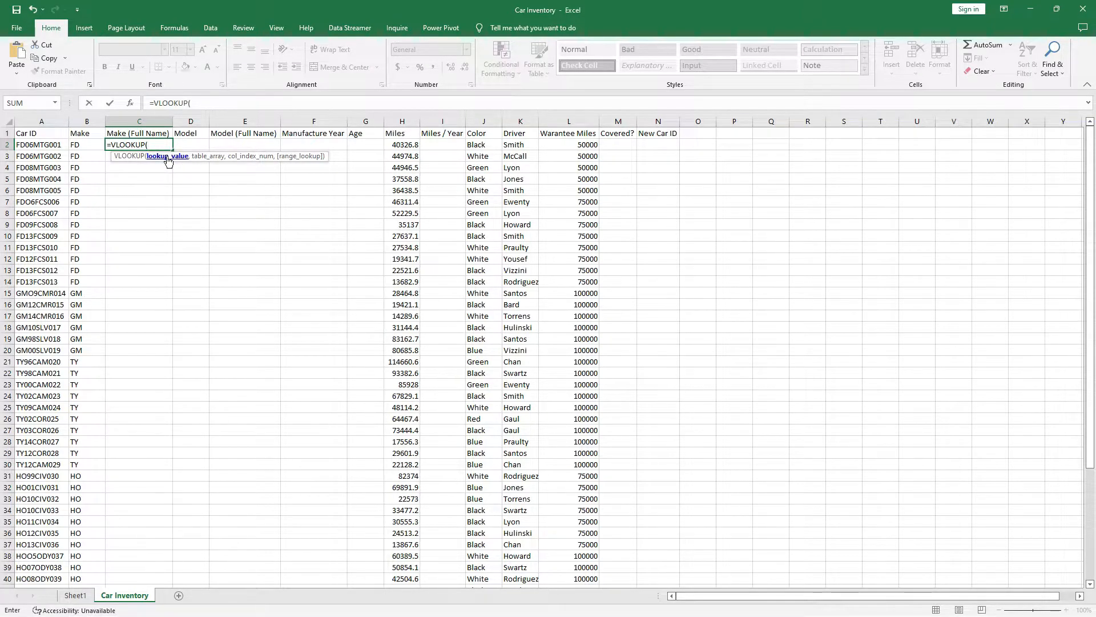
left_click(91, 145)
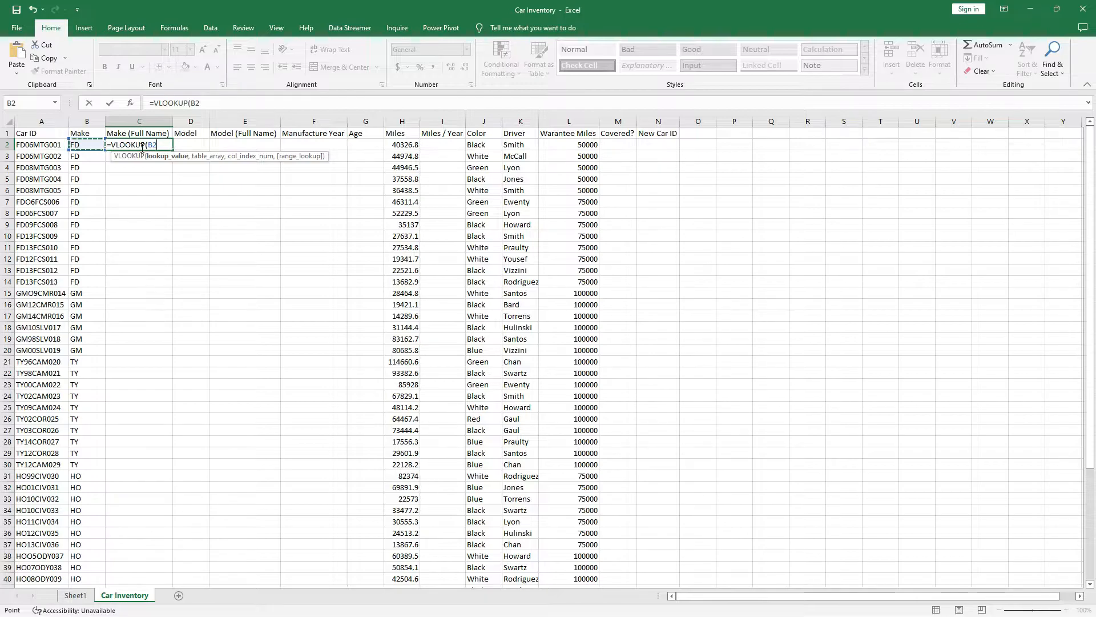
type(",")
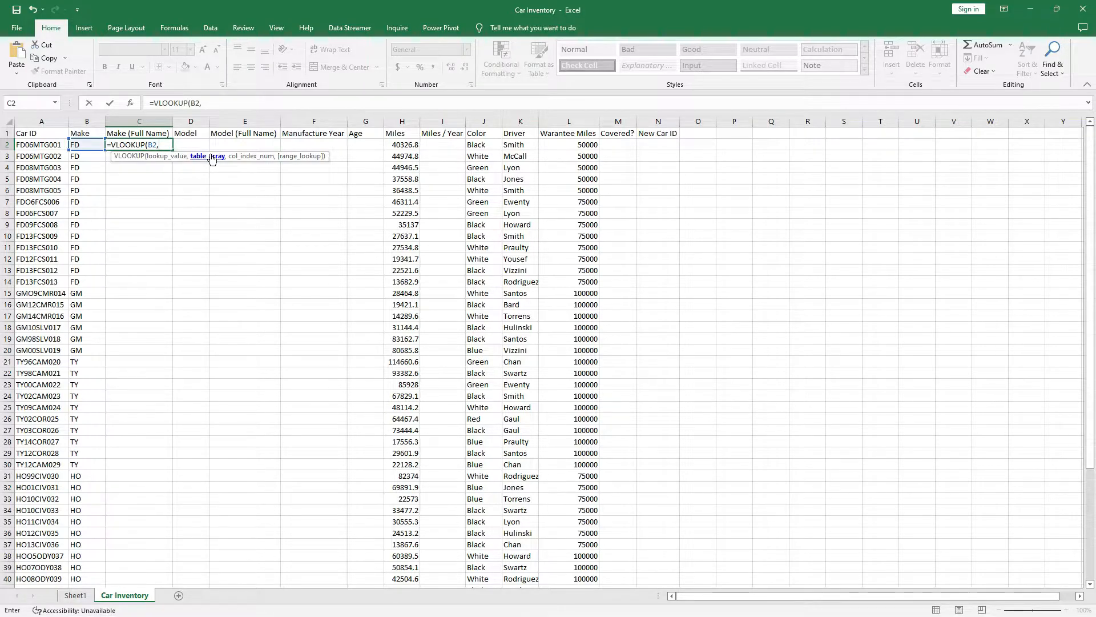
left_click(76, 595)
left_click_drag(36, 168, 93, 227)
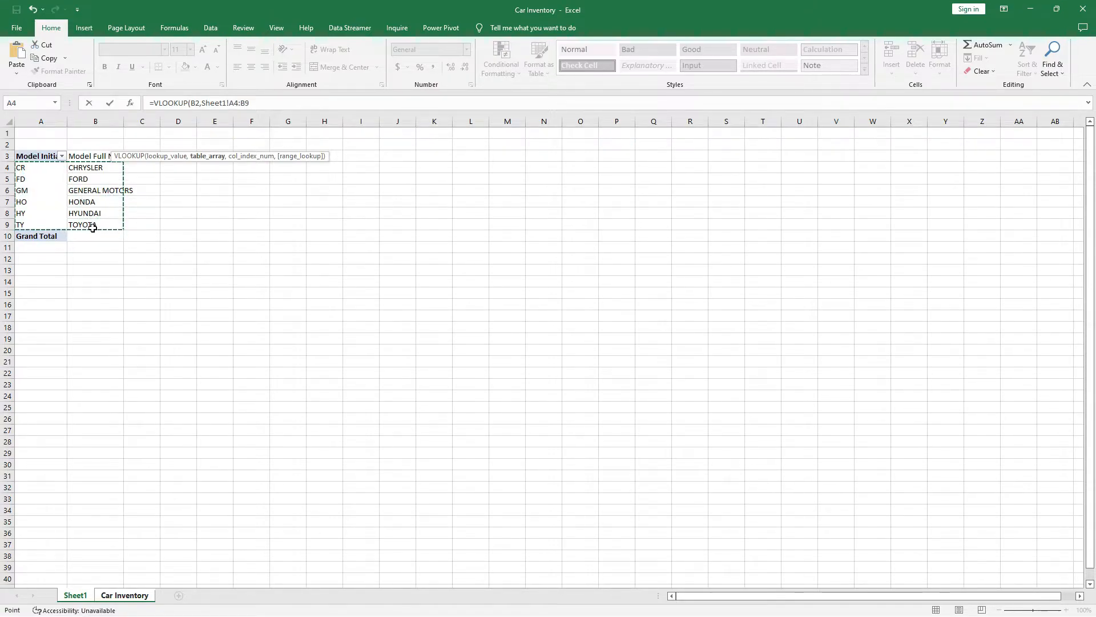
Finish the formula with column 2 and exact match 0 so C2 returns FORD.
left_click(258, 103)
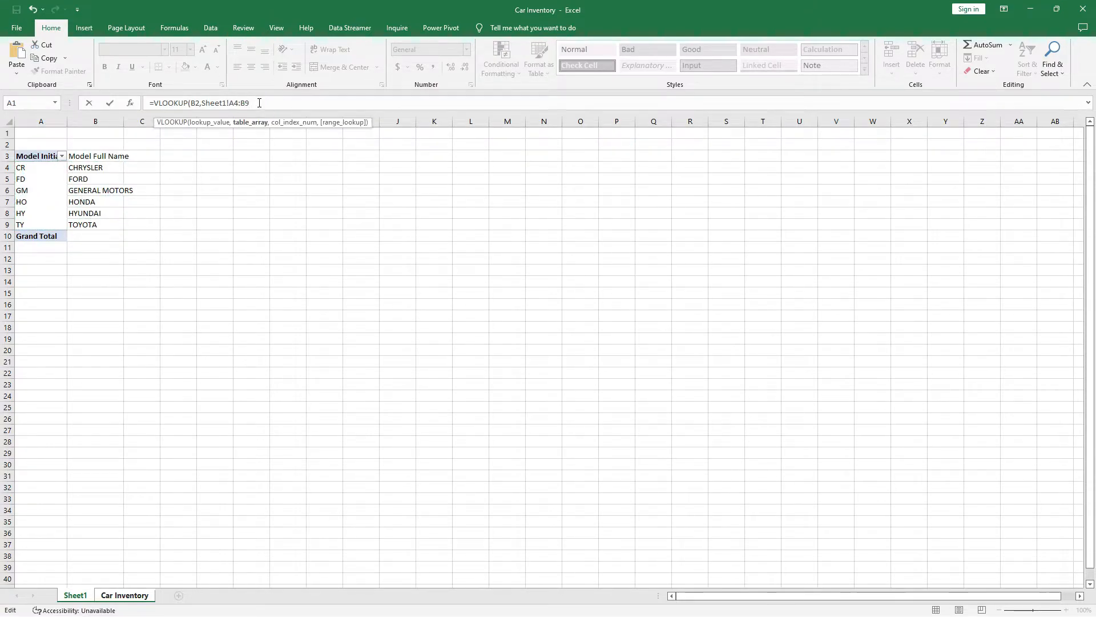
type(",")
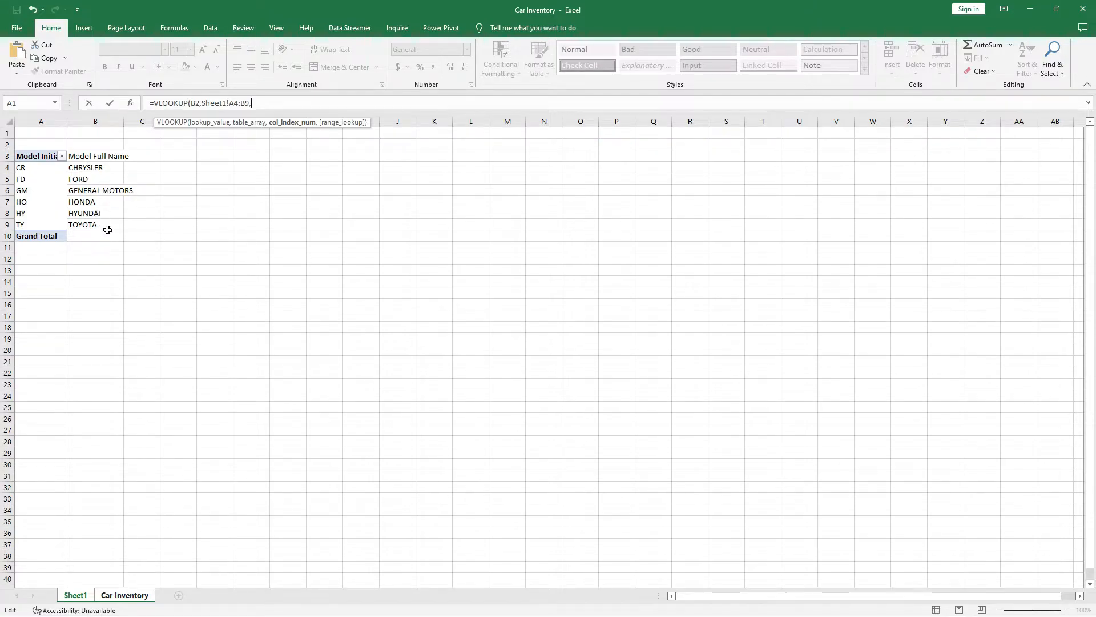
type("2,")
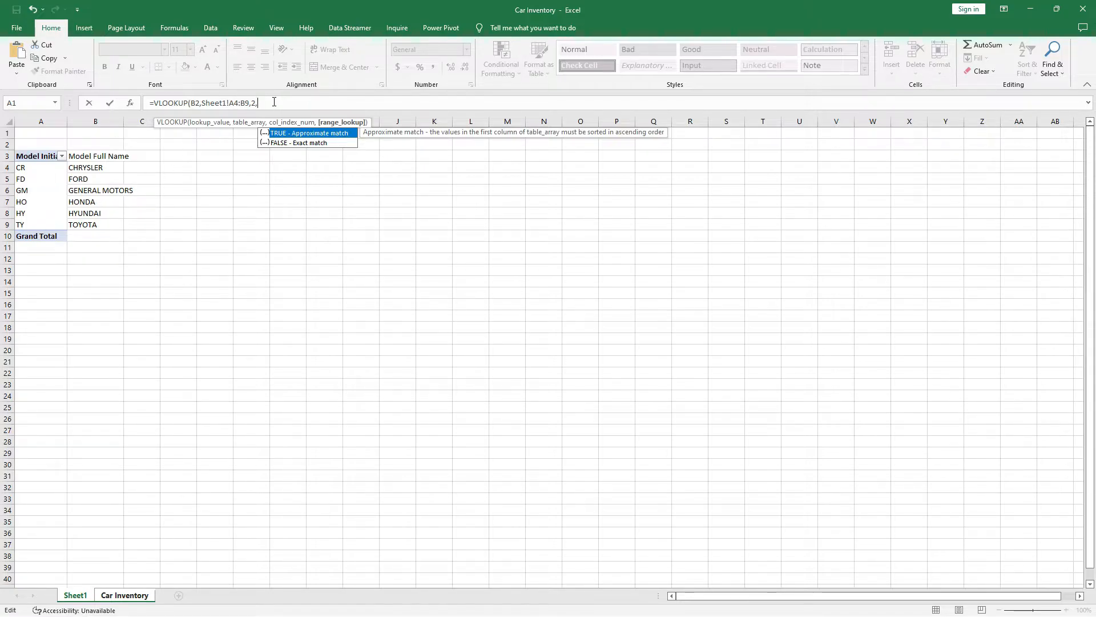
type("0")
type(")")
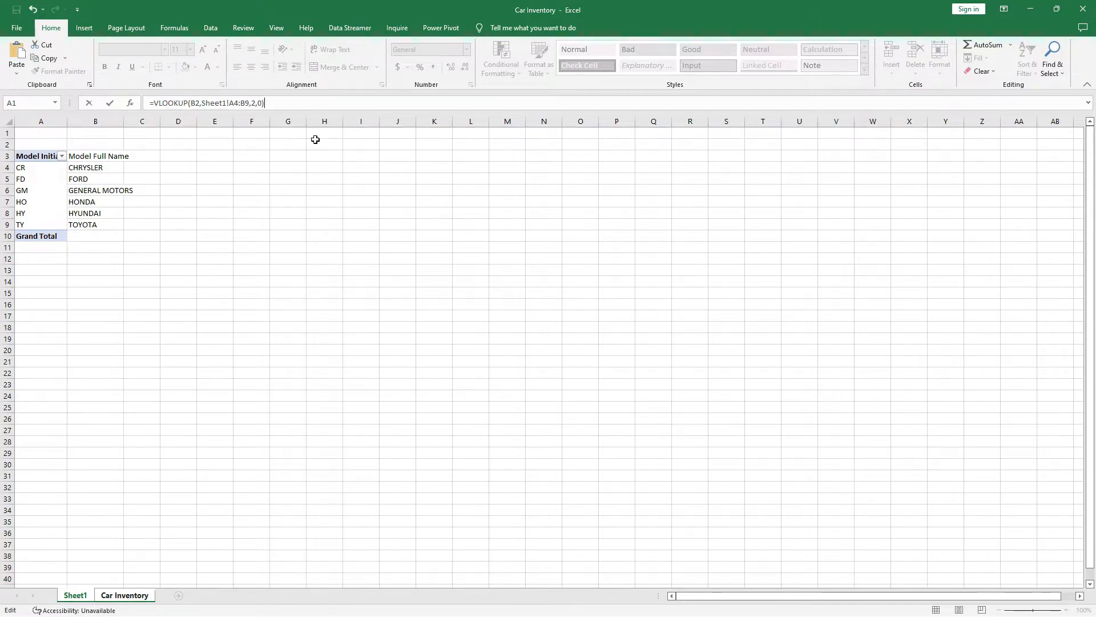
key("Return")
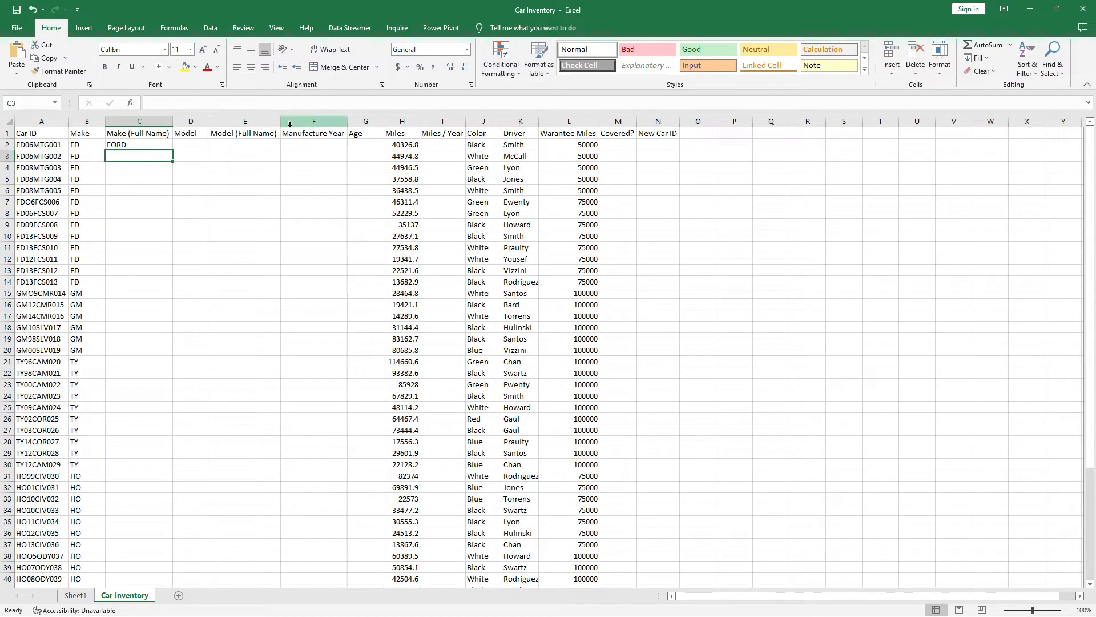
Copy C2's VLOOKUP down to C53, which gives #N/A from row 4 onward.
left_click(141, 146)
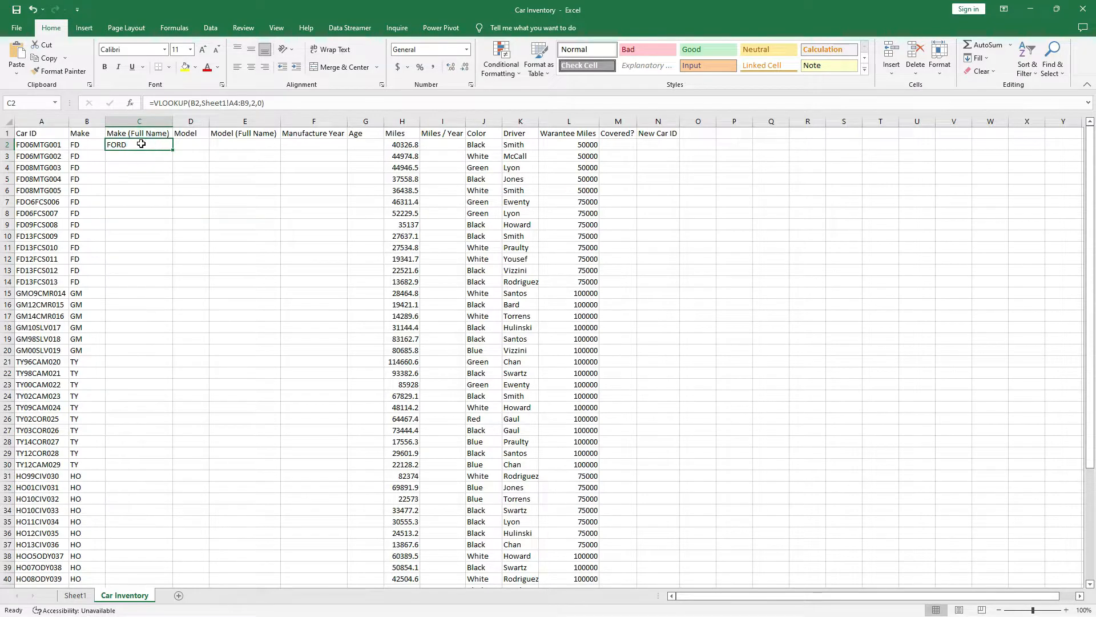
left_click(83, 145)
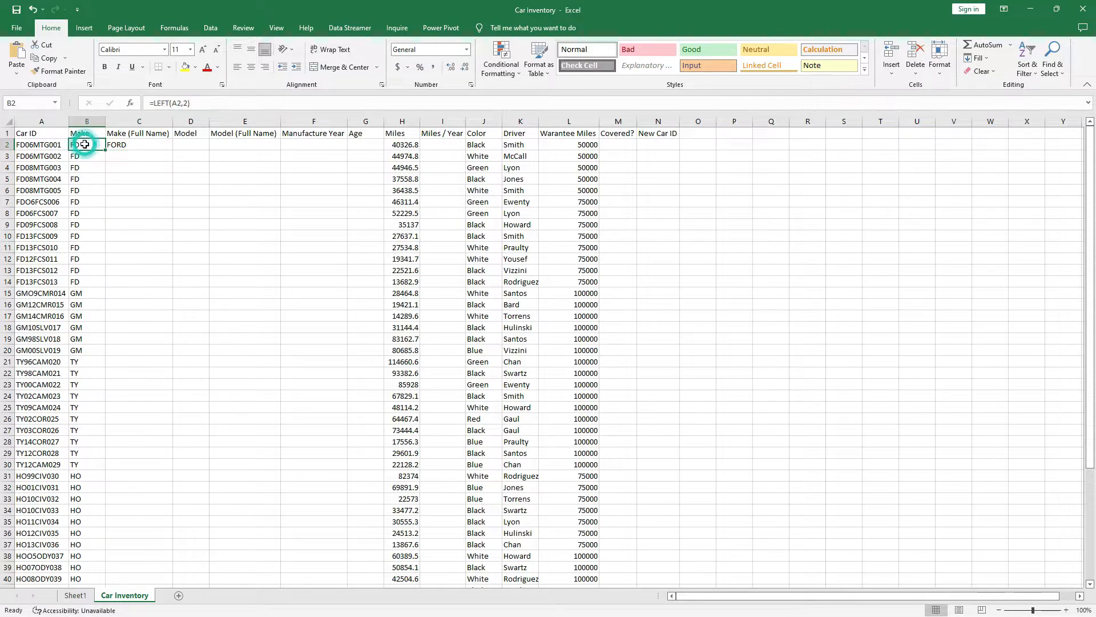
left_click(134, 143)
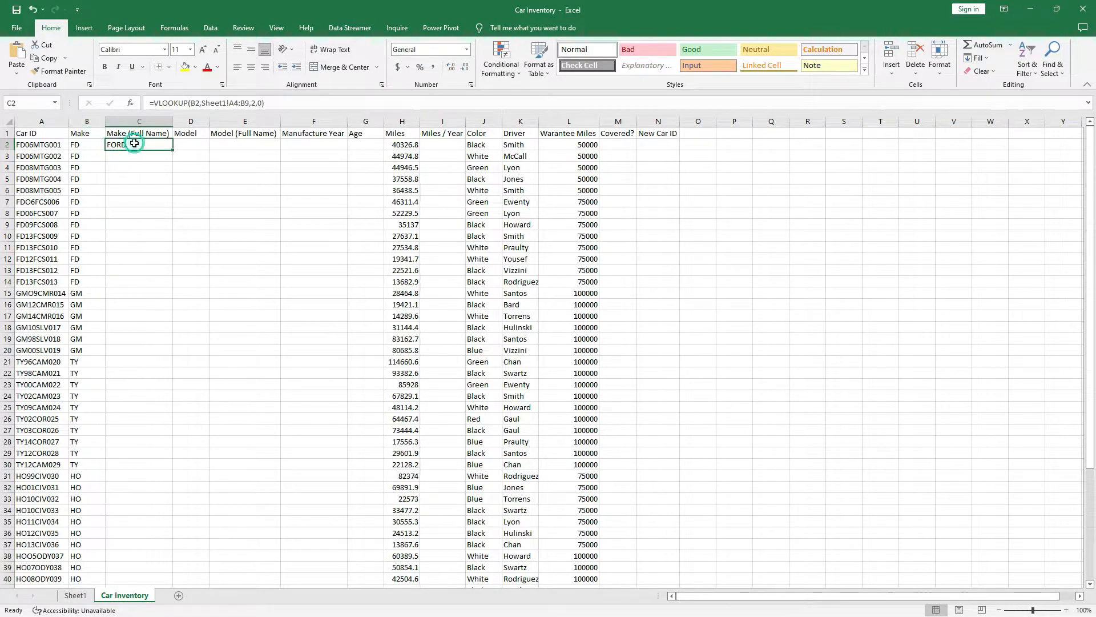
double_click(173, 149)
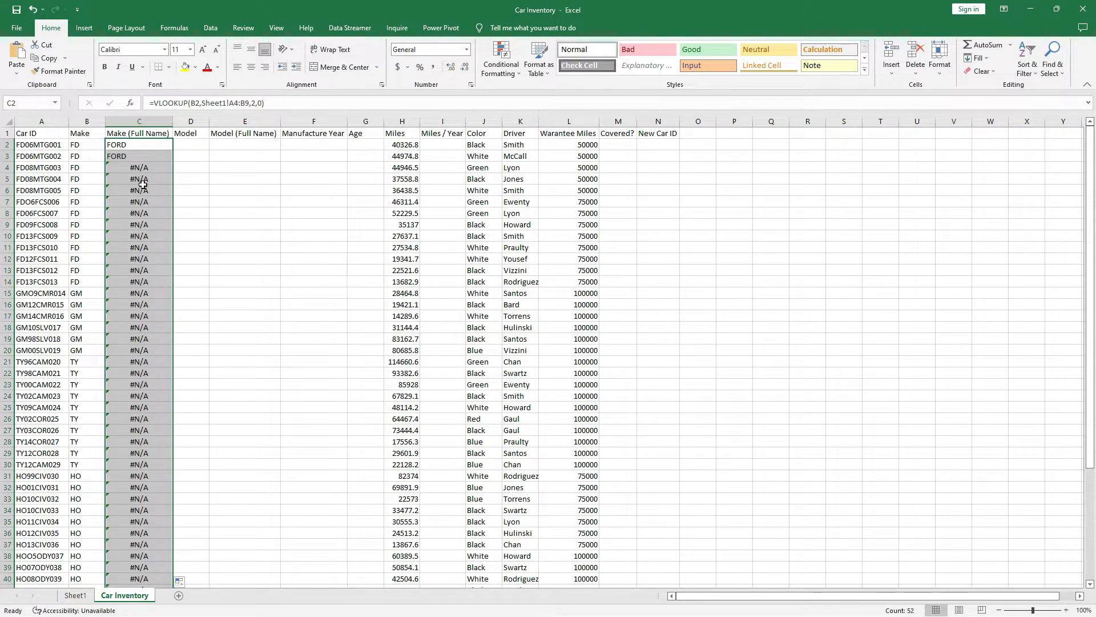
scroll(152, 356, "down", 6)
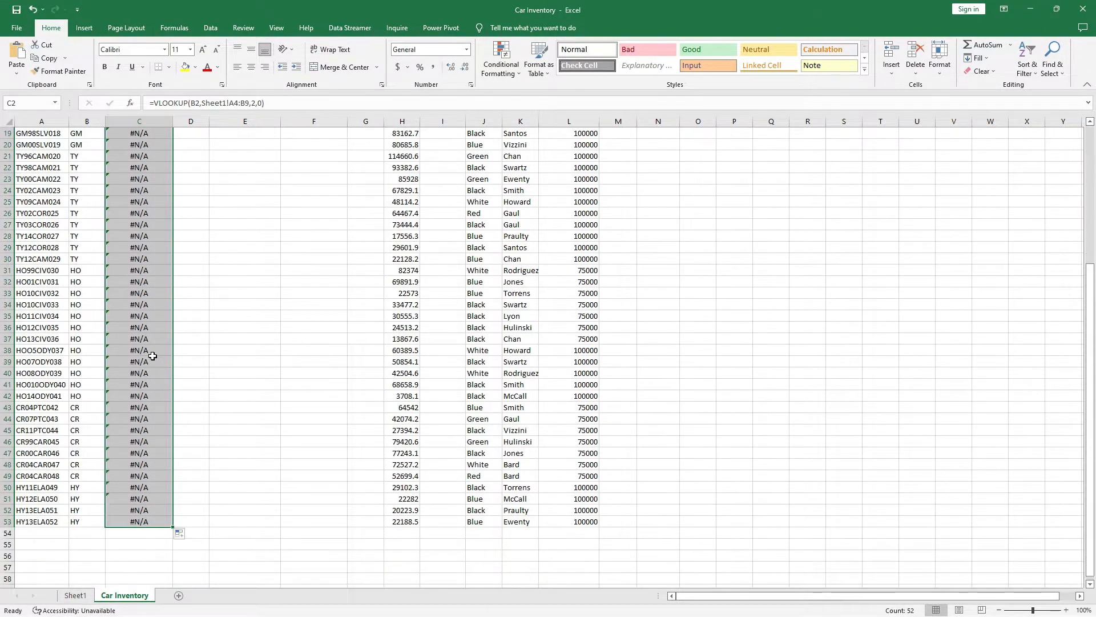
scroll(146, 342, "up", 6)
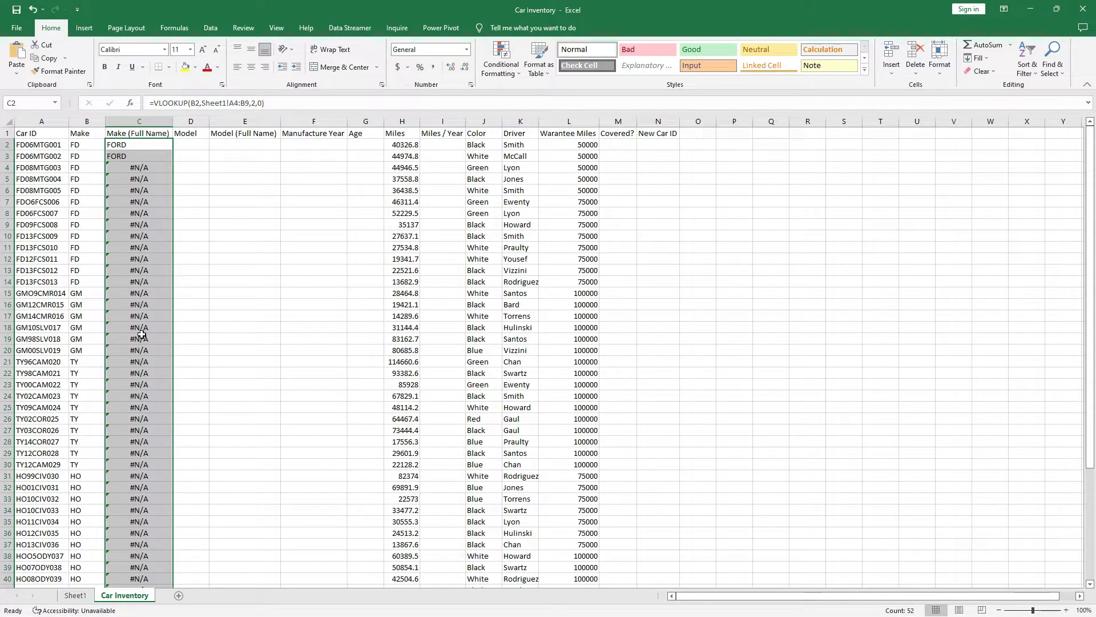
left_click(151, 145)
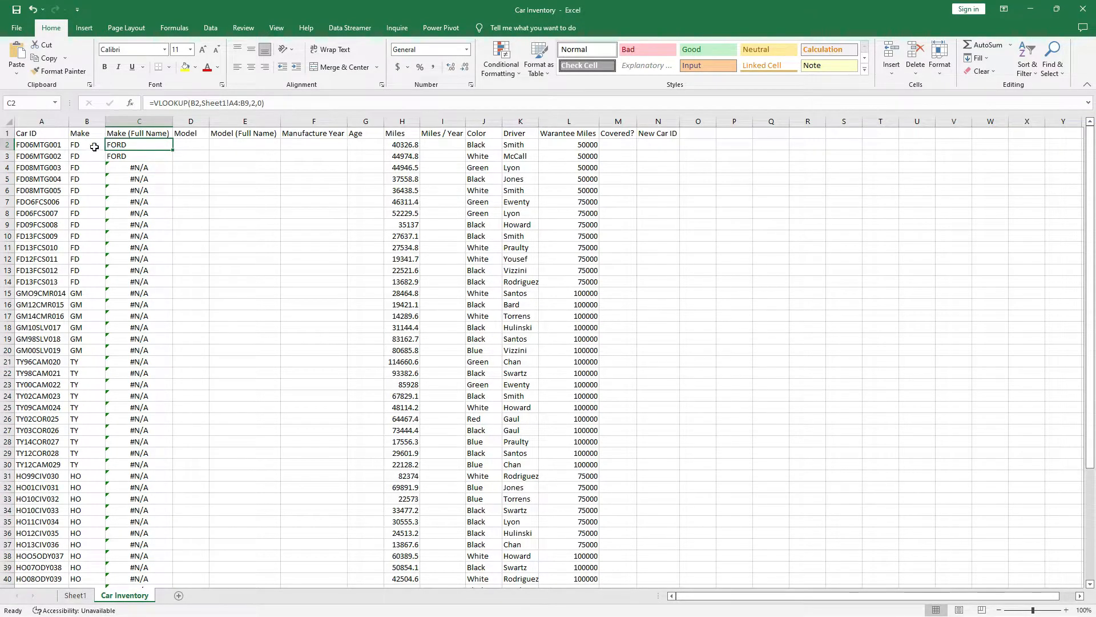
left_click(143, 167)
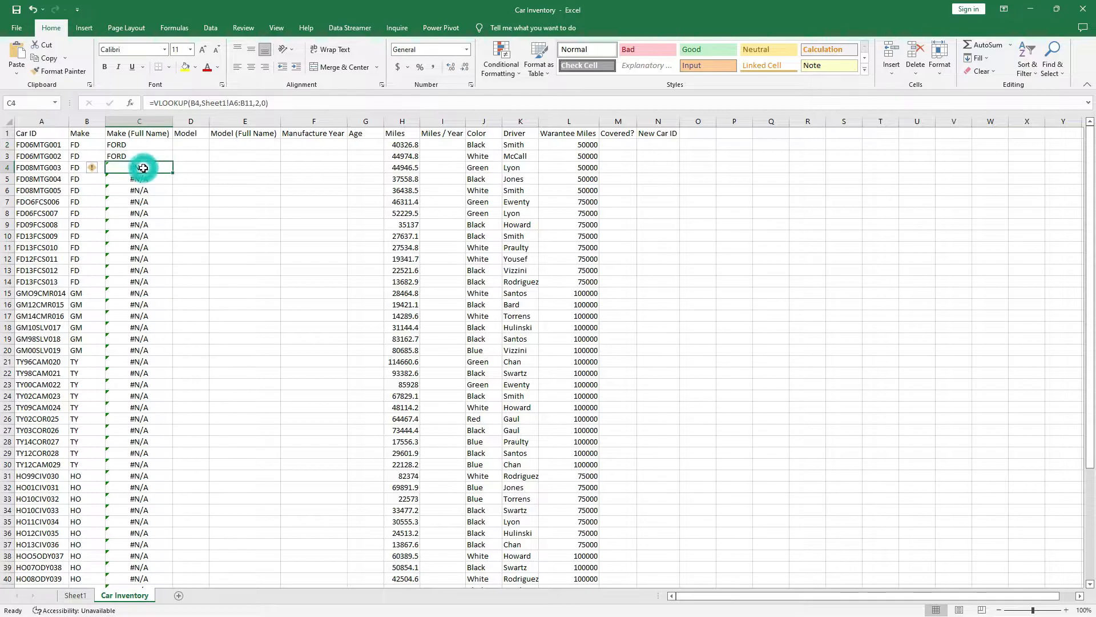
left_click(146, 144)
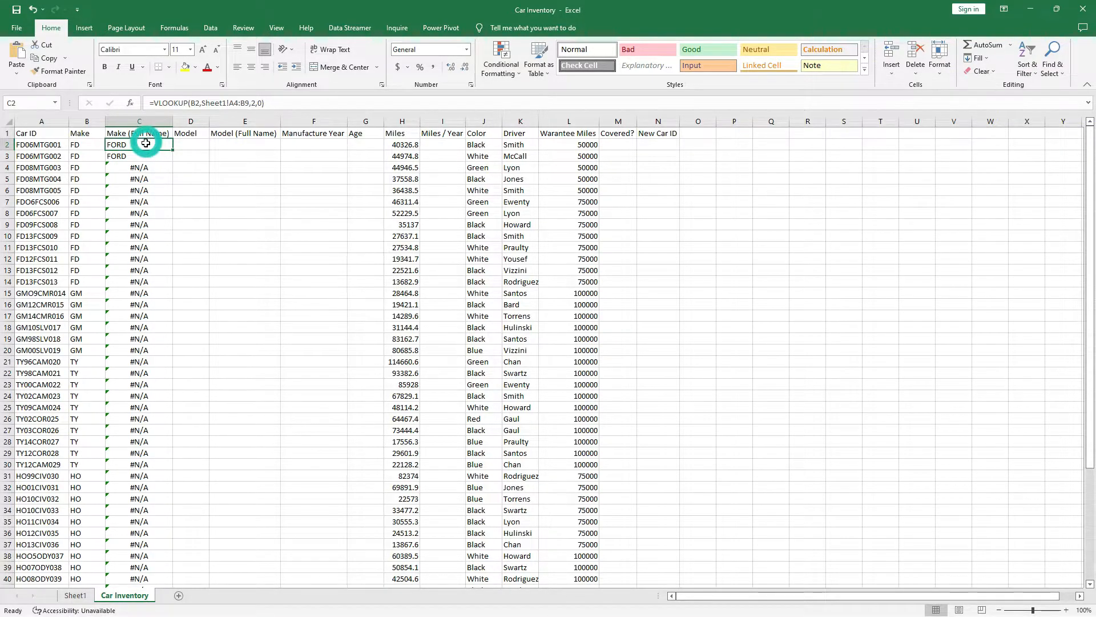
left_click(230, 103)
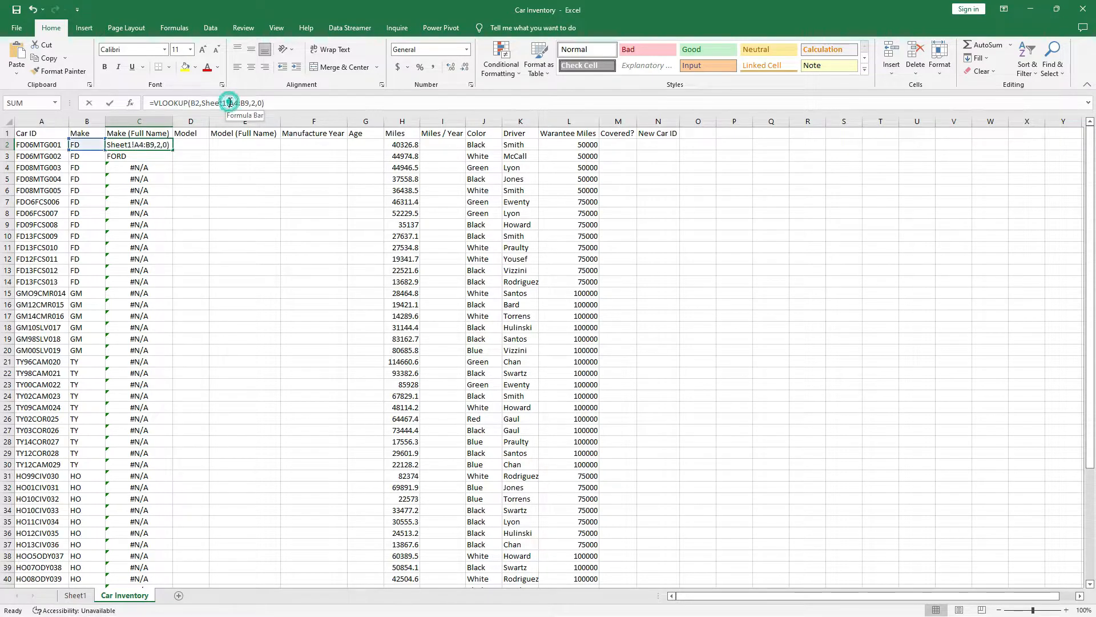
type("$")
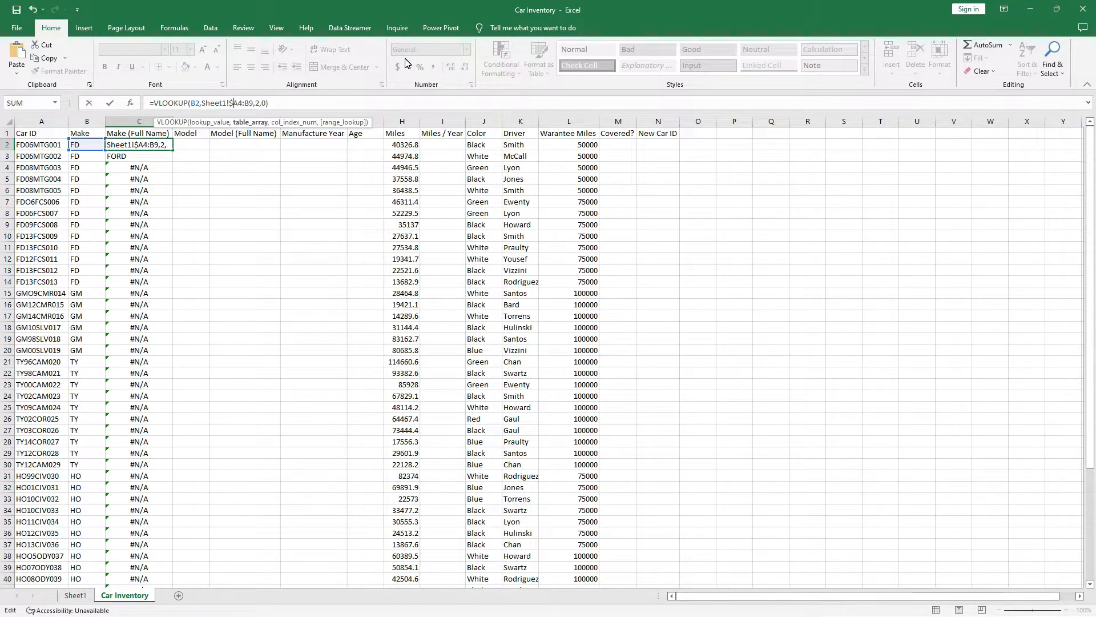
left_click(237, 101)
type("$")
left_click(250, 102)
type("$")
left_click(255, 102)
type("$B$")
key("Return")
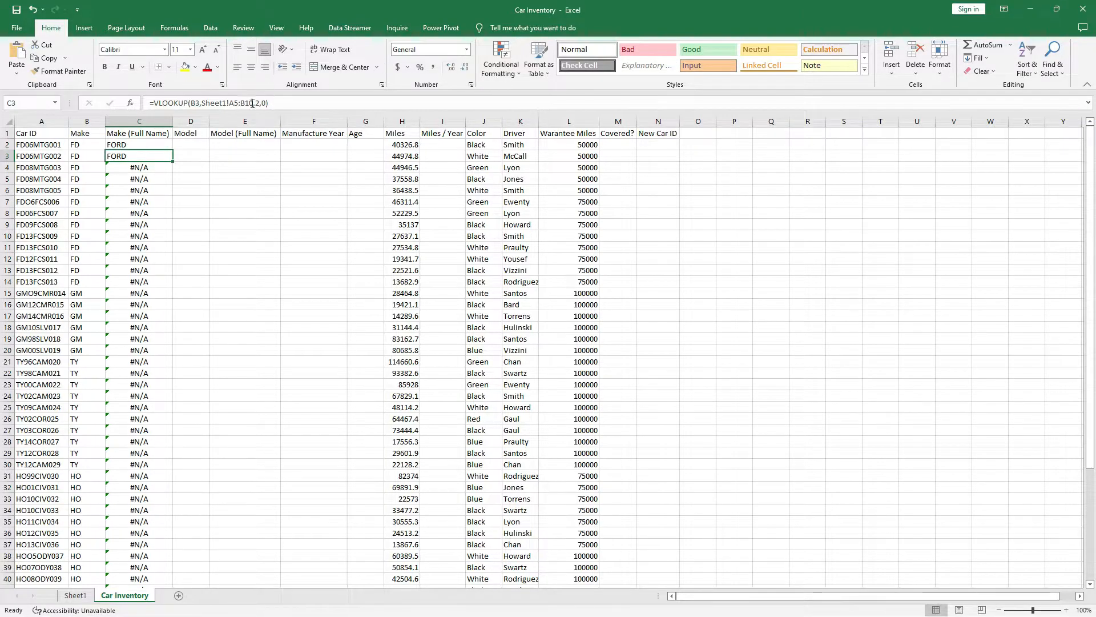
left_click(165, 145)
double_click(172, 150)
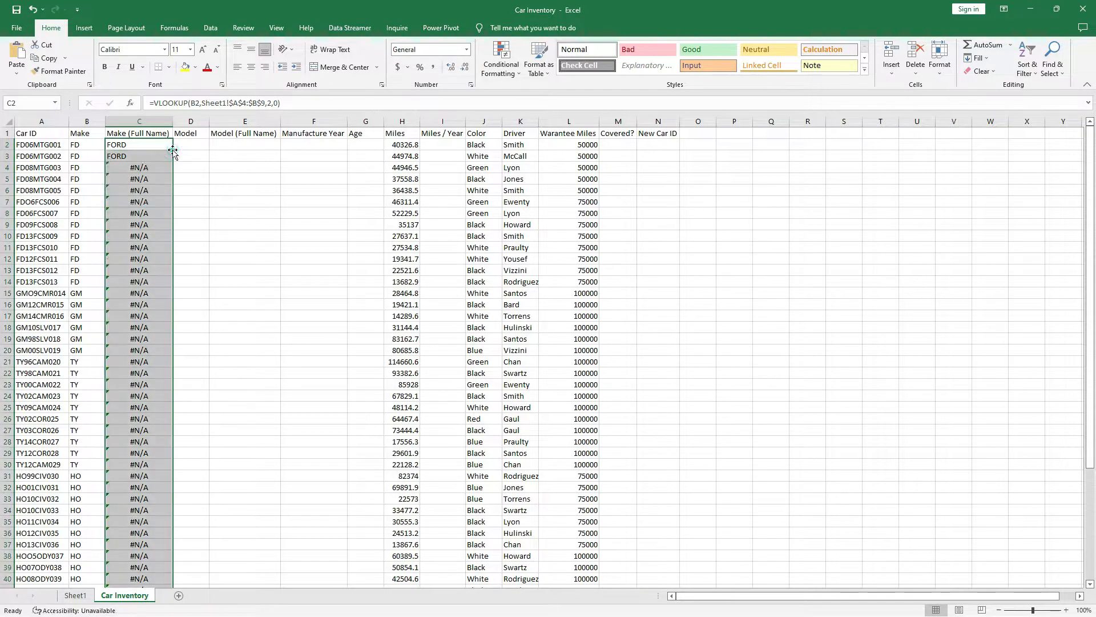
scroll(134, 280, "down", 10)
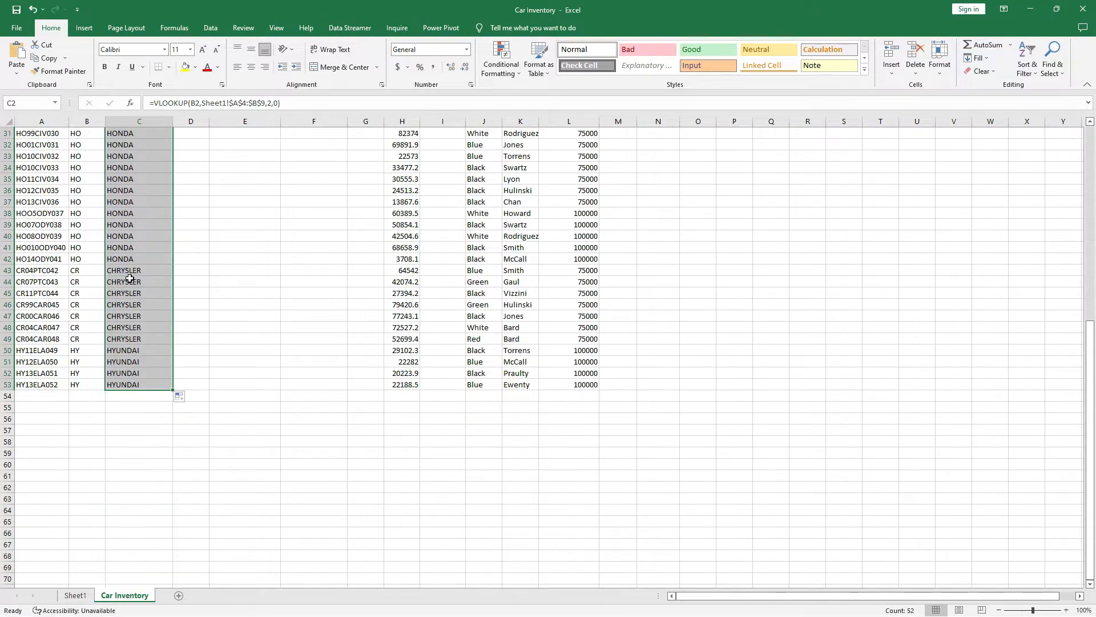
scroll(125, 280, "up", 10)
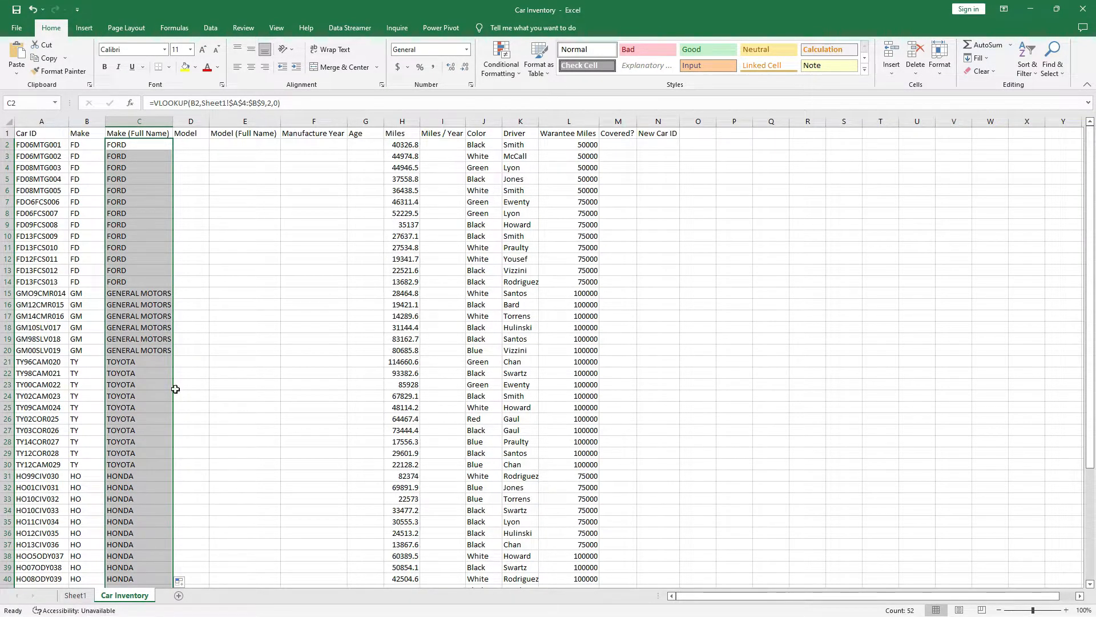
left_click(144, 145)
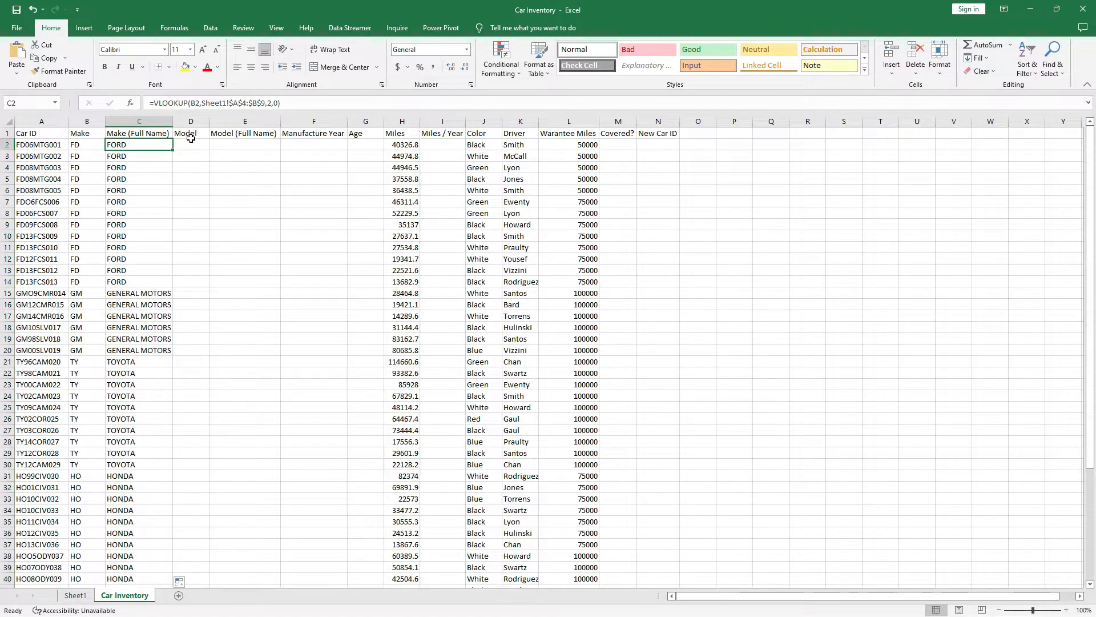
left_click(190, 131)
key("ctrl+shift+Down")
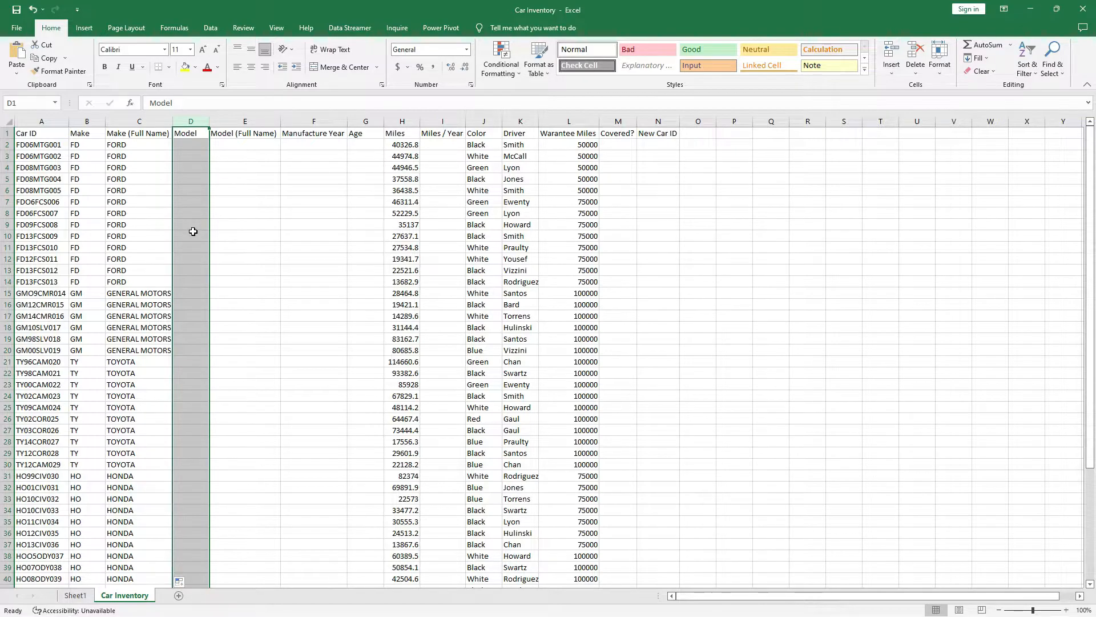
left_click(191, 145)
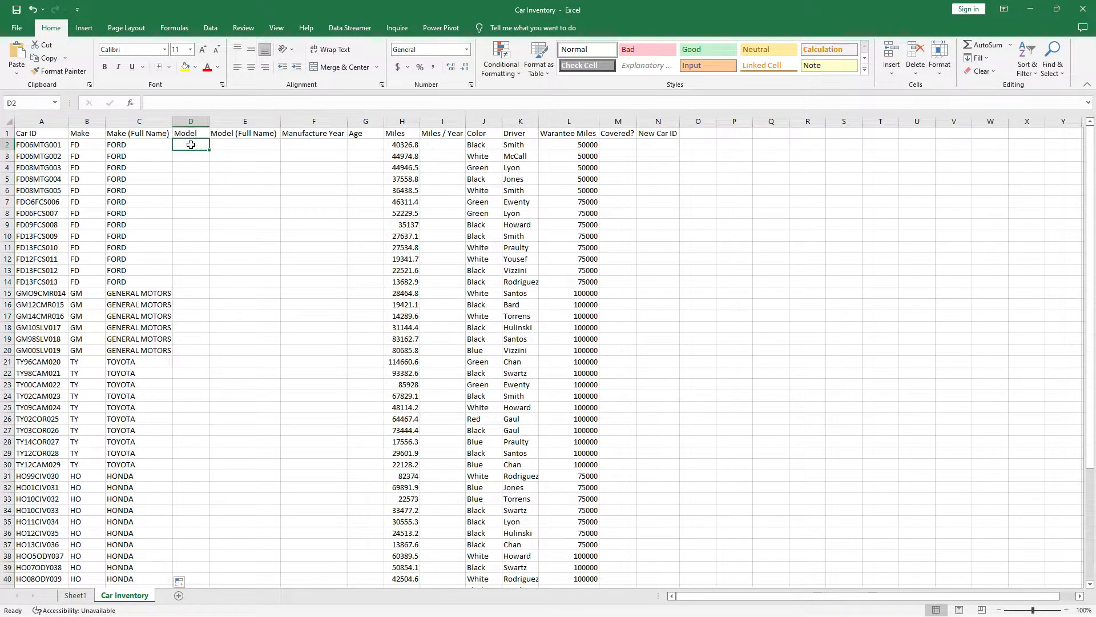
left_click(41, 147)
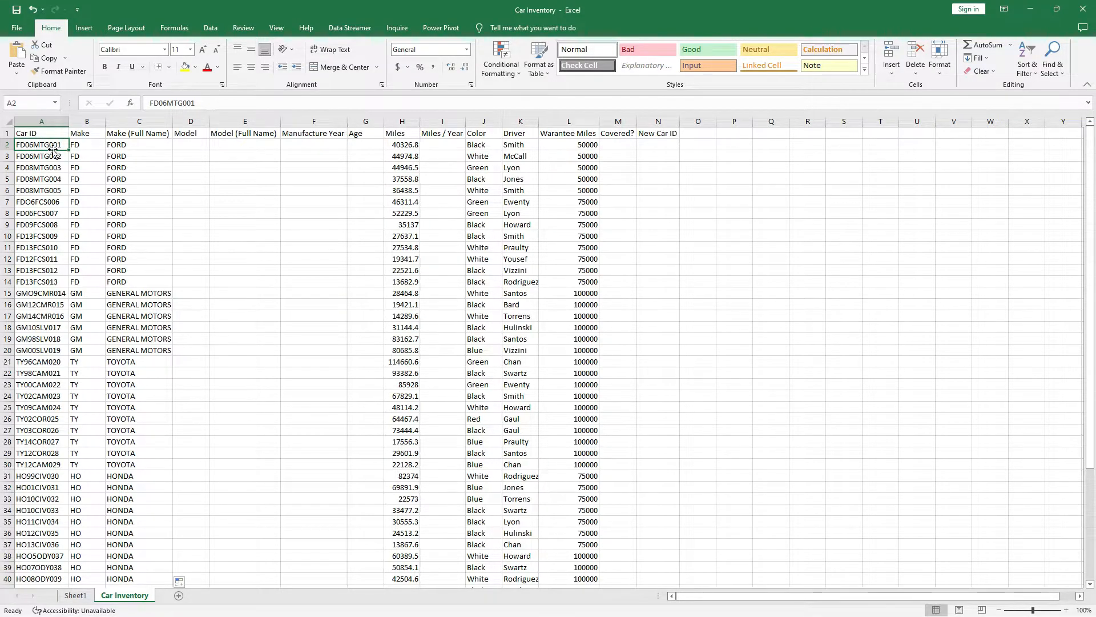
Enter =MID(A2,5,3) in D2 to extract model code MTG from the first Car ID.
left_click(194, 150)
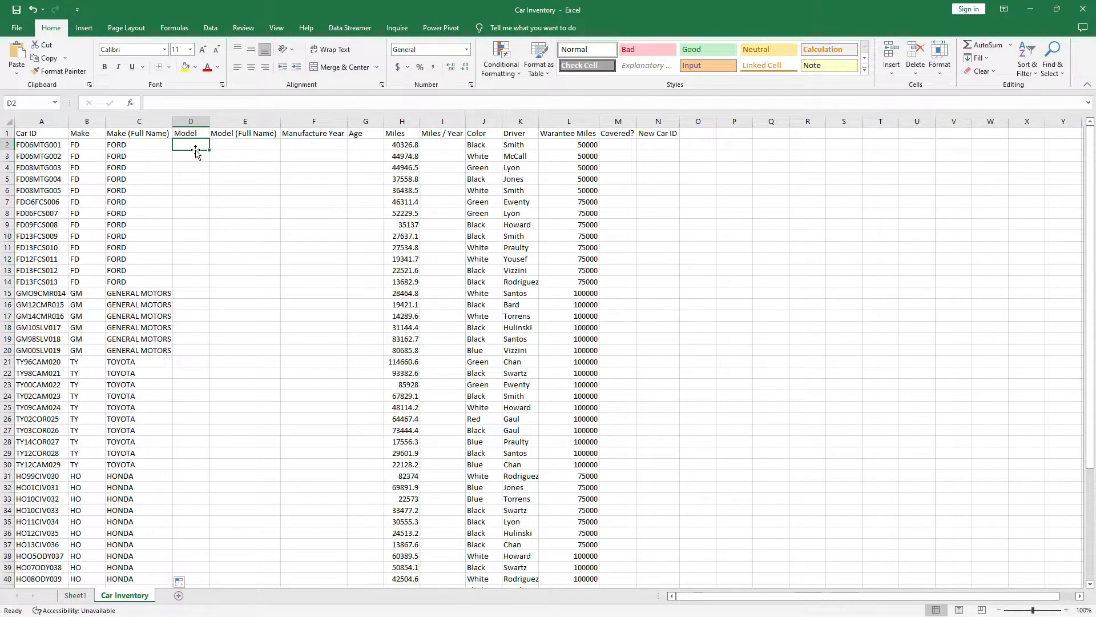
type("=")
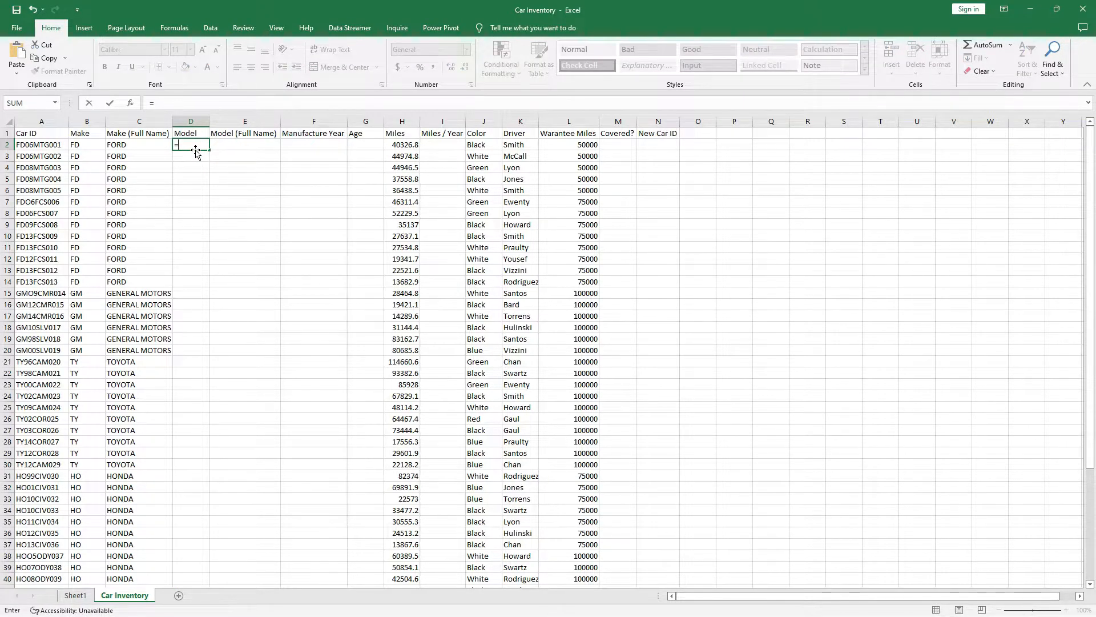
type("MID")
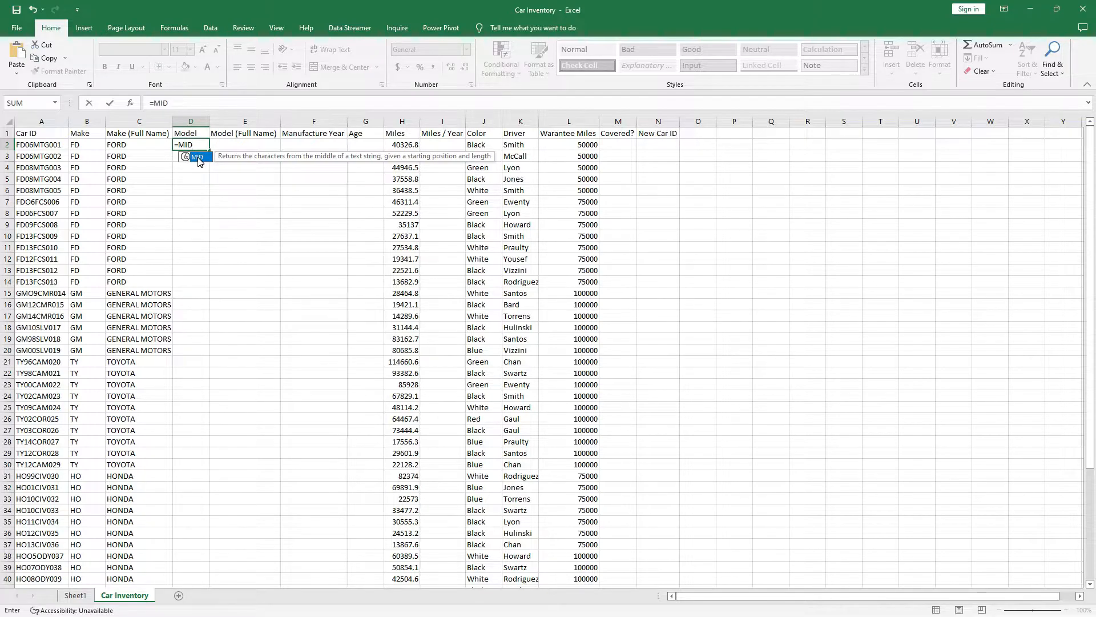
double_click(199, 158)
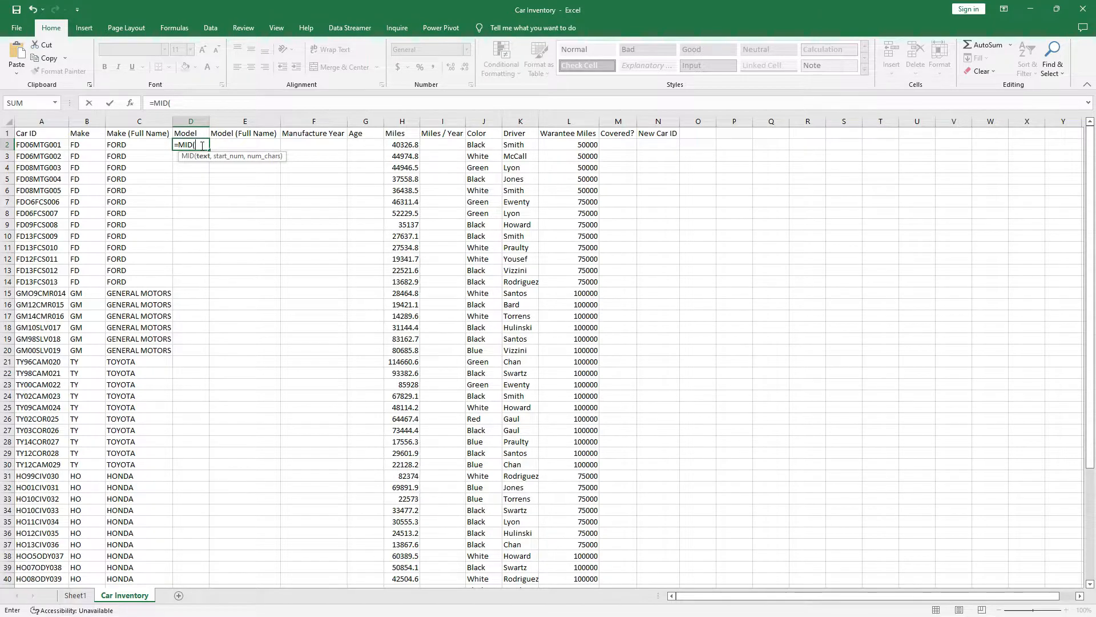
left_click(45, 148)
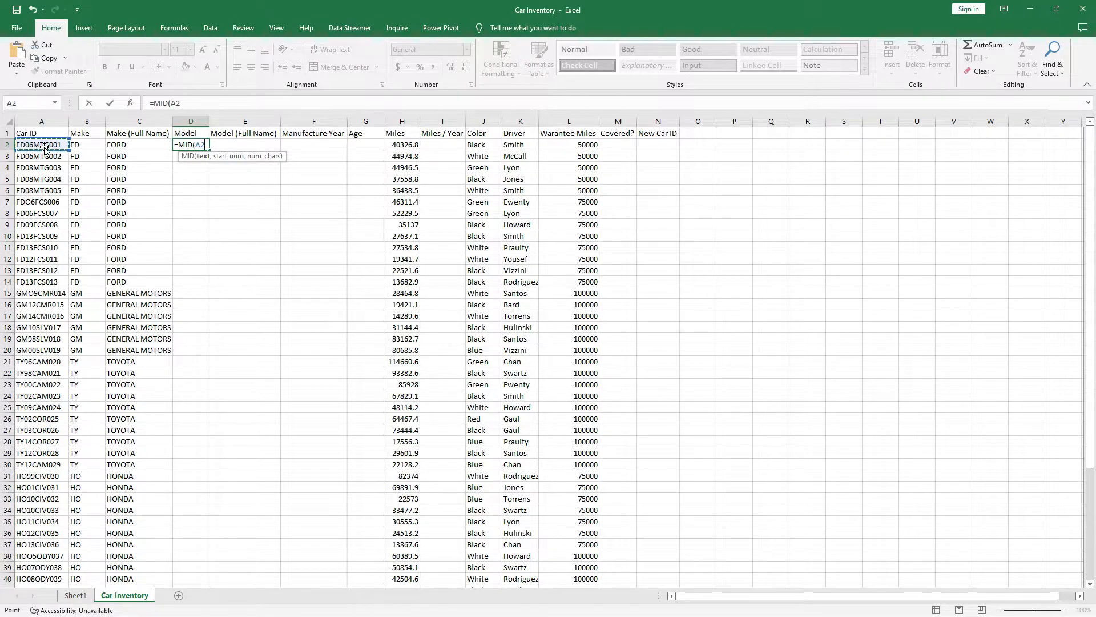
type(",5")
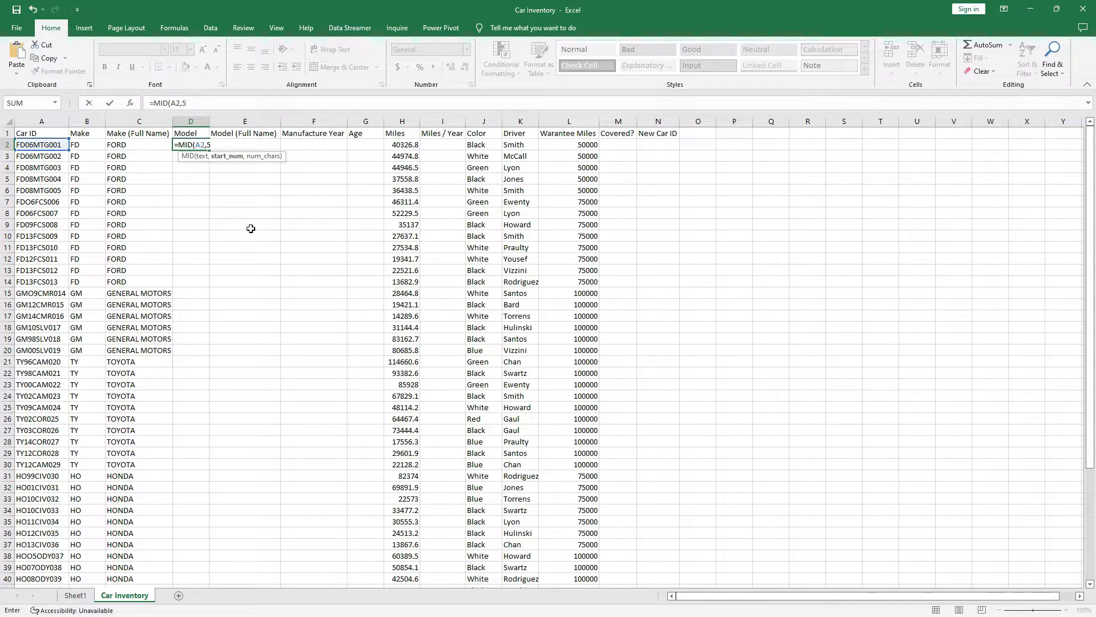
type(",")
type("3)")
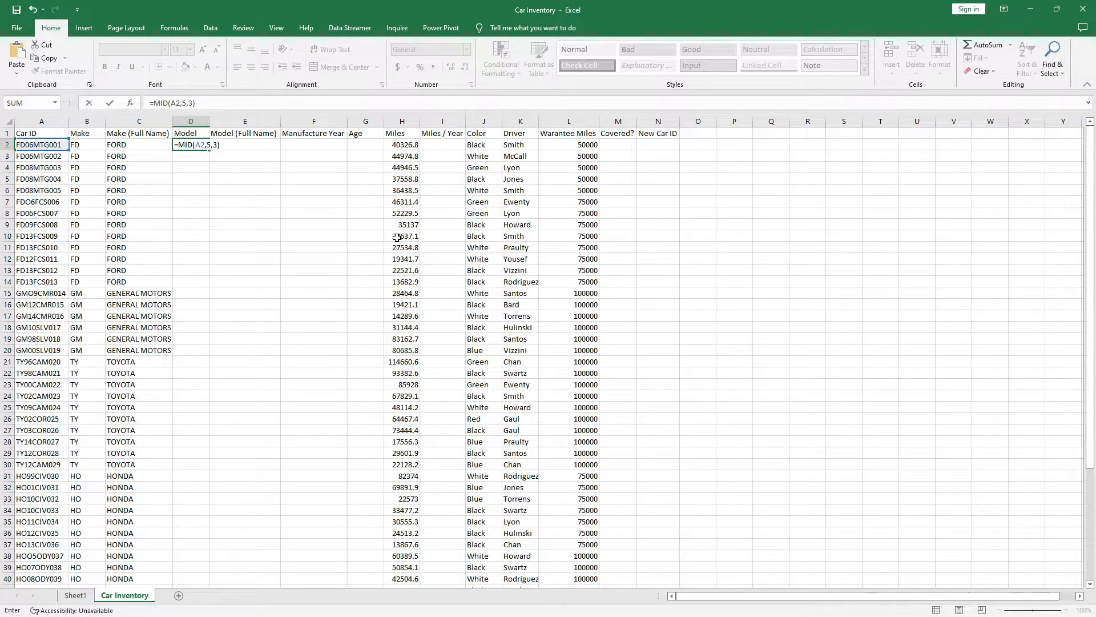
key("Return")
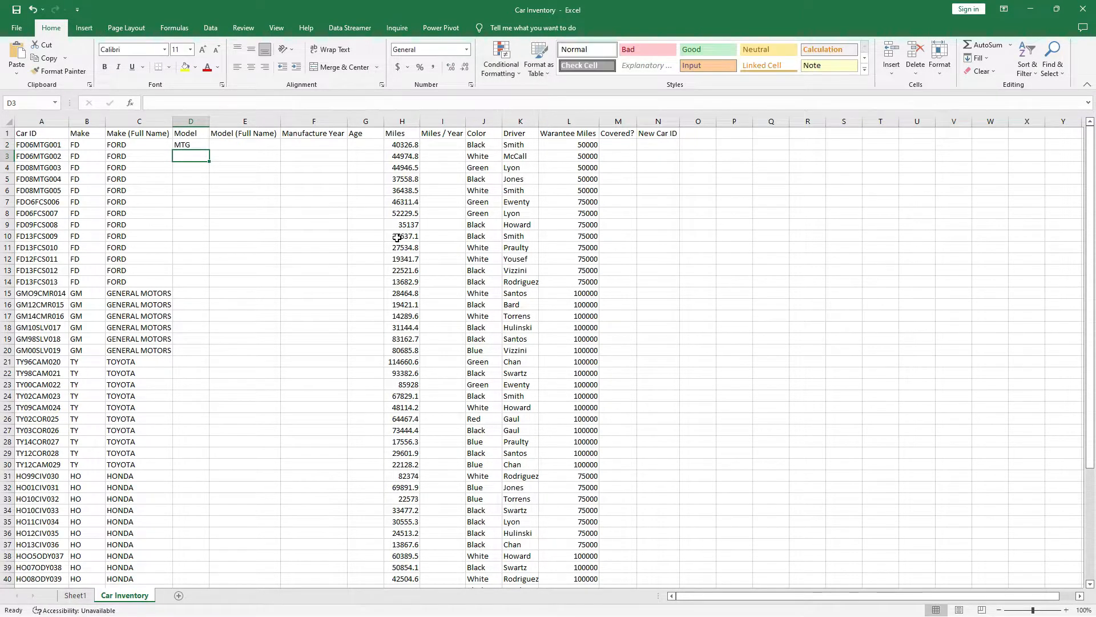
left_click(196, 143)
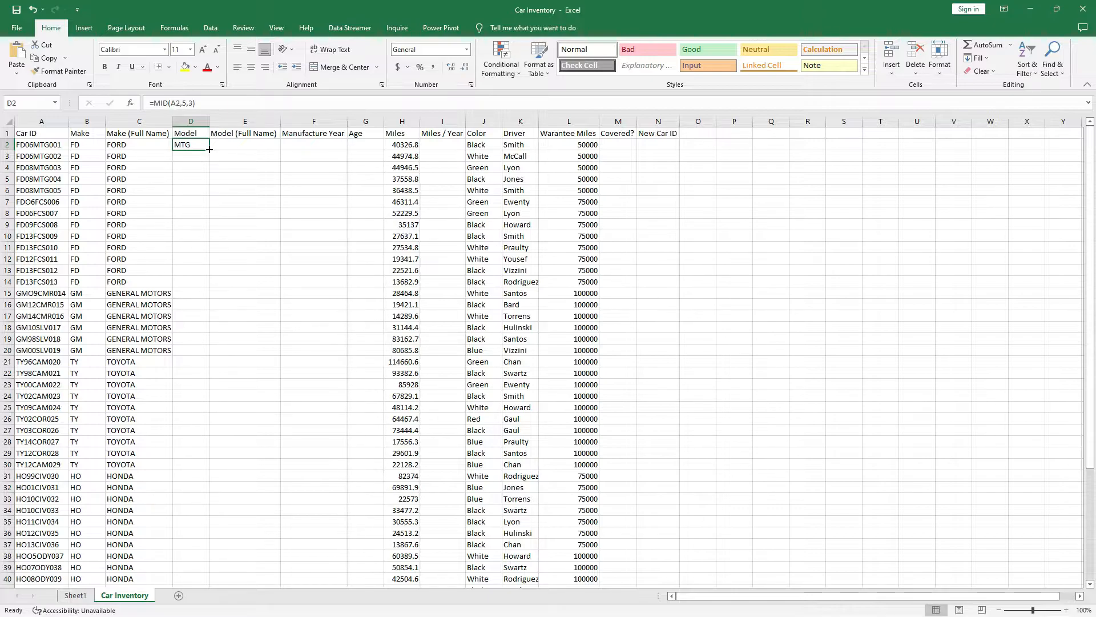
Copy D2's =MID(A2,5,3) formula down the Model column to row 53.
double_click(209, 149)
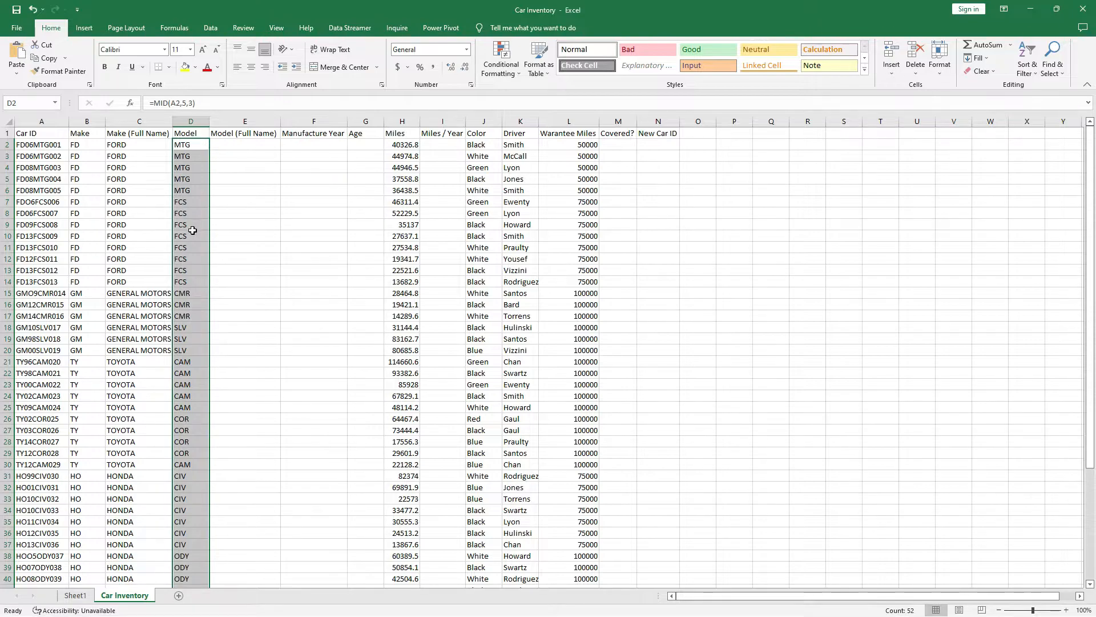
scroll(192, 227, "down", 6)
scroll(191, 228, "down", 3)
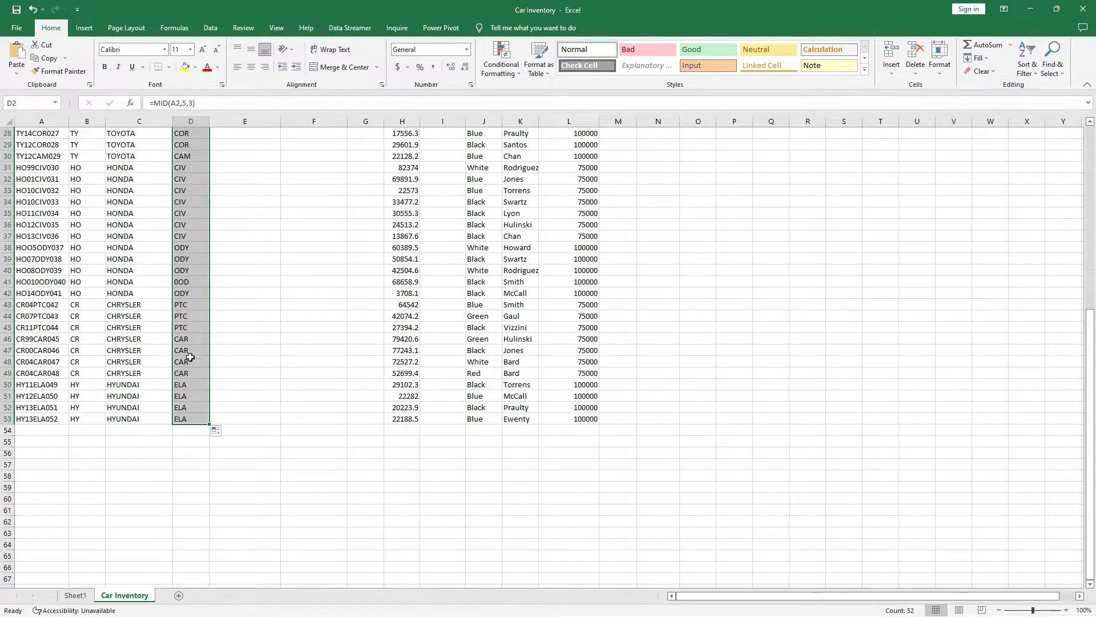
scroll(194, 348, "down", 2)
scroll(217, 337, "up", 11)
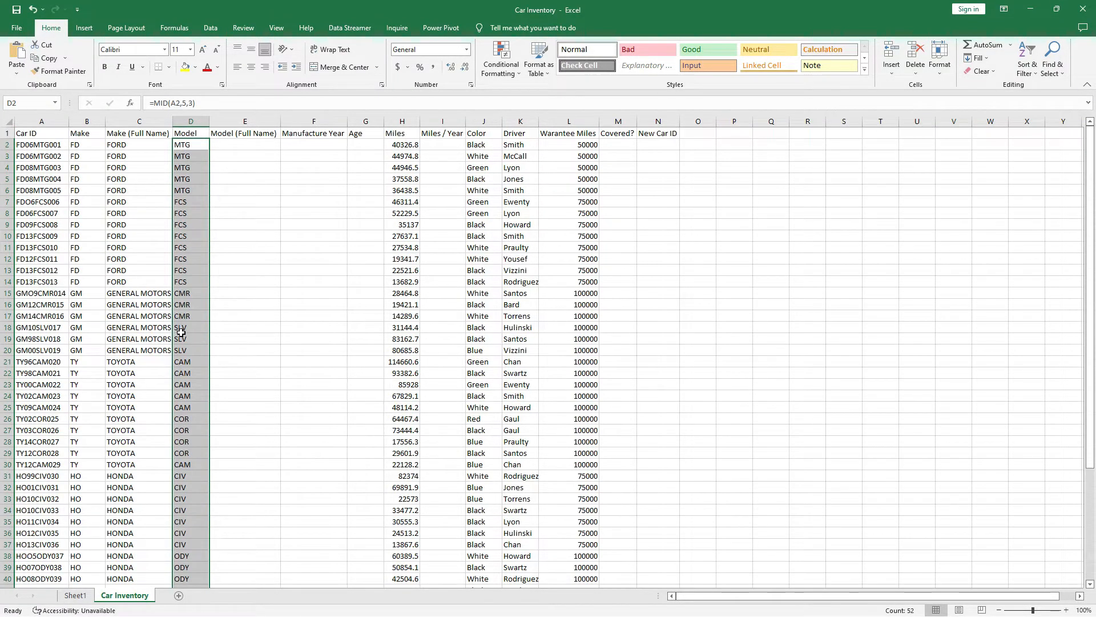
left_click(249, 137)
left_click(239, 146)
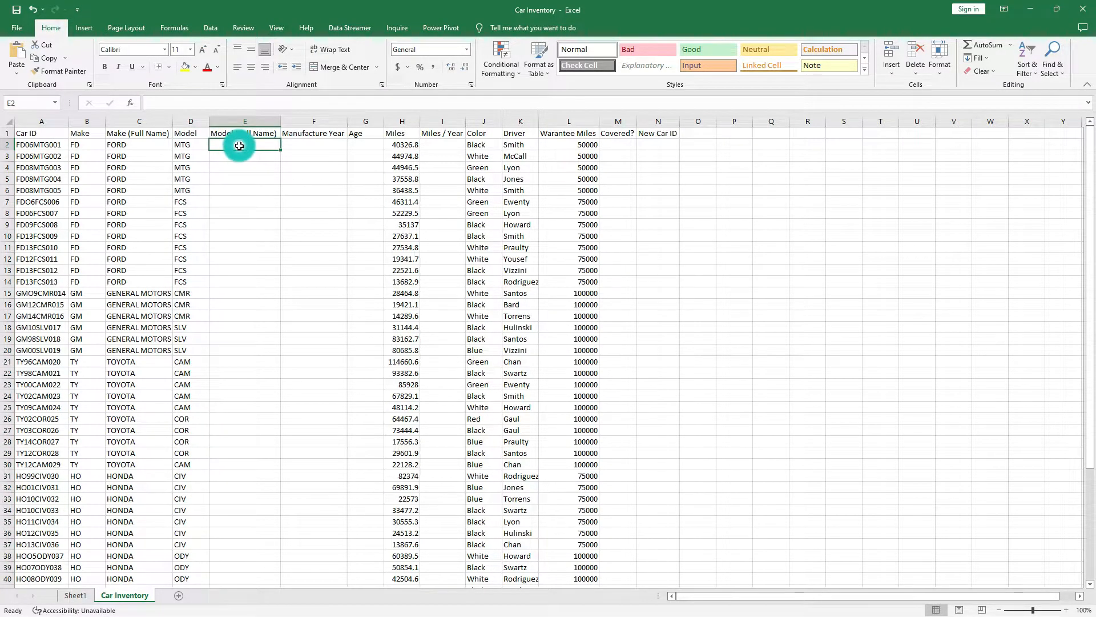
left_click(189, 145)
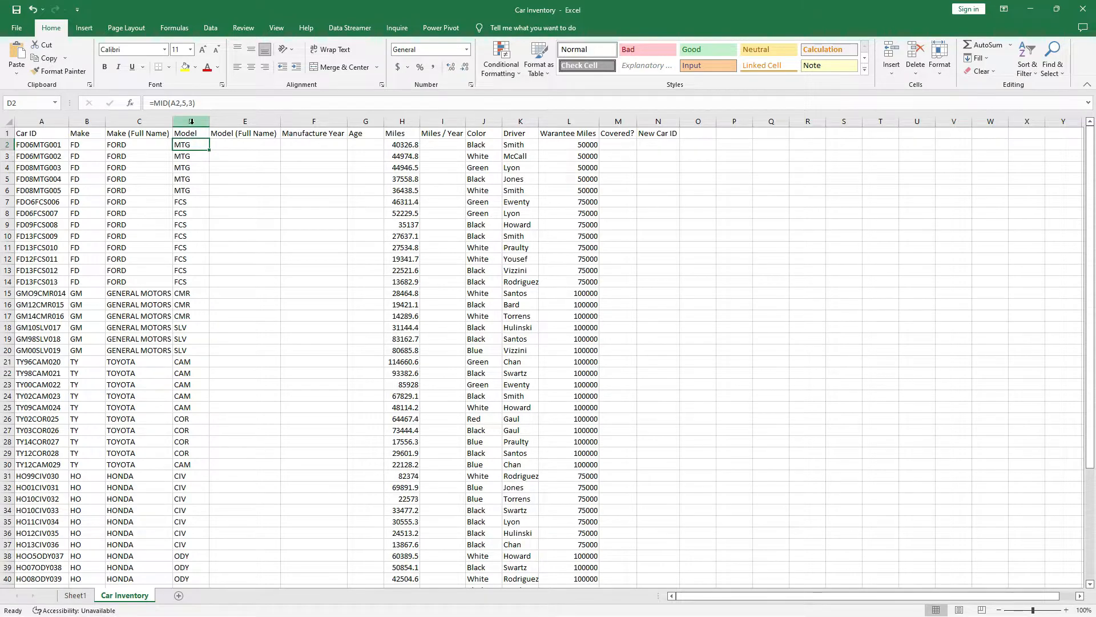
Select the entire Model column D as the pivot table source.
left_click(191, 120)
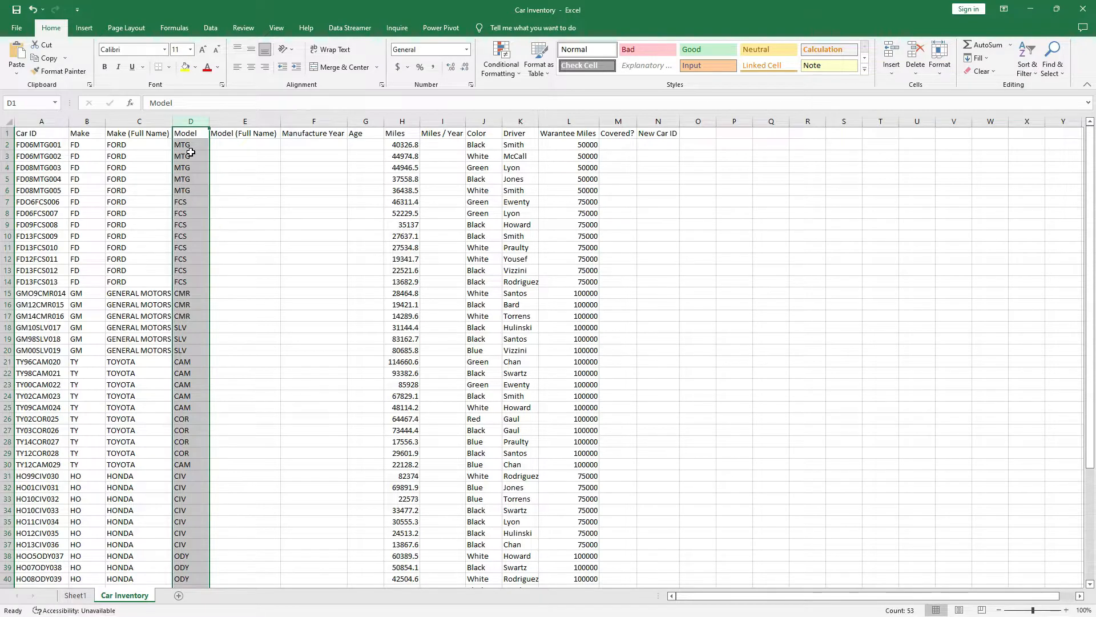
left_click(244, 146)
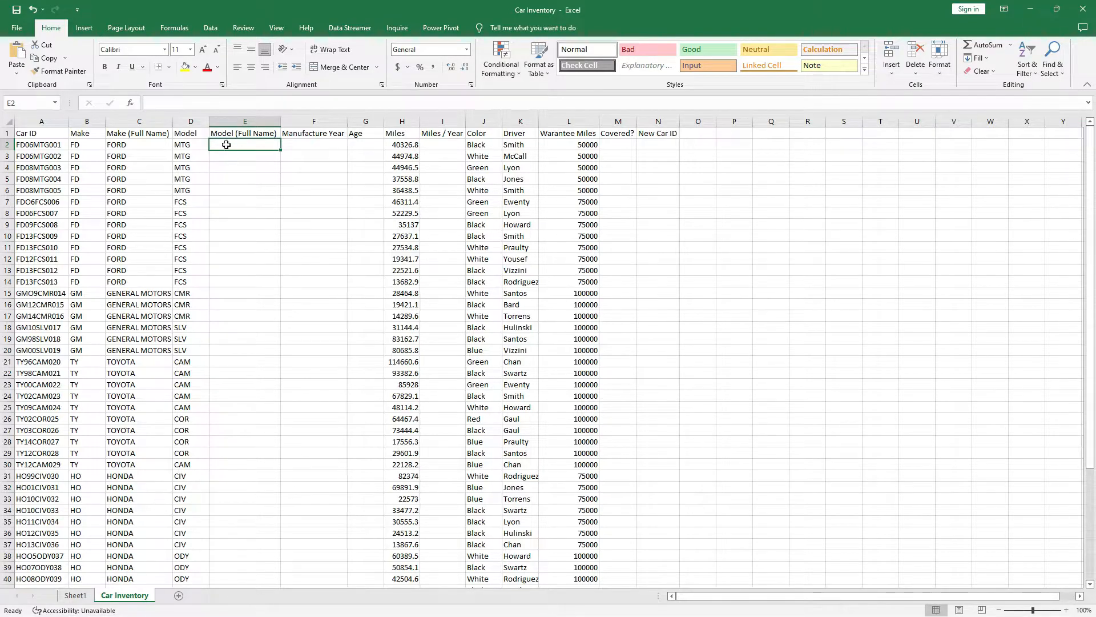
left_click(192, 119)
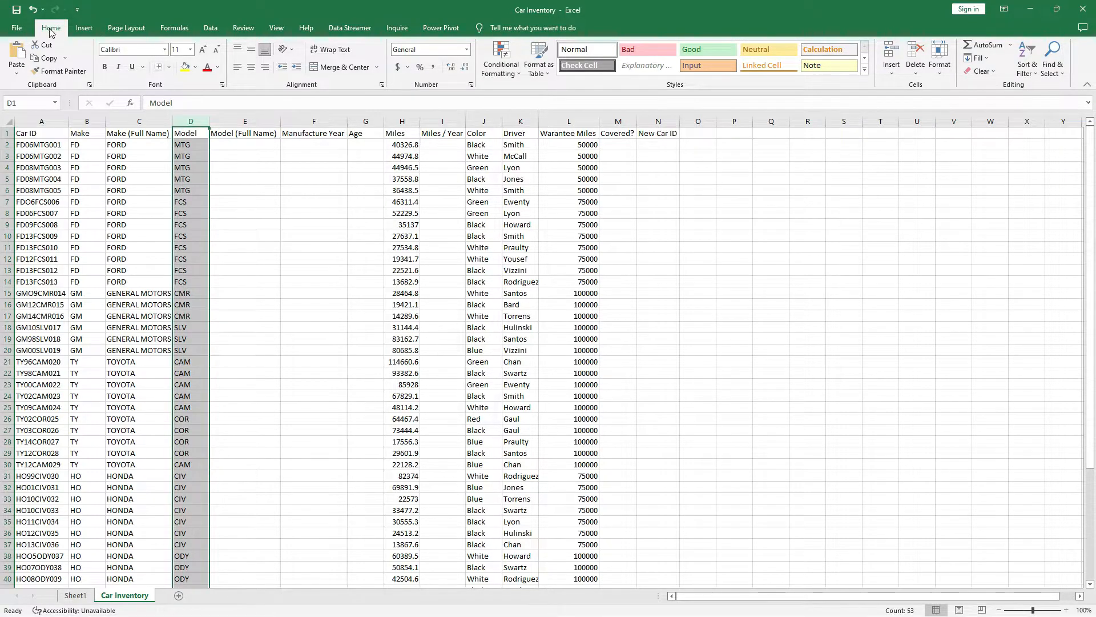
Insert a PivotTable from column D onto the existing Sheet1 at cell A12.
left_click(83, 29)
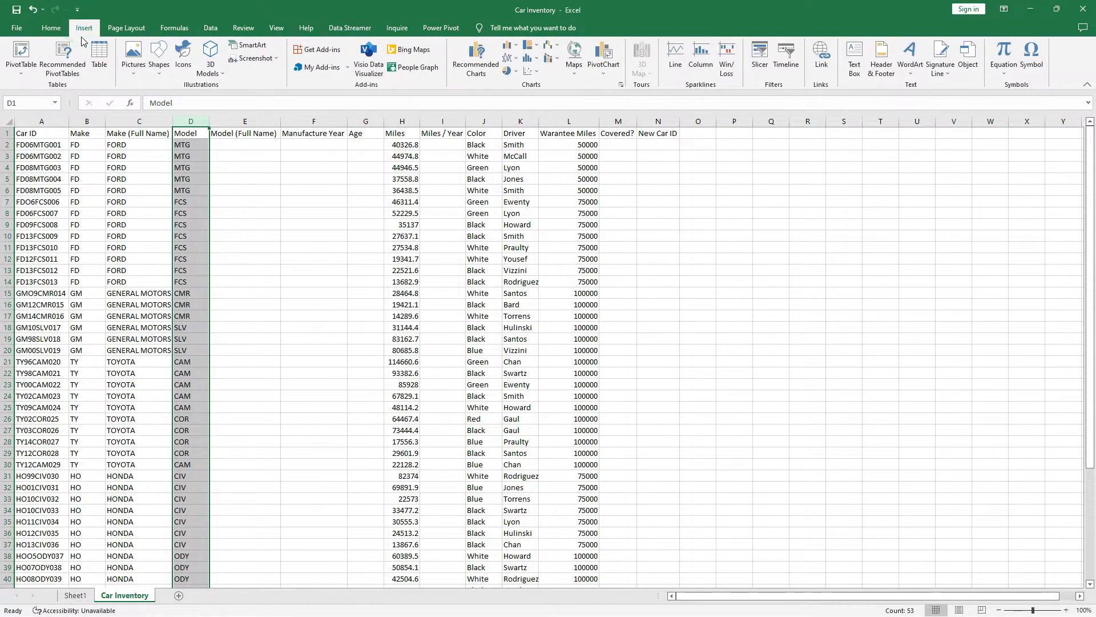
left_click(24, 50)
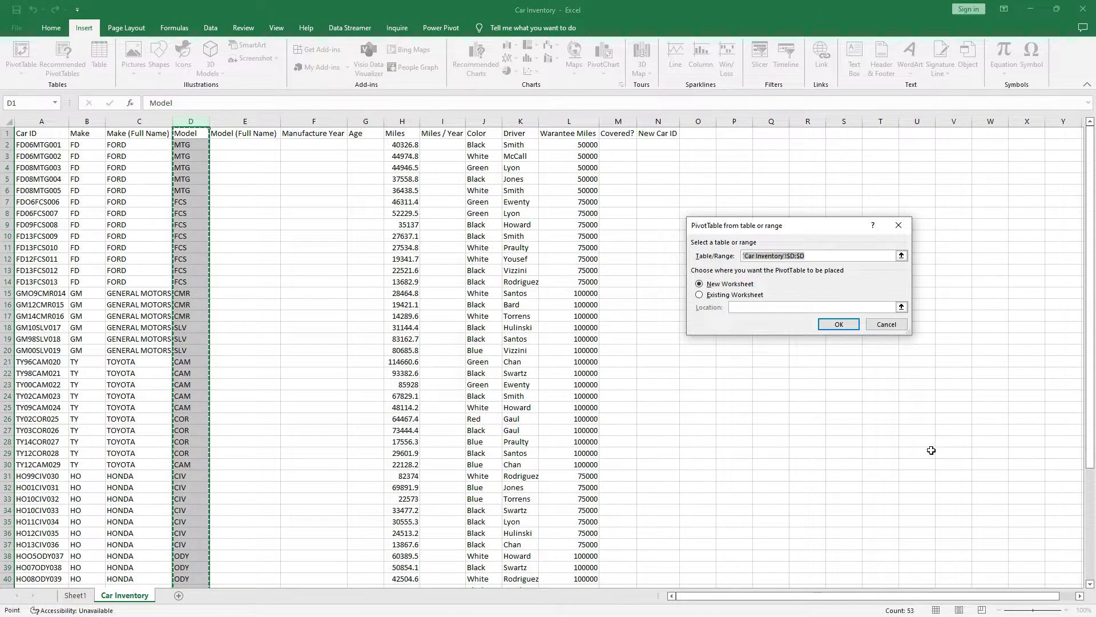
left_click(701, 296)
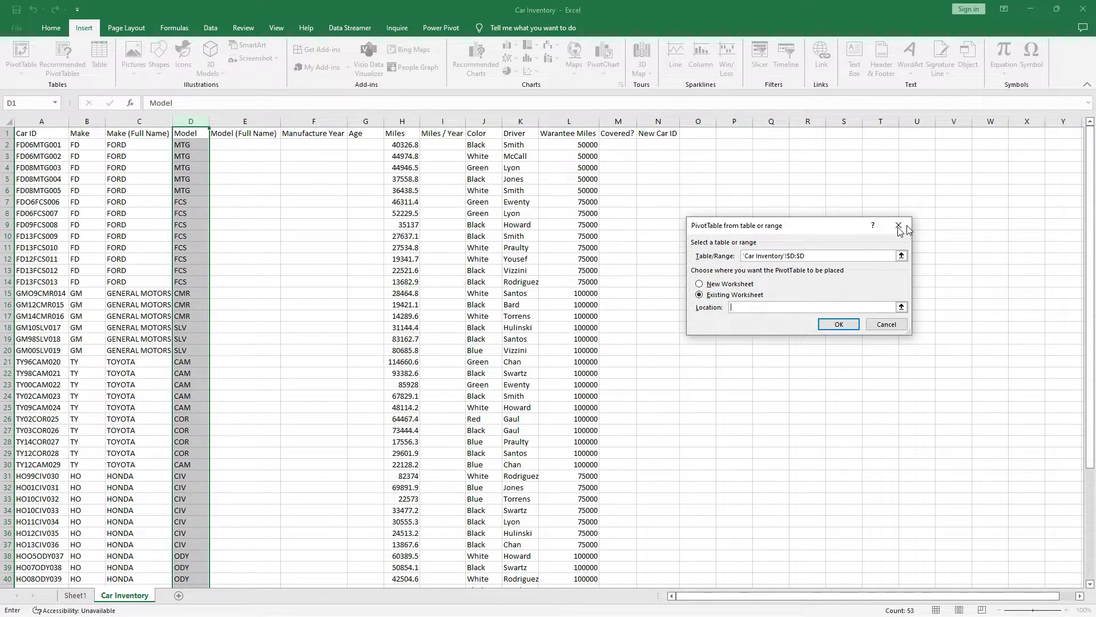
left_click(75, 595)
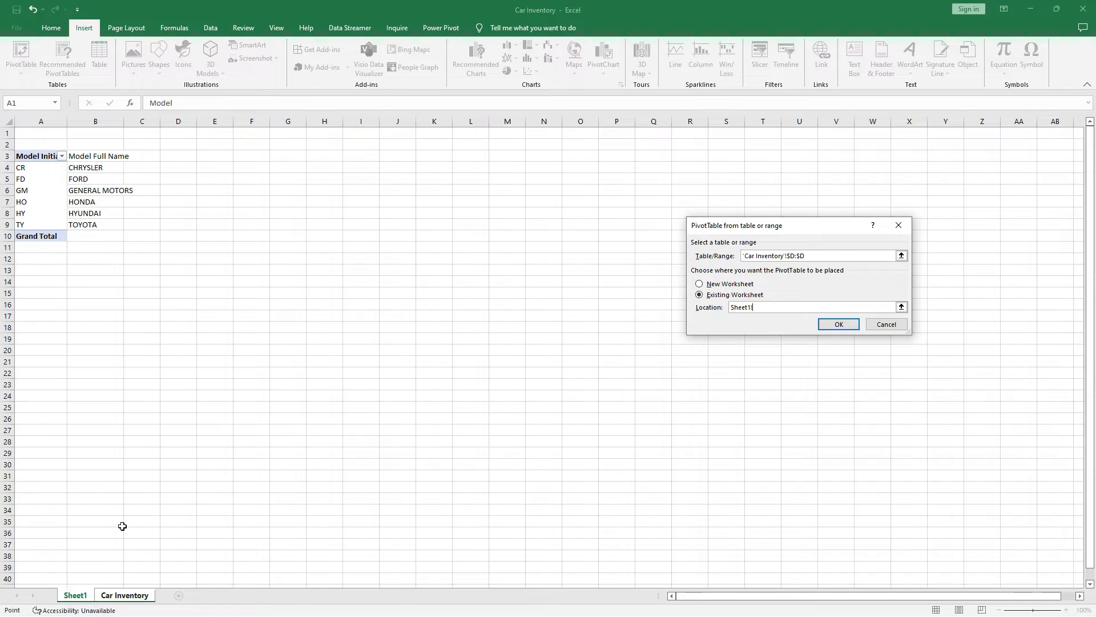
left_click(43, 260)
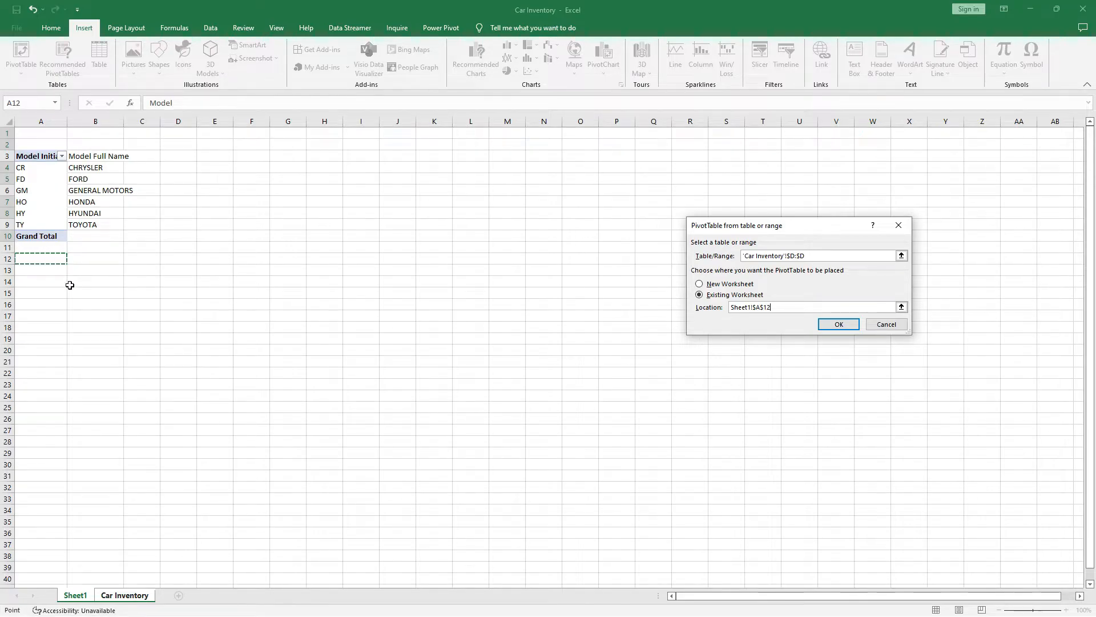
left_click(840, 324)
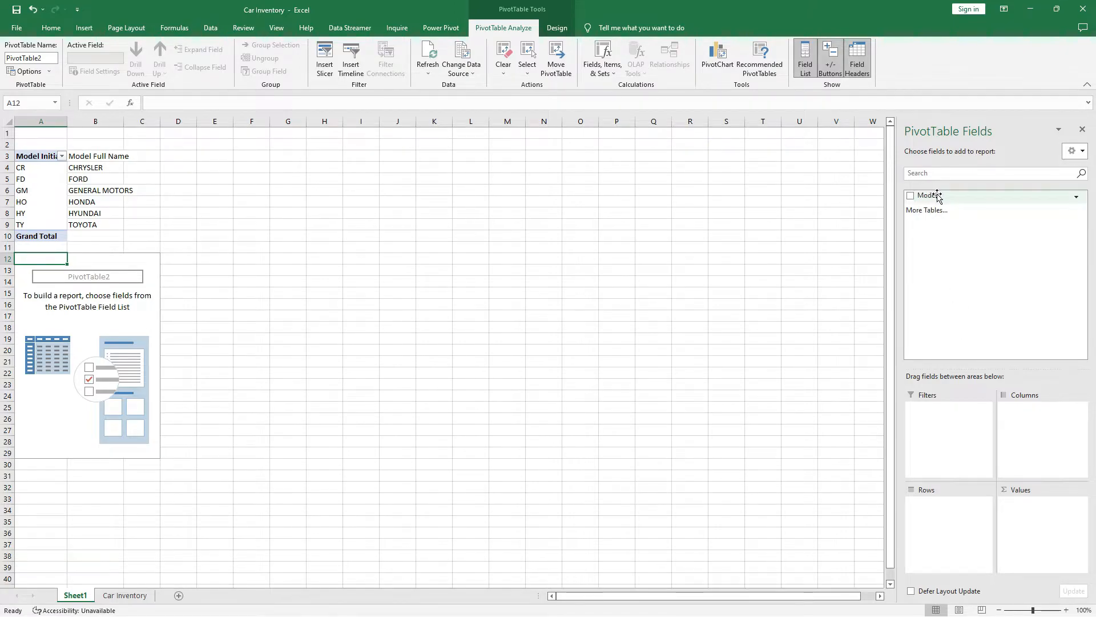
Add Model to the pivot's Rows and compare the odd 0OD code with SLV and ODY.
left_click_drag(937, 196, 934, 507)
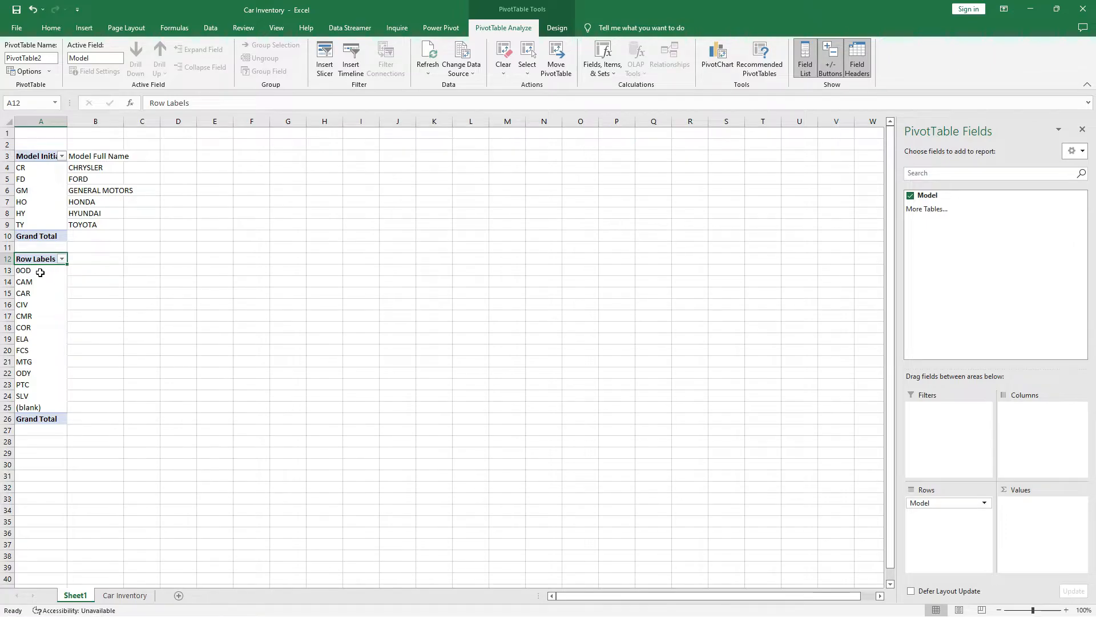
left_click(40, 272)
left_click(38, 399)
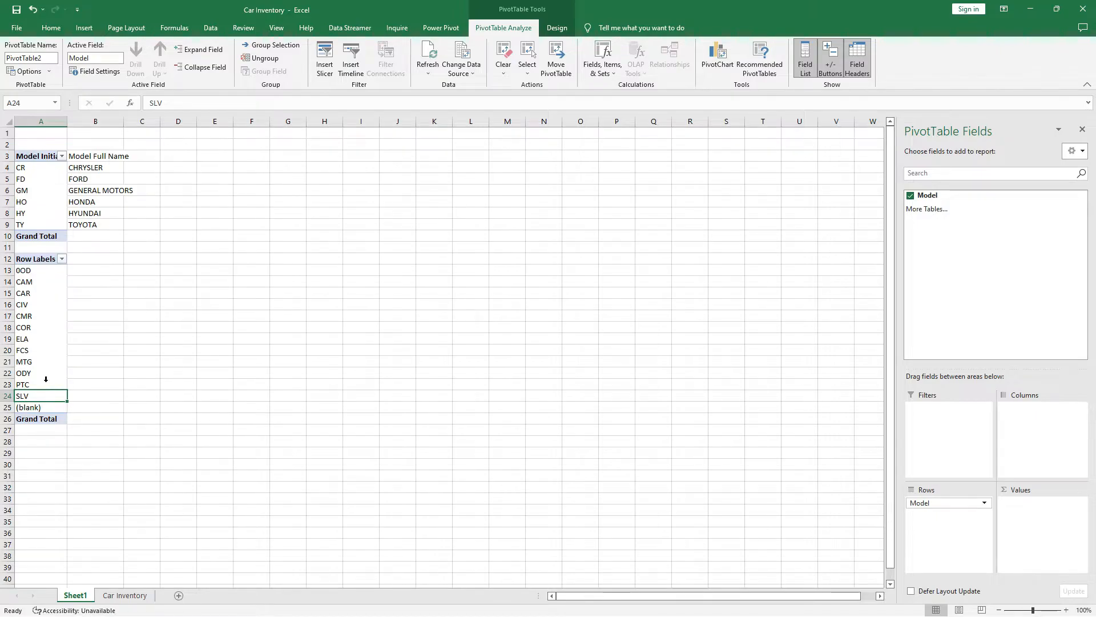
left_click(34, 272)
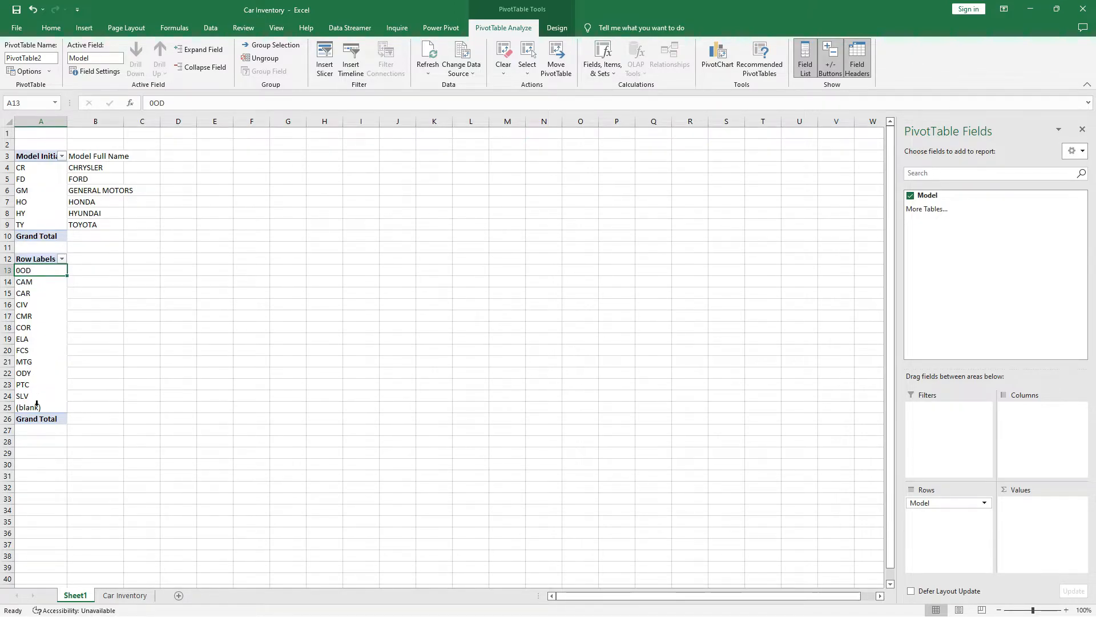
left_click(34, 373)
left_click(36, 270)
Use Find on Car Inventory to locate the 0OD car, Car ID cell A41.
left_click(127, 595)
left_click(191, 280)
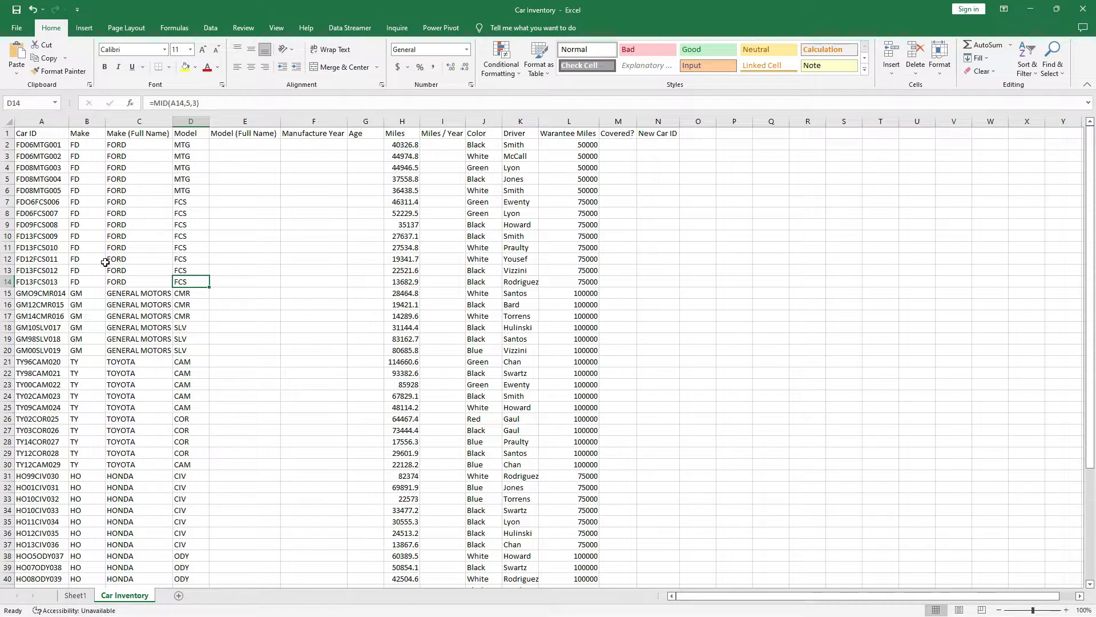
key("ctrl+f")
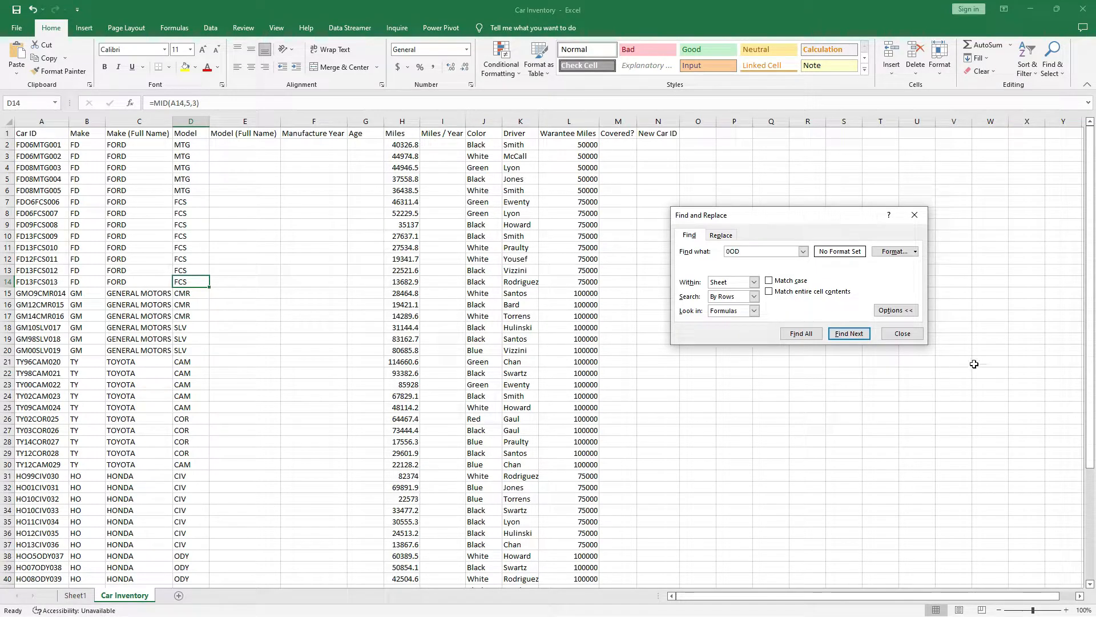
left_click(848, 334)
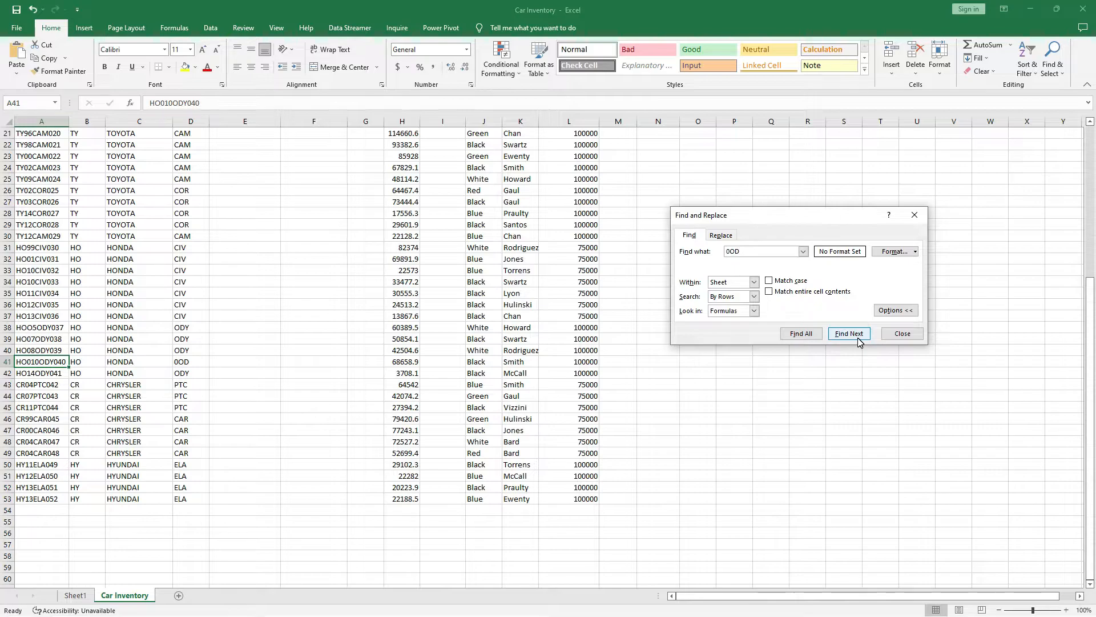
left_click(8, 362)
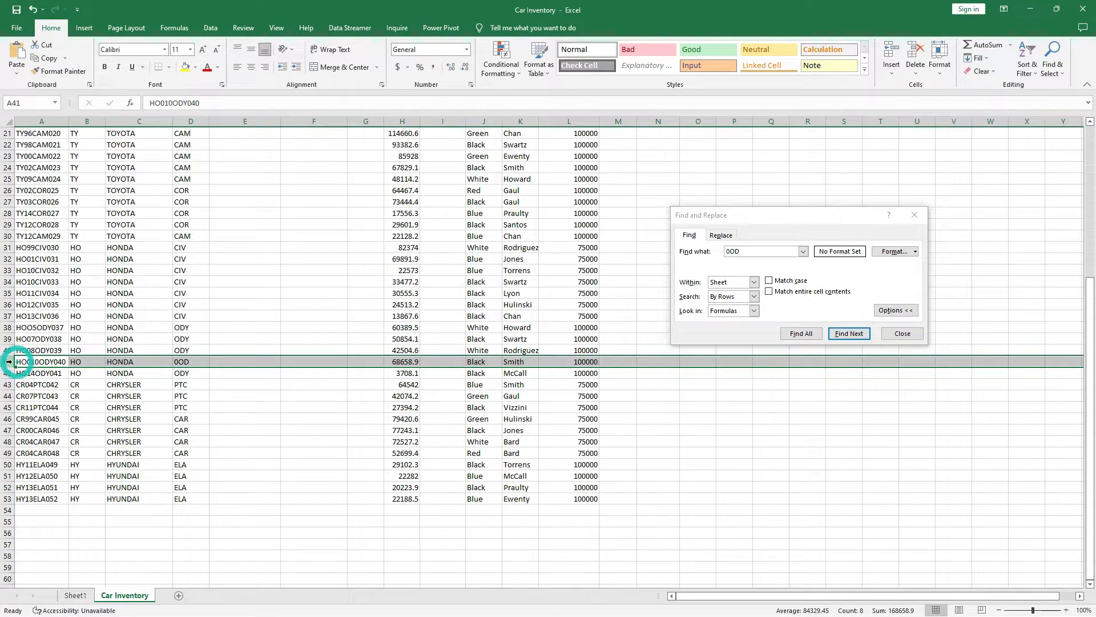
left_click(49, 364)
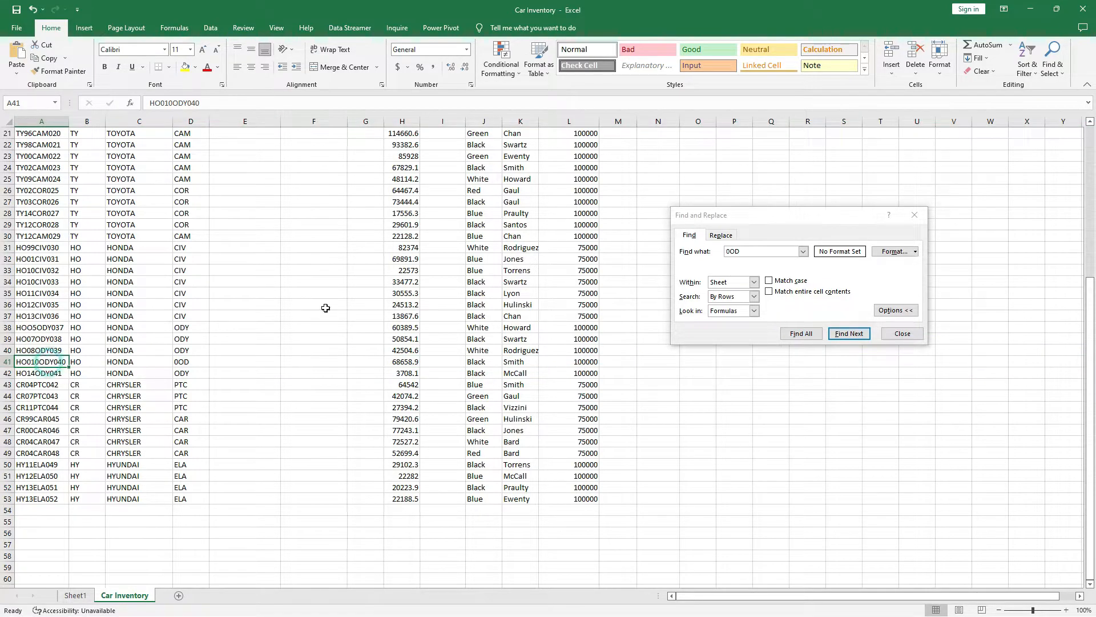
left_click(914, 215)
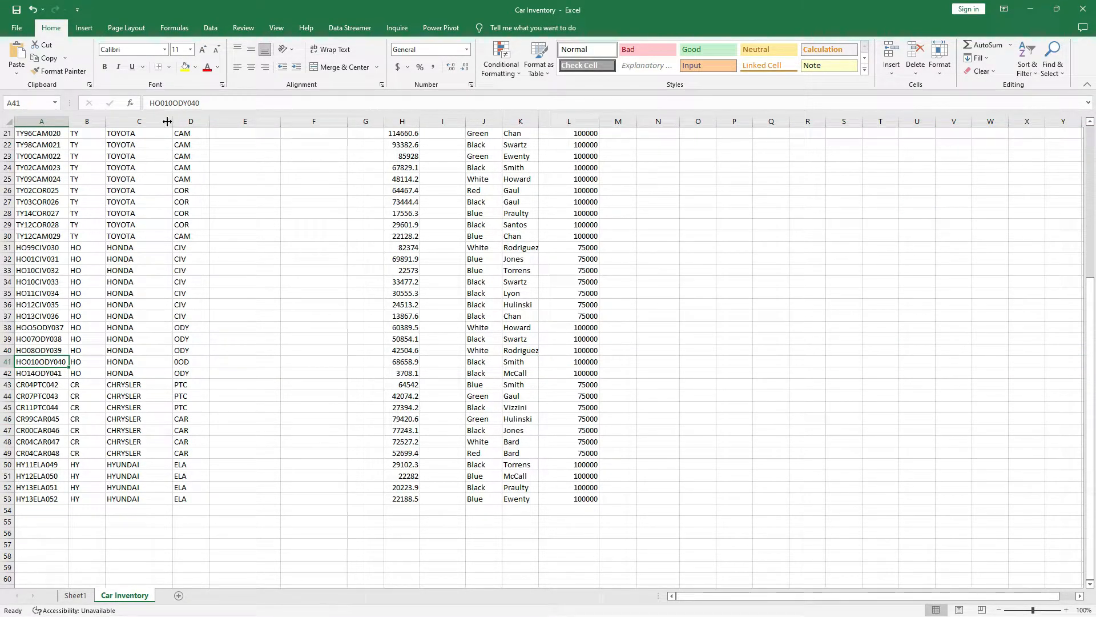
Delete the extra 0 so A41 reads HO01ODY040.
left_click(174, 102)
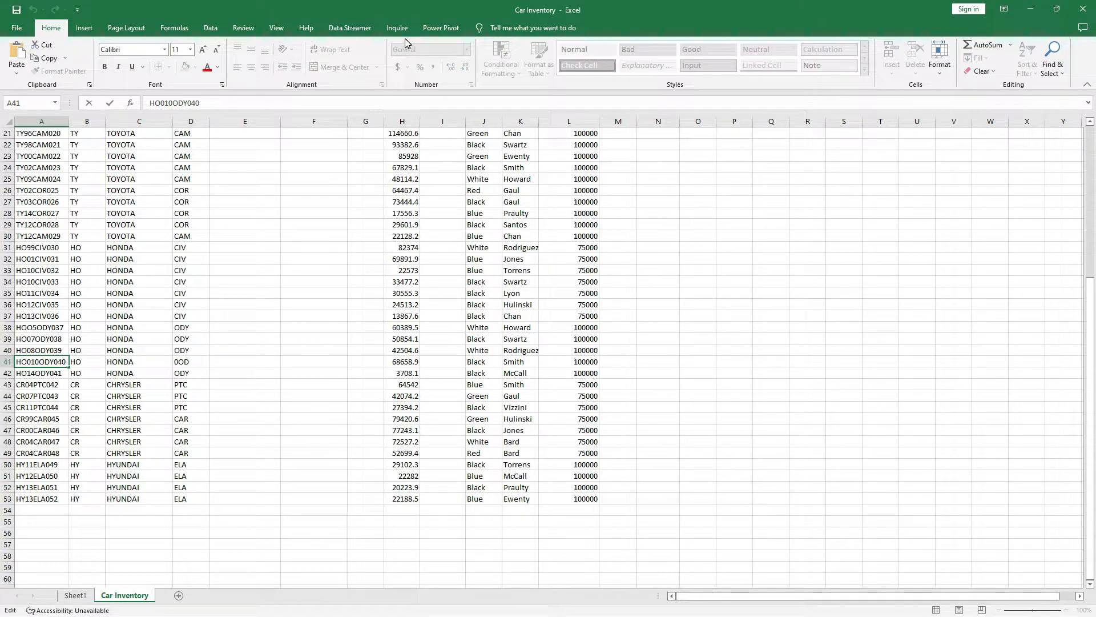
key("BackSpace")
key("Return")
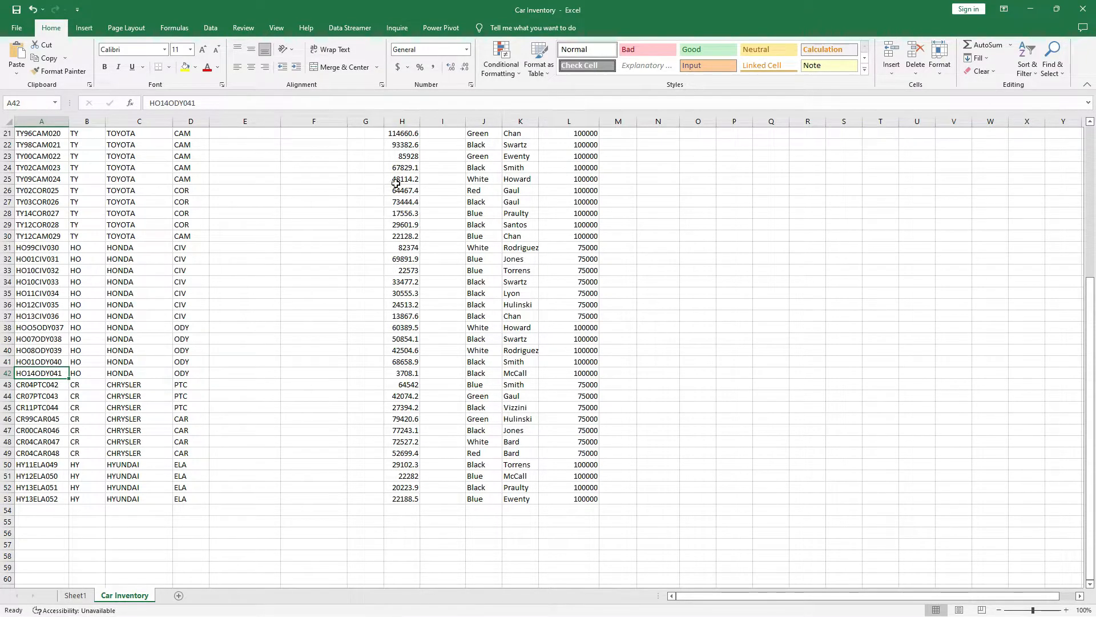
Select the model pivot on Sheet1 and refresh it.
left_click(75, 595)
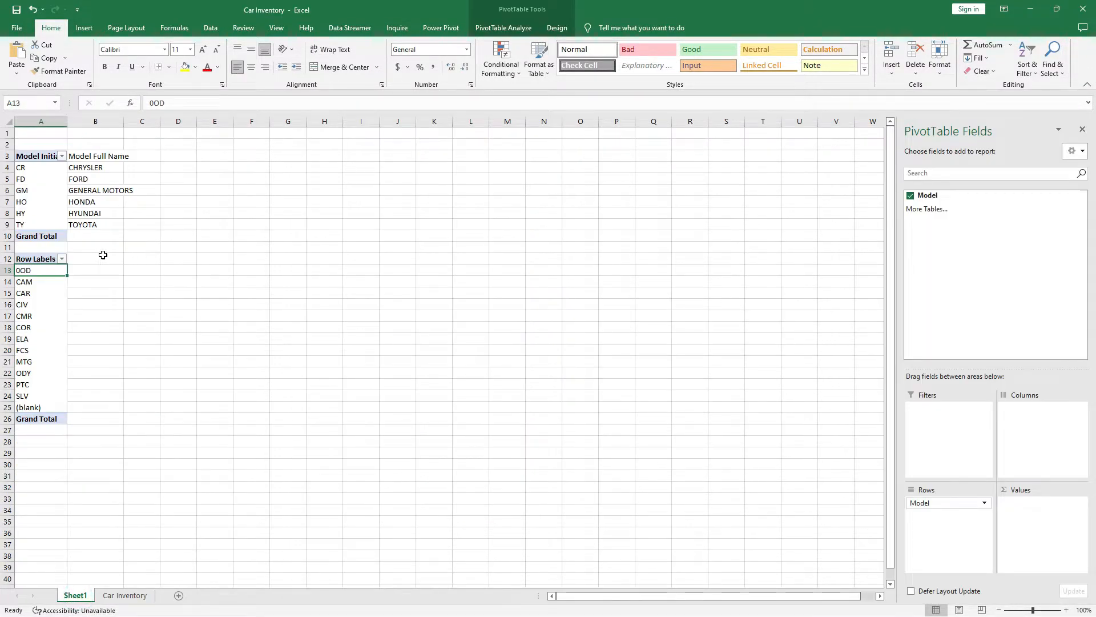
left_click(41, 259)
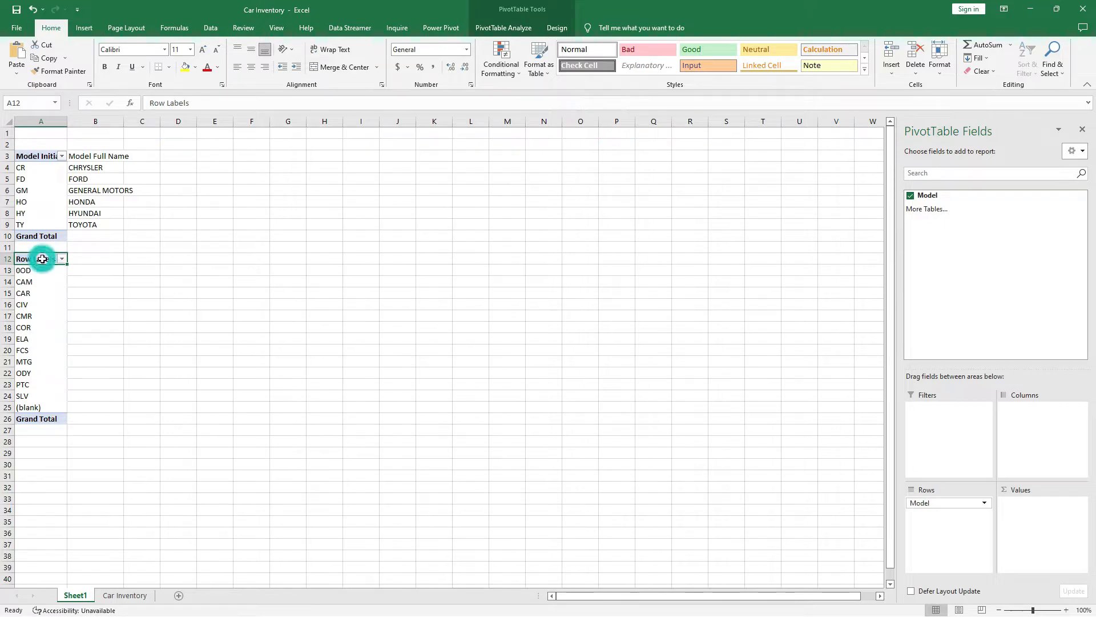
left_click_drag(41, 256, 34, 419)
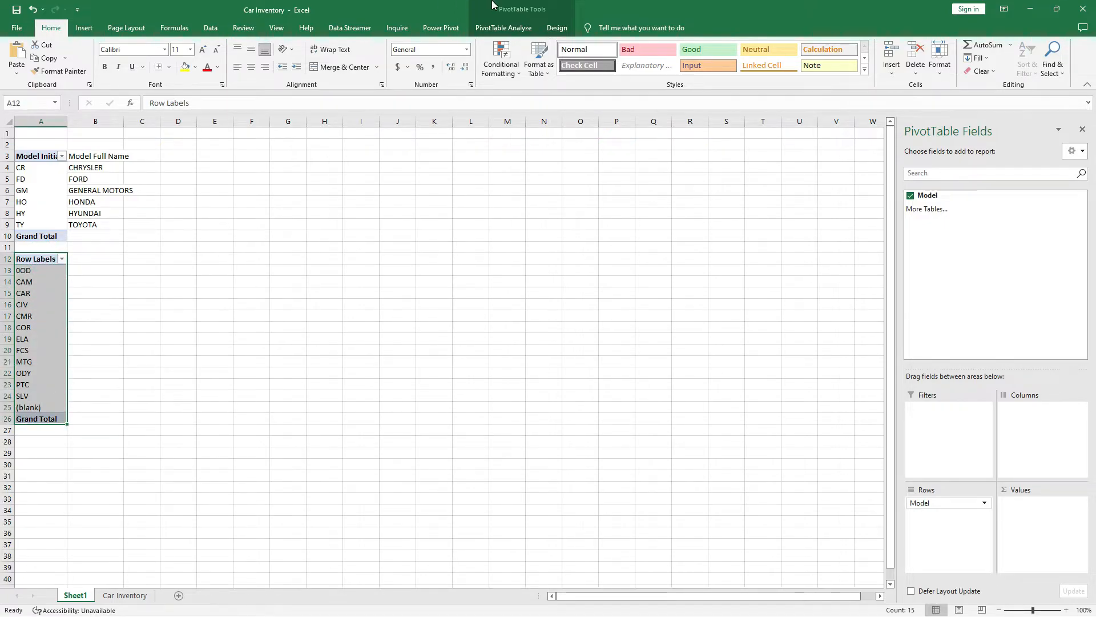
left_click(513, 30)
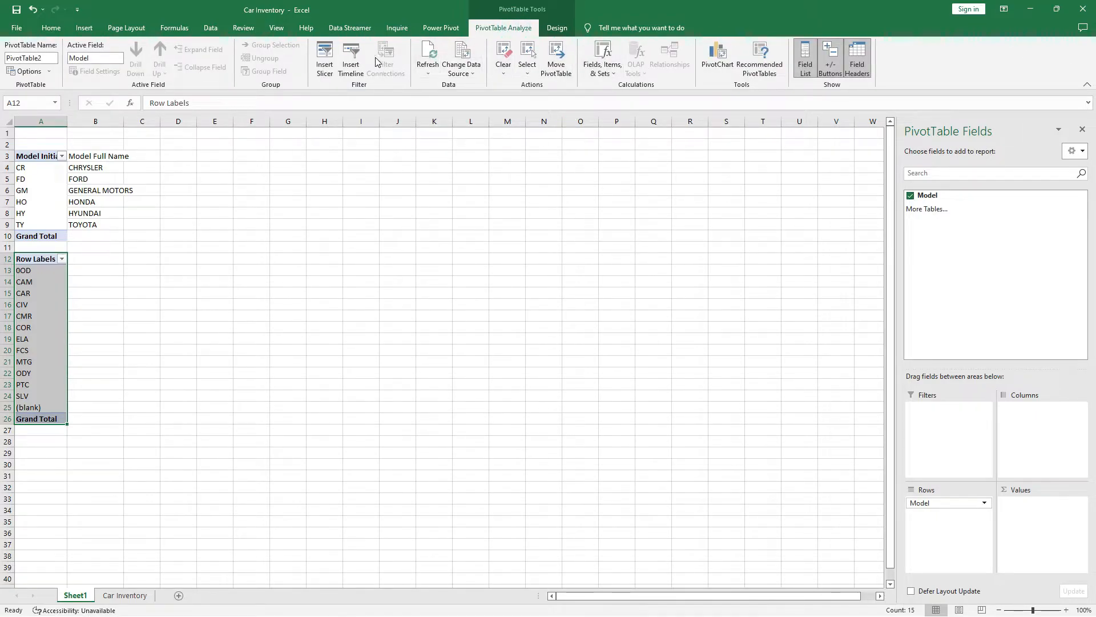
left_click(427, 56)
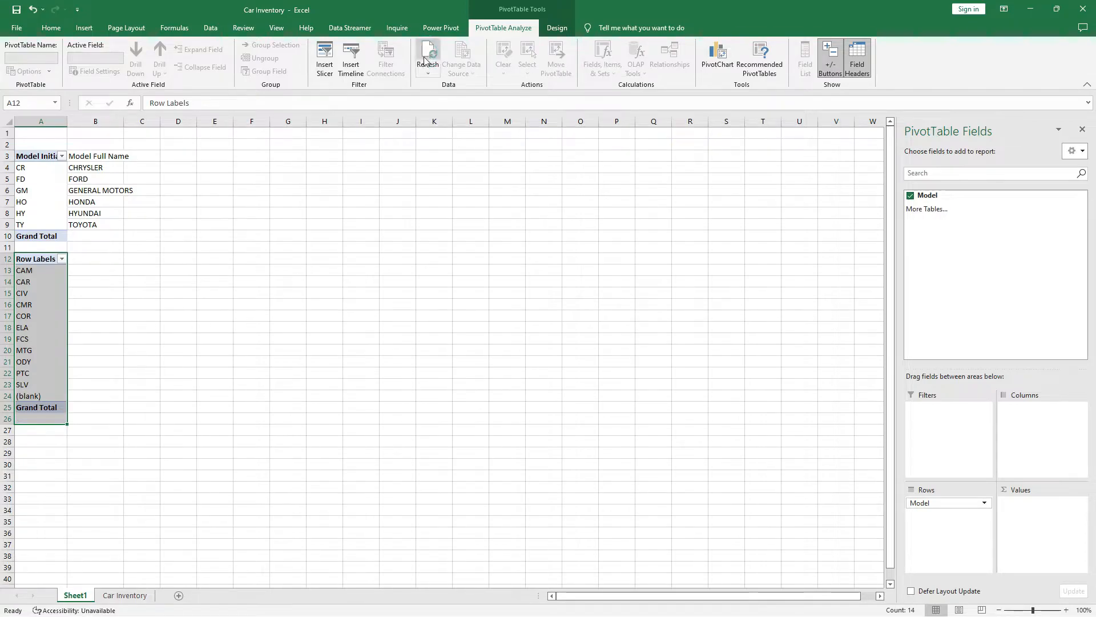
Review the refreshed codes CAM through PTC, confirming 0OD is gone.
left_click(35, 374)
left_click(35, 271)
left_click(35, 362)
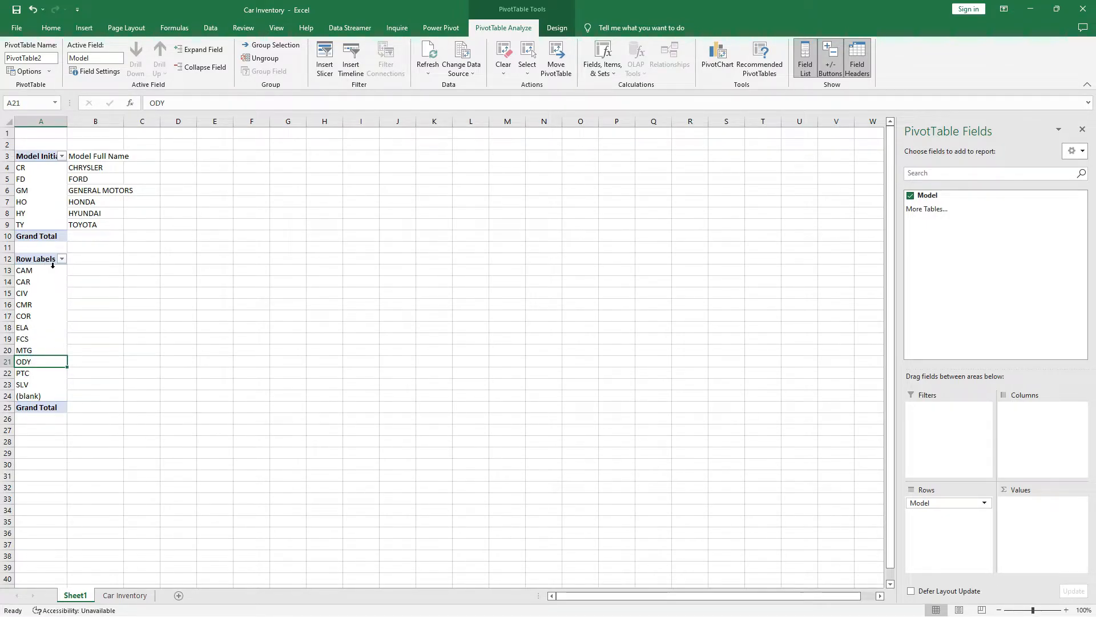
left_click(76, 272)
left_click(35, 283)
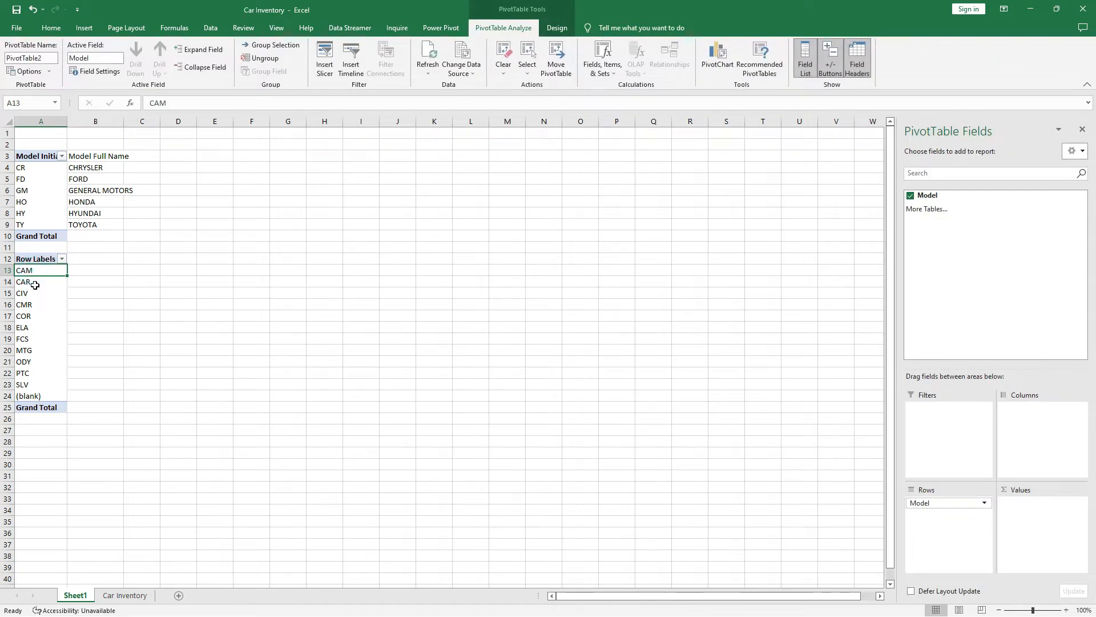
left_click(33, 306)
left_click(32, 317)
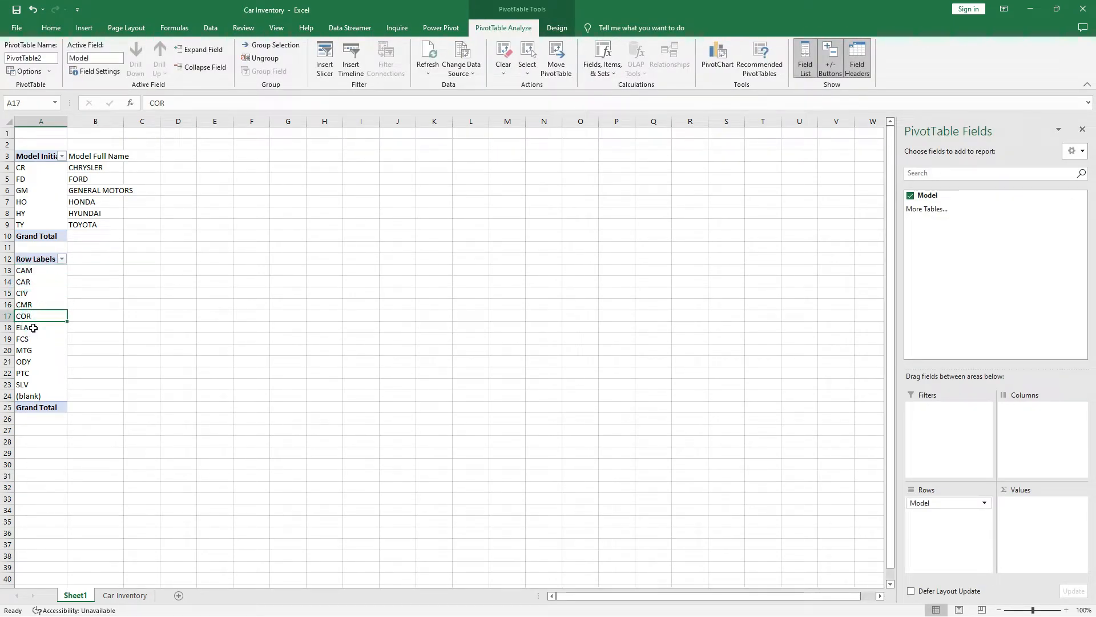
left_click(33, 328)
left_click(36, 339)
left_click(35, 356)
left_click(36, 359)
left_click(32, 375)
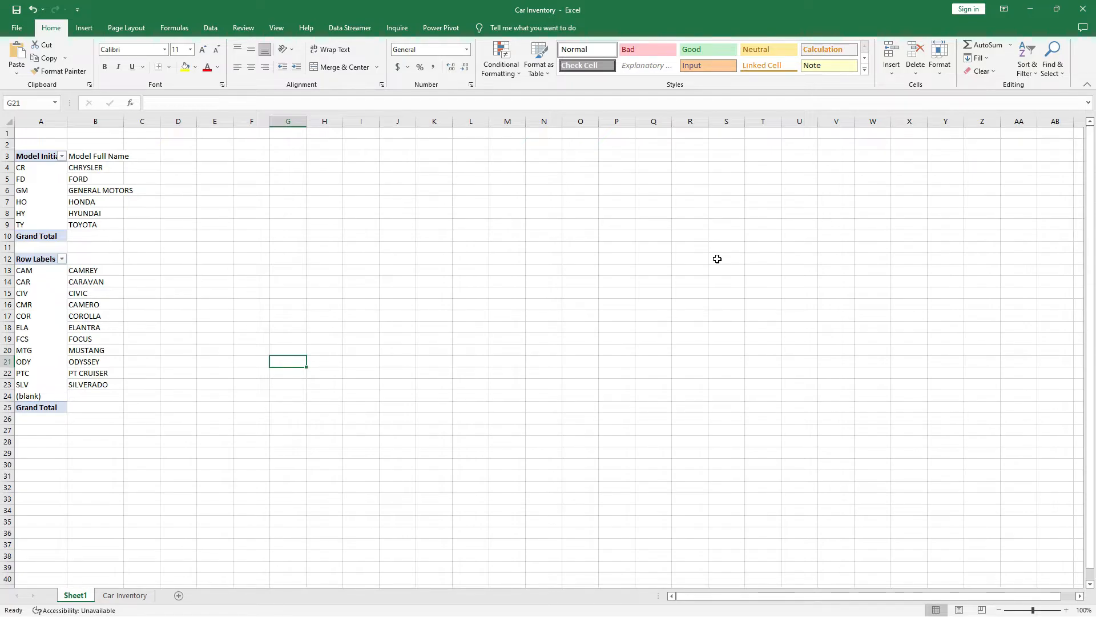
Change the CAM full name in B13 to CAMREY.
left_click(91, 260)
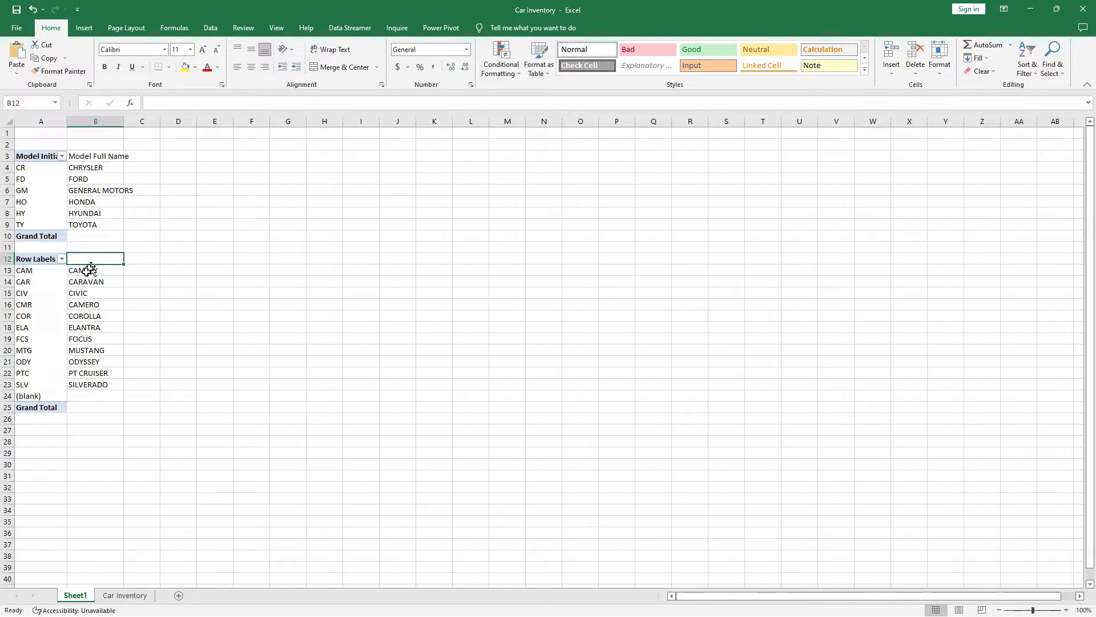
double_click(90, 270)
type("E")
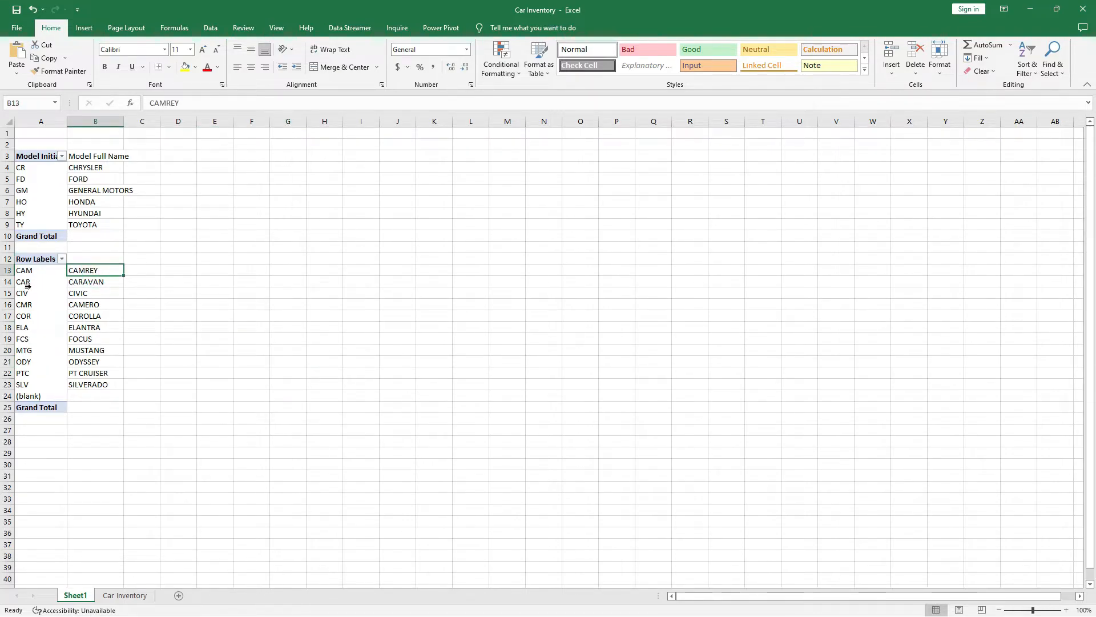
left_click(27, 282)
Check CARAVAN, CIVIC, CAMERO, COROLLA, ELANTRA and FOCUS against their model codes.
left_click(87, 283)
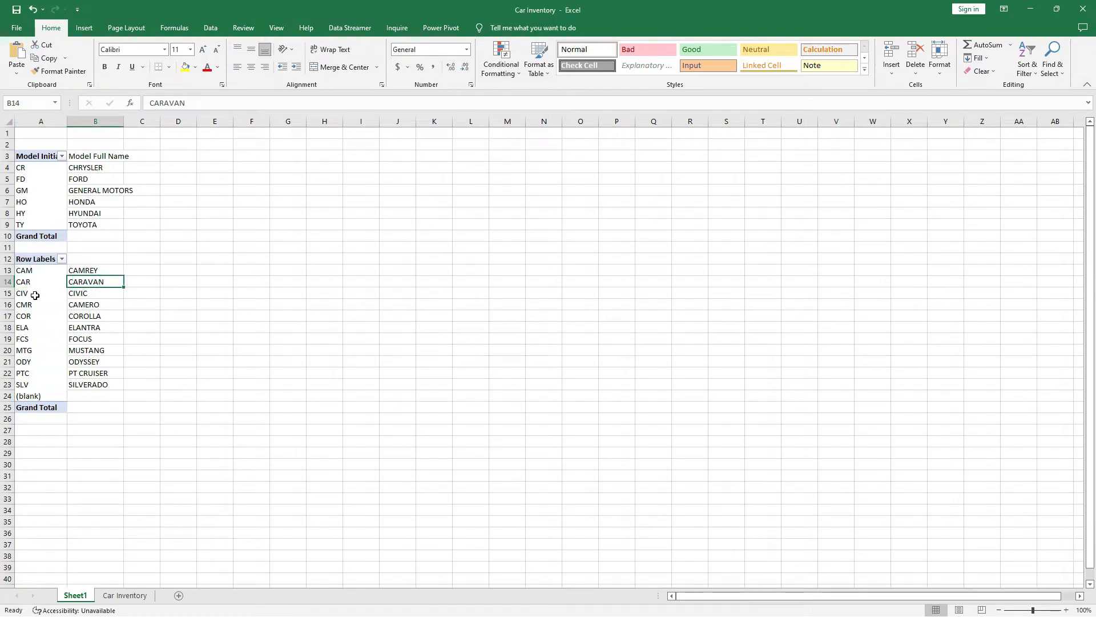
left_click(34, 295)
left_click(80, 292)
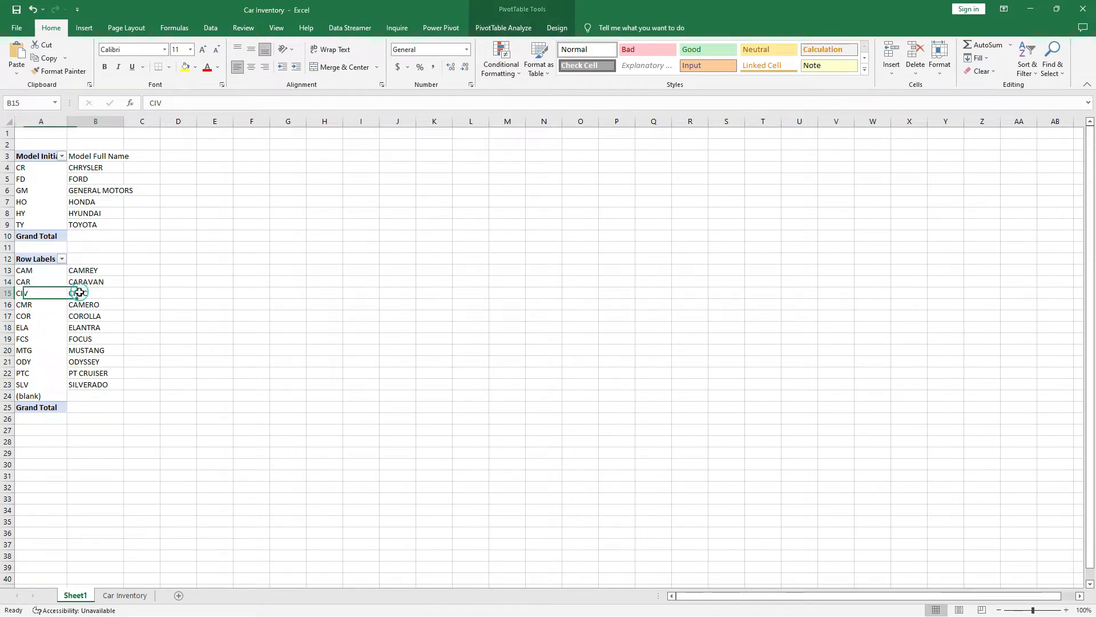
left_click(27, 306)
left_click(87, 305)
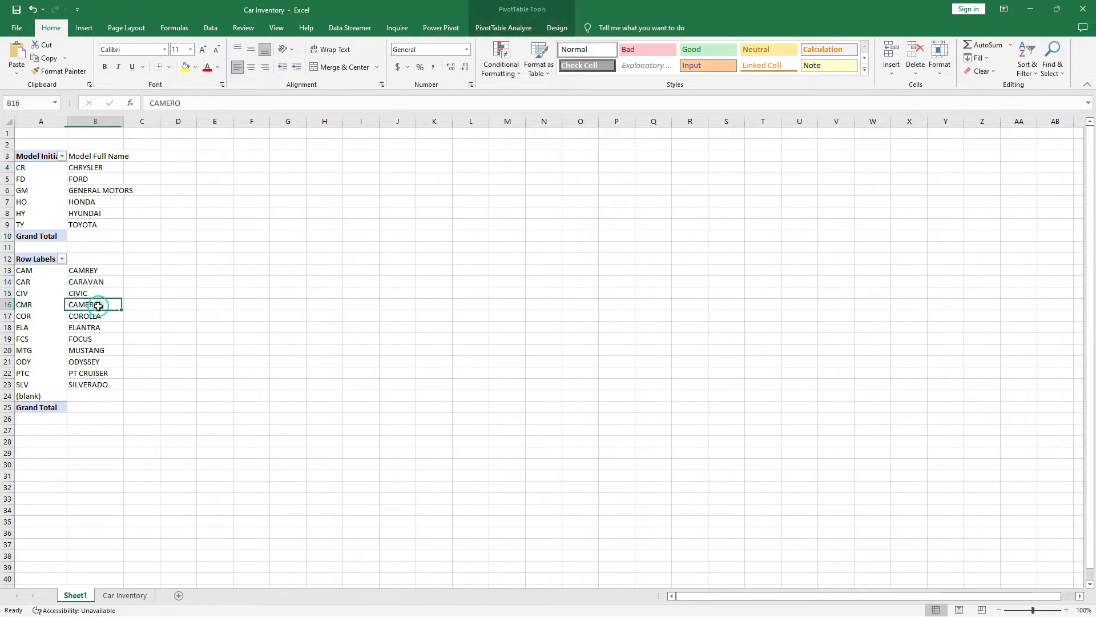
left_click(27, 316)
left_click(83, 317)
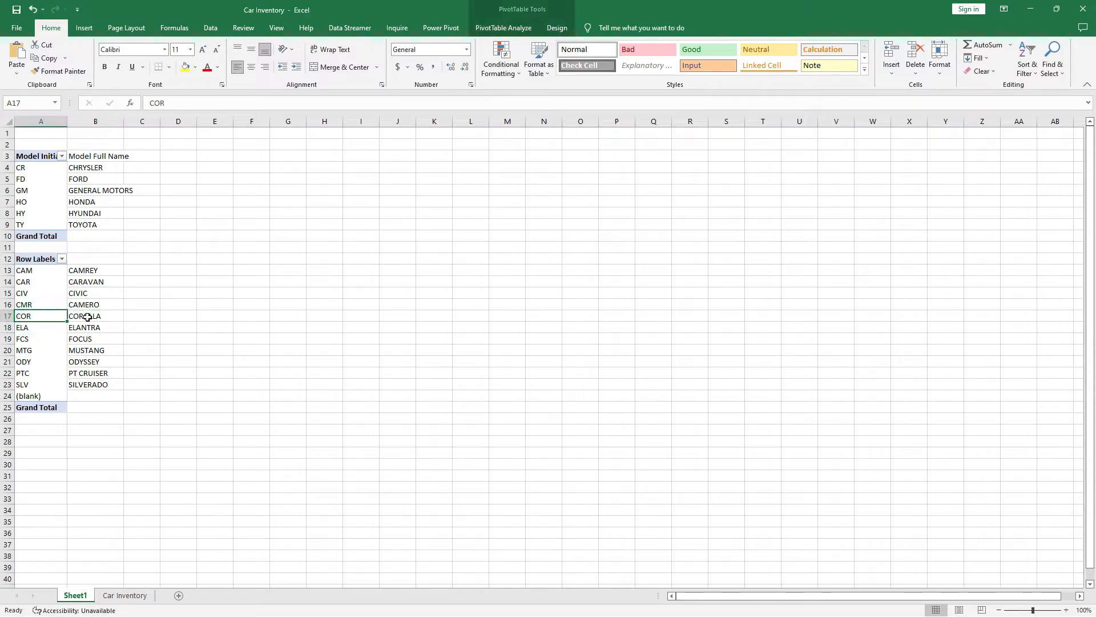
left_click(34, 330)
left_click(91, 327)
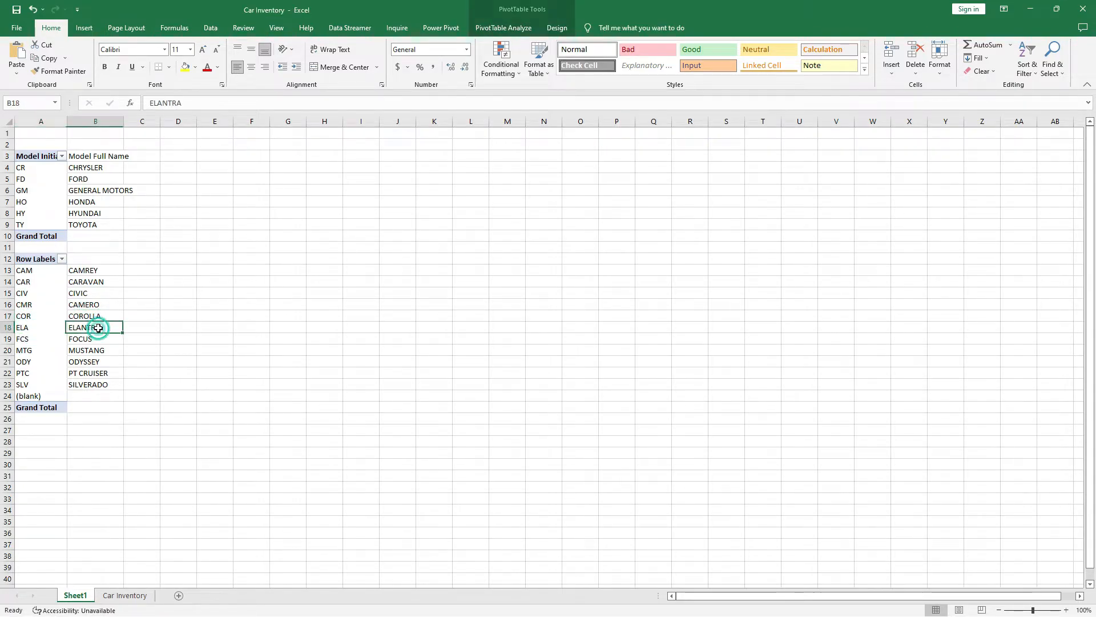
left_click(25, 339)
left_click(94, 340)
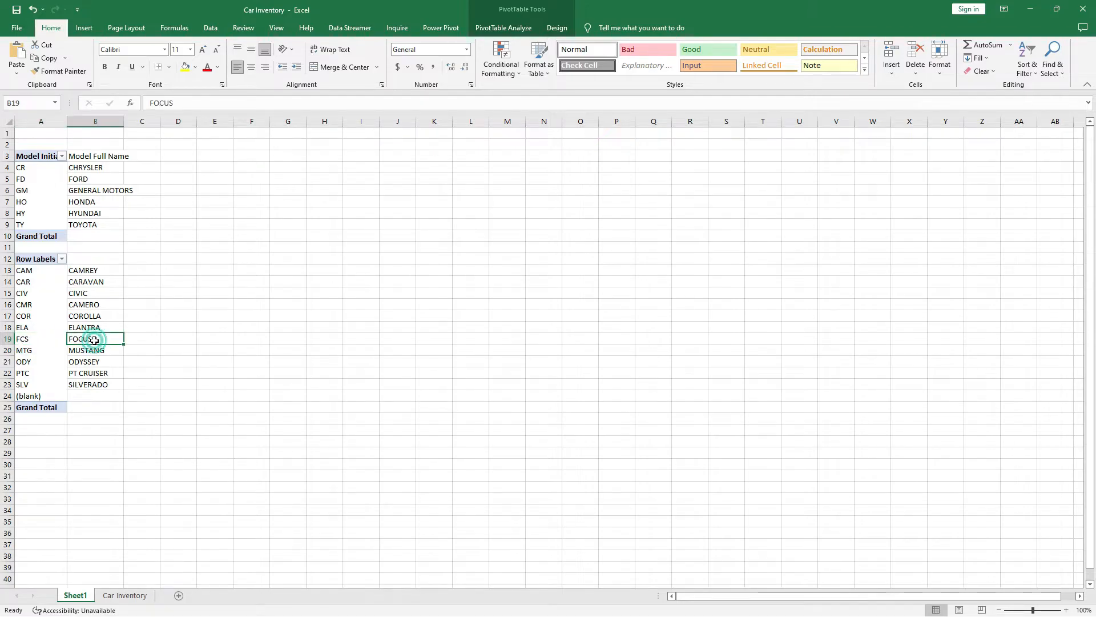
Check MUSTANG, the ODY and PTC entries, and SILVERADO, then review codes CAM through SLV.
left_click(35, 354)
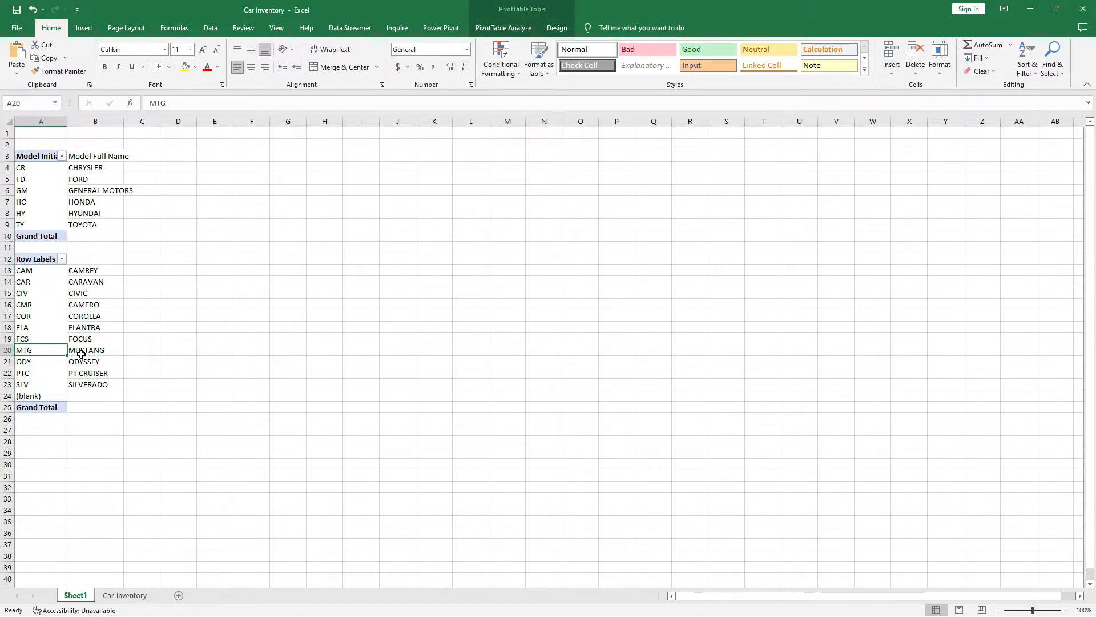
left_click(81, 354)
left_click(35, 362)
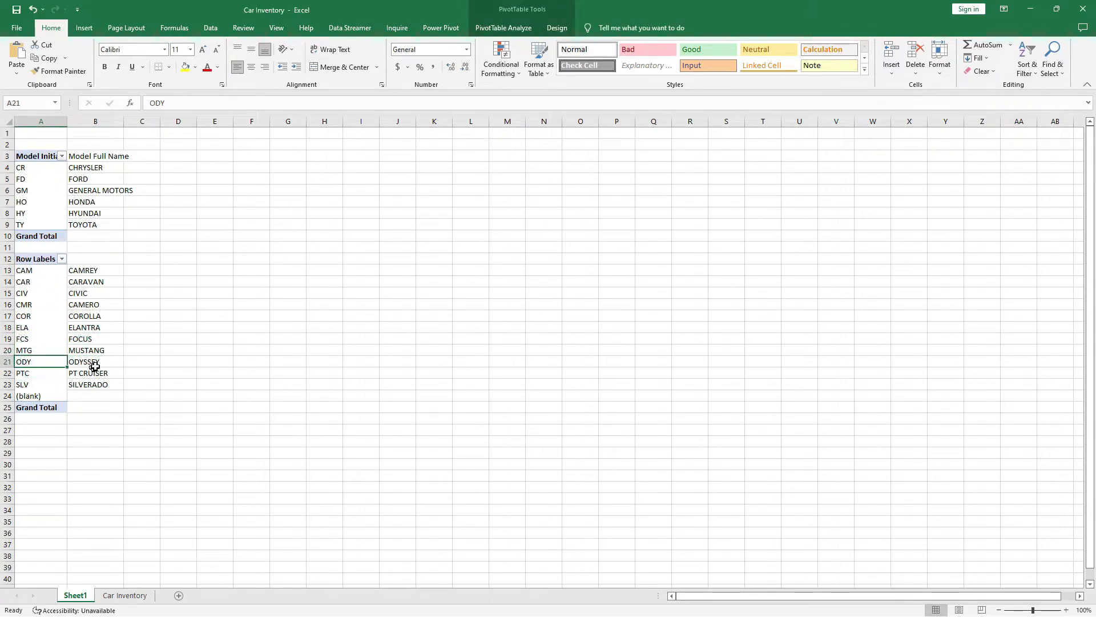
left_click(36, 374)
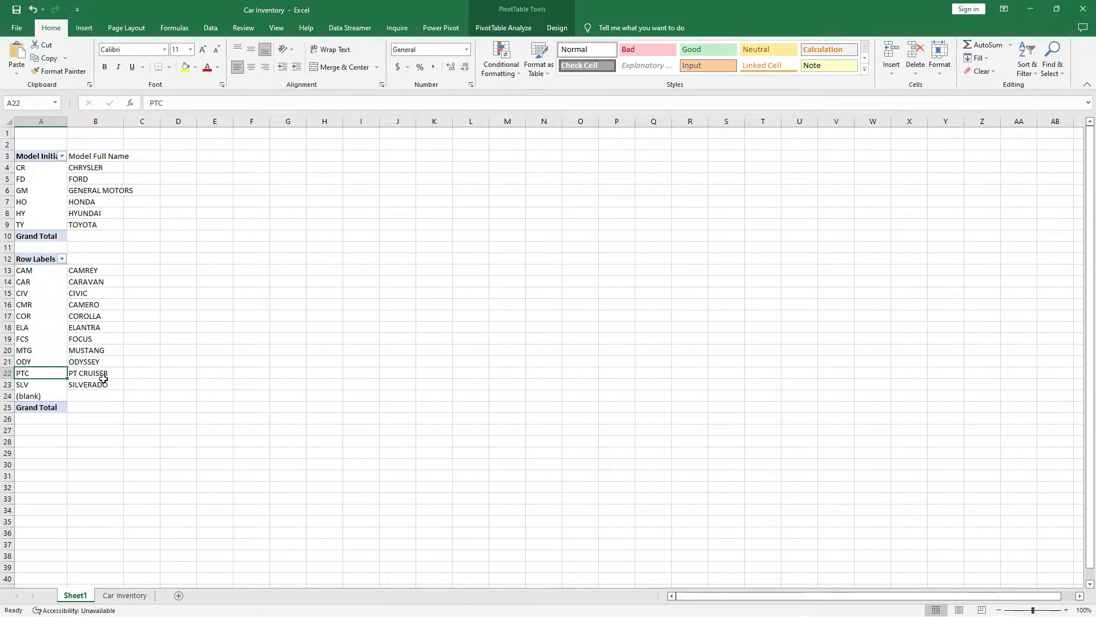
left_click(42, 384)
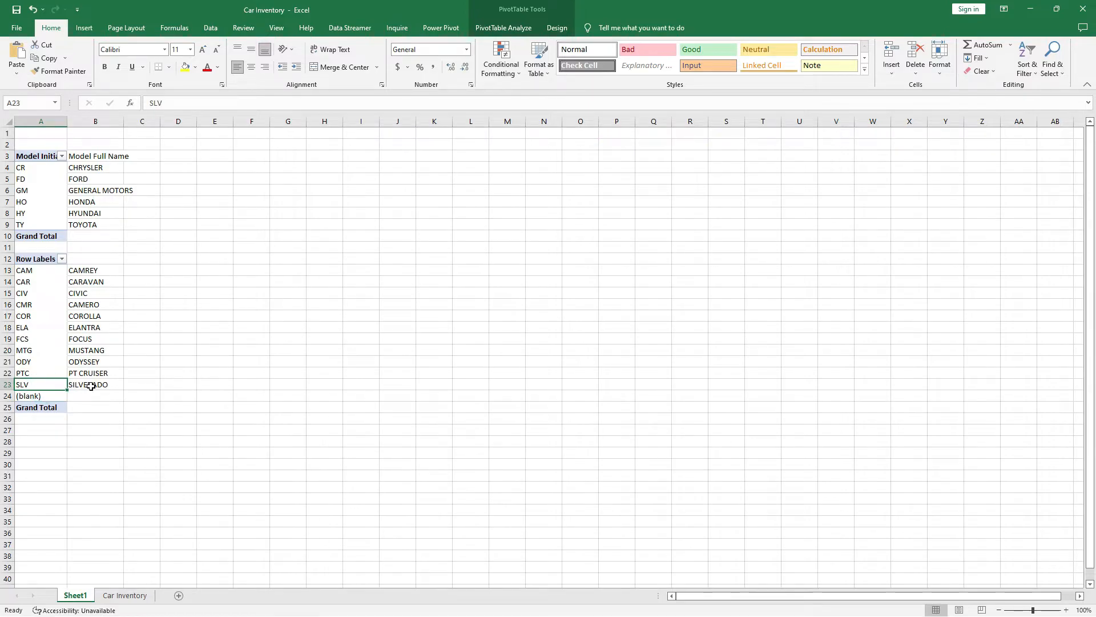
left_click(87, 384)
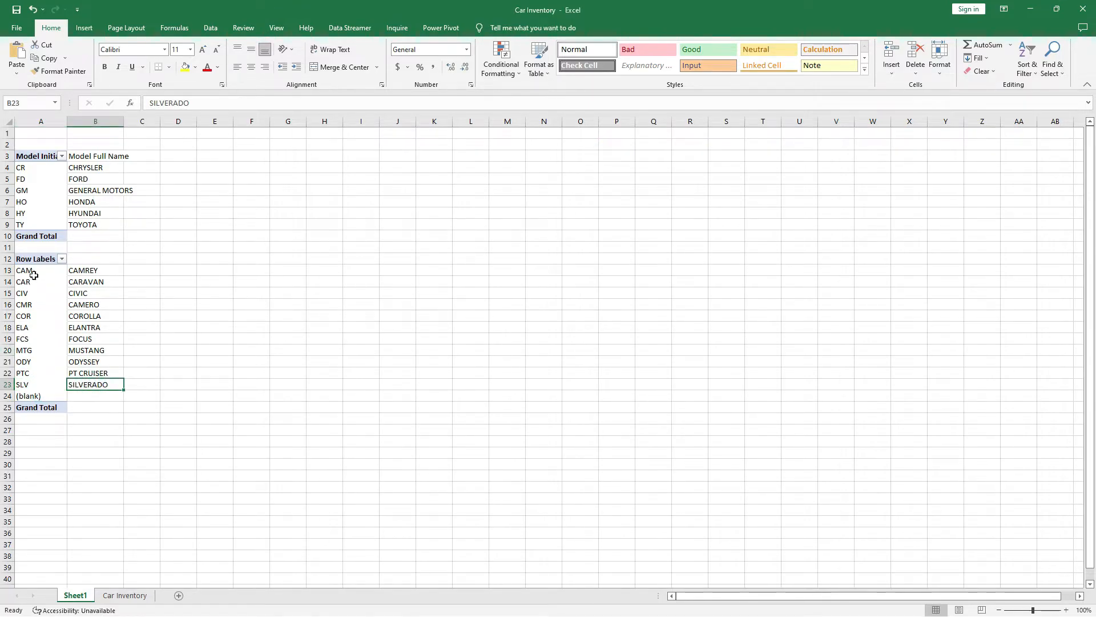
left_click_drag(28, 270, 57, 386)
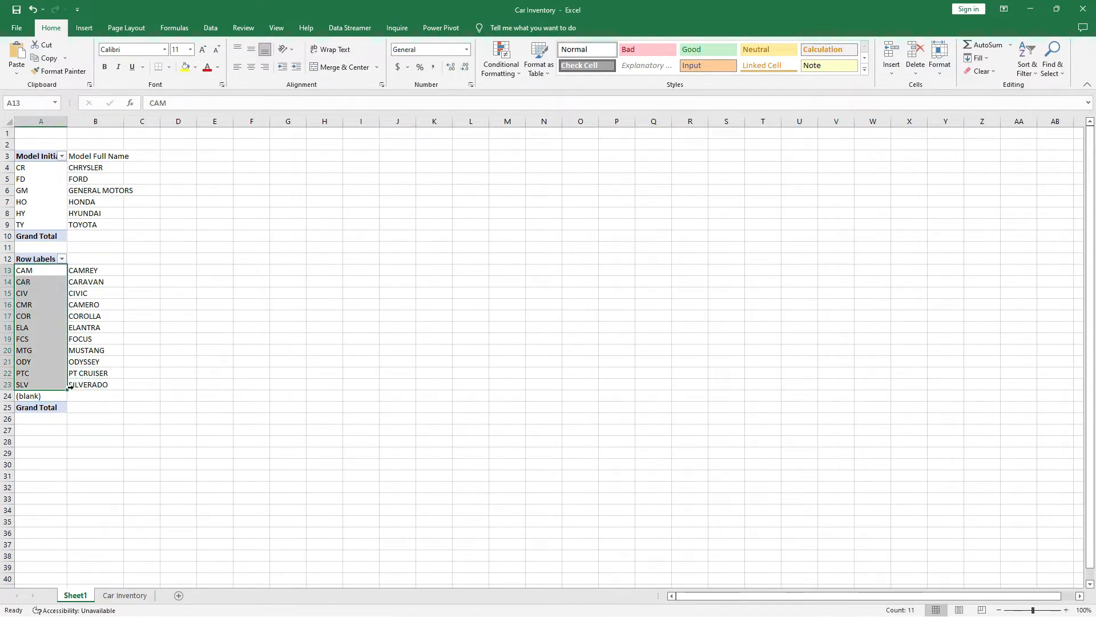
left_click(109, 398)
Start a VLOOKUP in E2 with D2's model code as the lookup value.
left_click(125, 595)
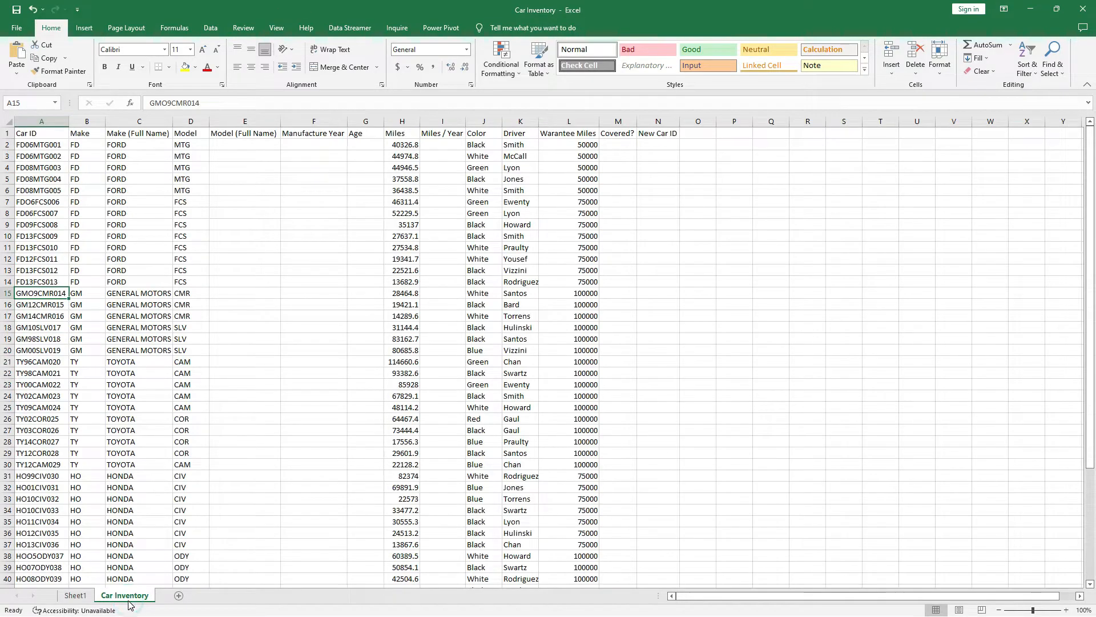
left_click(255, 145)
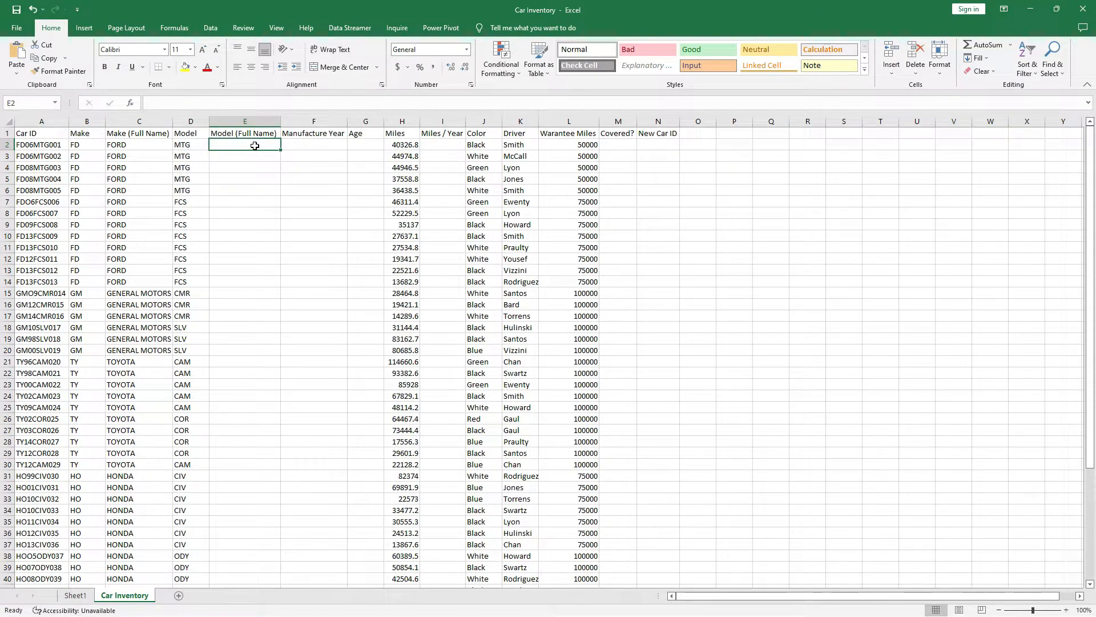
type("=")
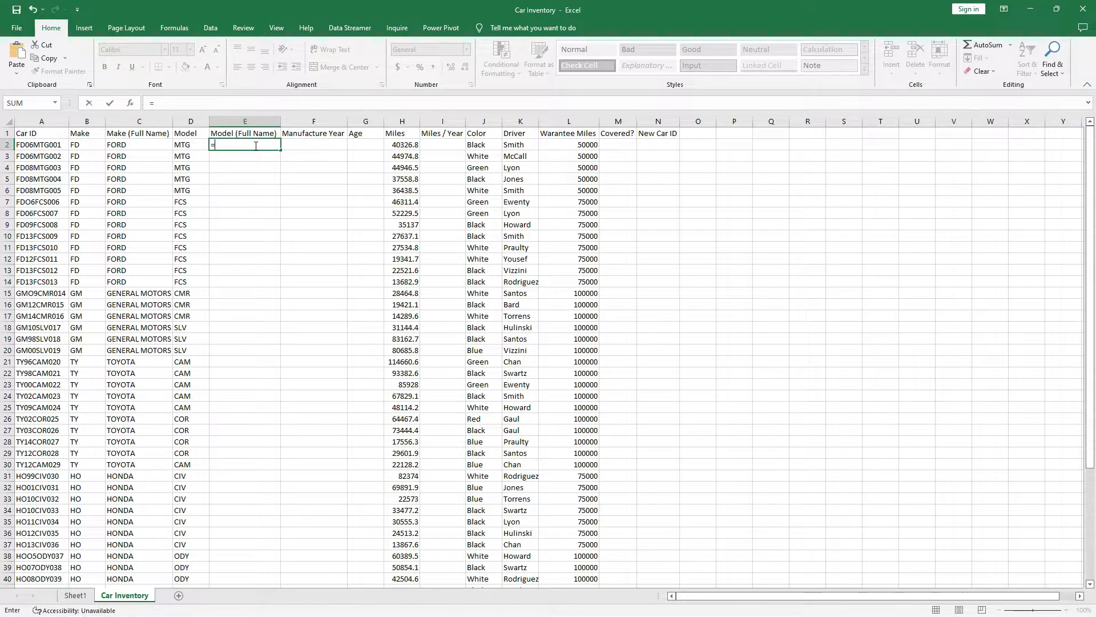
type("VLOOK")
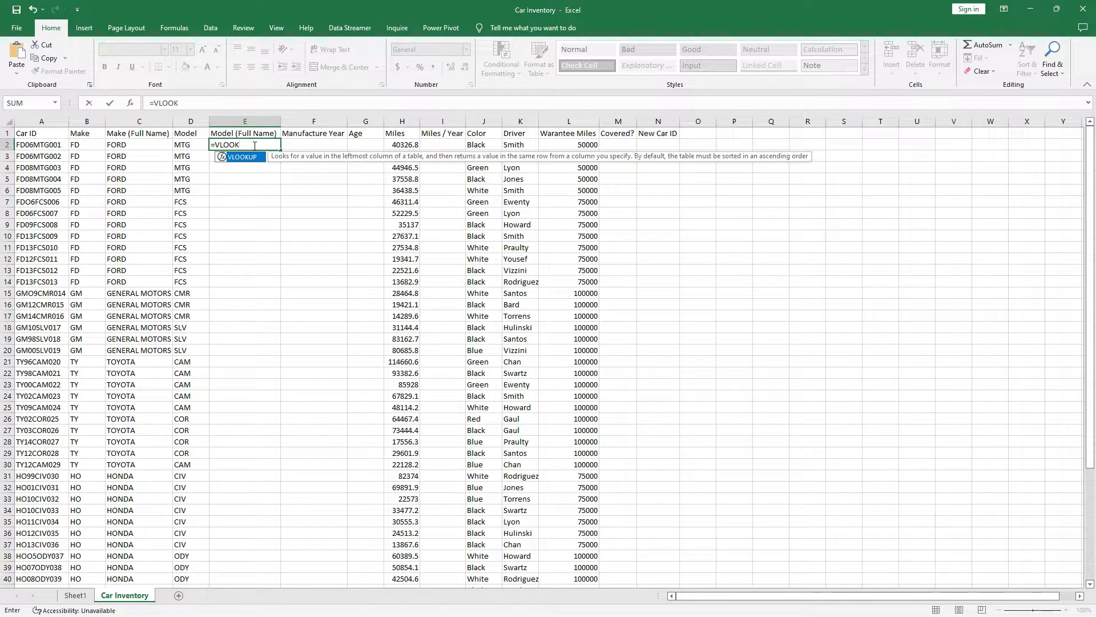
double_click(243, 157)
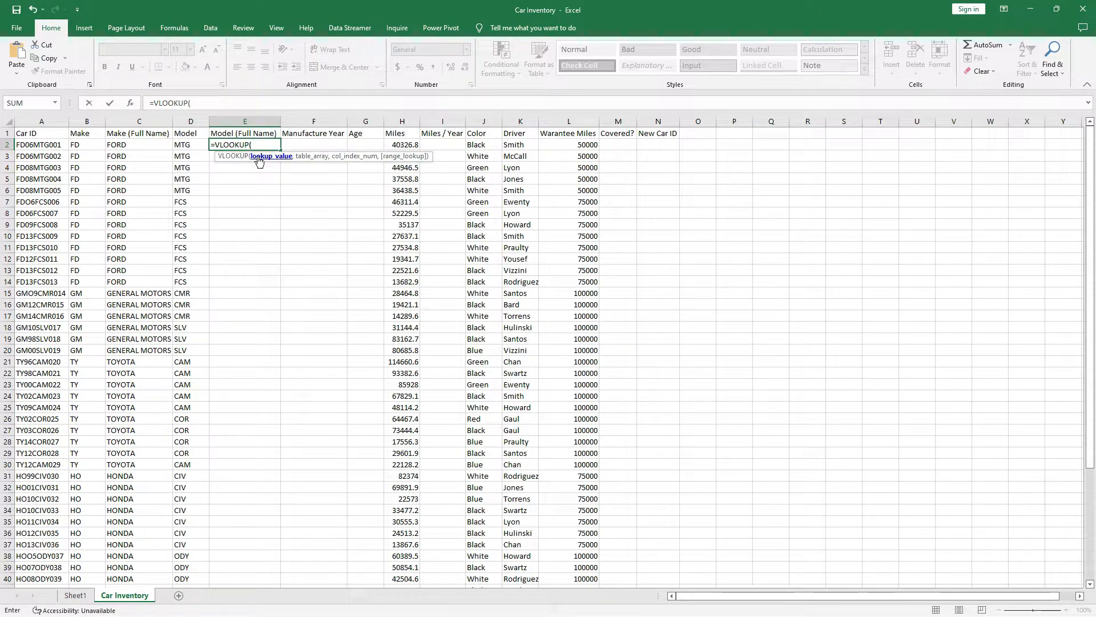
left_click(188, 145)
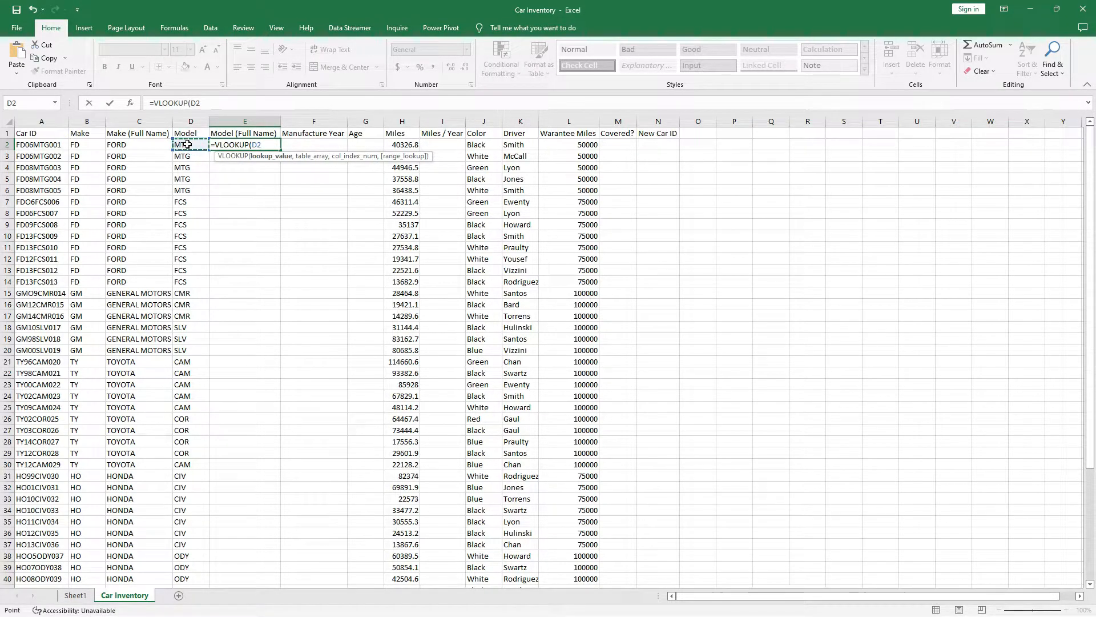
type(",")
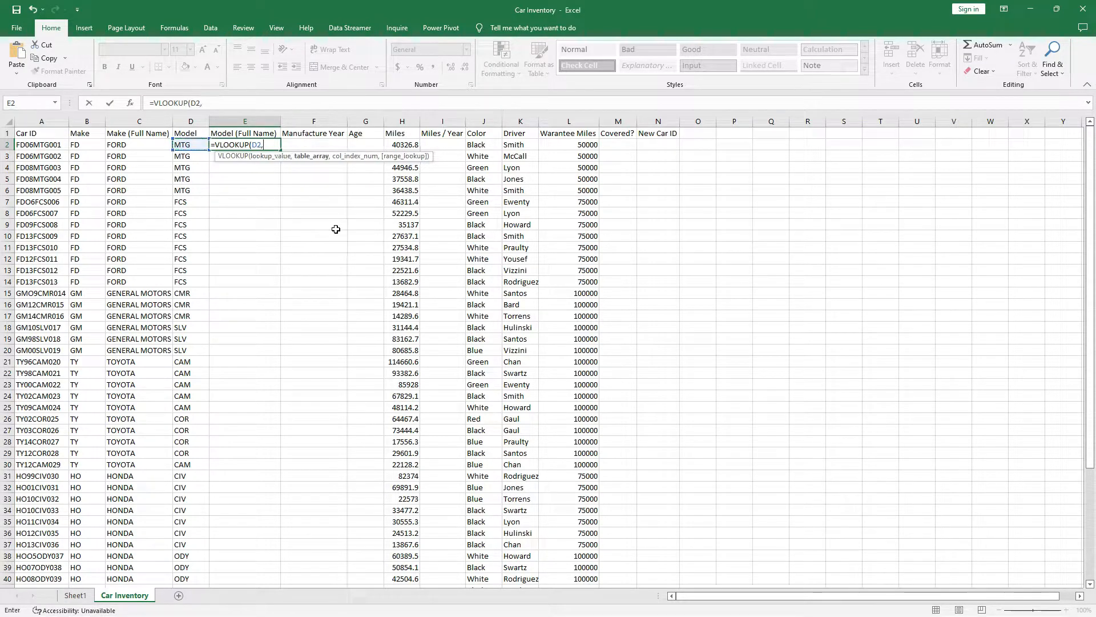
Complete it with range Sheet1!A13:B23, column 2 and exact match 0, returning MUSTANG.
left_click(75, 596)
left_click(36, 270)
left_click_drag(71, 286, 103, 385)
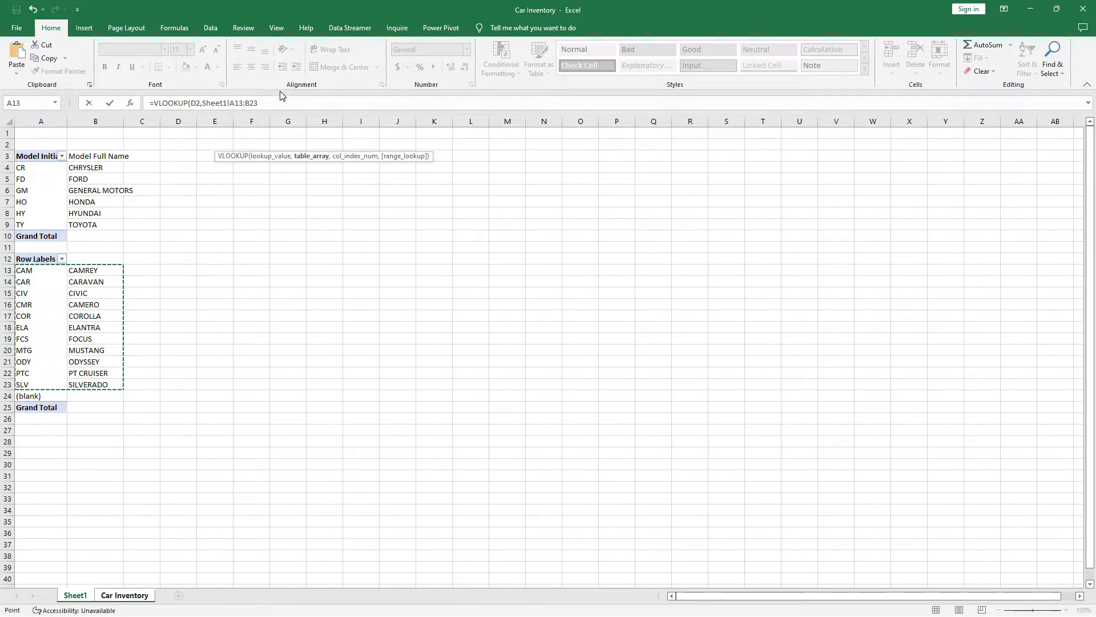
type(",")
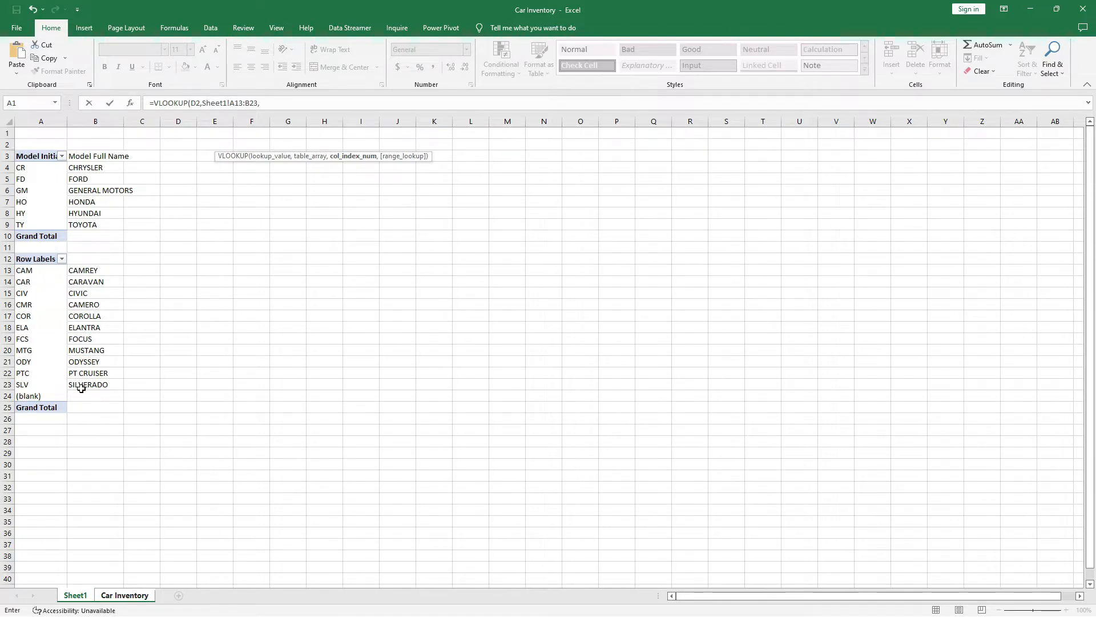
left_click(271, 103)
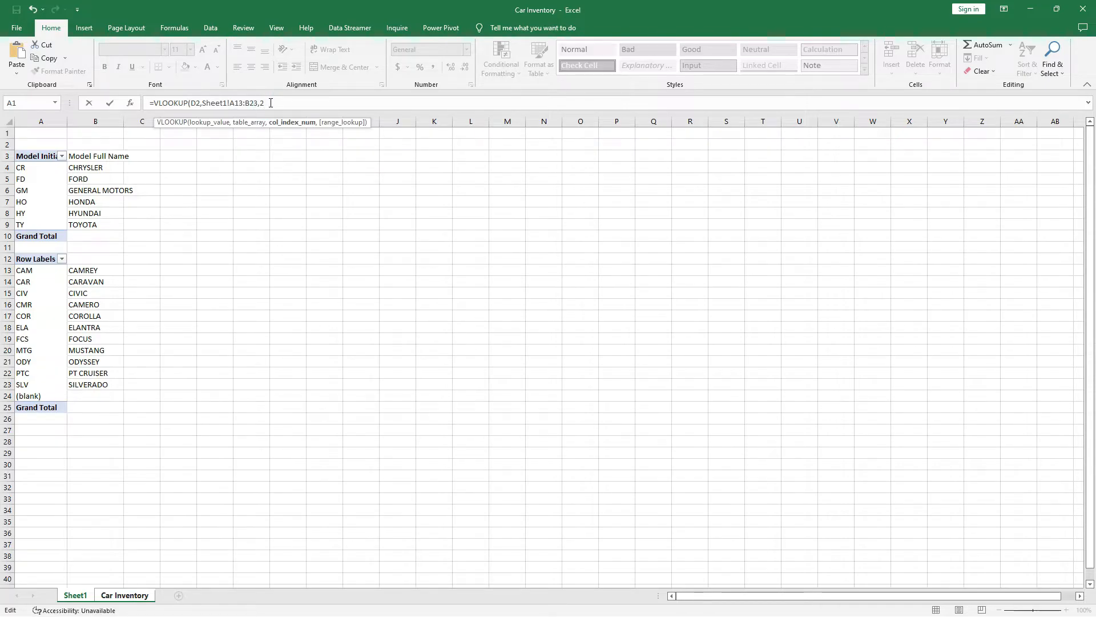
type(",")
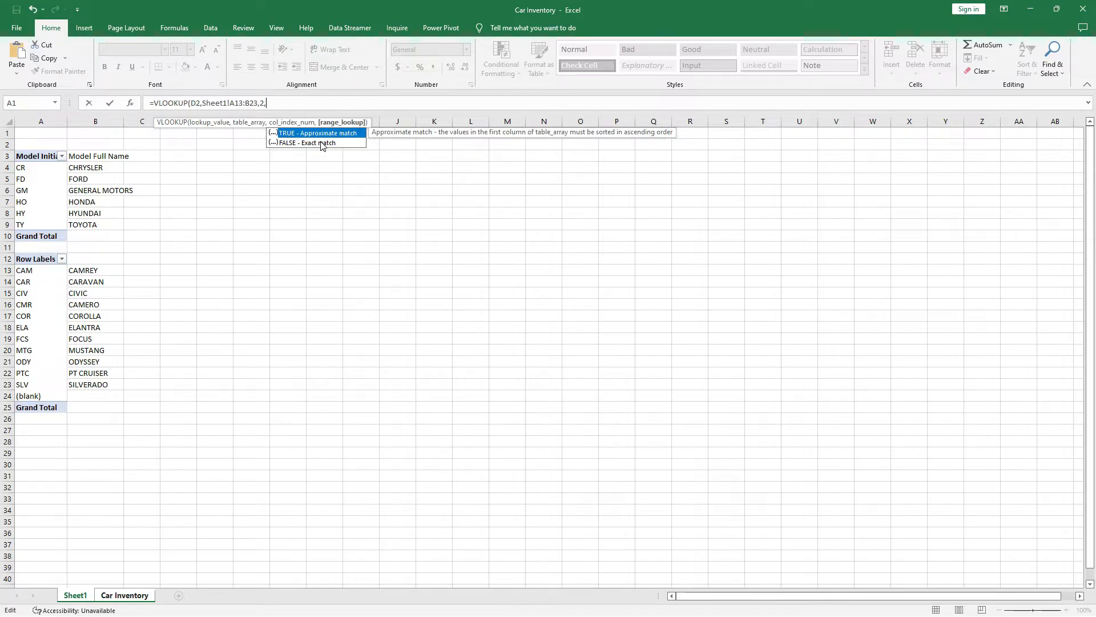
type("0)")
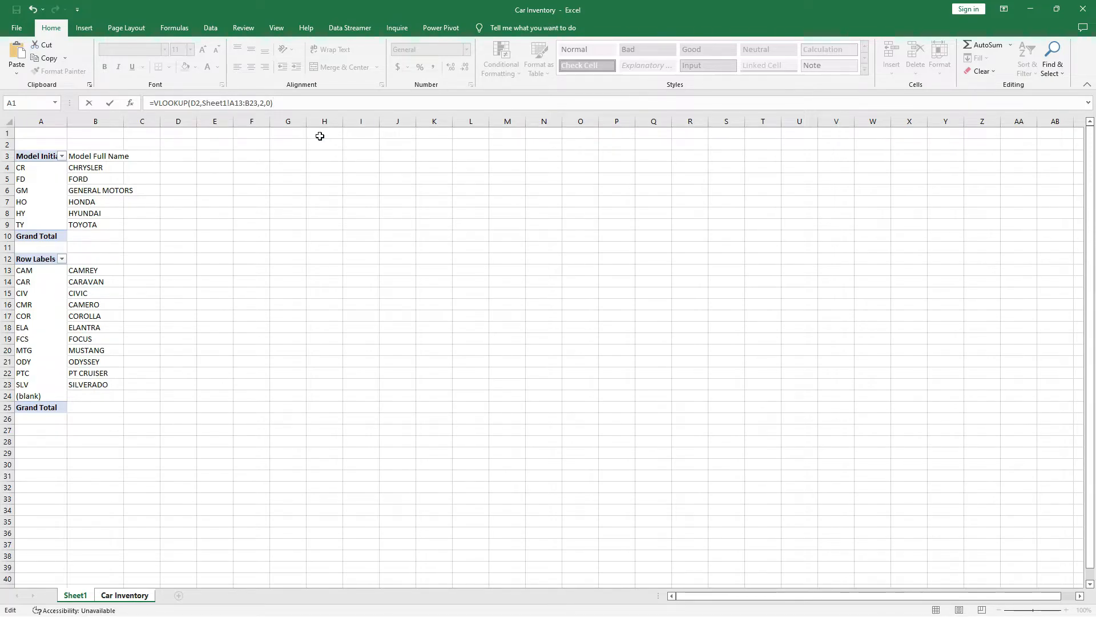
key("Return")
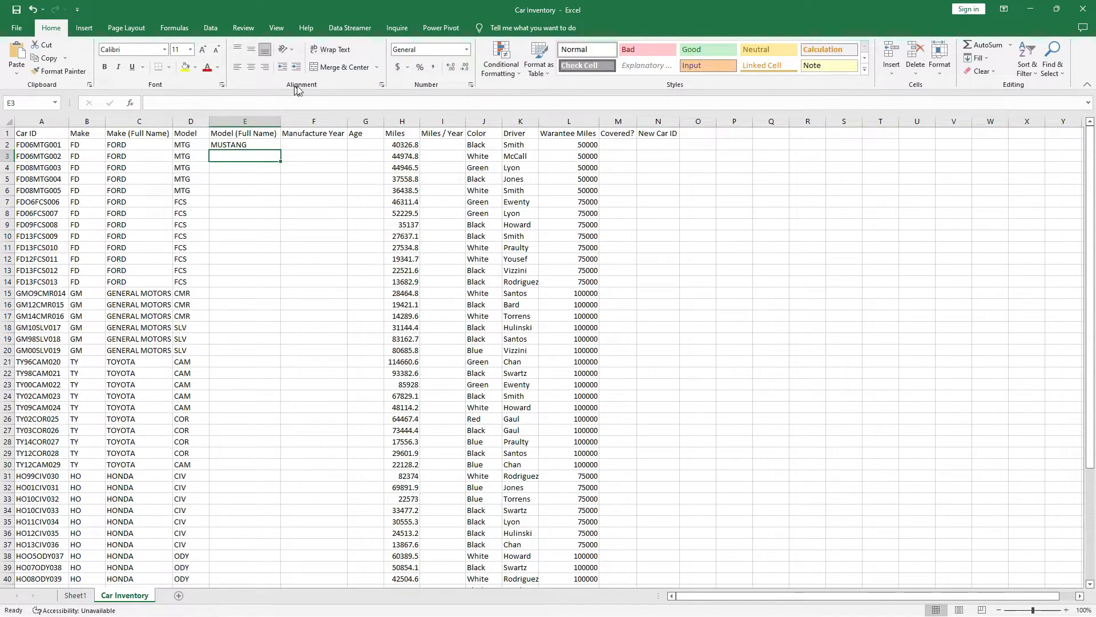
Add $ signs so E2's lookup range becomes Sheet1!$A$13:$B$23.
left_click(247, 146)
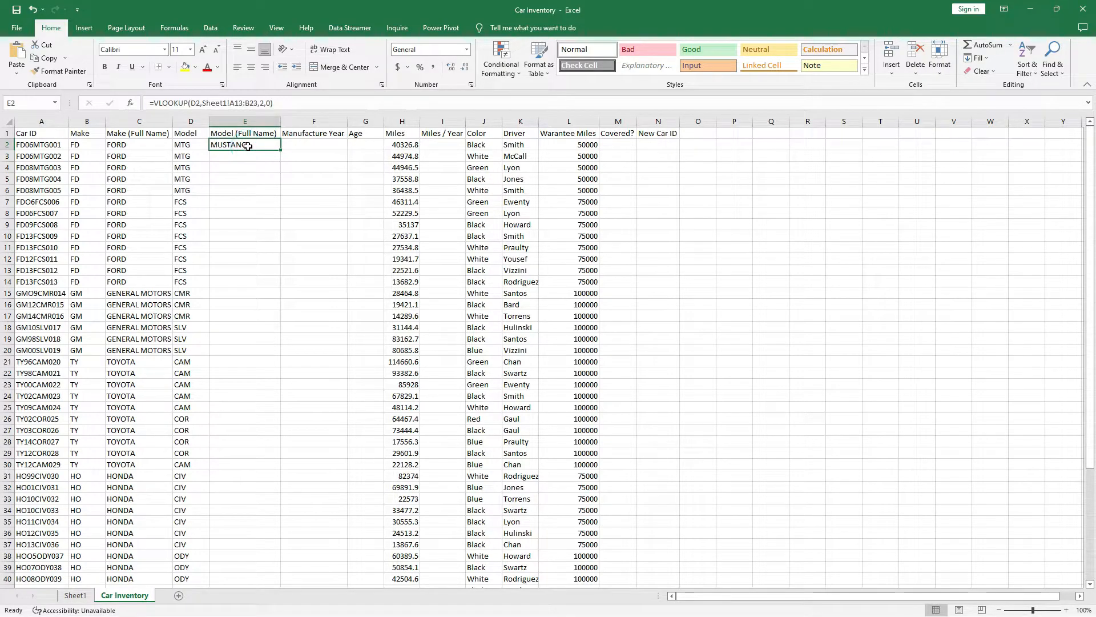
left_click(229, 102)
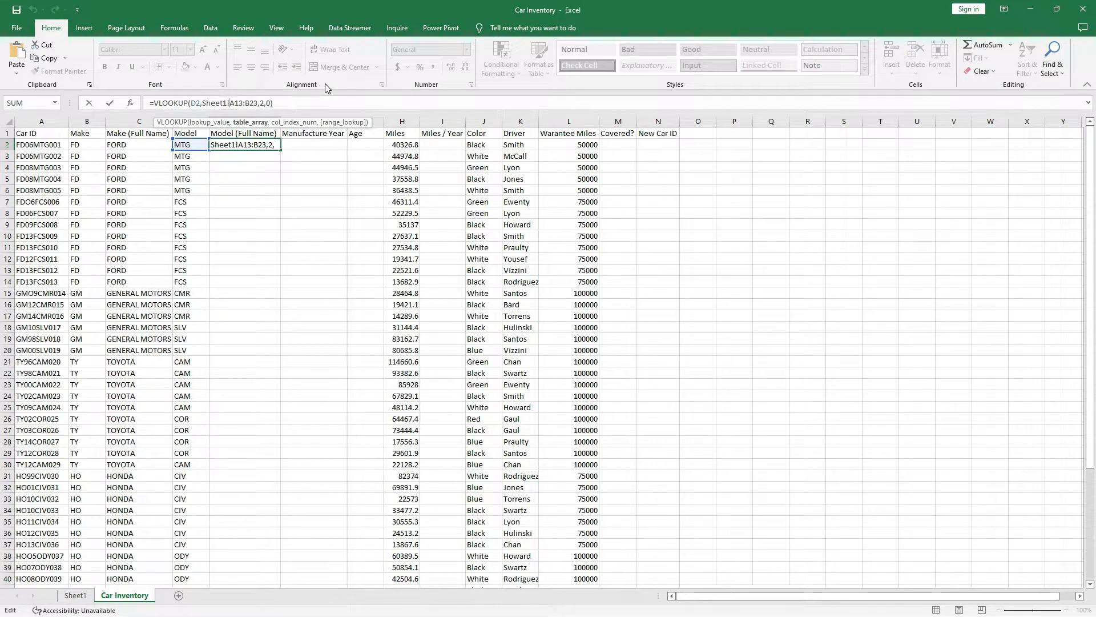
type("$")
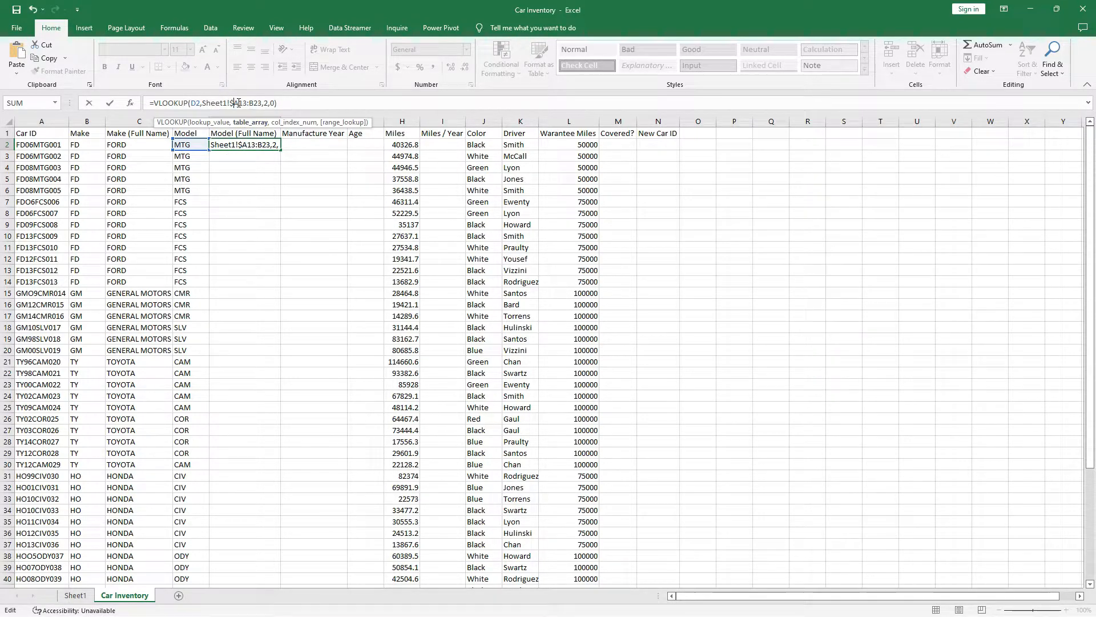
left_click(239, 103)
type("$")
left_click(257, 103)
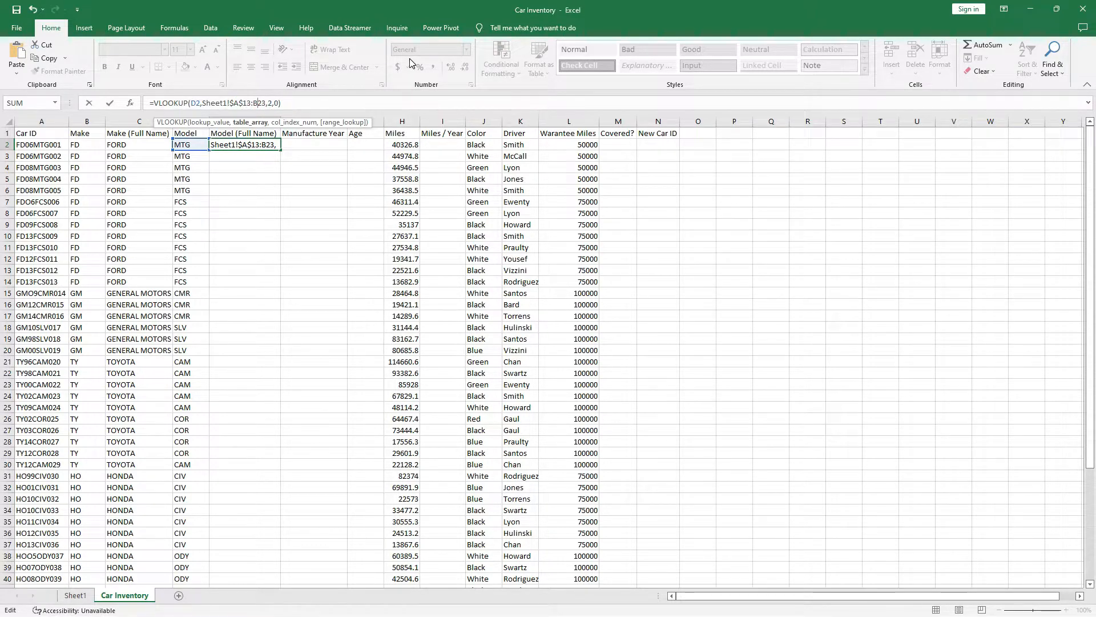
type("$")
key("Left")
key("Left")
type("$")
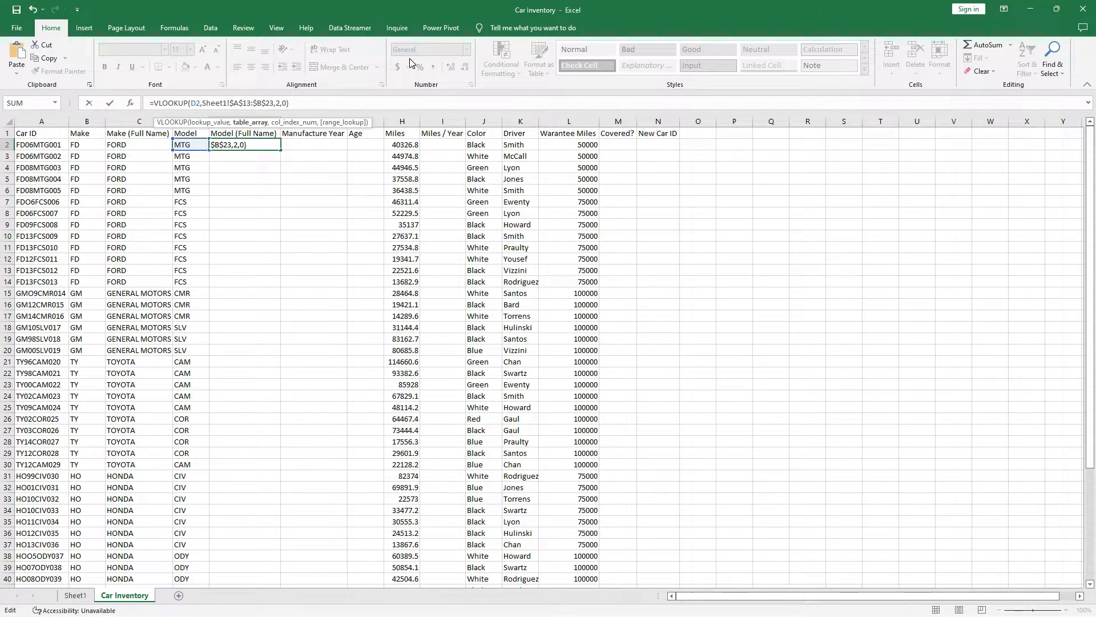
key("Return")
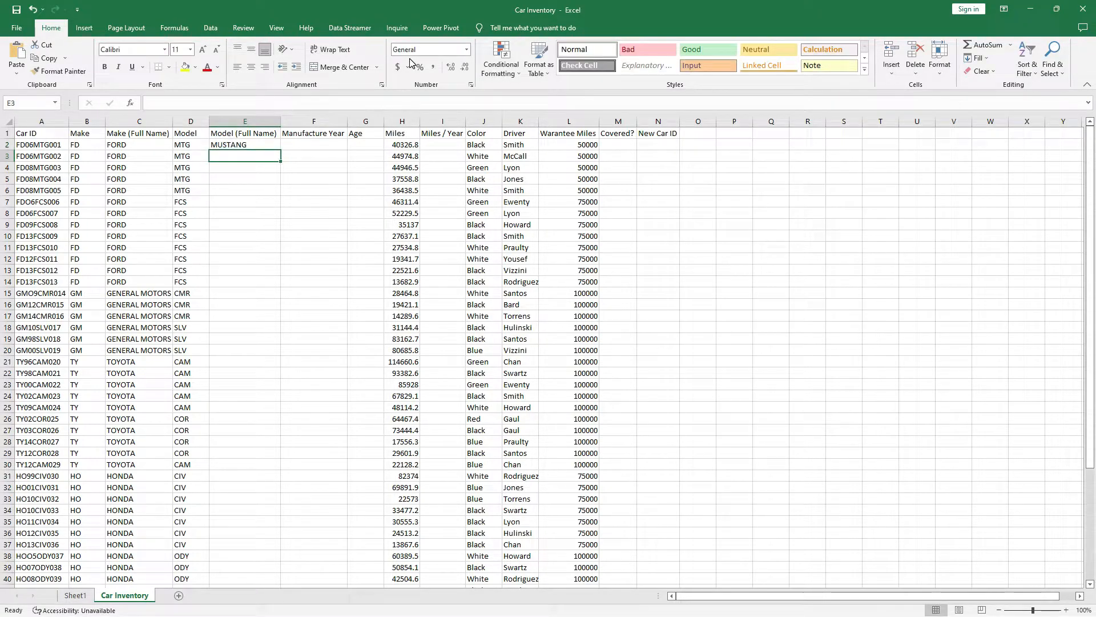
Copy E2's VLOOKUP down to E53, showing names like MUSTANG, FOCUS and CIVIC.
left_click(245, 146)
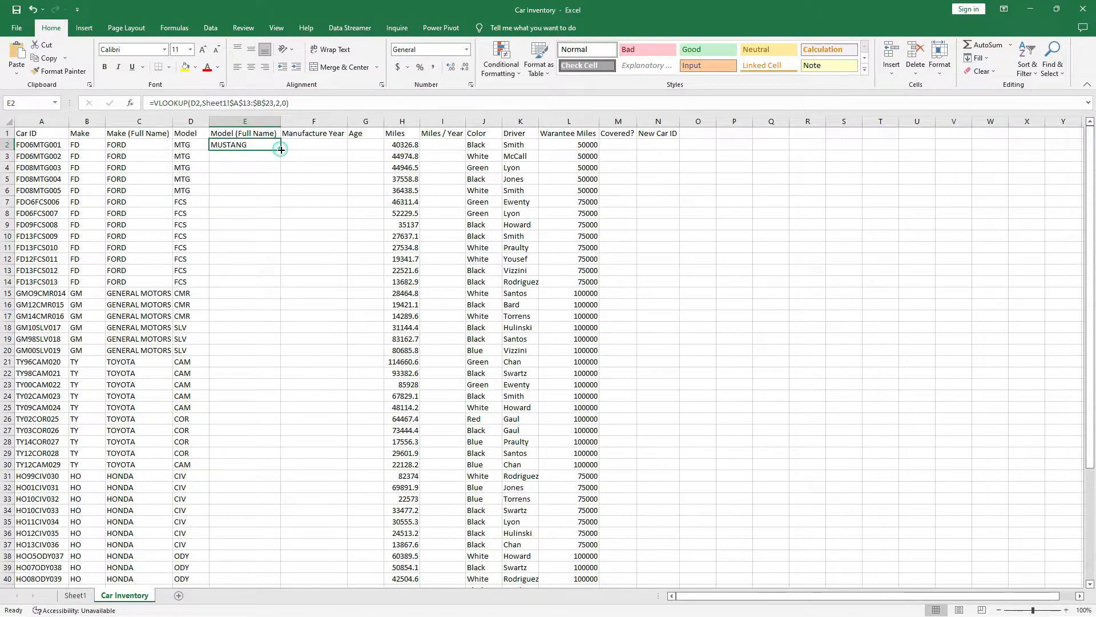
double_click(281, 150)
scroll(213, 360, "down", 1)
scroll(214, 360, "down", 10)
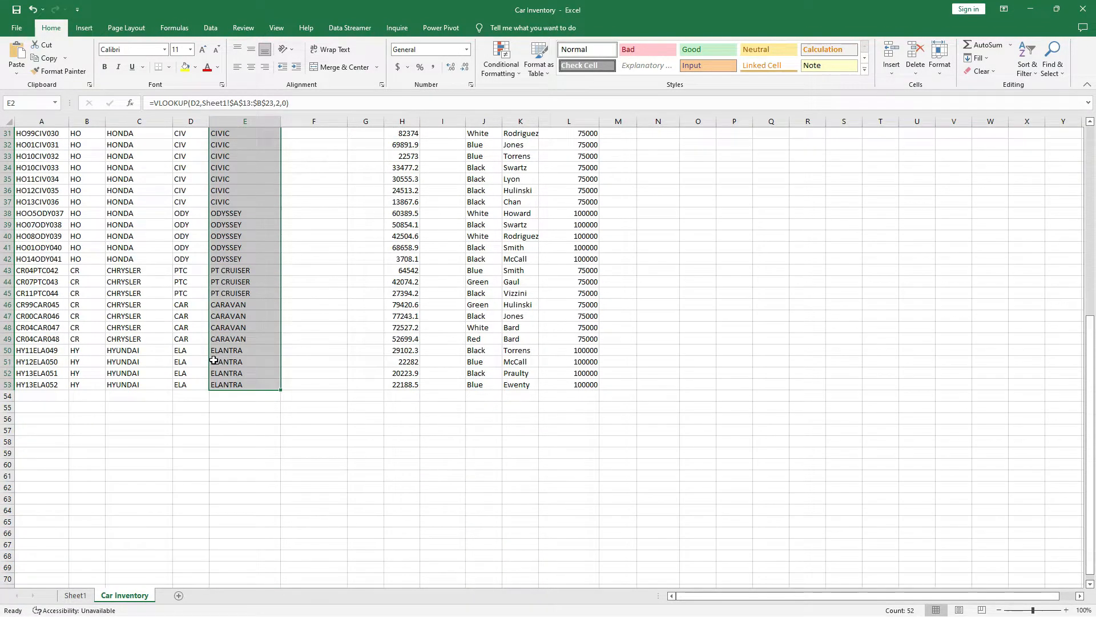
scroll(214, 360, "up", 10)
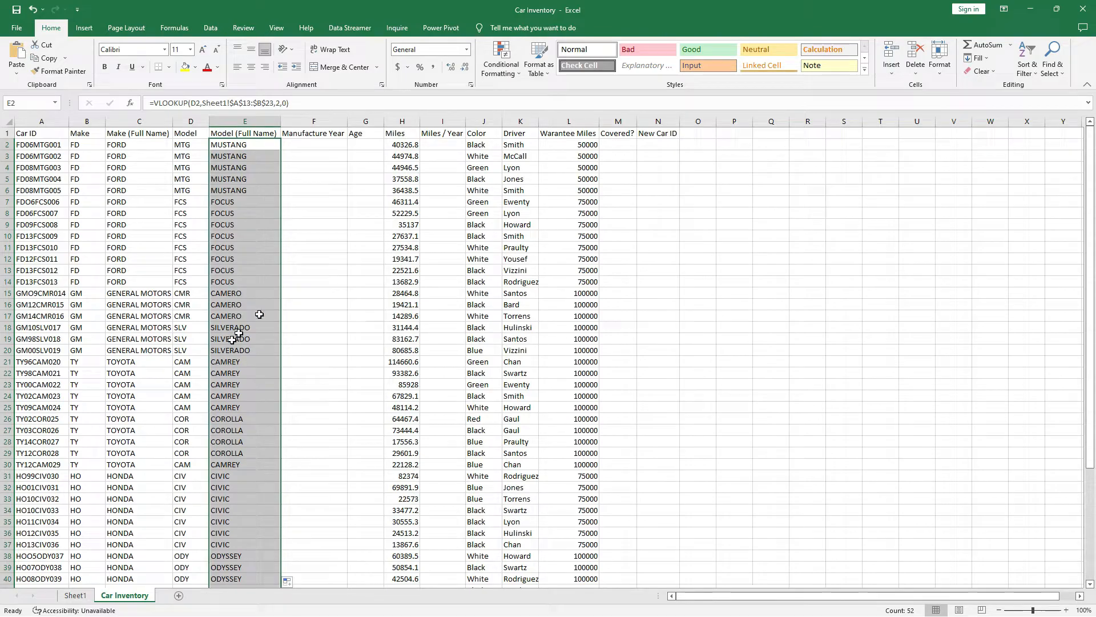
left_click(316, 144)
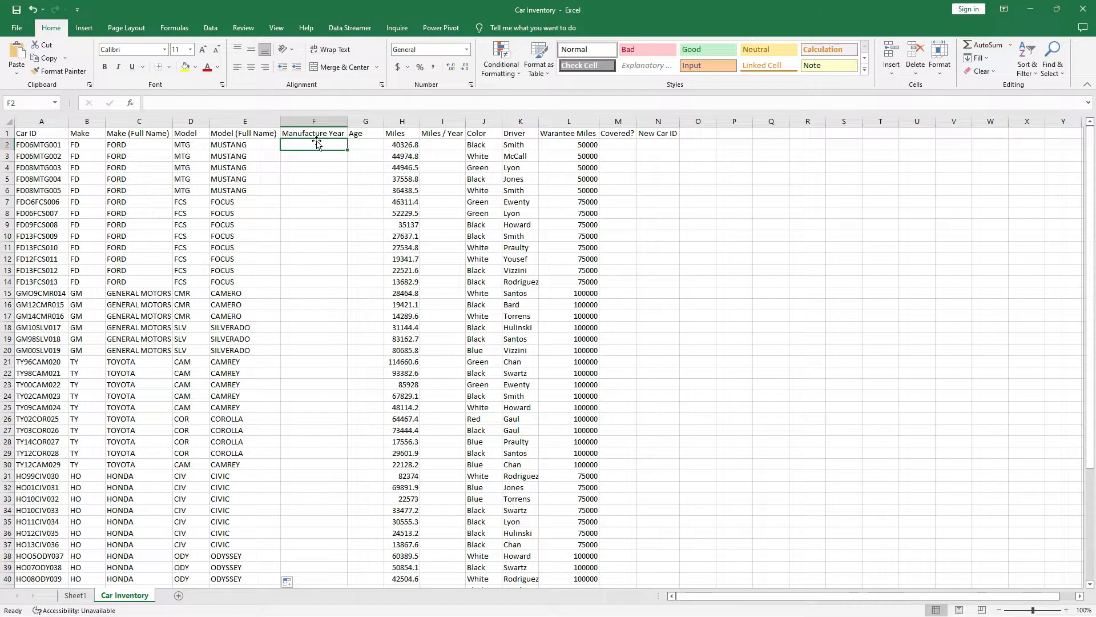
left_click(36, 145)
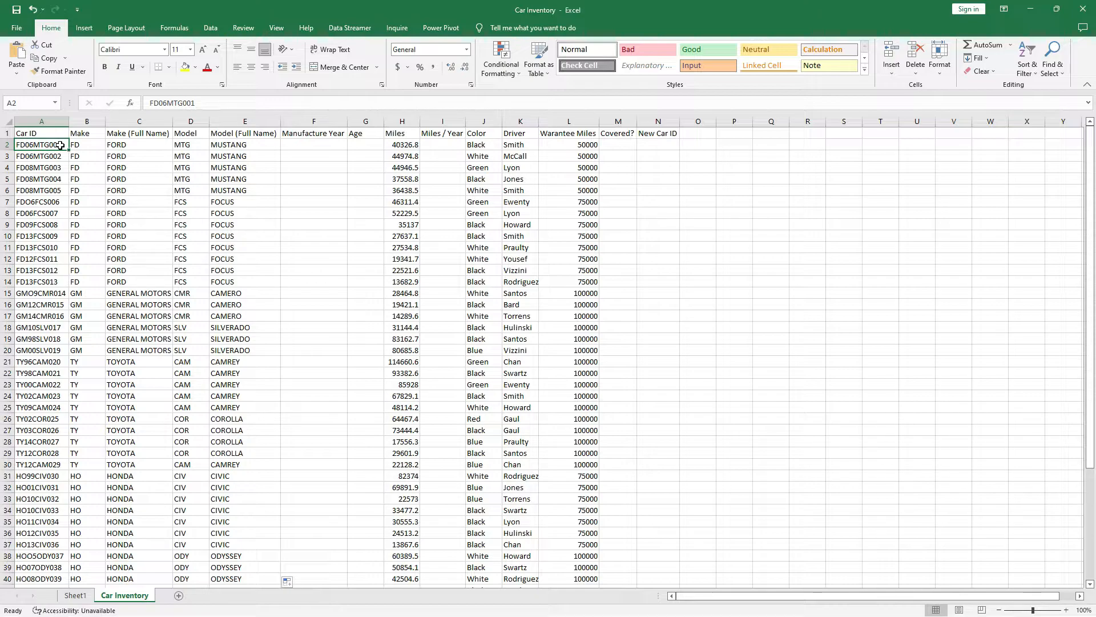
Enter =MID(A2,3,2) in F2 to extract the year 06 from the first Car ID.
left_click(301, 145)
type("=")
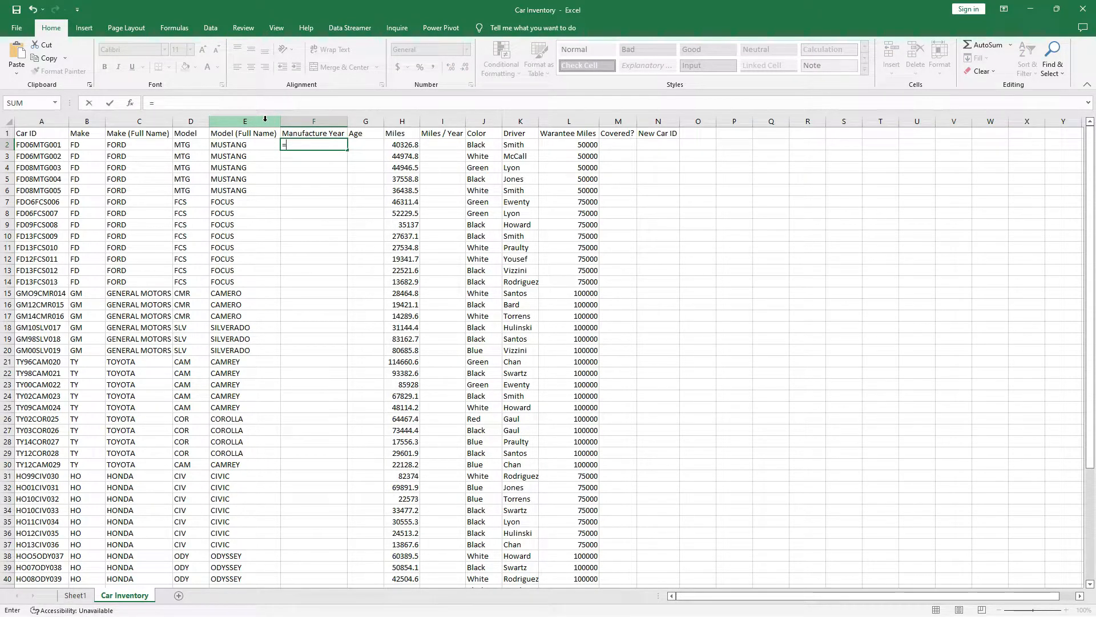
type("mid")
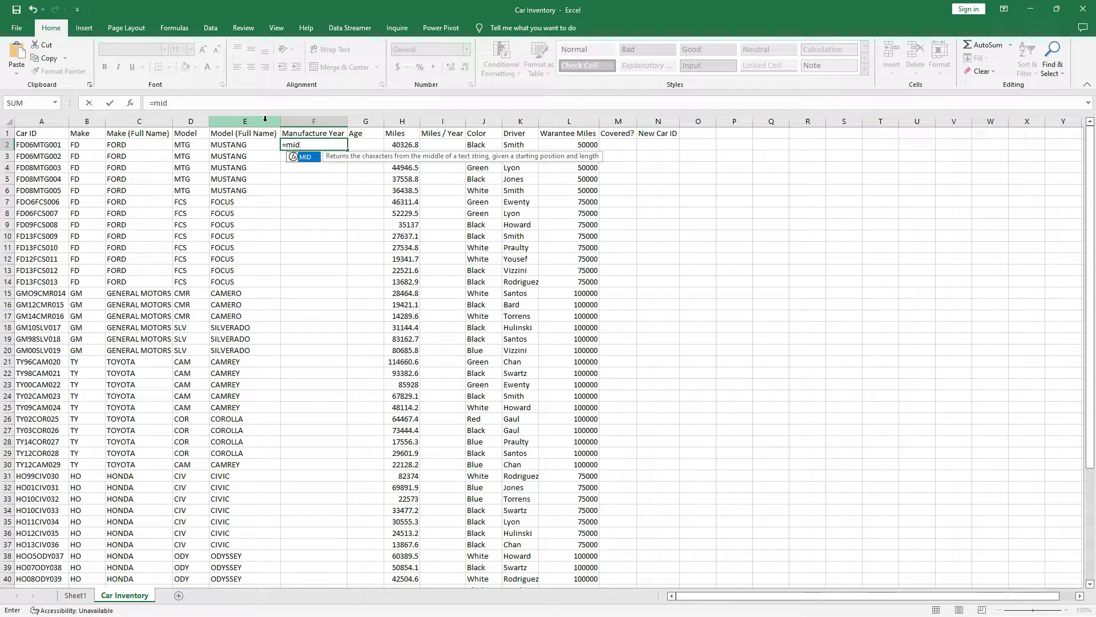
double_click(305, 156)
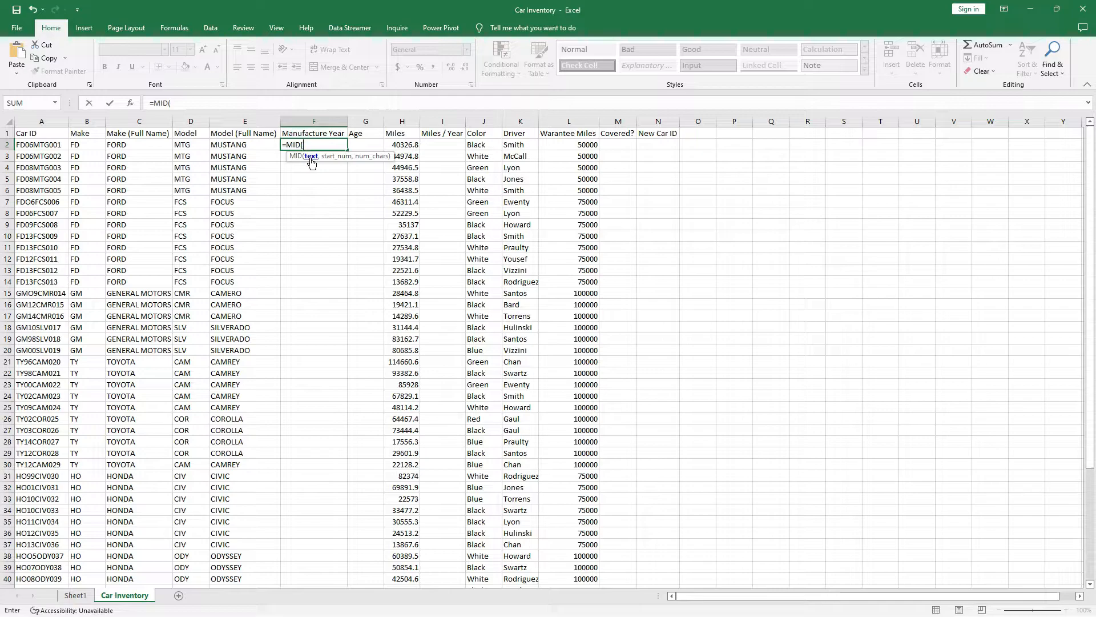
left_click(46, 148)
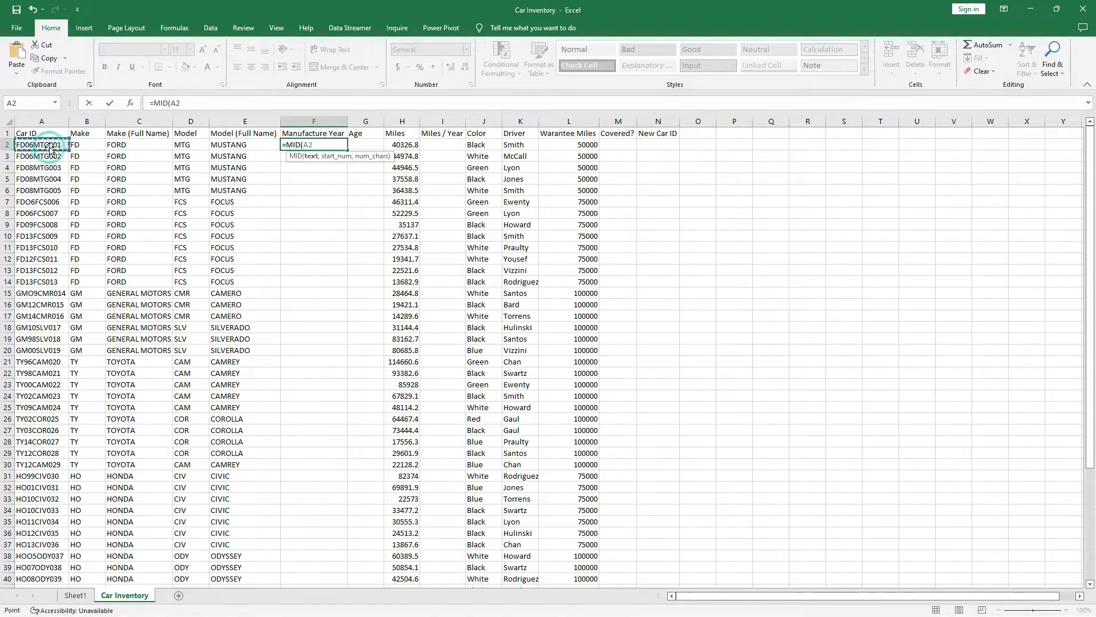
type(",")
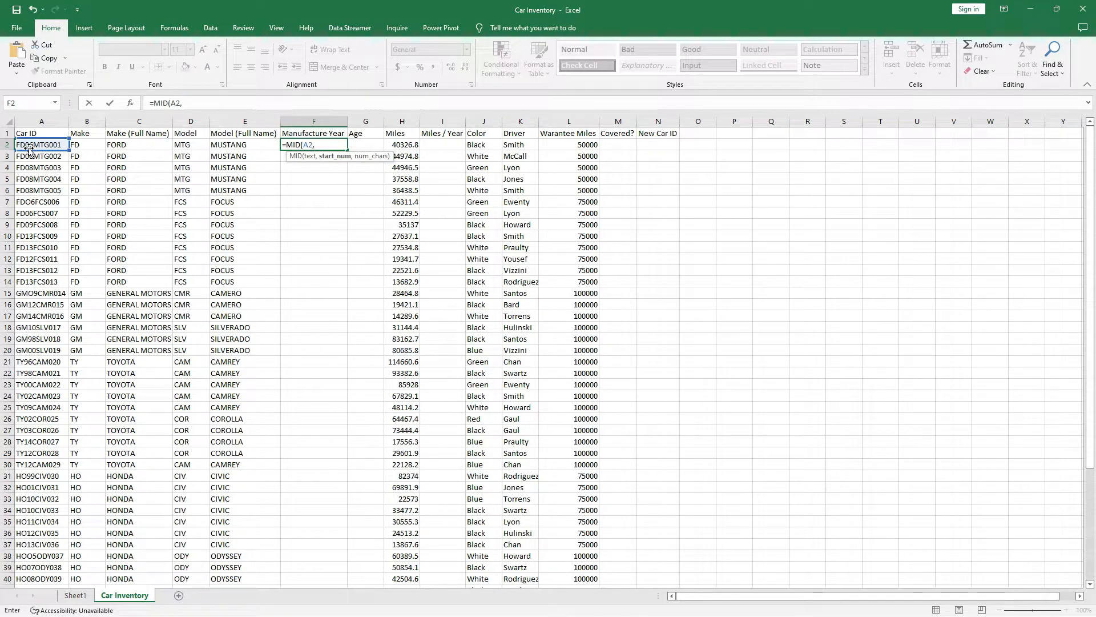
type("3,")
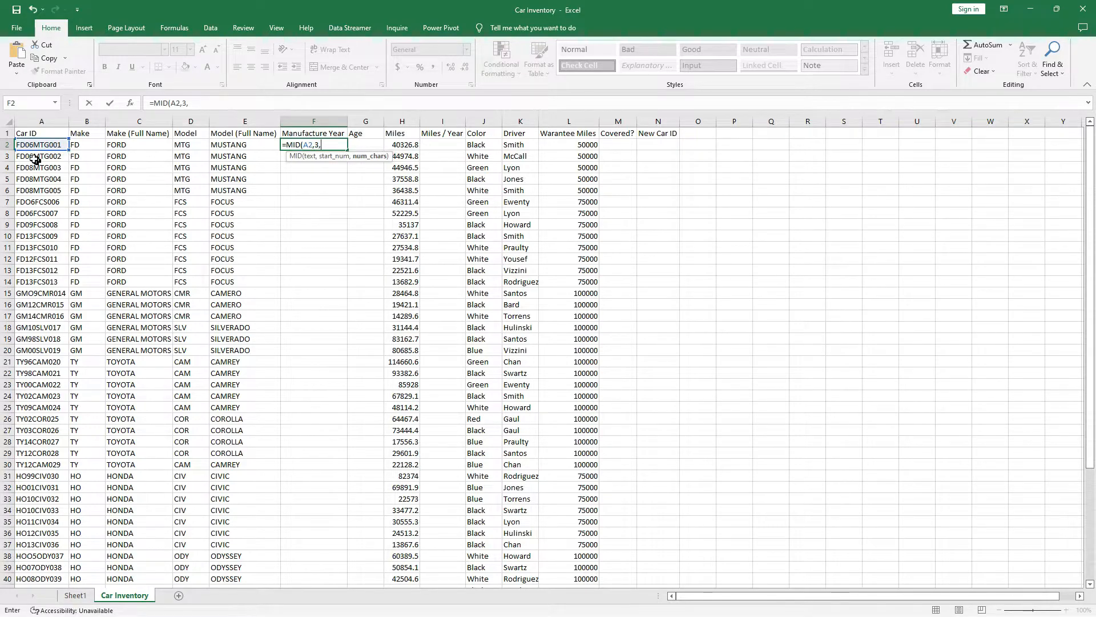
type("2)")
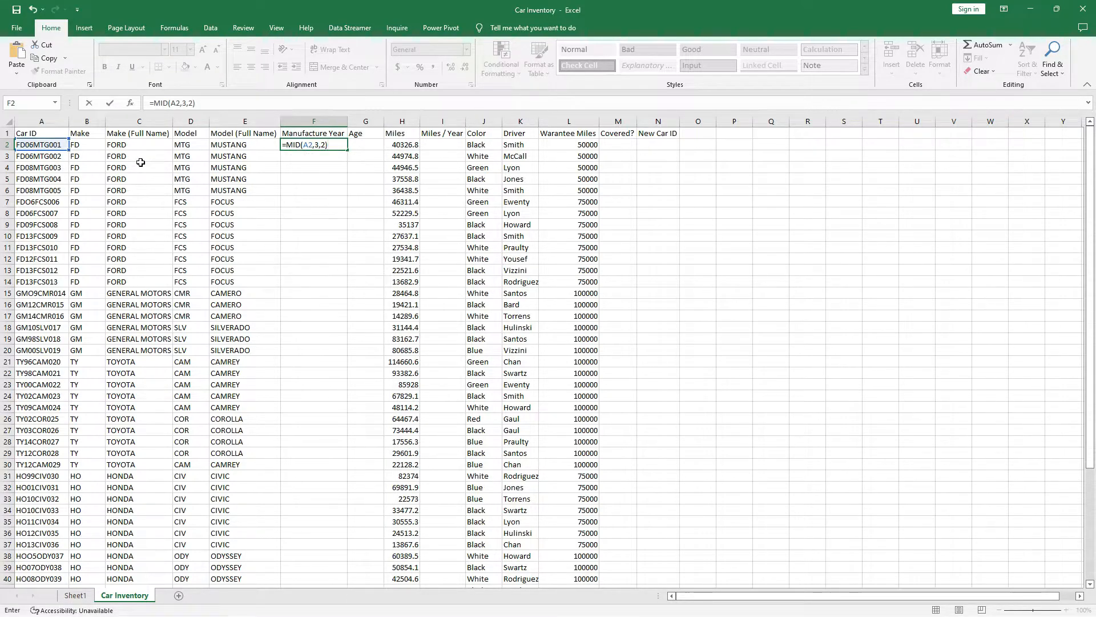
key("Return")
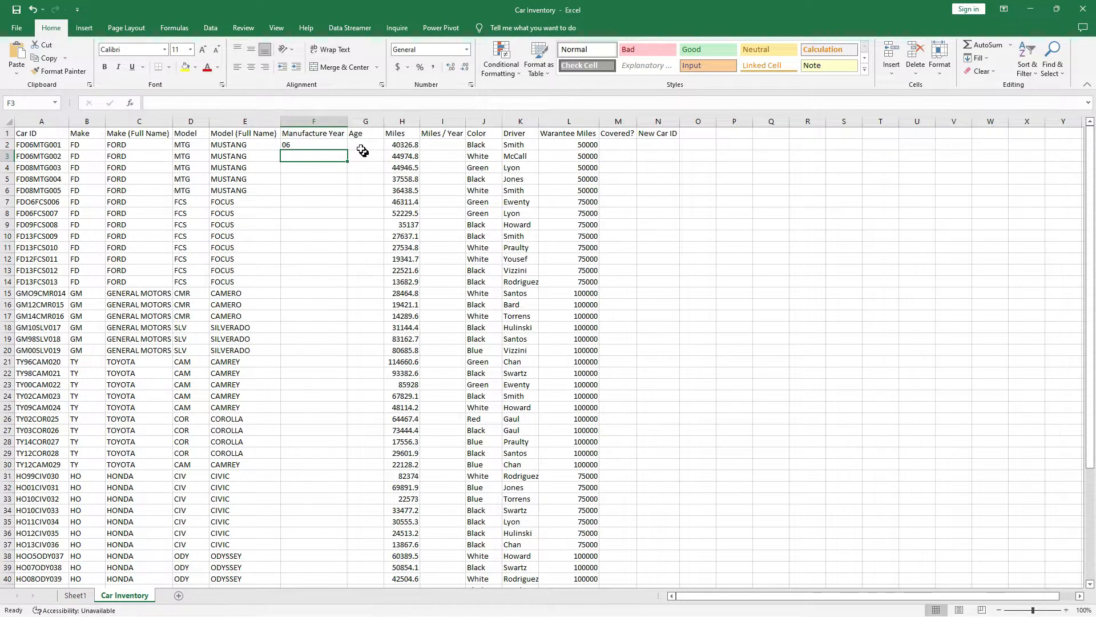
Copy F2's MID formula down to F53, then spot-check the years in rows 7 and 15.
left_click(340, 144)
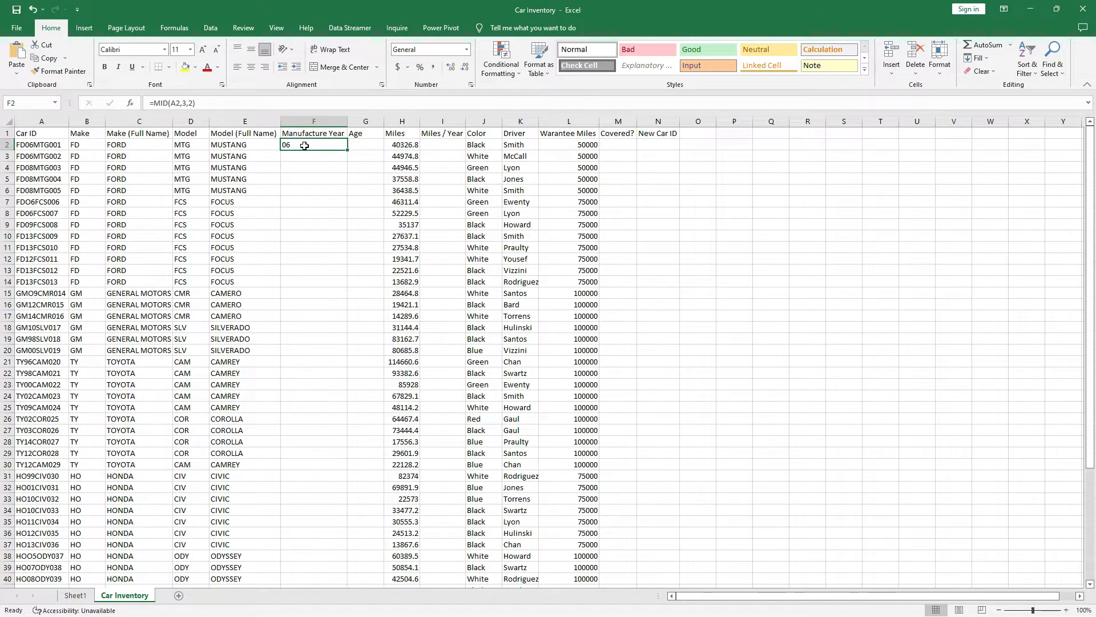
double_click(348, 151)
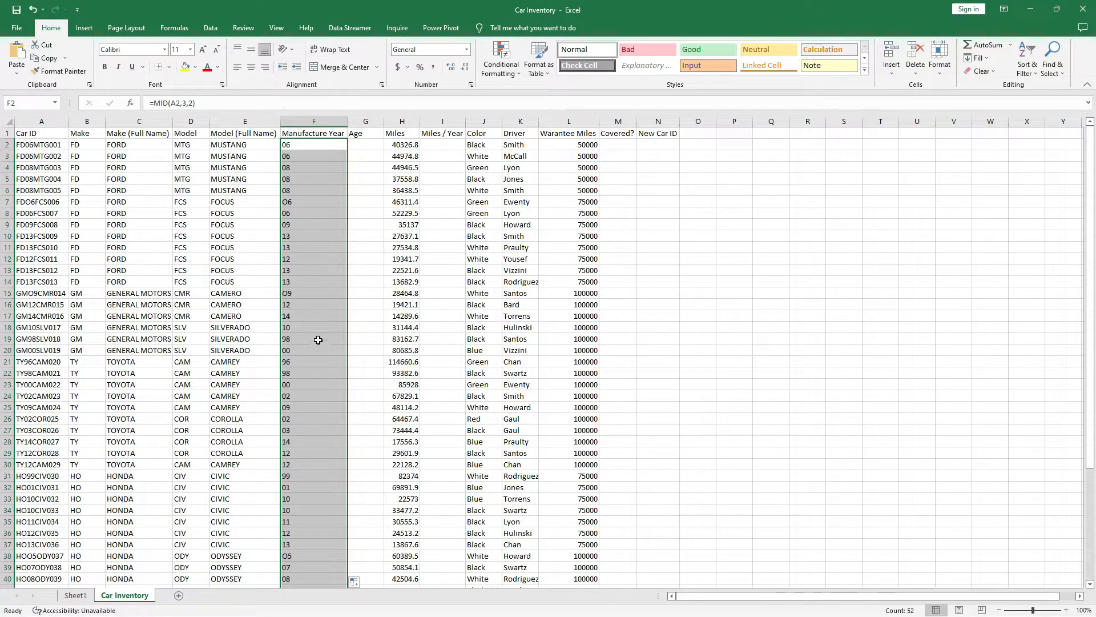
scroll(320, 348, "down", 10)
scroll(320, 347, "up", 10)
left_click(10, 292)
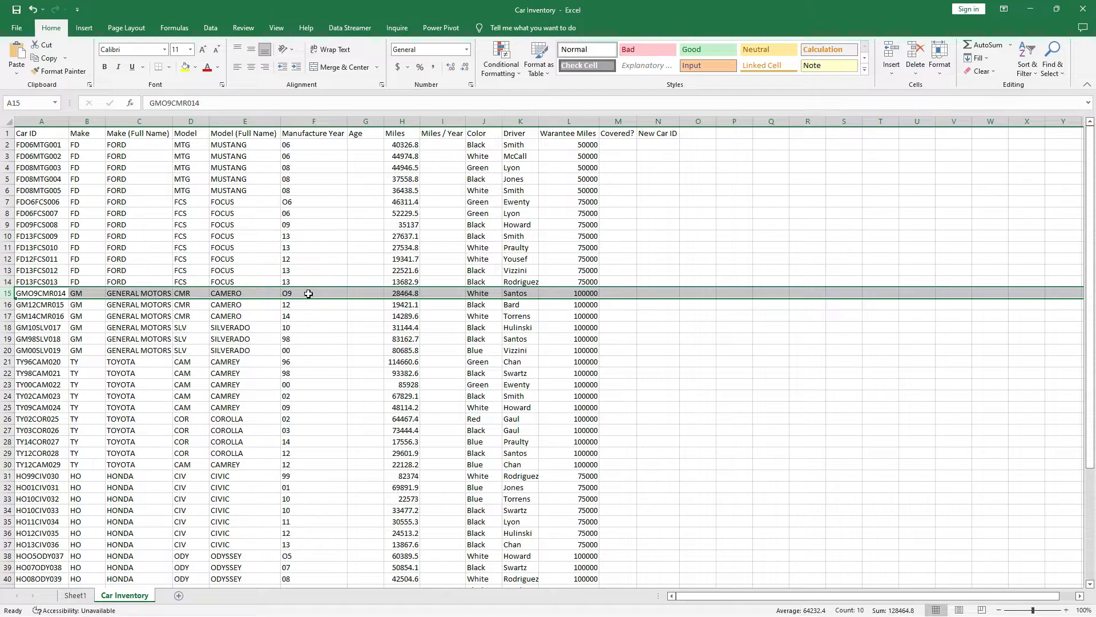
left_click(305, 199)
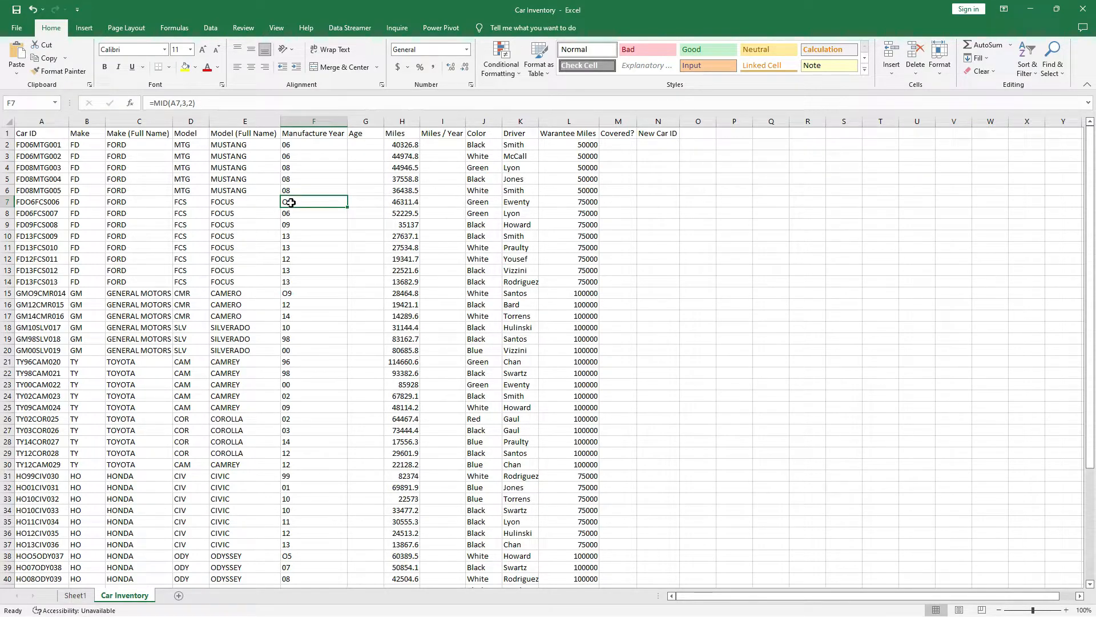
Correct the Car ID in A7 to FD06FCS006, replacing the letter O with zero.
left_click(30, 203)
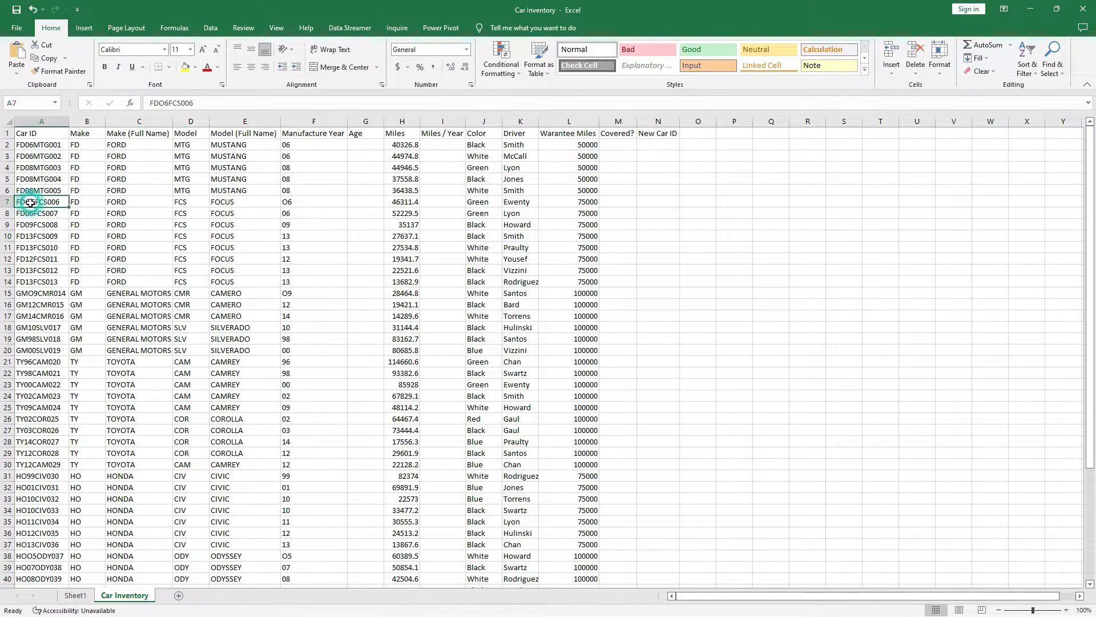
left_click(165, 102)
key("BackSpace")
type("0")
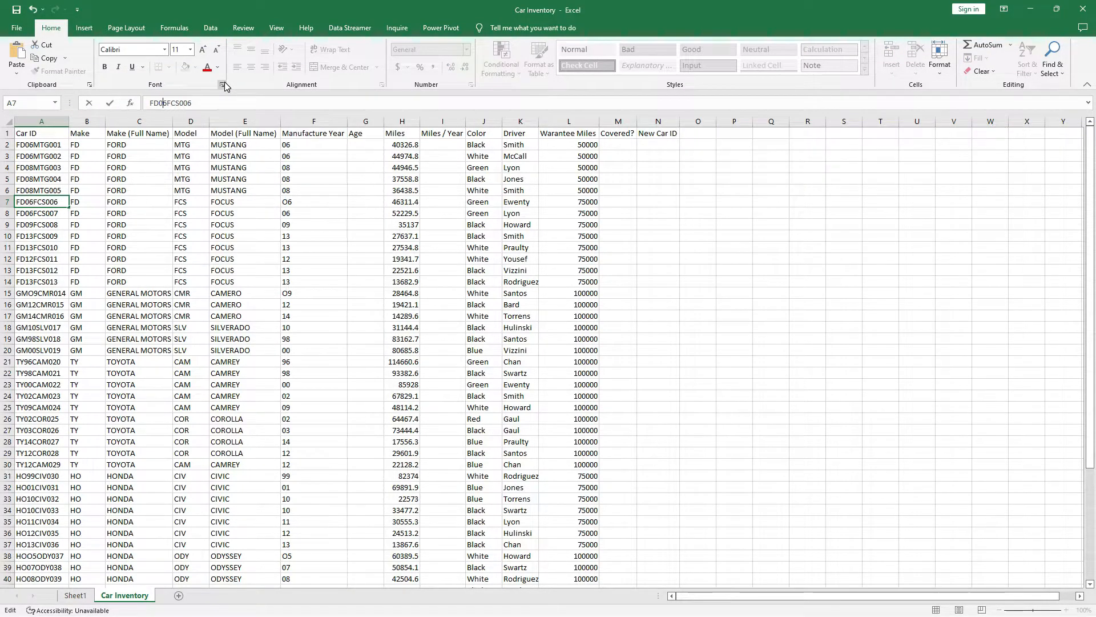
key("Return")
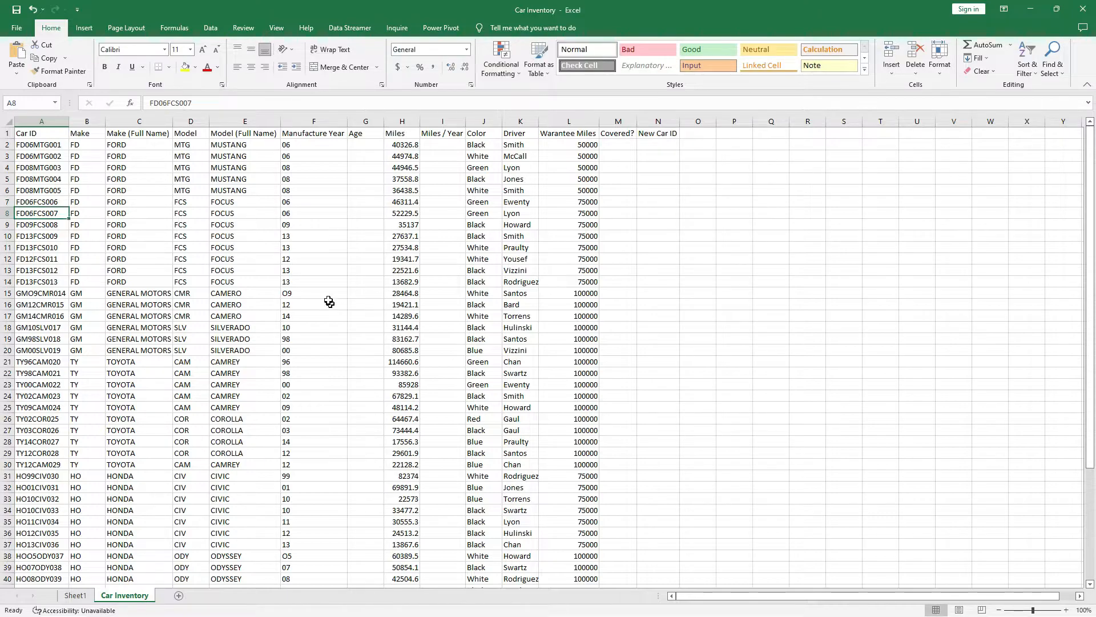
Correct the Car ID in A15 to GM09CMR014, replacing the letter O with zero.
left_click(8, 293)
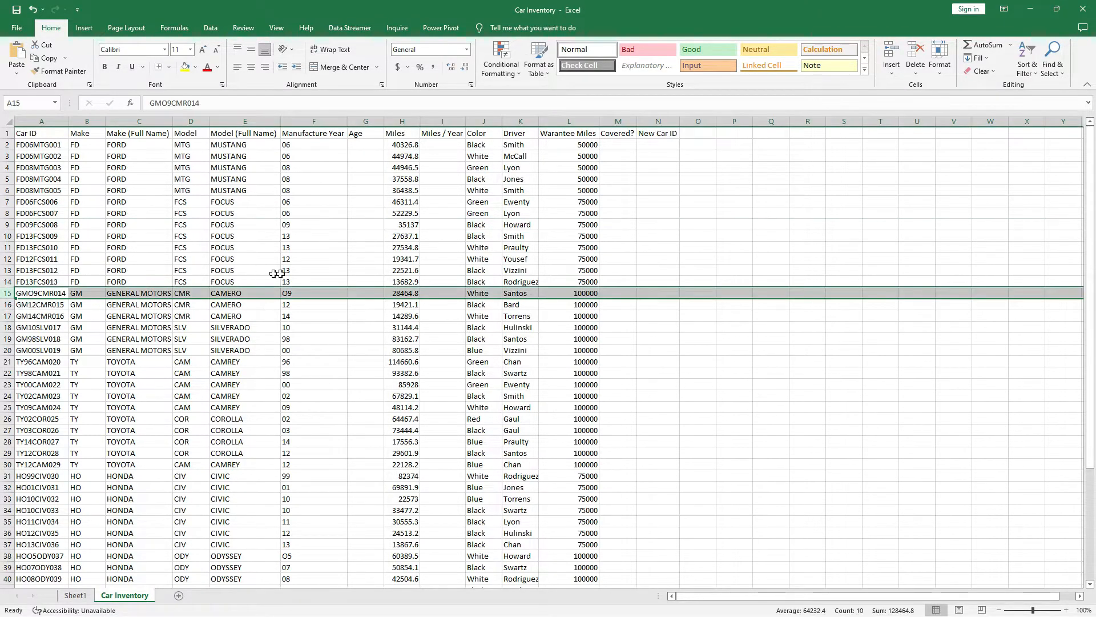
left_click(296, 293)
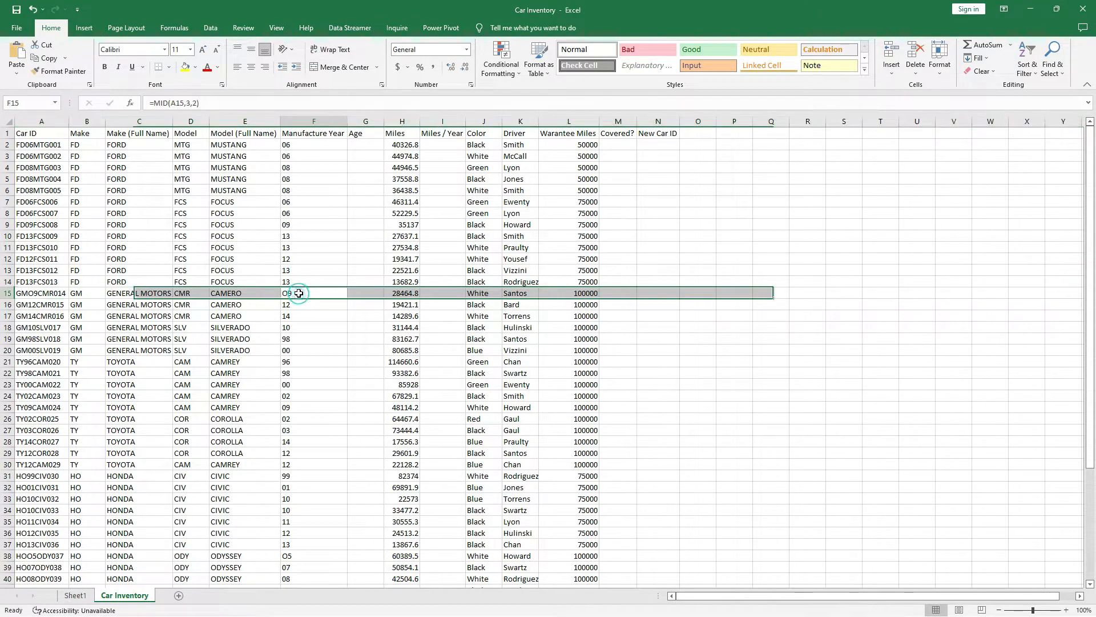
left_click(33, 295)
left_click(167, 102)
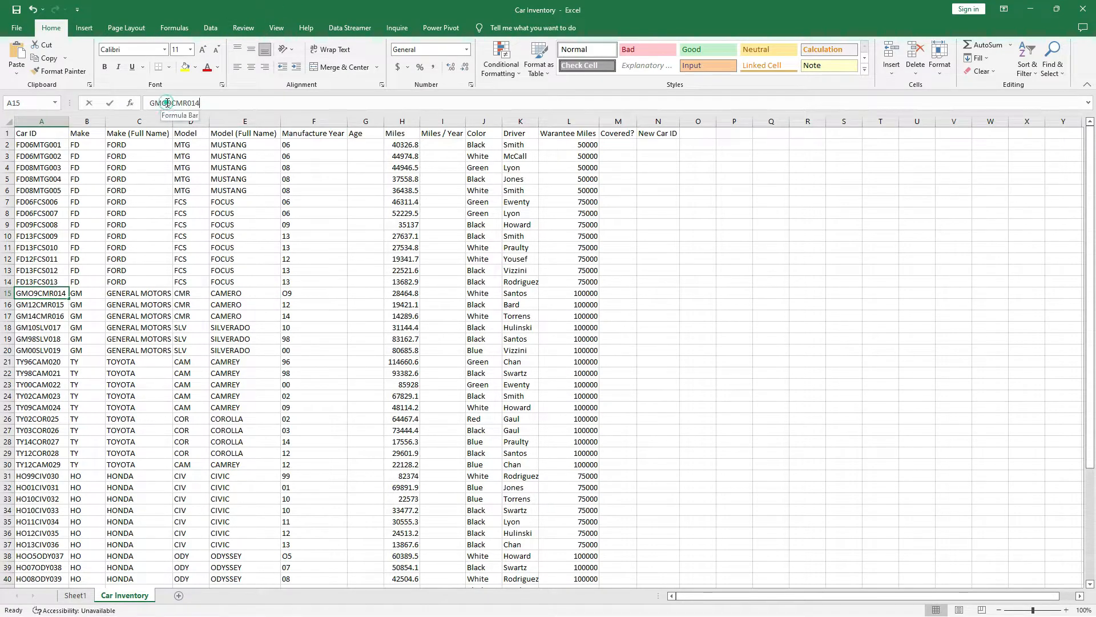
left_click(167, 103)
key("BackSpace")
type("0")
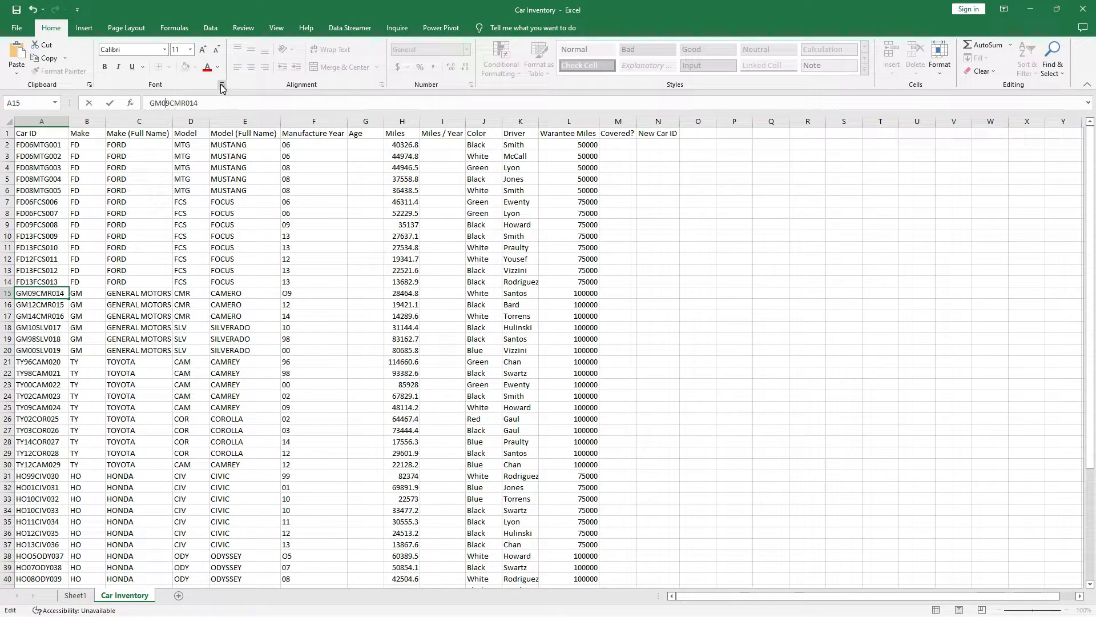
key("Return")
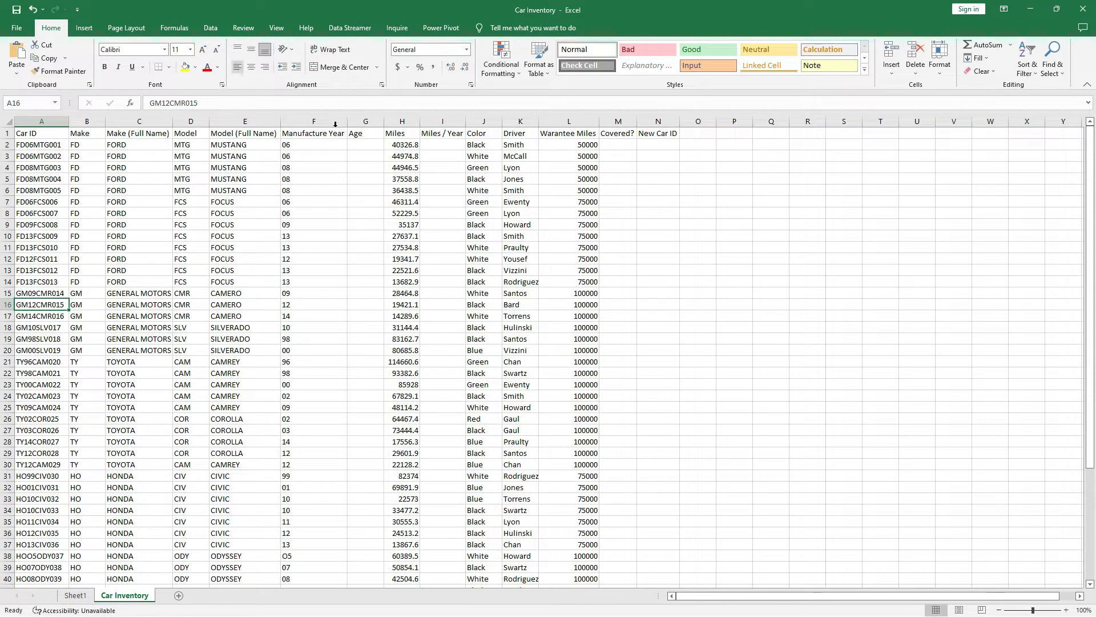
Spot-check the Manufacture Year results in rows 31, 46, 2 and 3.
scroll(302, 280, "down", 12)
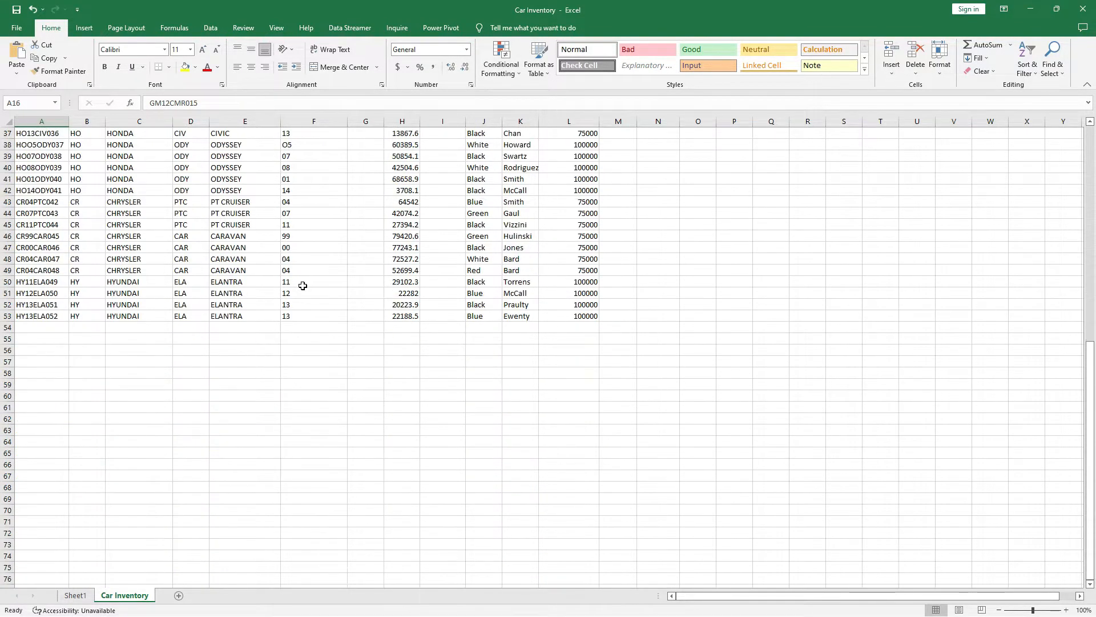
scroll(301, 283, "up", 12)
scroll(309, 390, "down", 1)
scroll(308, 390, "down", 3)
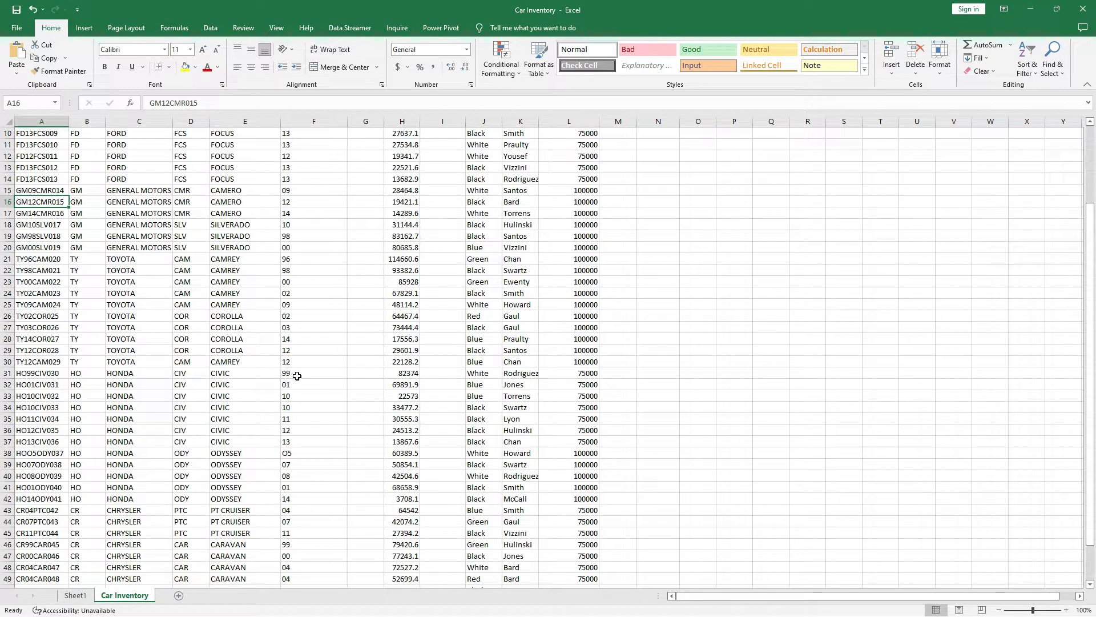
left_click(298, 375)
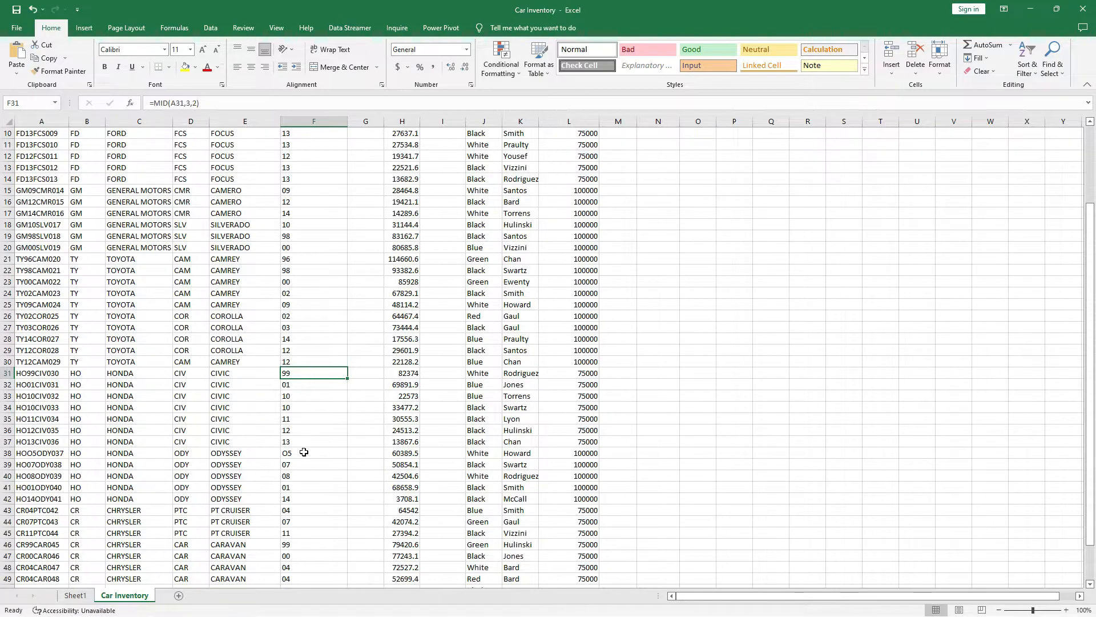
scroll(317, 512, "down", 2)
scroll(302, 548, "down", 2)
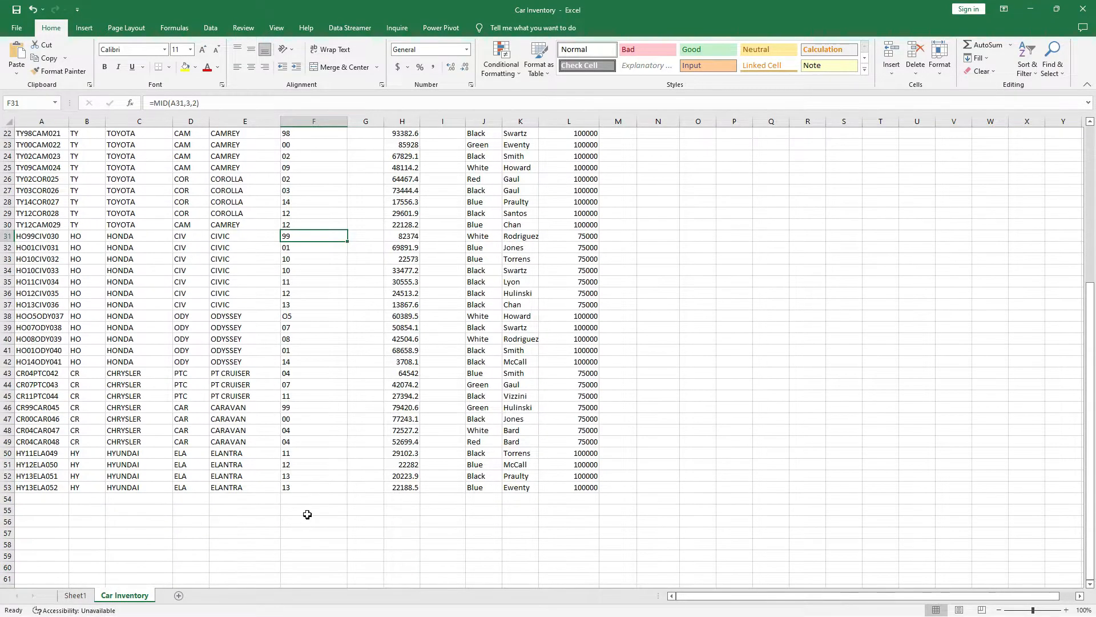
left_click(311, 408)
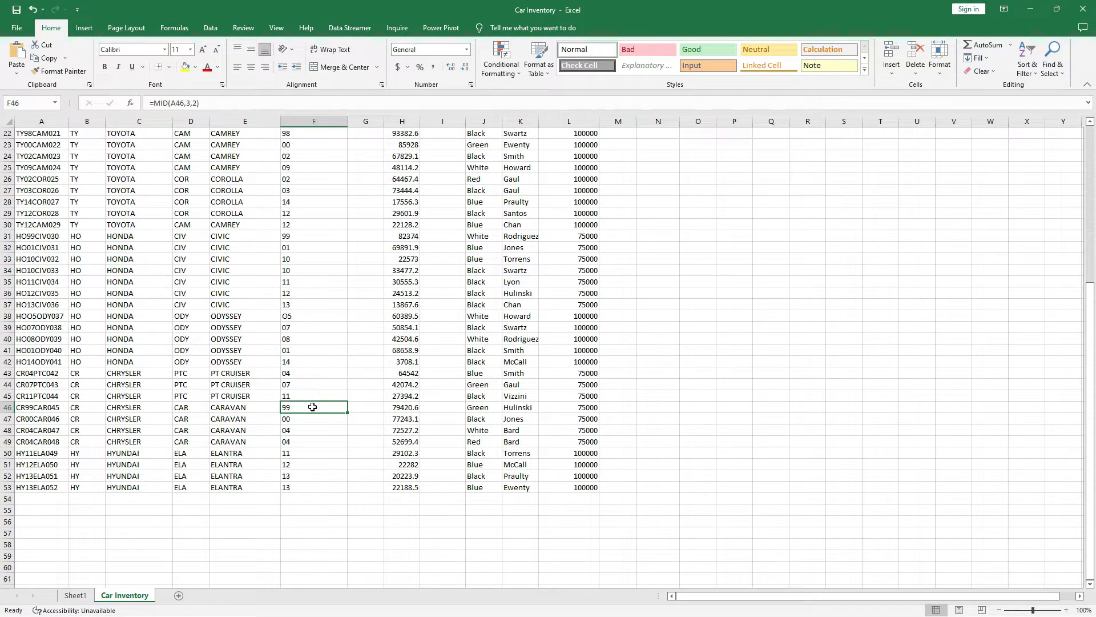
scroll(315, 411, "up", 7)
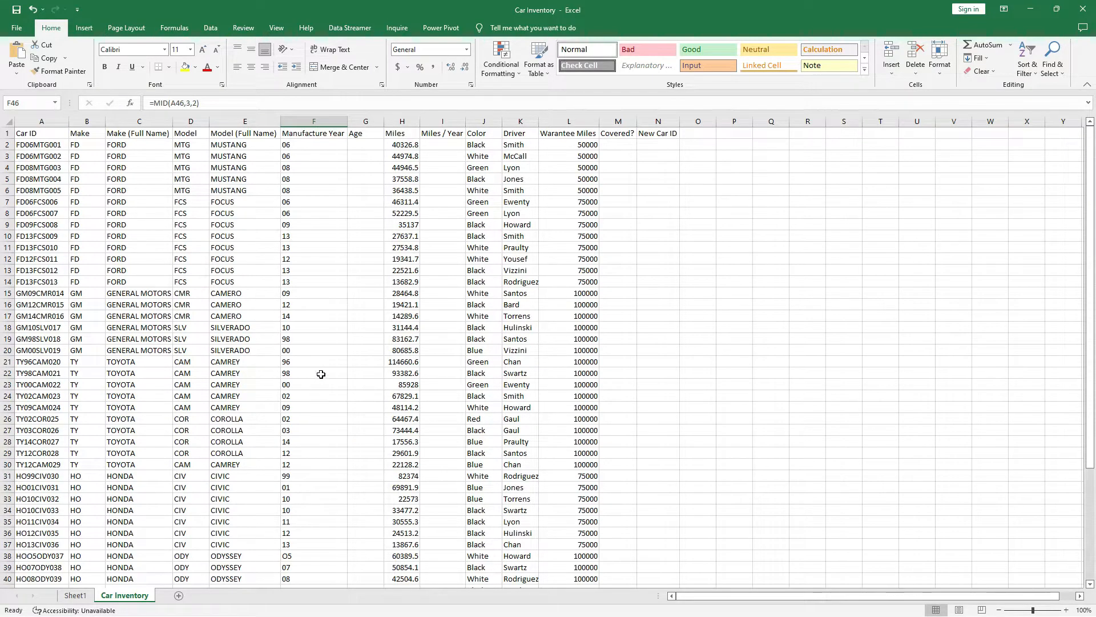
left_click(316, 144)
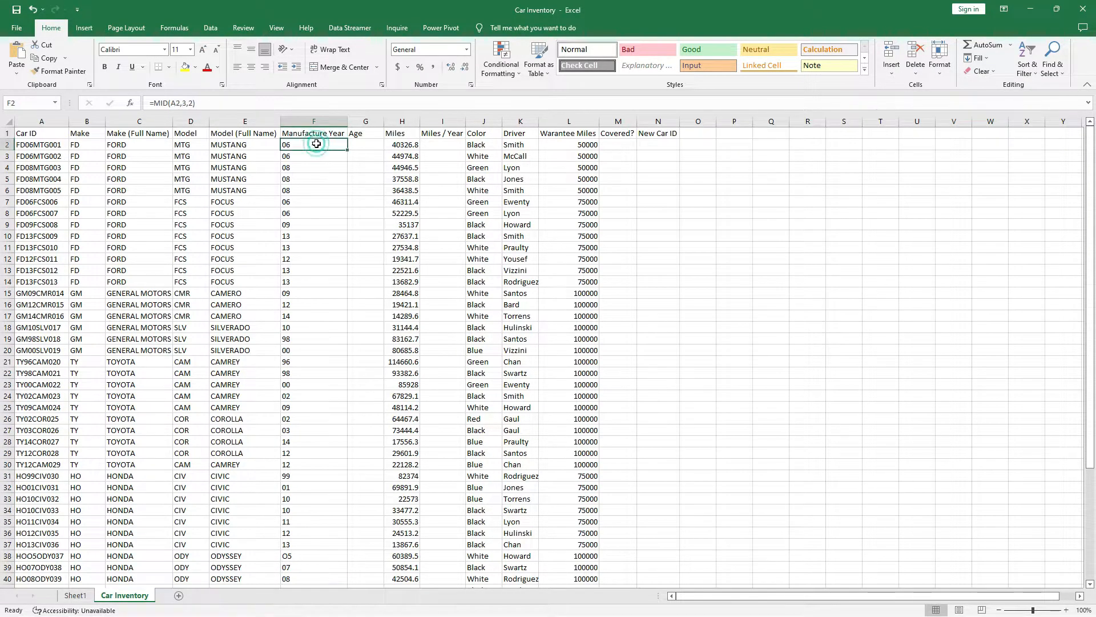
left_click(314, 158)
left_click(307, 144)
left_click(373, 143)
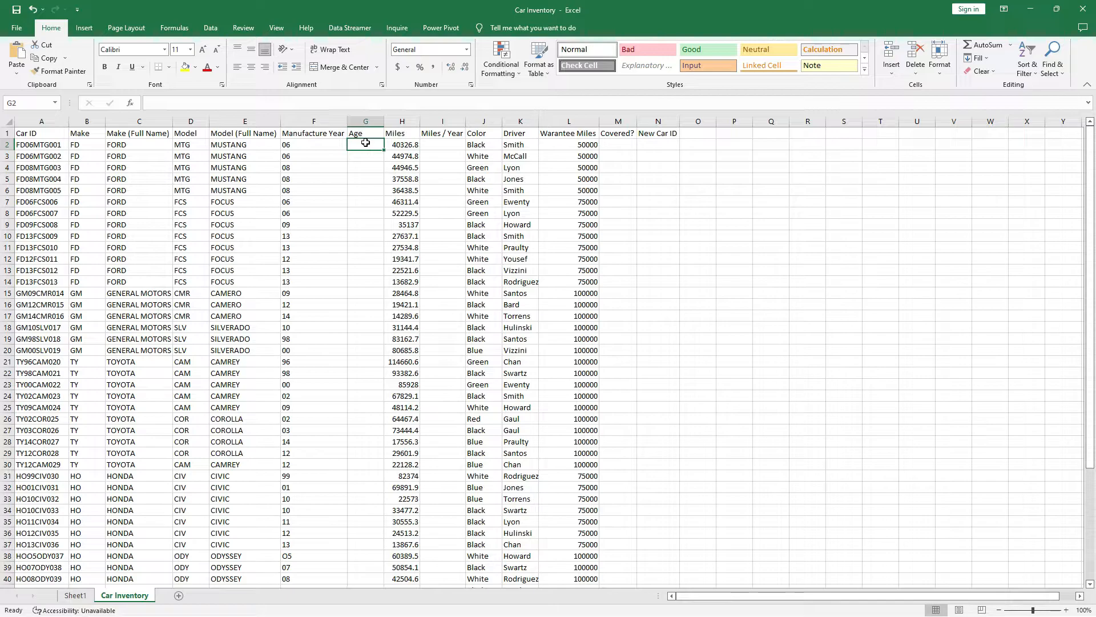
Enter =22-F2 in G2, showing 16, and fill it down column G to row 53.
type("=")
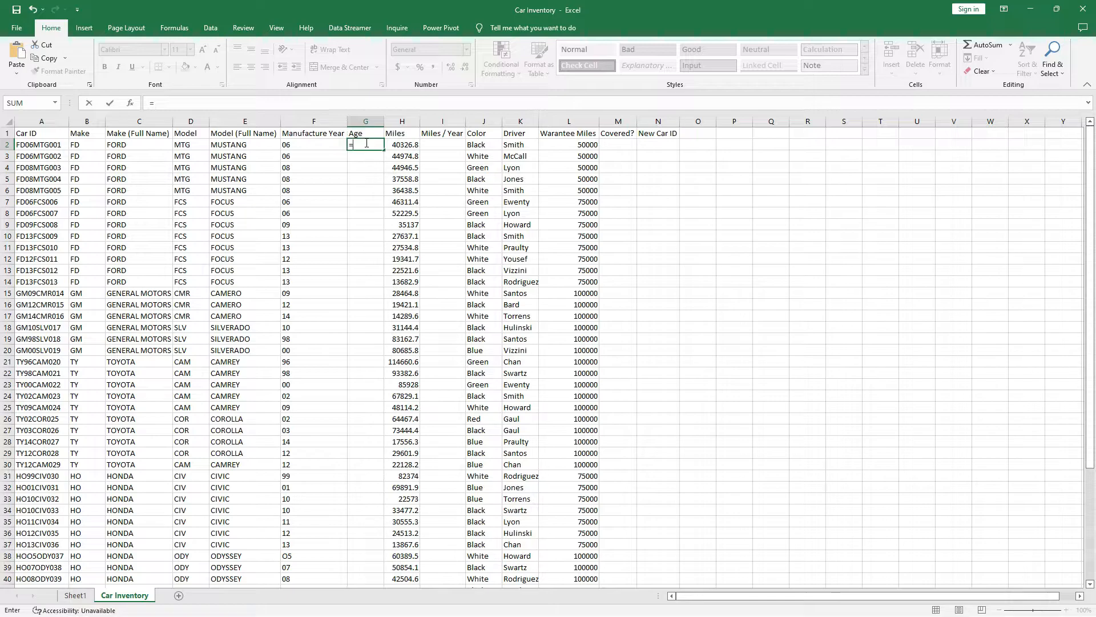
type("22")
key("BackSpace")
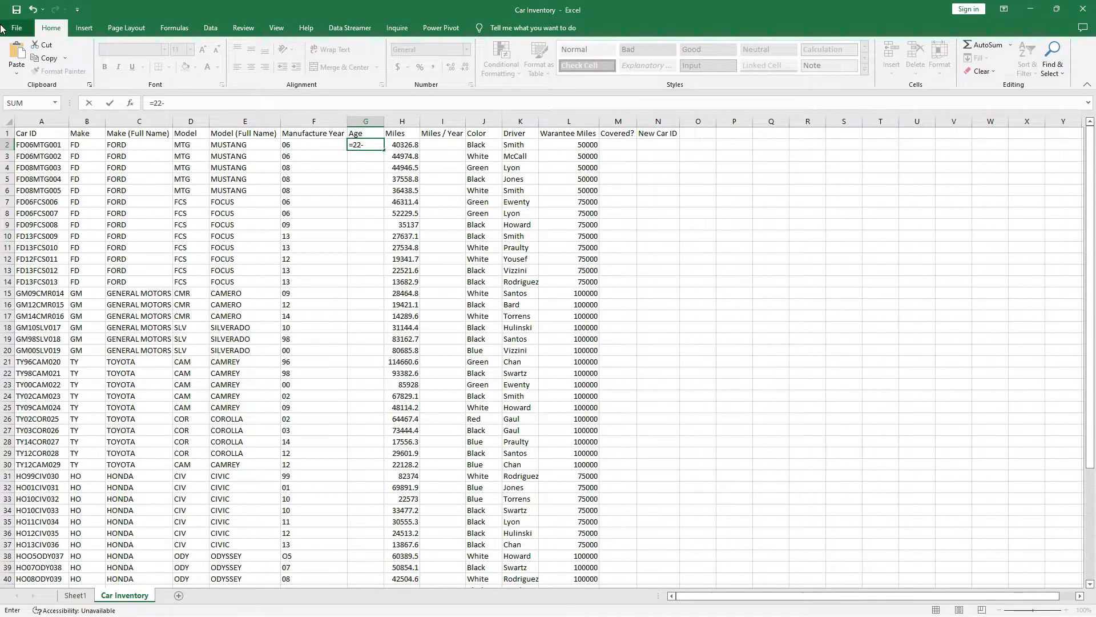
left_click(318, 143)
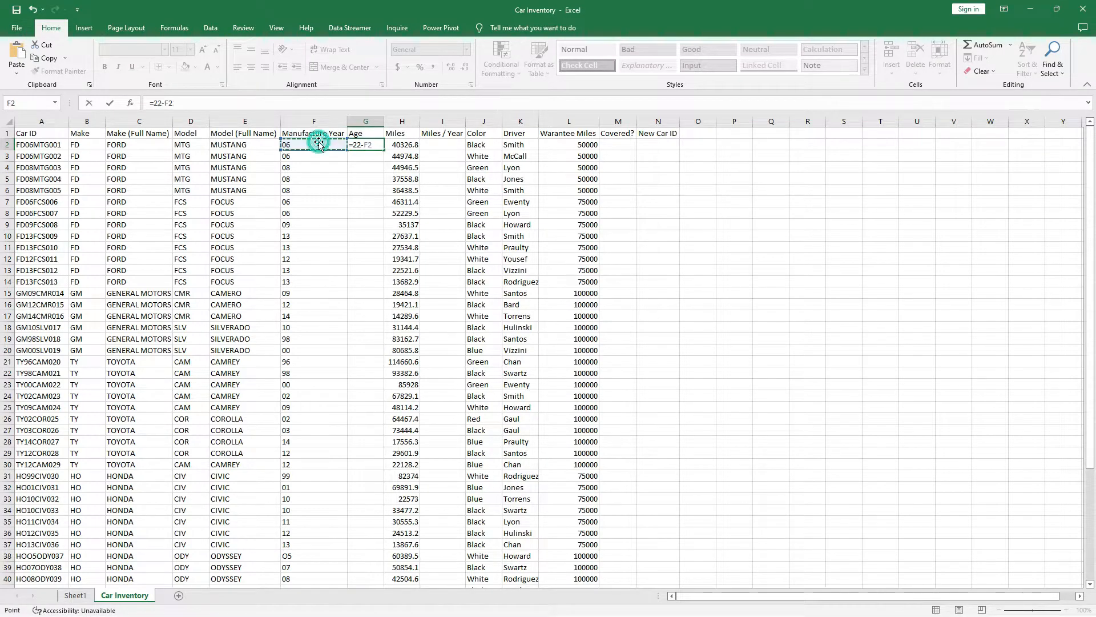
key("Return")
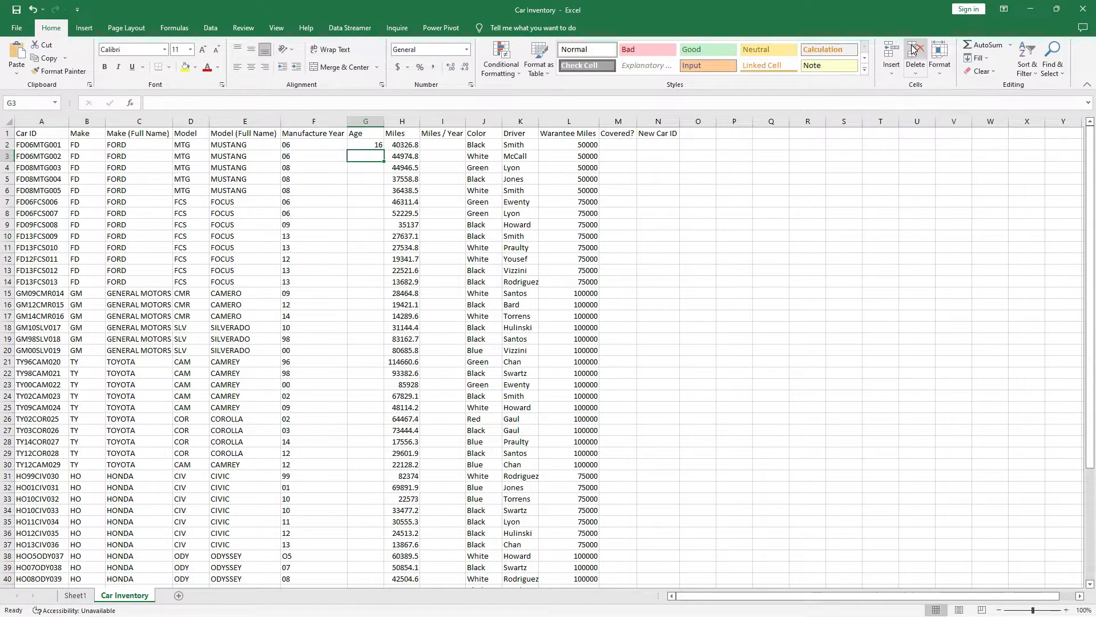
left_click(362, 143)
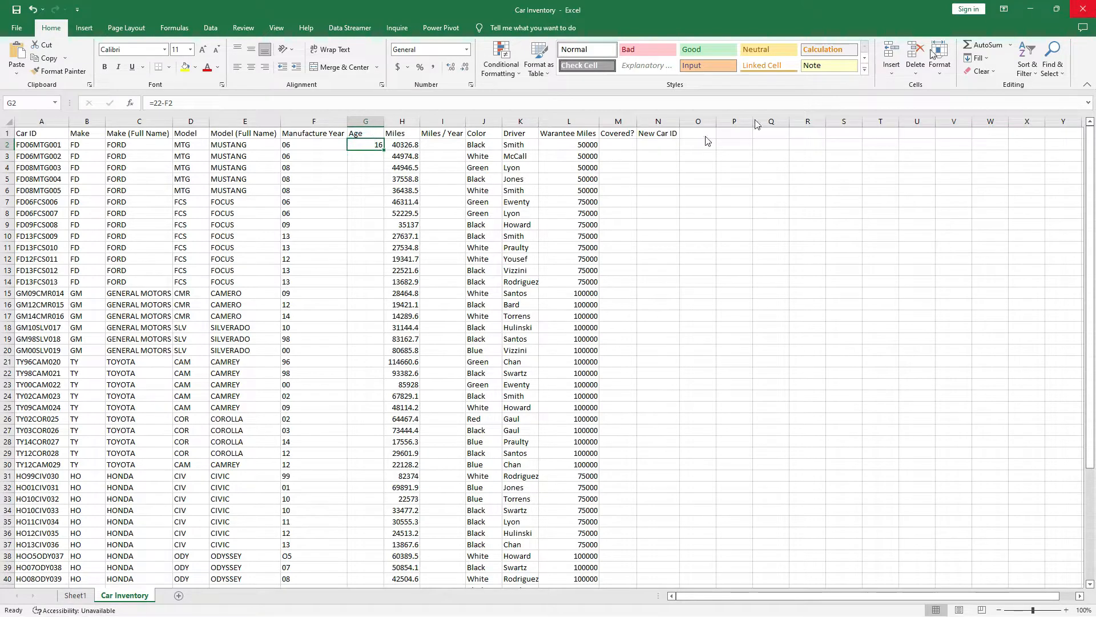
double_click(385, 150)
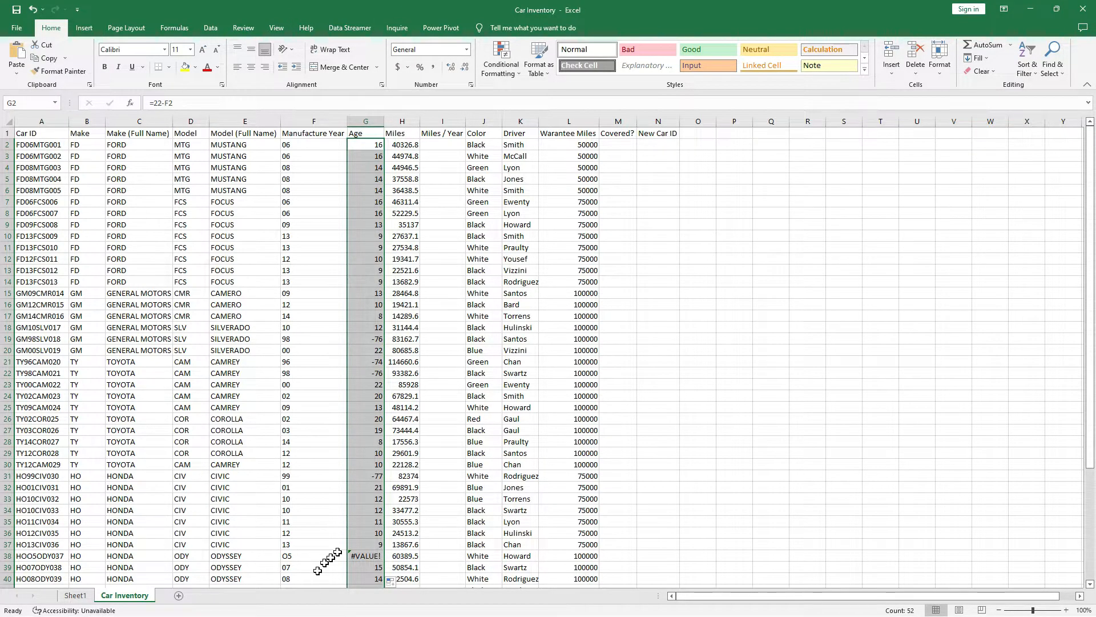
scroll(366, 571, "down", 5)
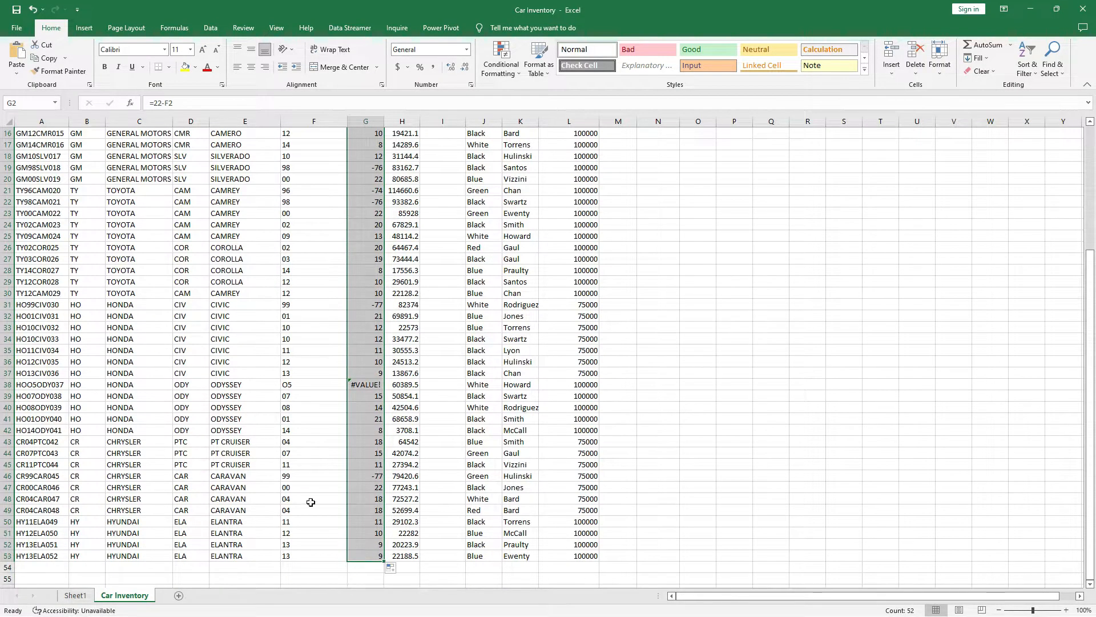
Fix row 38's car ID to HO05ODY037 so its Age no longer shows #VALUE!
left_click(8, 385)
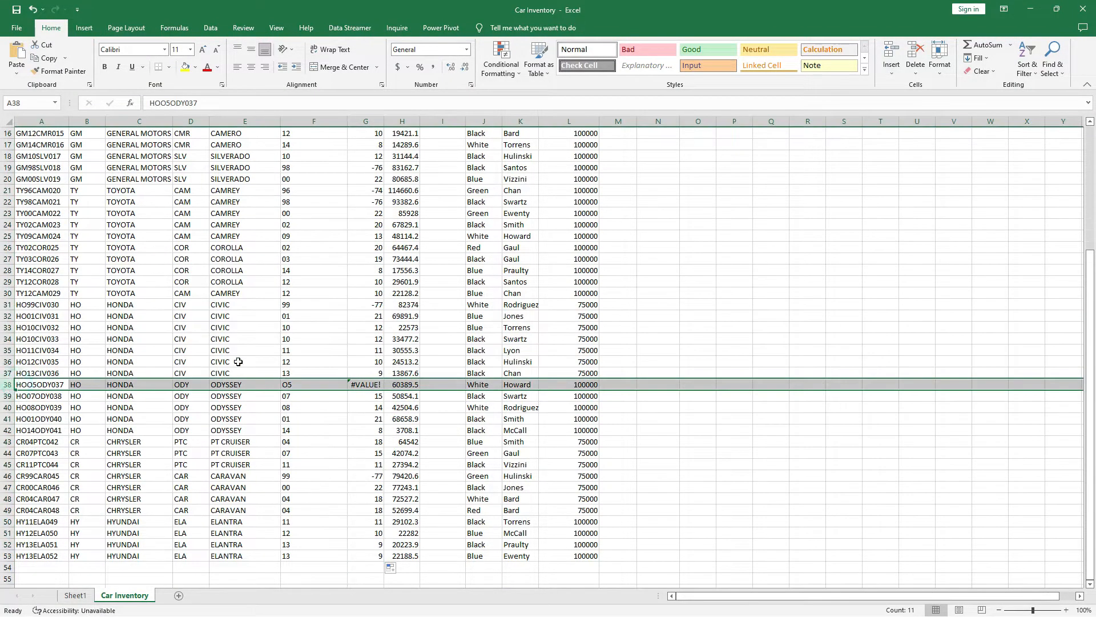
left_click(366, 384)
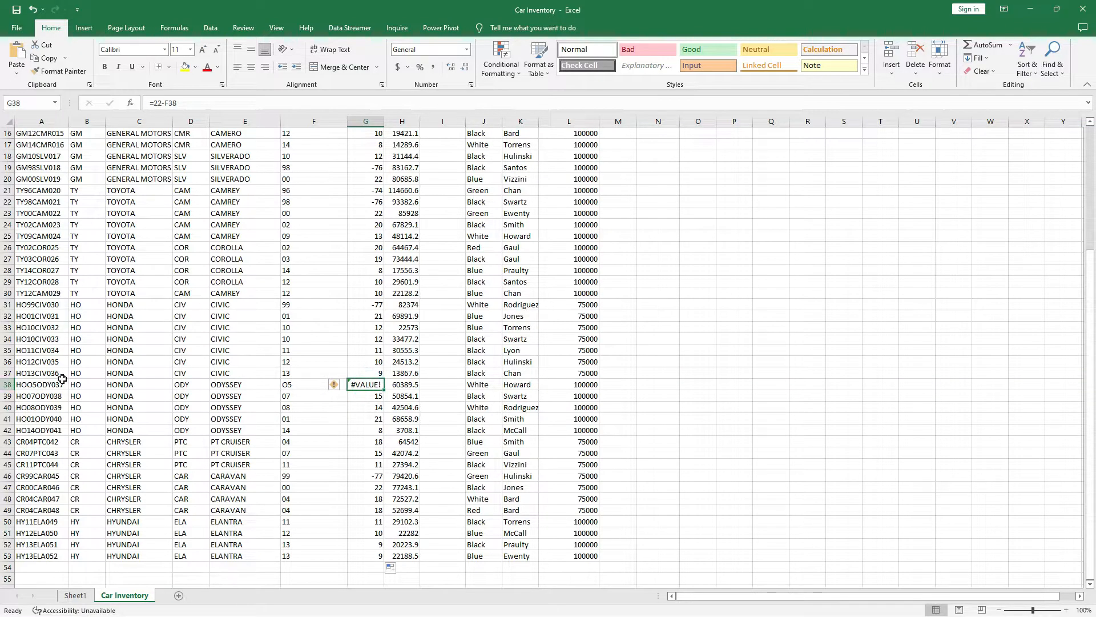
left_click(47, 384)
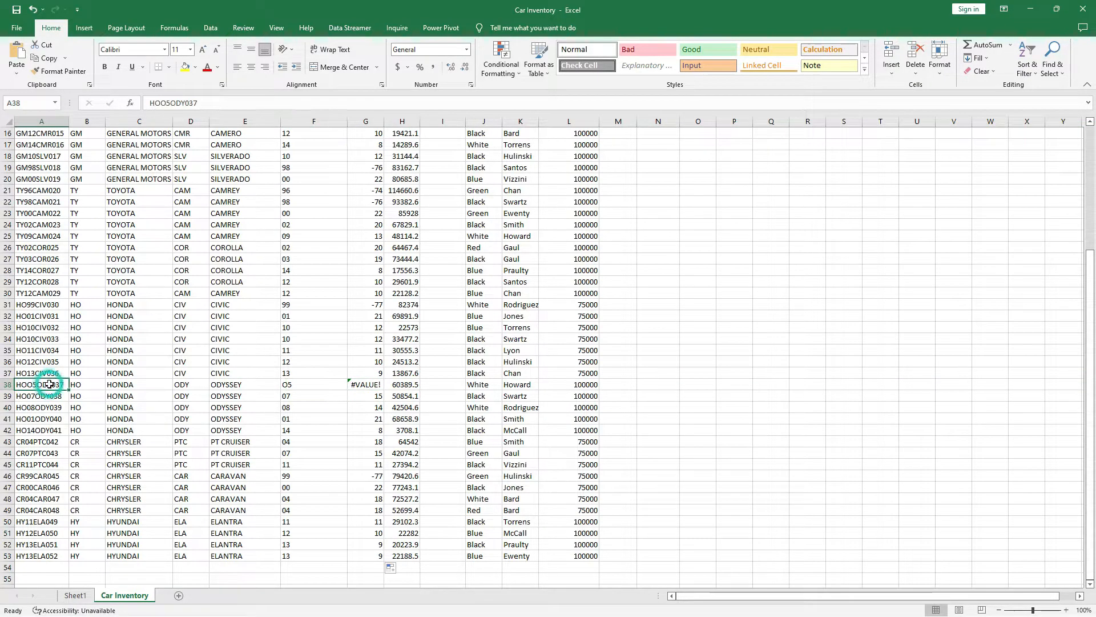
left_click(166, 102)
key("BackSpace")
type("0")
key("Return")
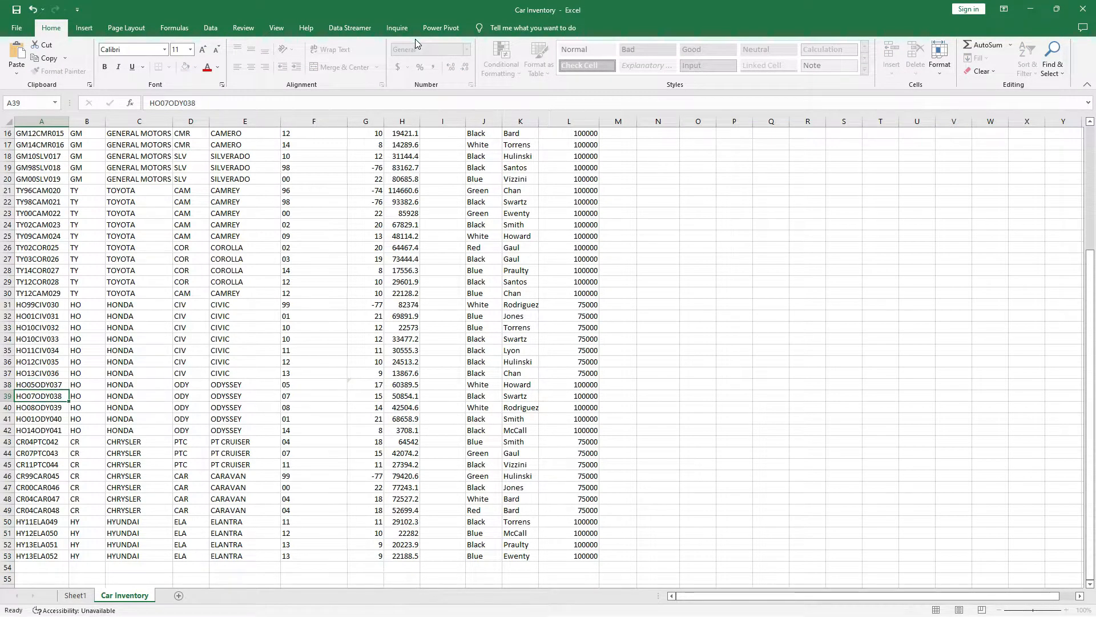
left_click(378, 385)
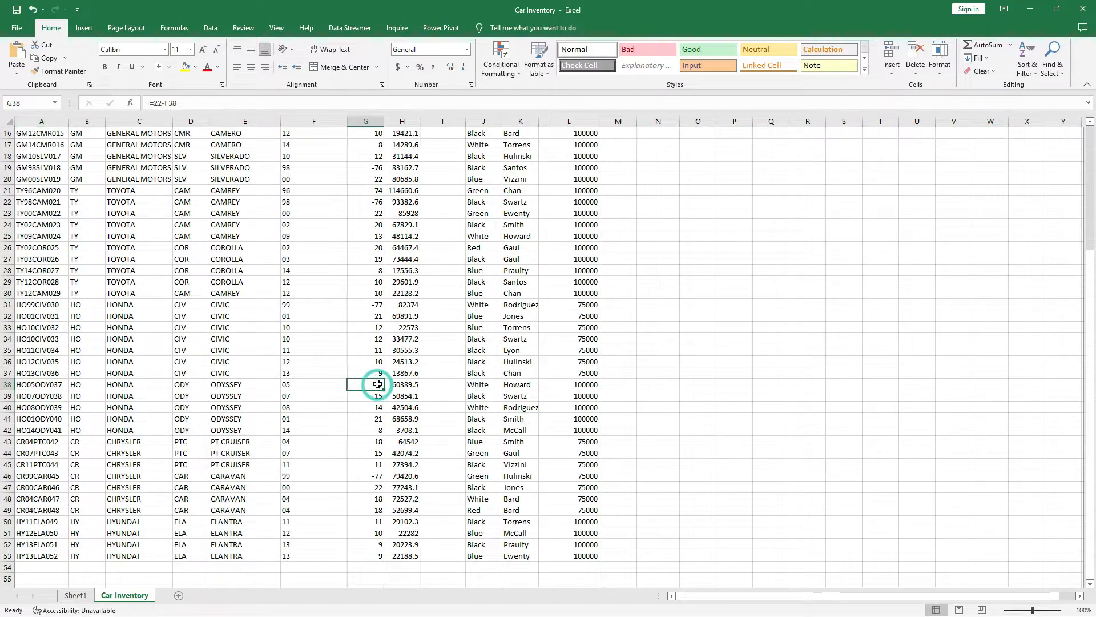
Review the negative Age results for 1990s cars, such as -76 in row 46.
scroll(379, 377, "down", 4)
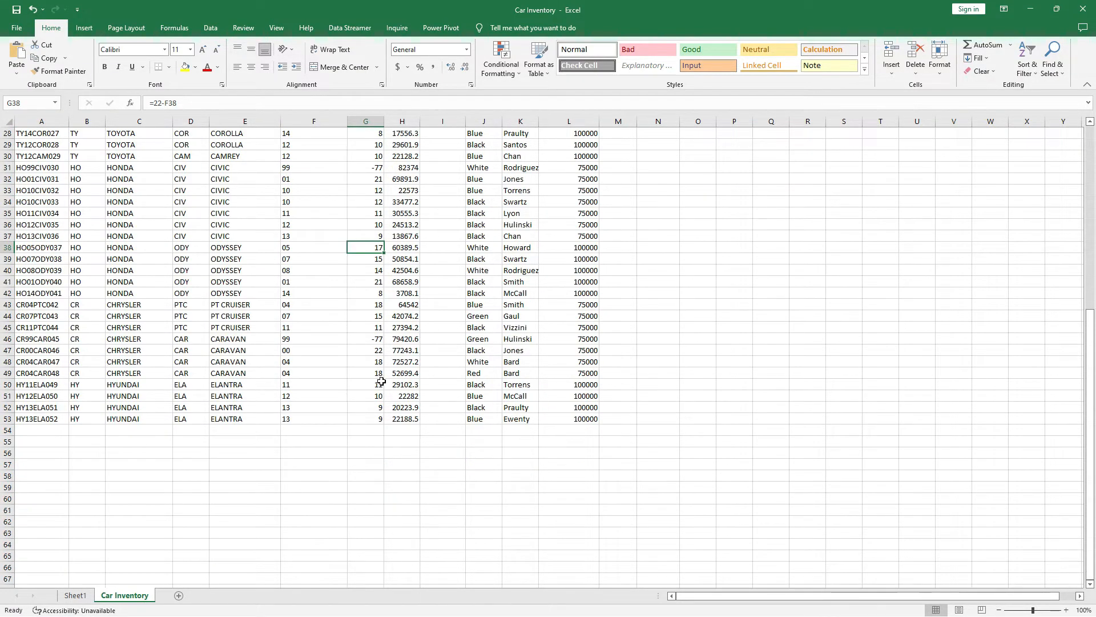
scroll(380, 354, "up", 9)
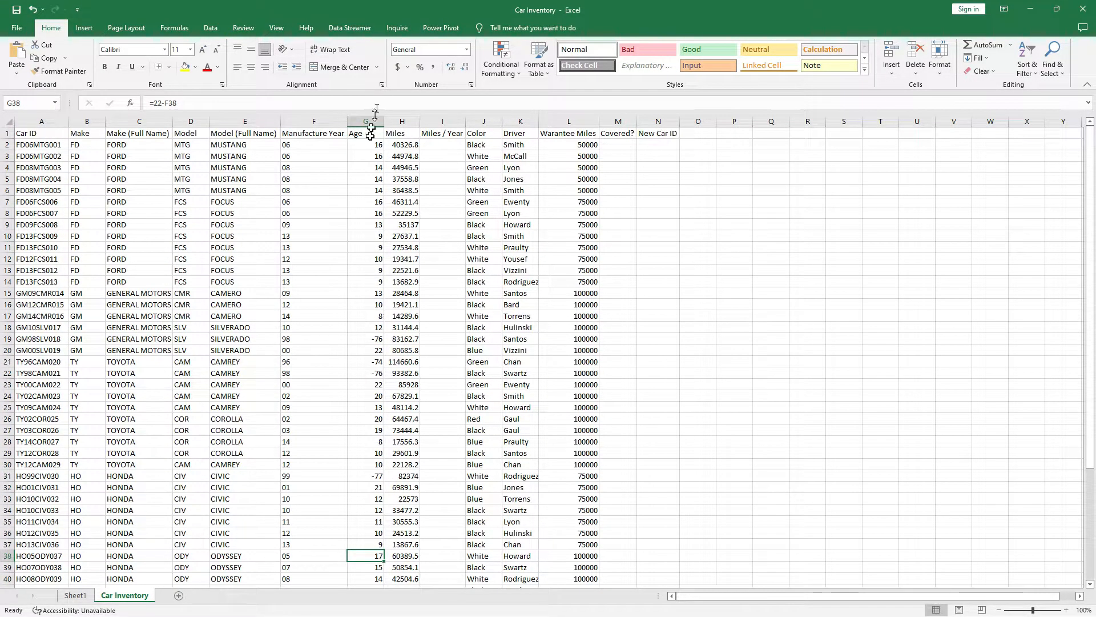
scroll(374, 257, "down", 2)
left_click(373, 270)
left_click(377, 294)
left_click(374, 304)
scroll(373, 465, "down", 5)
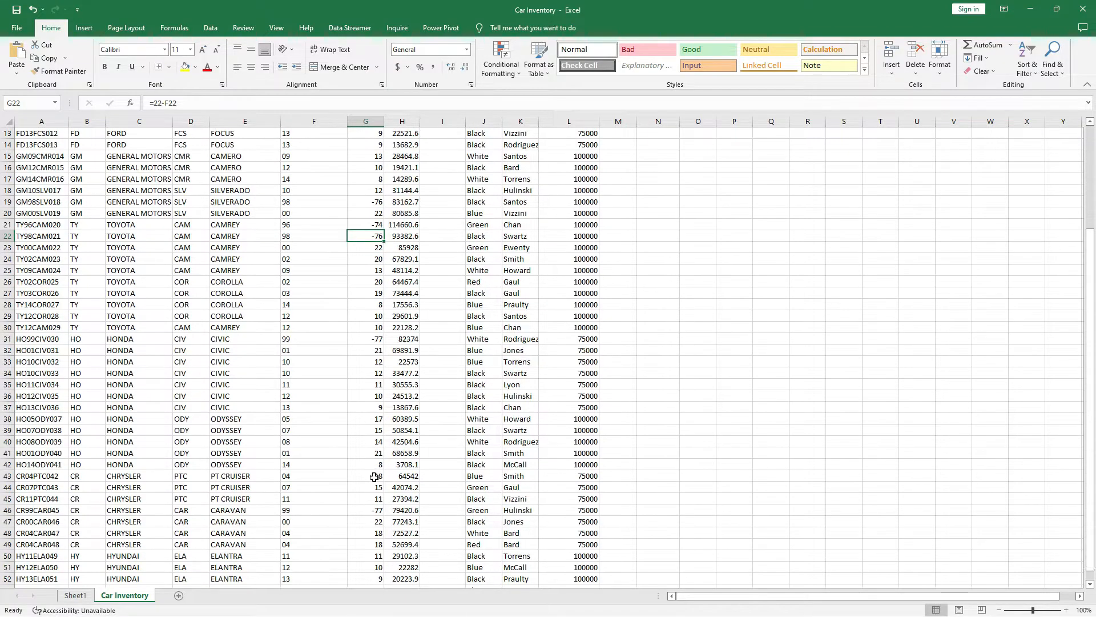
left_click(374, 409)
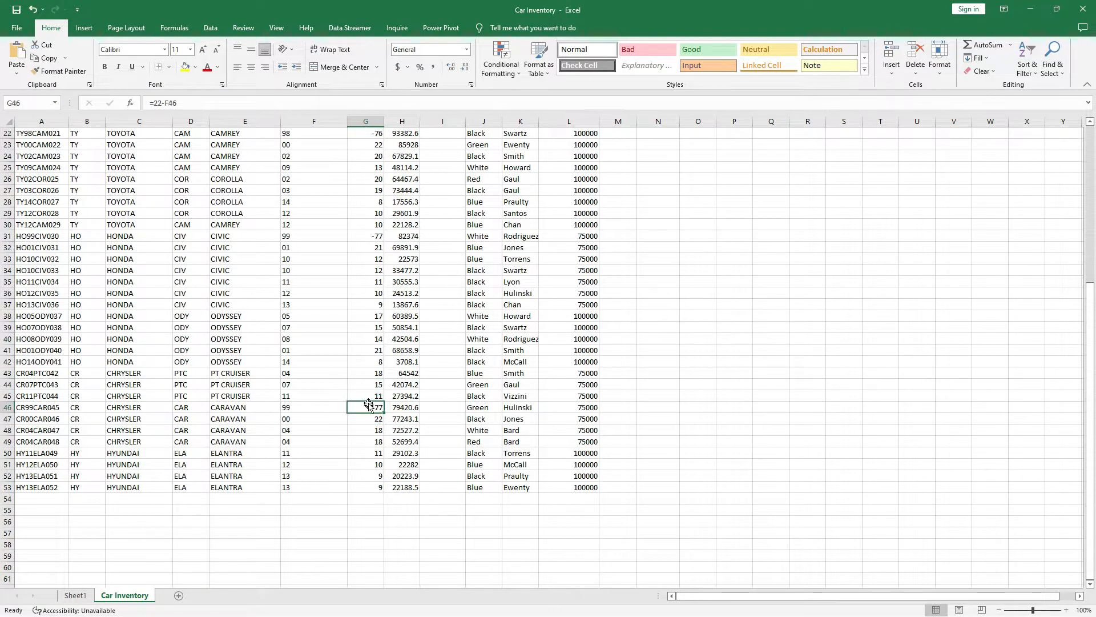
scroll(367, 409, "up", 7)
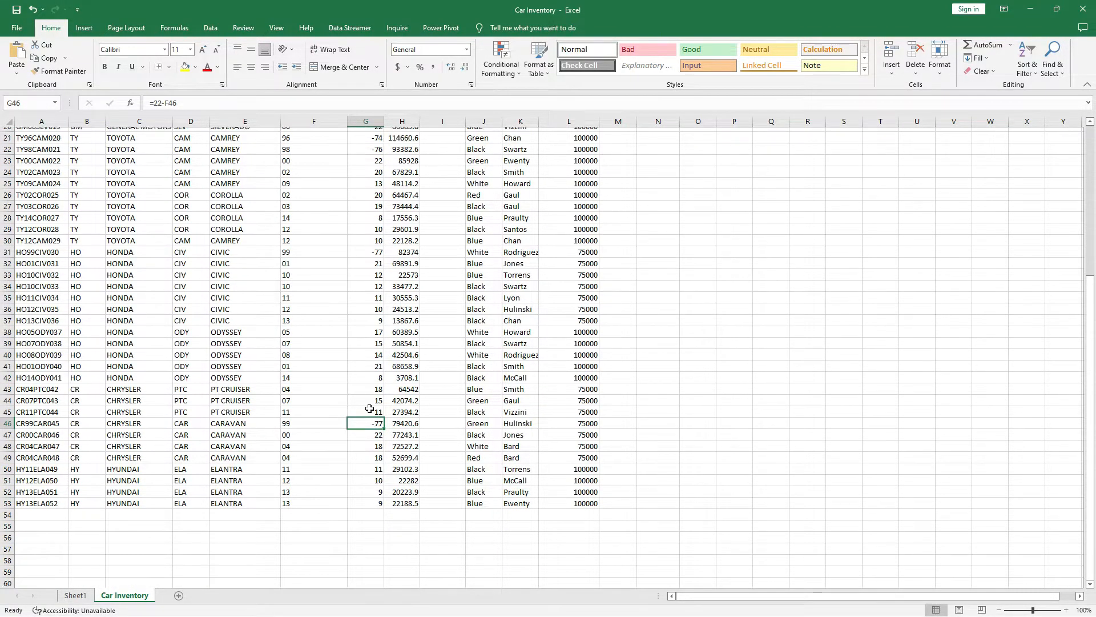
left_click(366, 145)
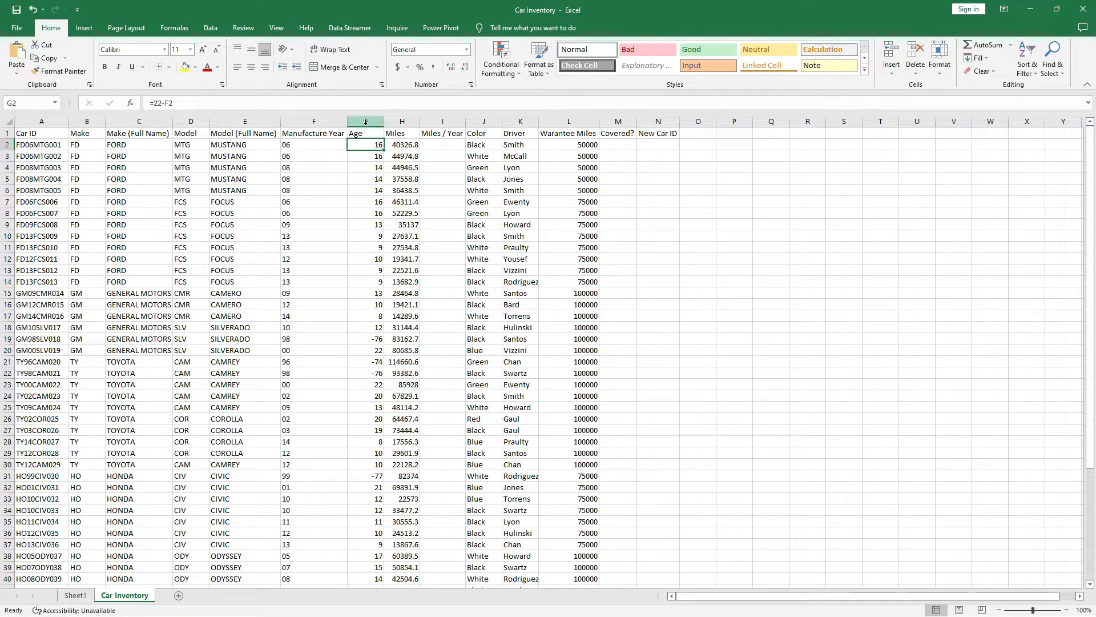
left_click(365, 121)
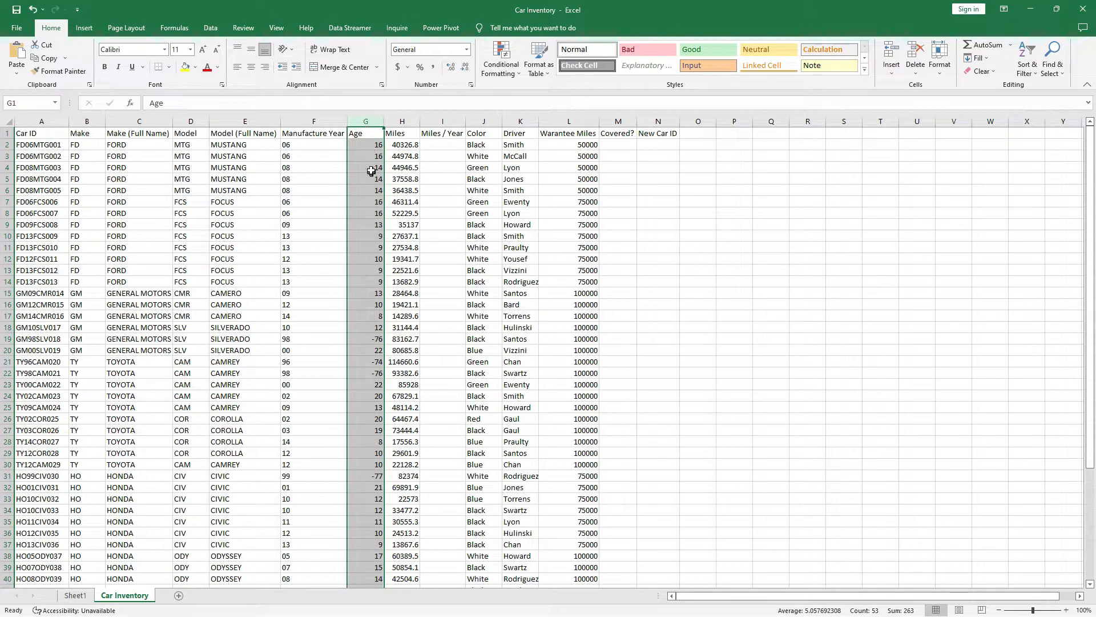
left_click(364, 143)
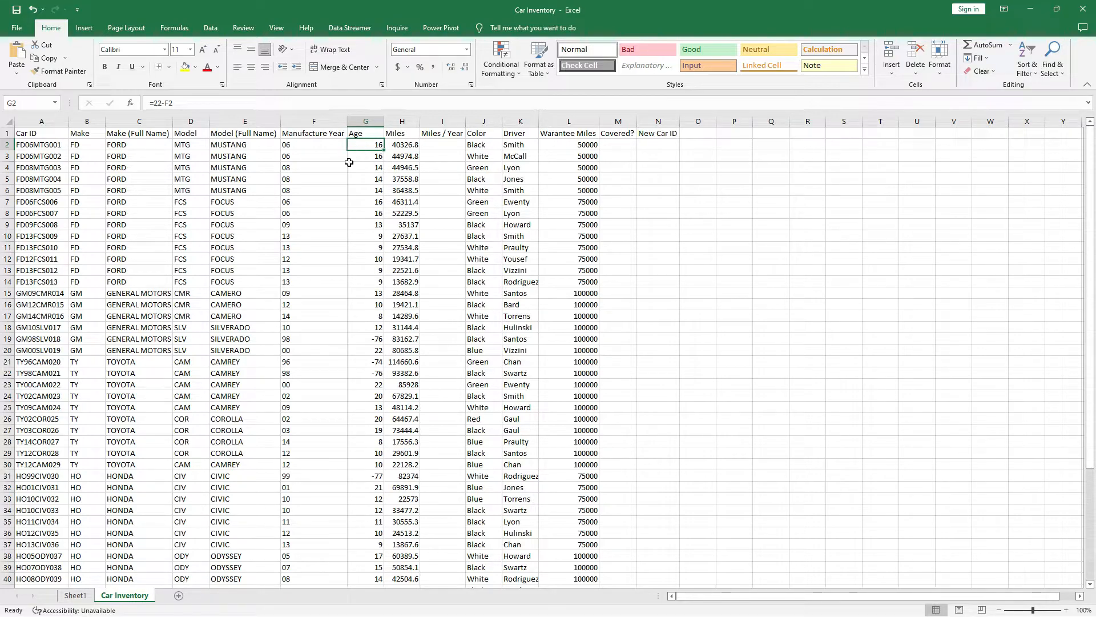
left_click(202, 102)
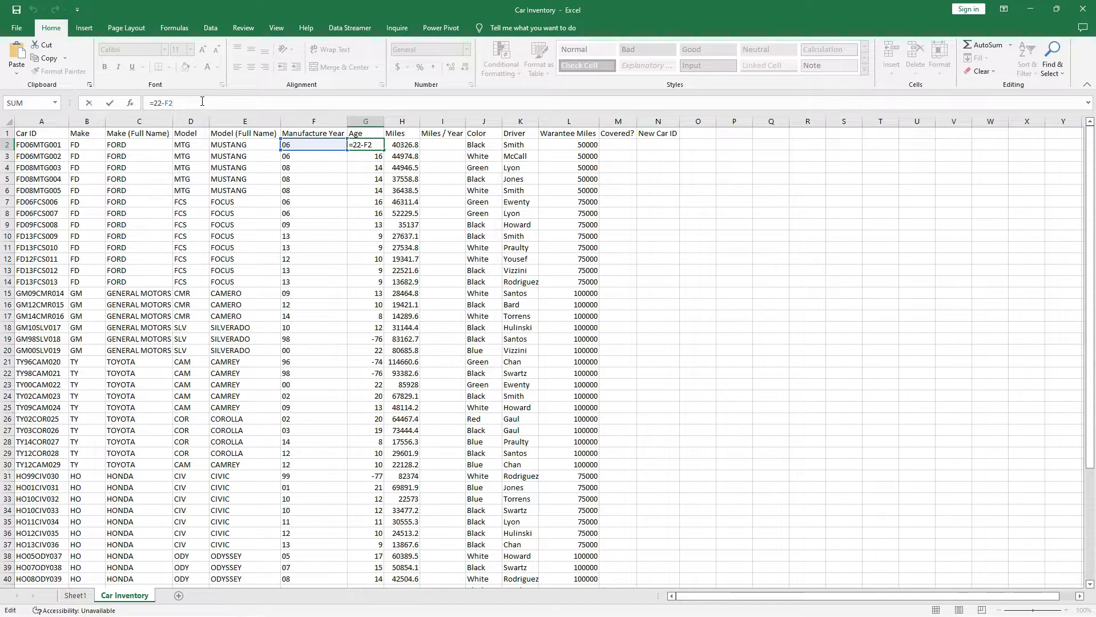
Replace G2's formula with the beginning of an IF: =IF(22-F2<0,100-.
key("BackSpace")
key("BackSpace")
key("BackSpace")
key("BackSpace")
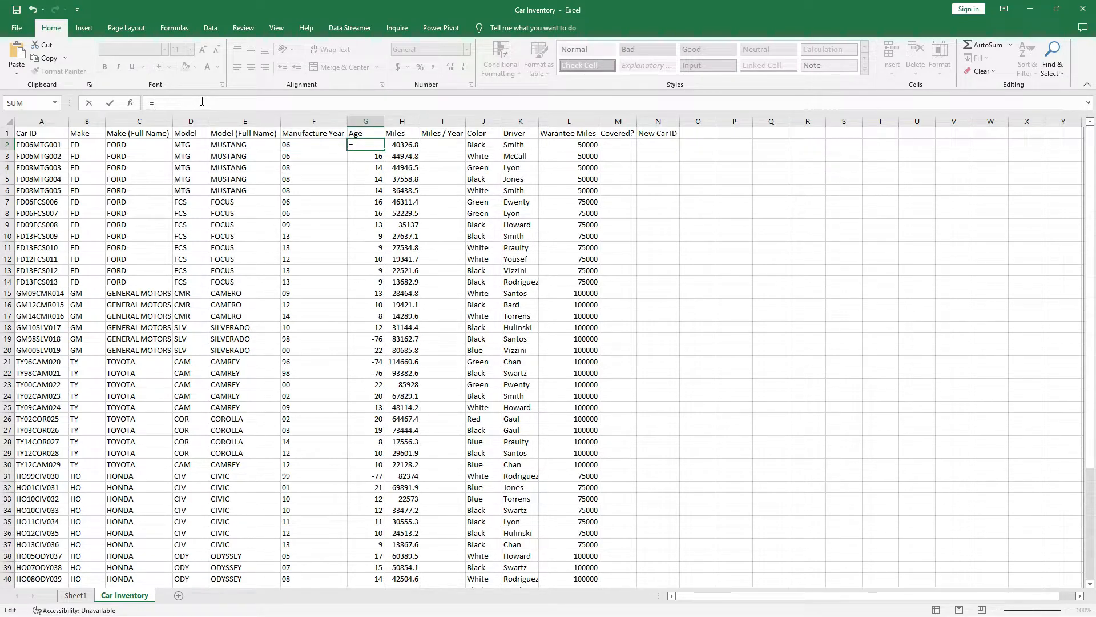
type("if")
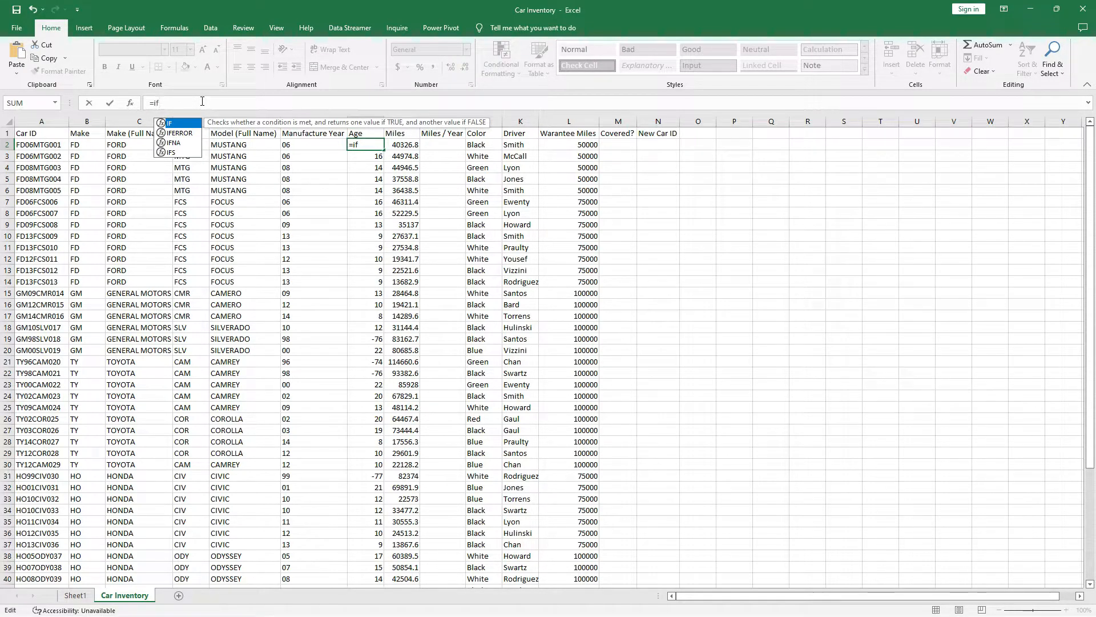
double_click(179, 124)
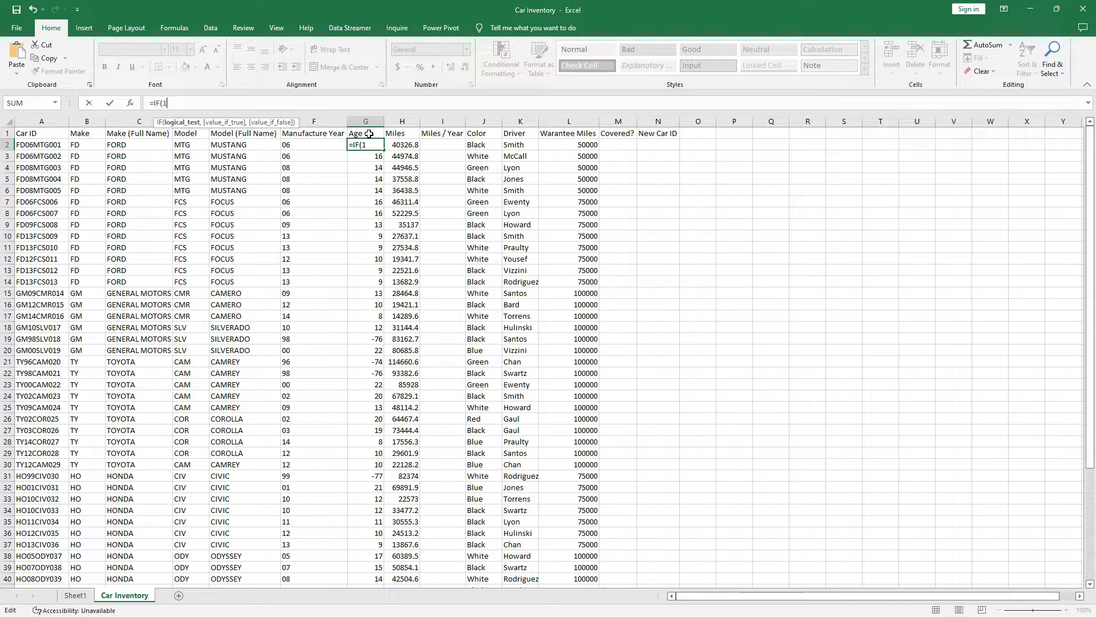
type("22-")
left_click(303, 147)
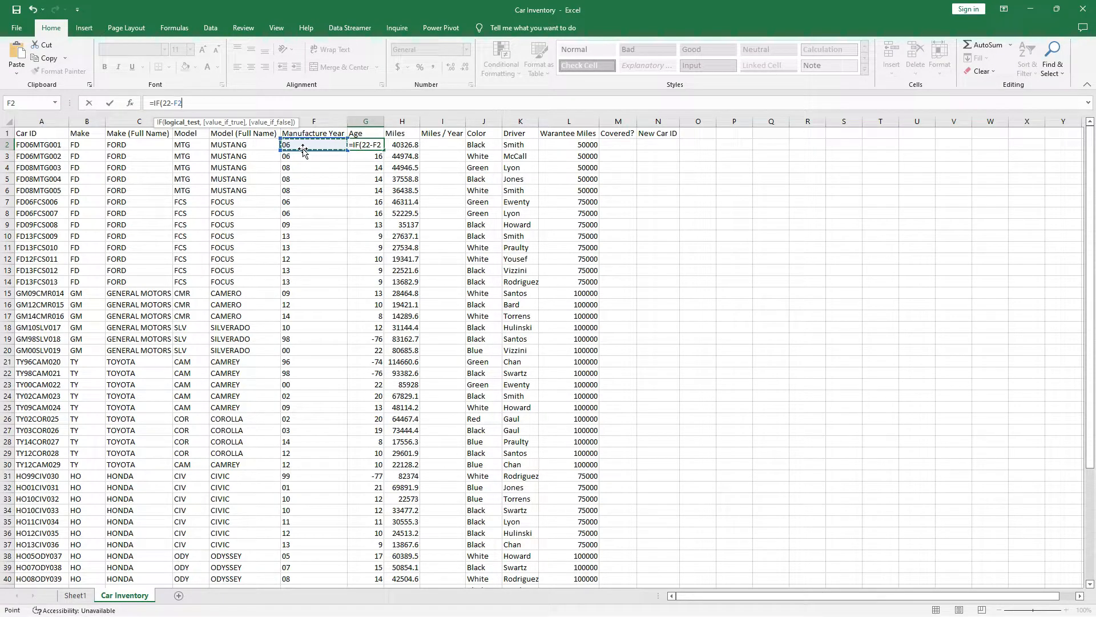
type("<0,100-")
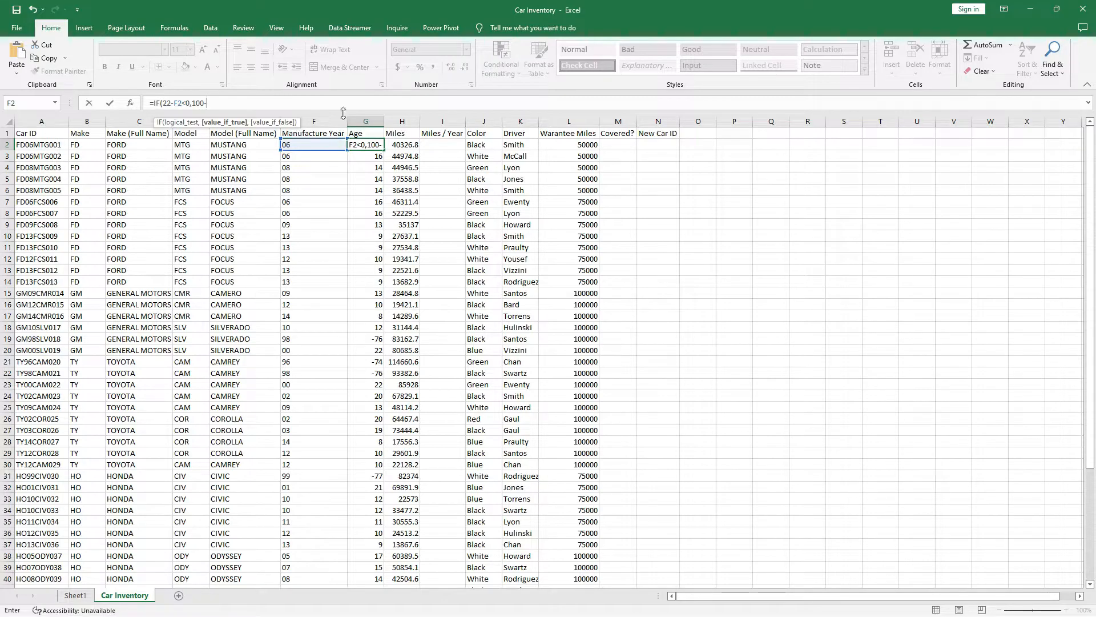
Finish G2 as =IF(22-F2<0,100-F2,22-F2), which still shows 16 for the first Mustang.
left_click(306, 144)
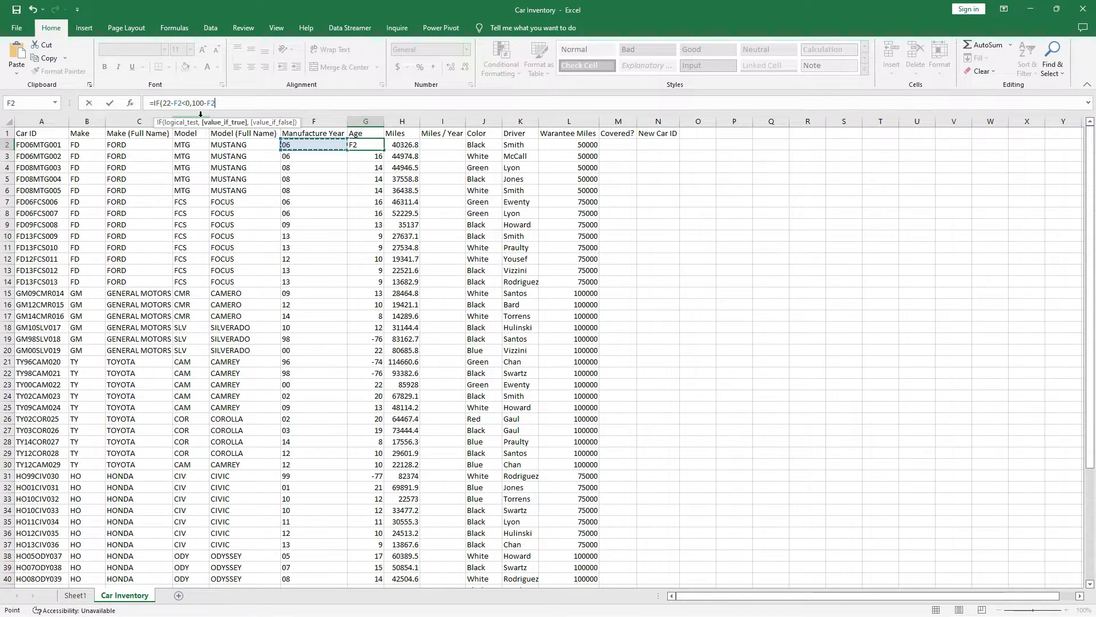
type(".")
key("BackSpace")
type(",22-")
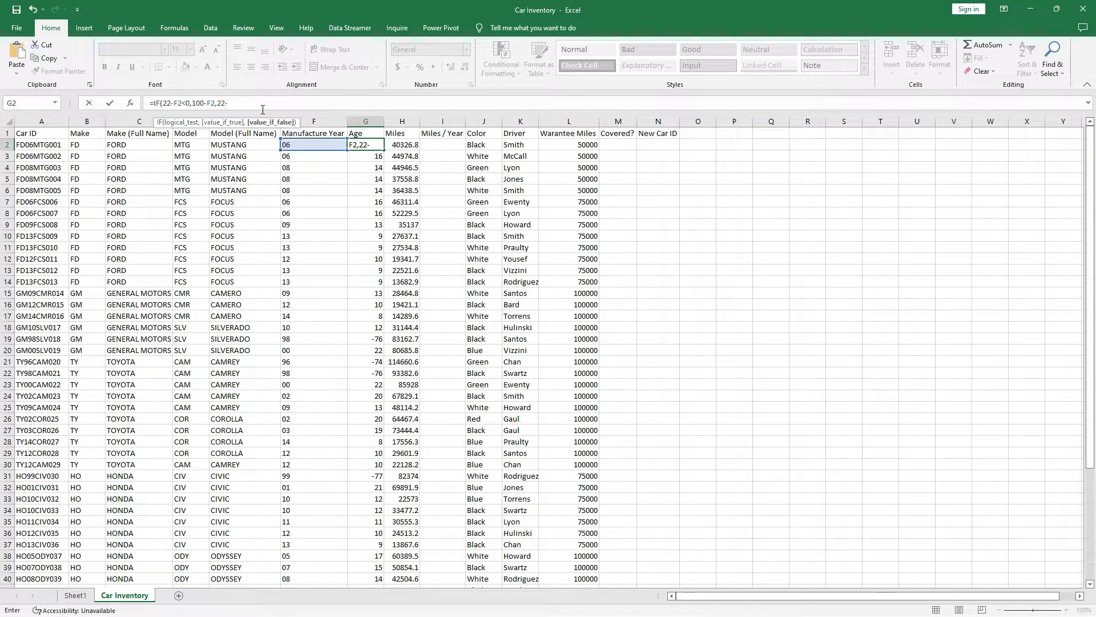
left_click(313, 143)
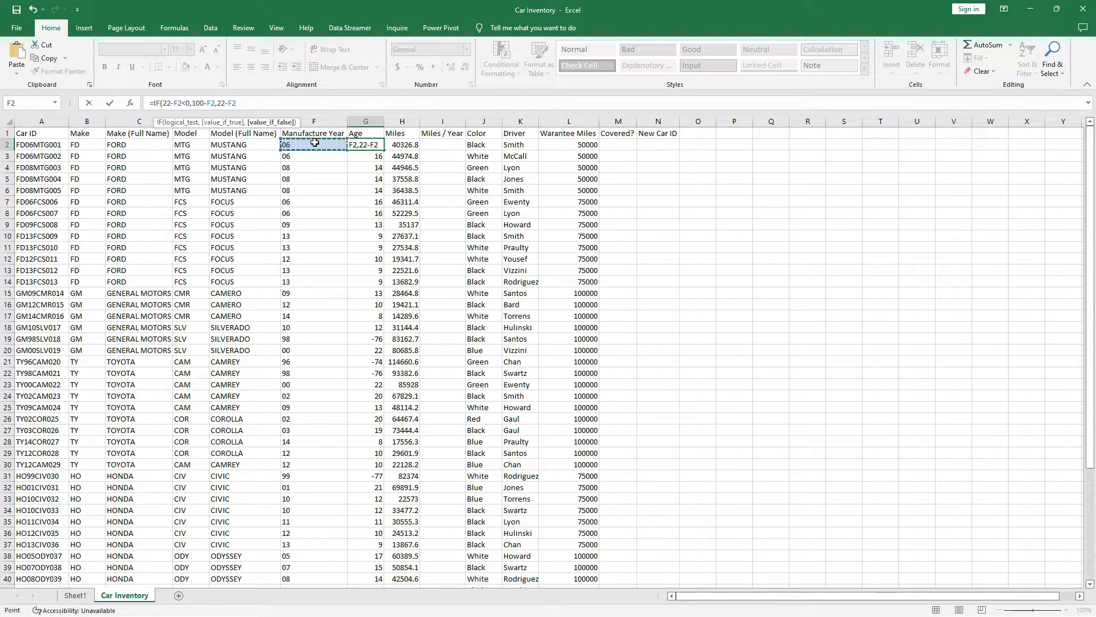
type(")")
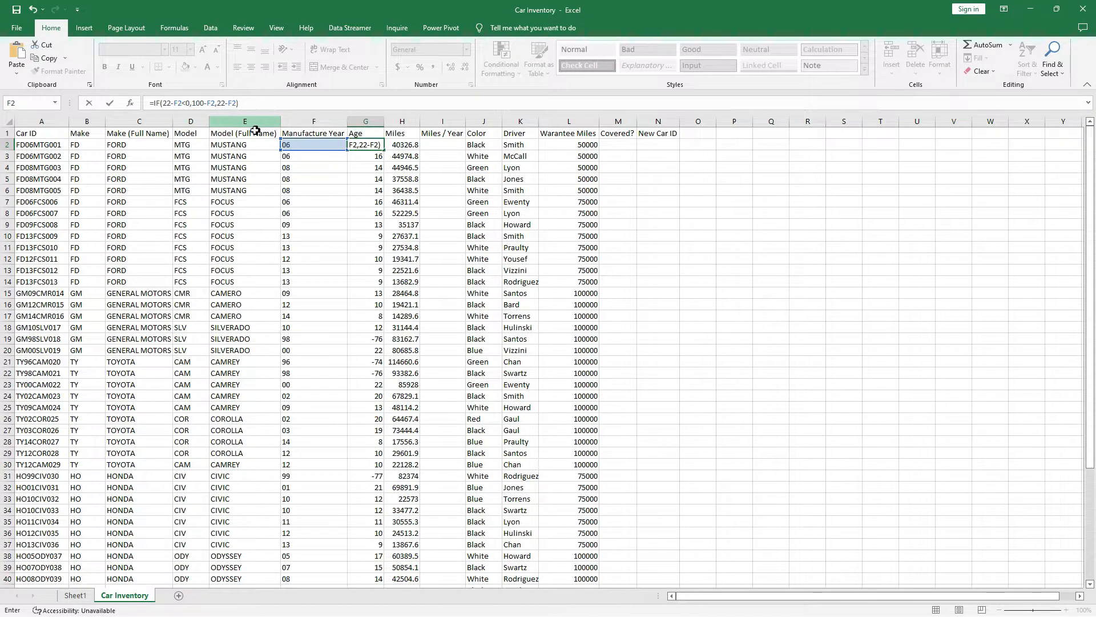
left_click(197, 105)
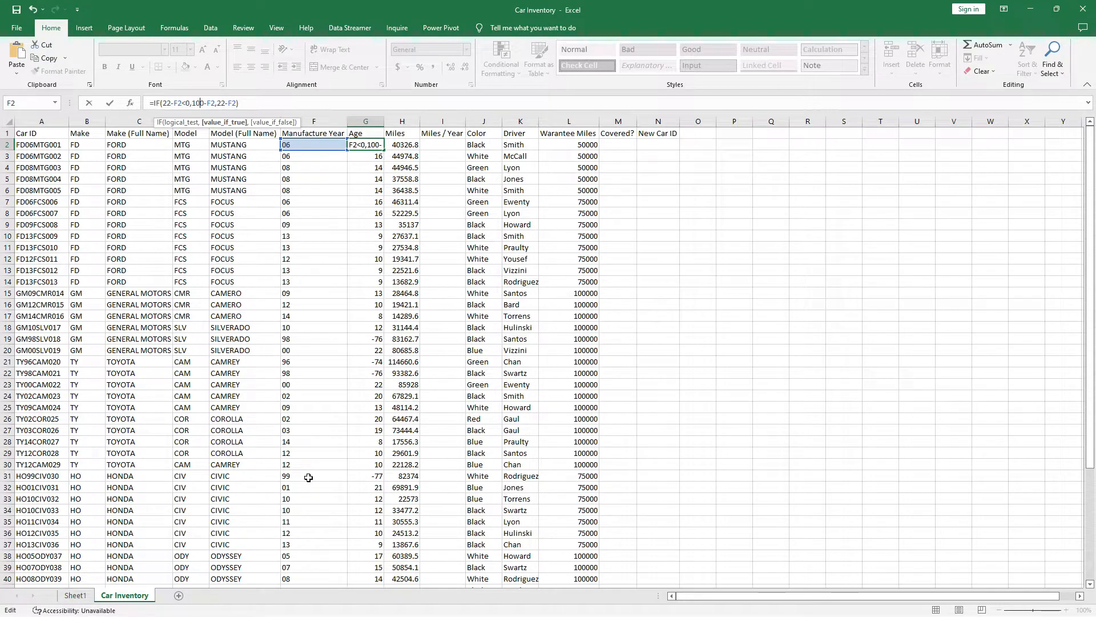
left_click(8, 476)
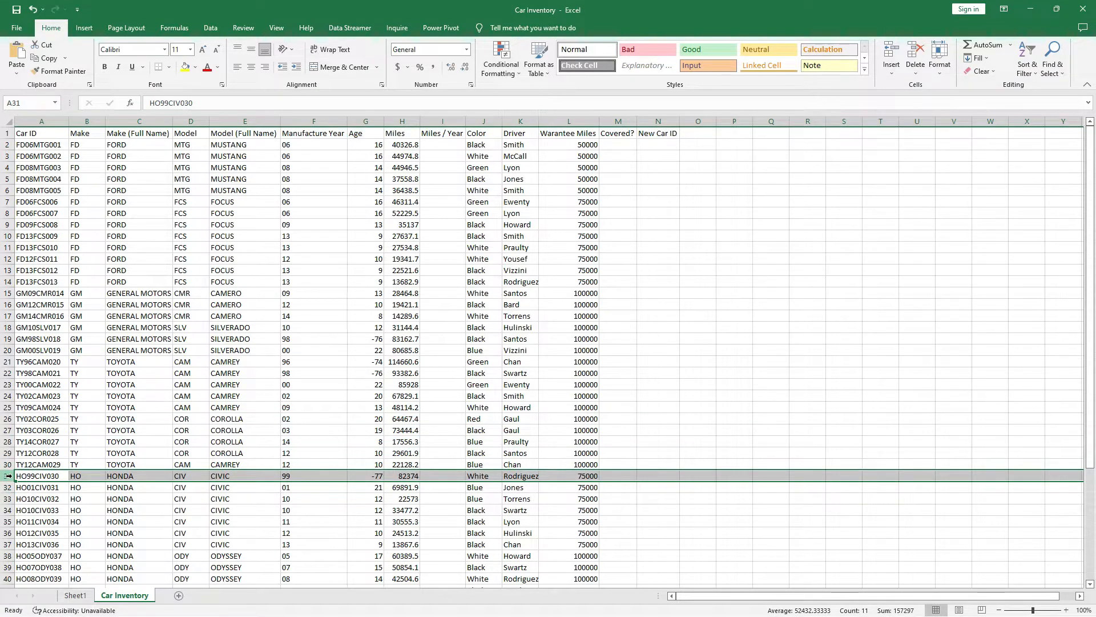
scroll(42, 531, "down", 4)
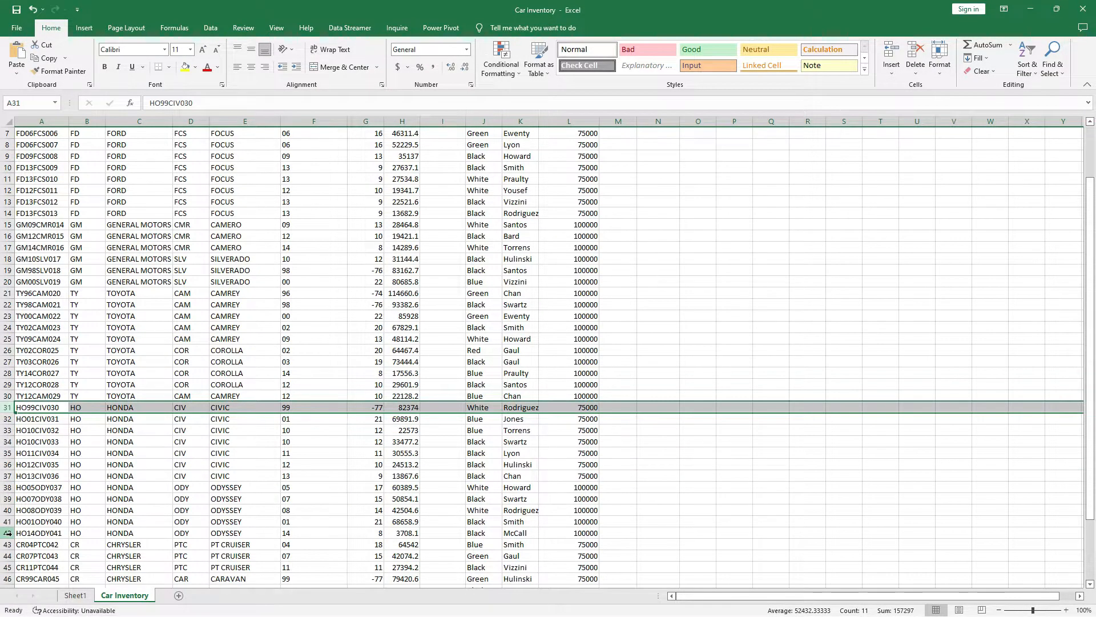
scroll(41, 532, "down", 3)
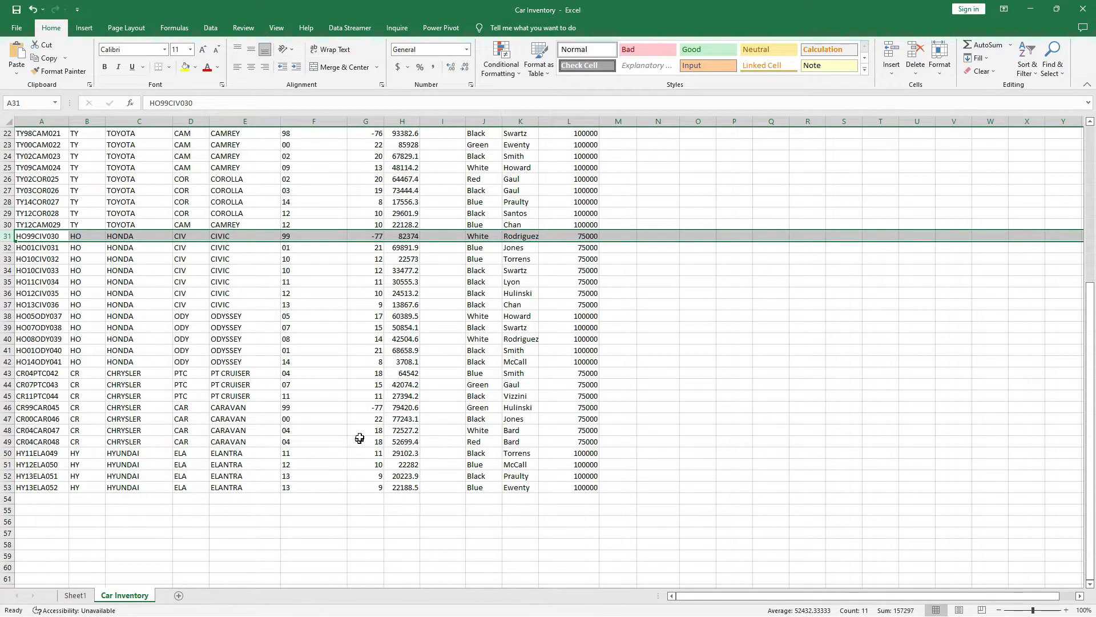
left_click(6, 407)
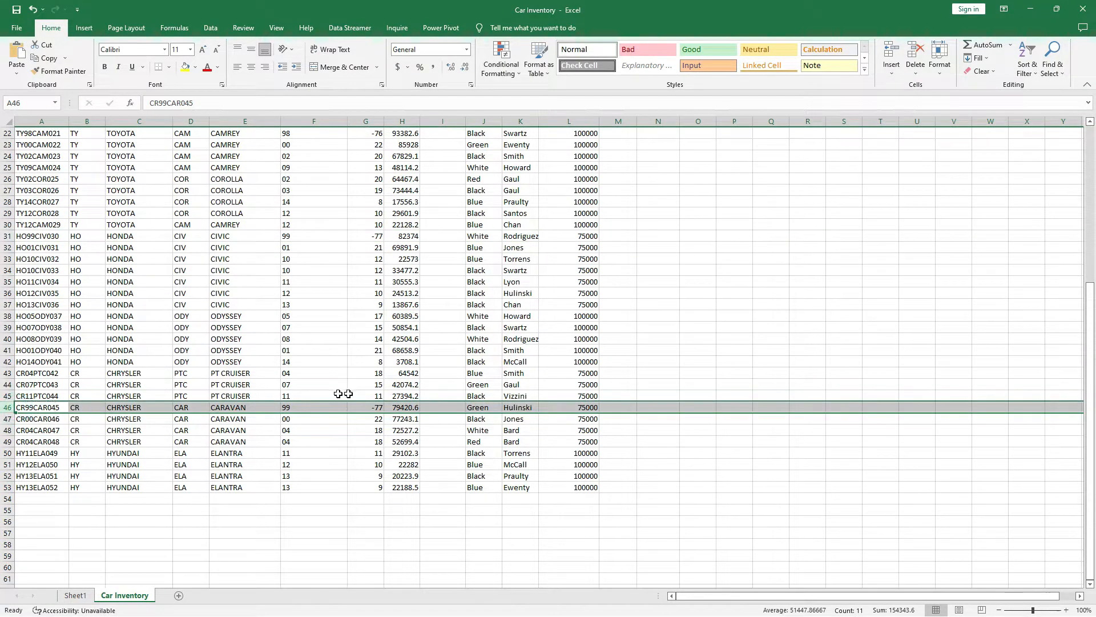
left_click(308, 407)
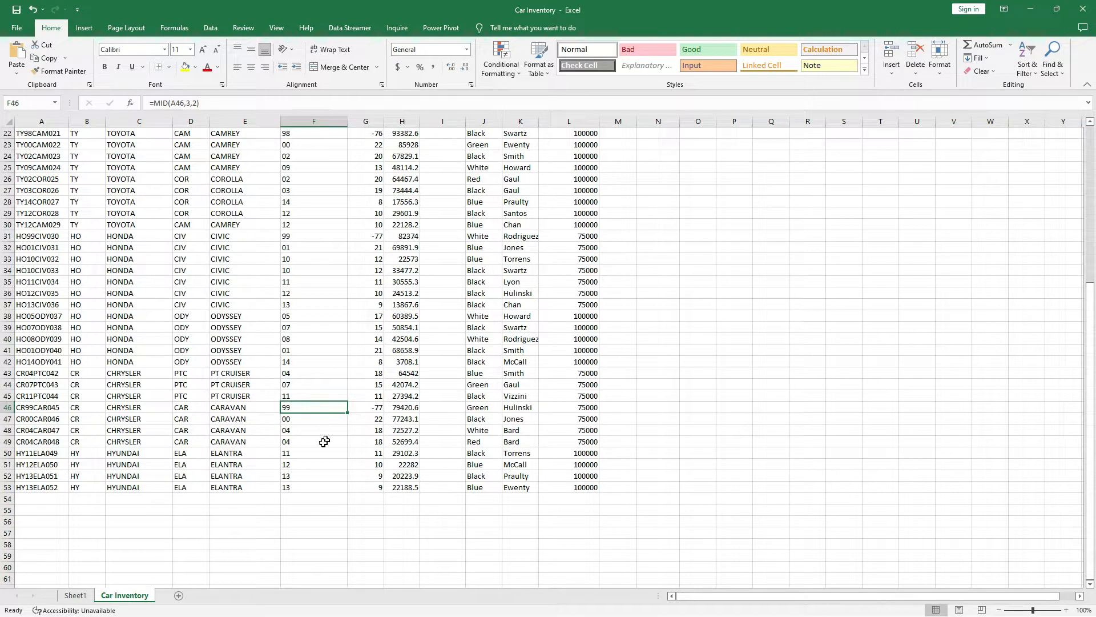
scroll(324, 451, "up", 4)
left_click(313, 373)
scroll(320, 436, "up", 3)
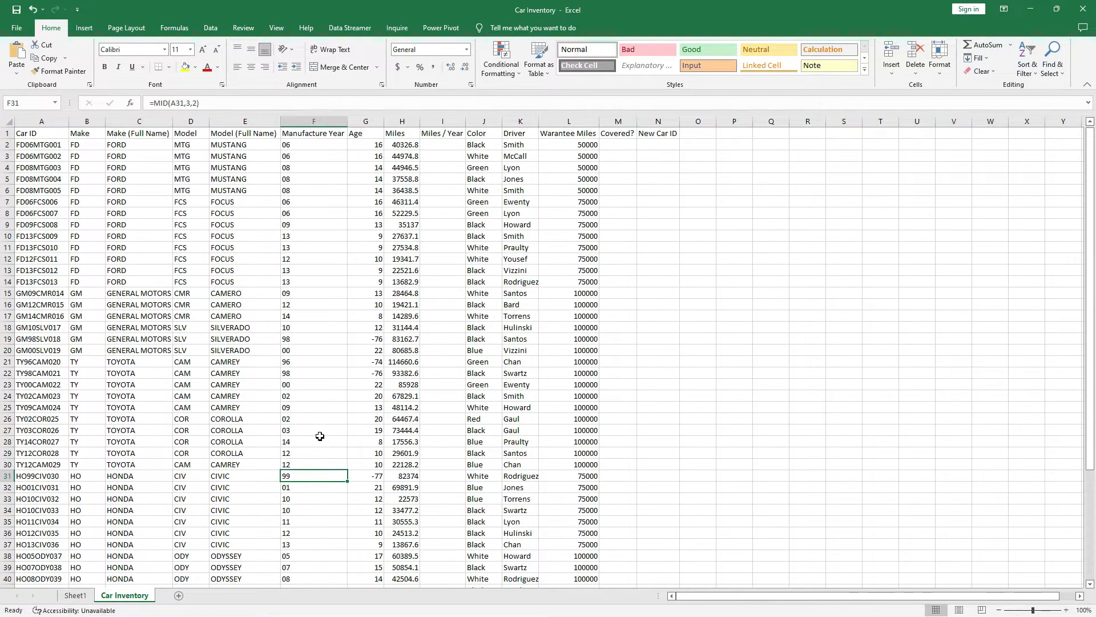
left_click(316, 338)
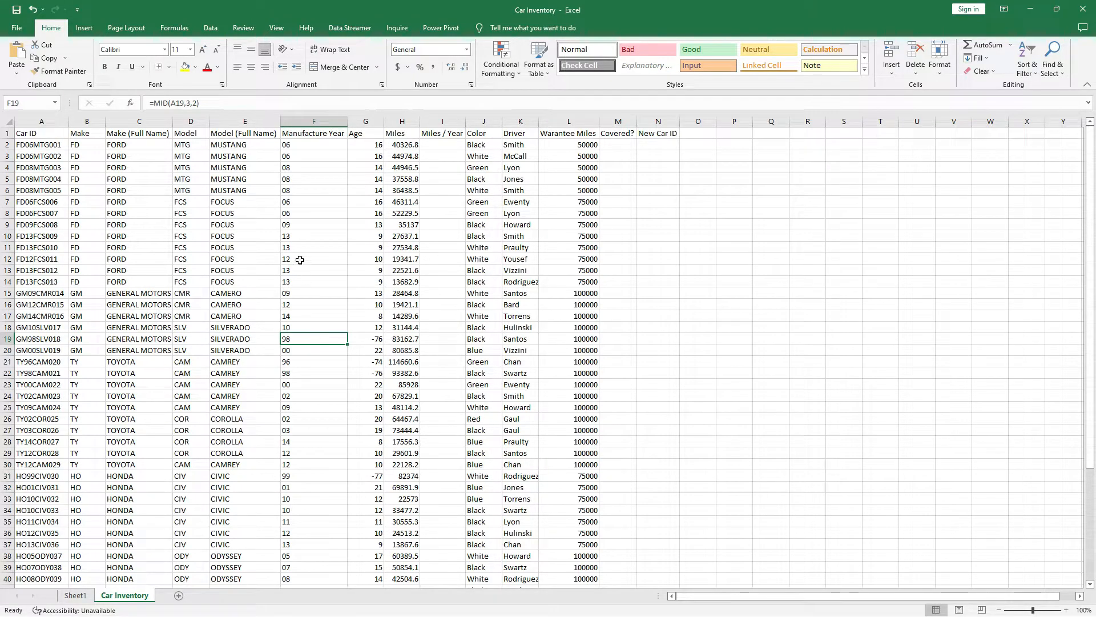
left_click(365, 144)
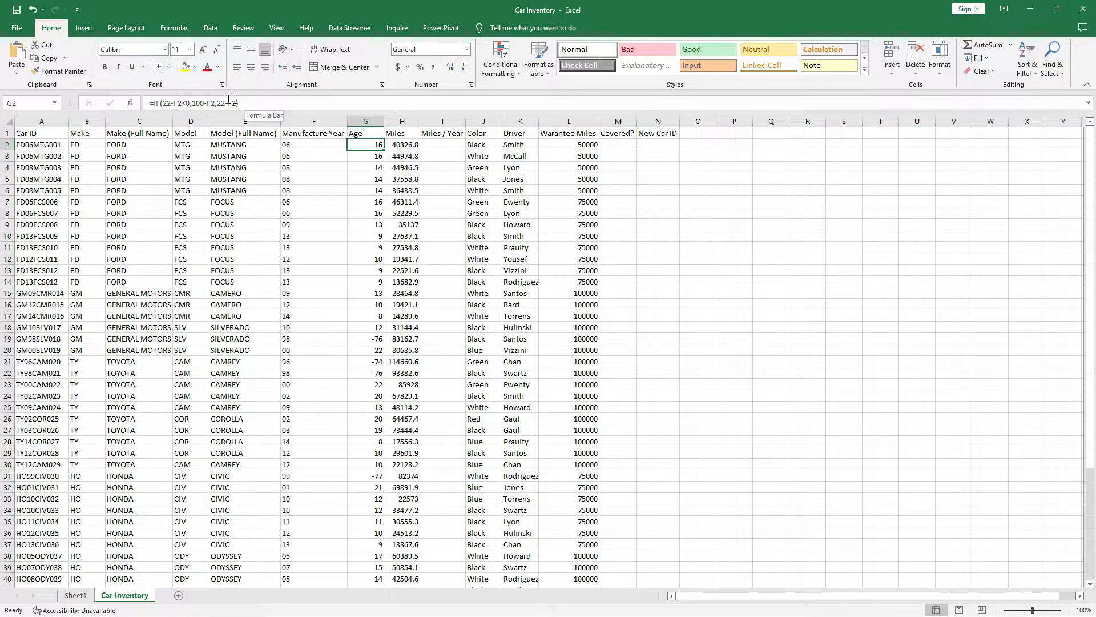
Fill the IF Age formula down column G so 1990s cars get positive ages like 2 and 1.
left_click(260, 101)
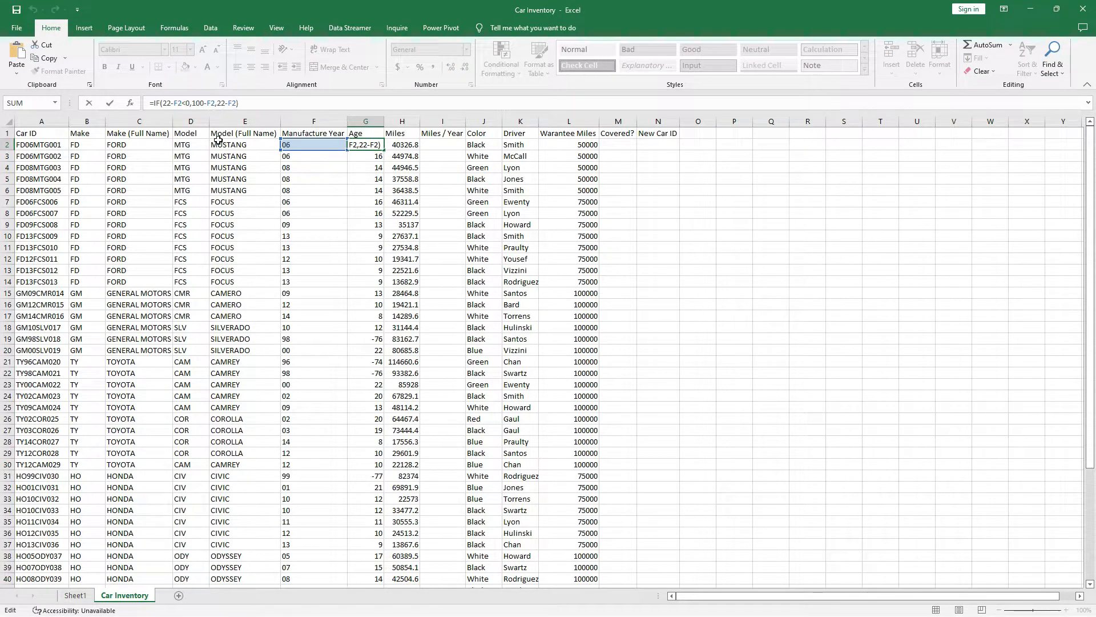
left_click_drag(217, 103, 234, 103)
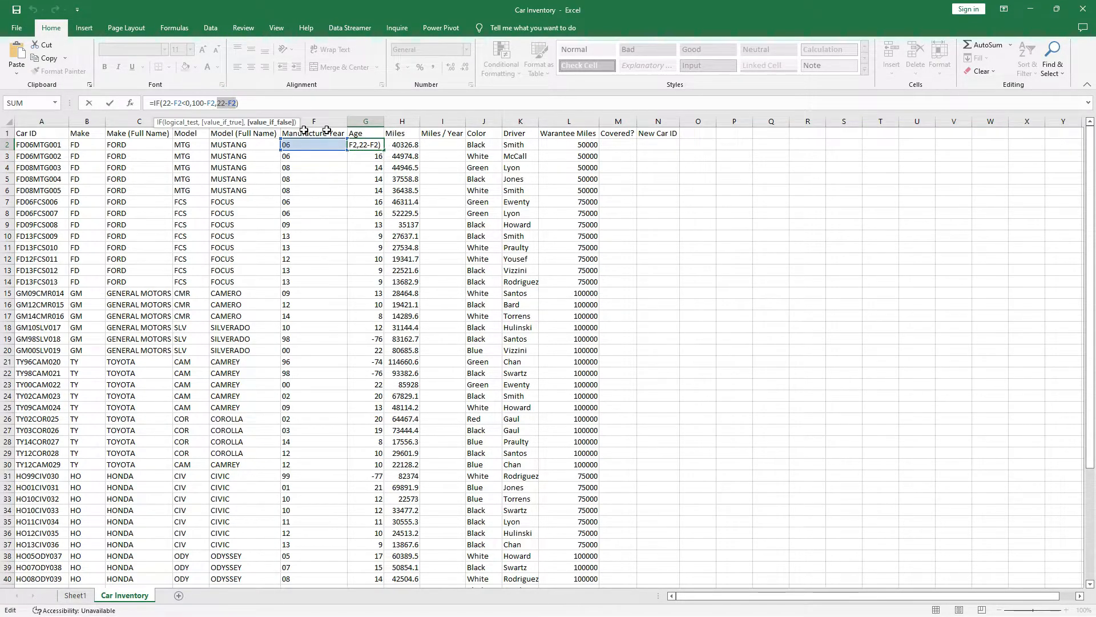
left_click(272, 102)
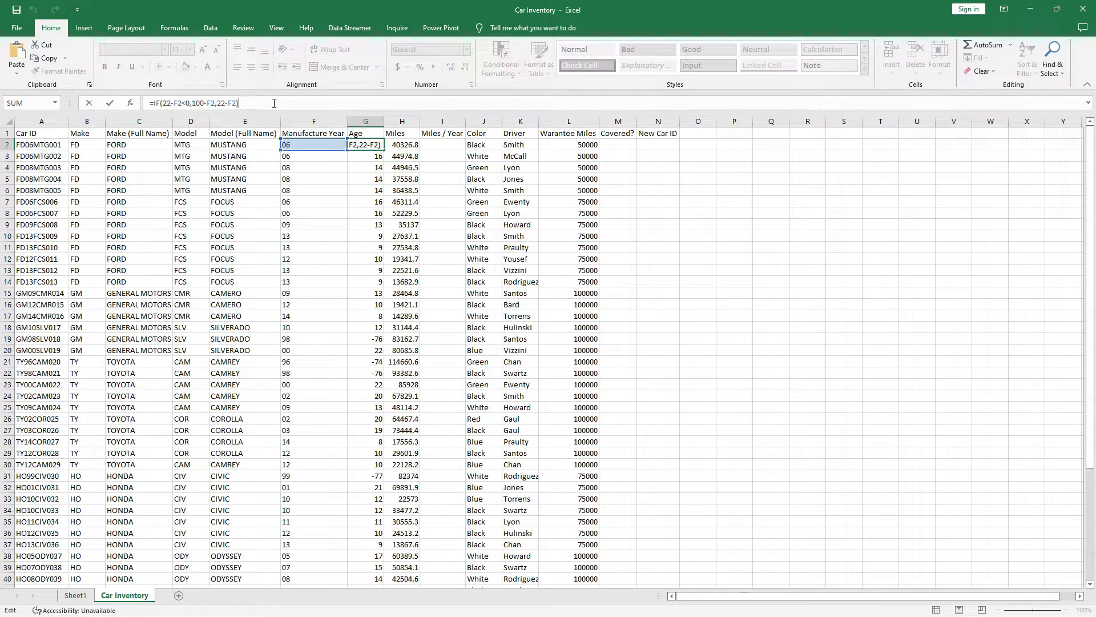
key("Return")
left_click(371, 145)
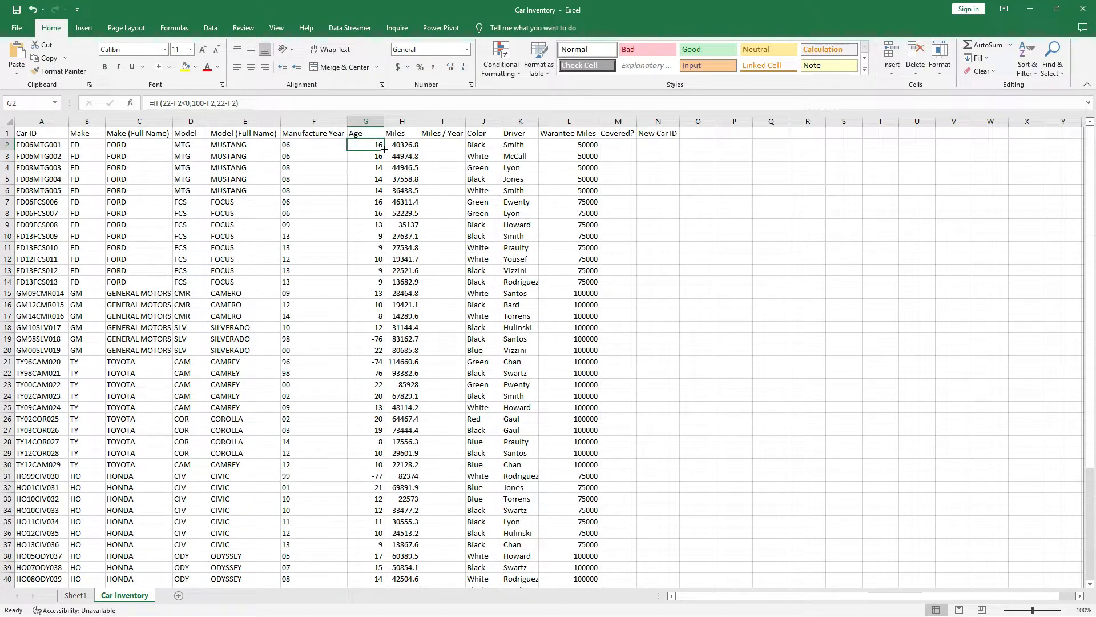
double_click(383, 150)
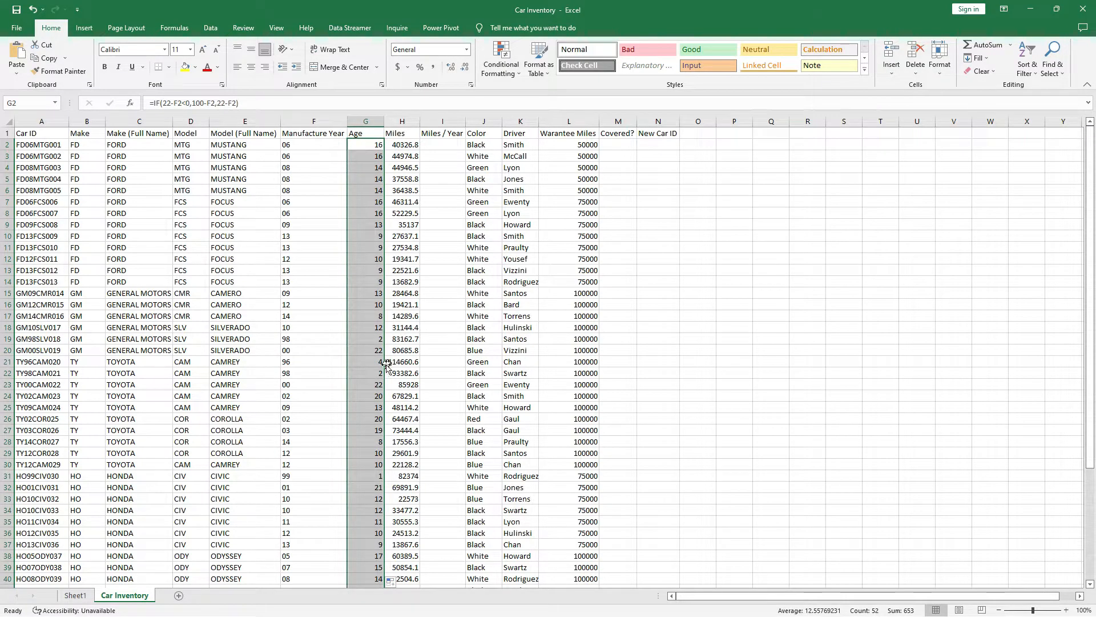
scroll(382, 360, "down", 1)
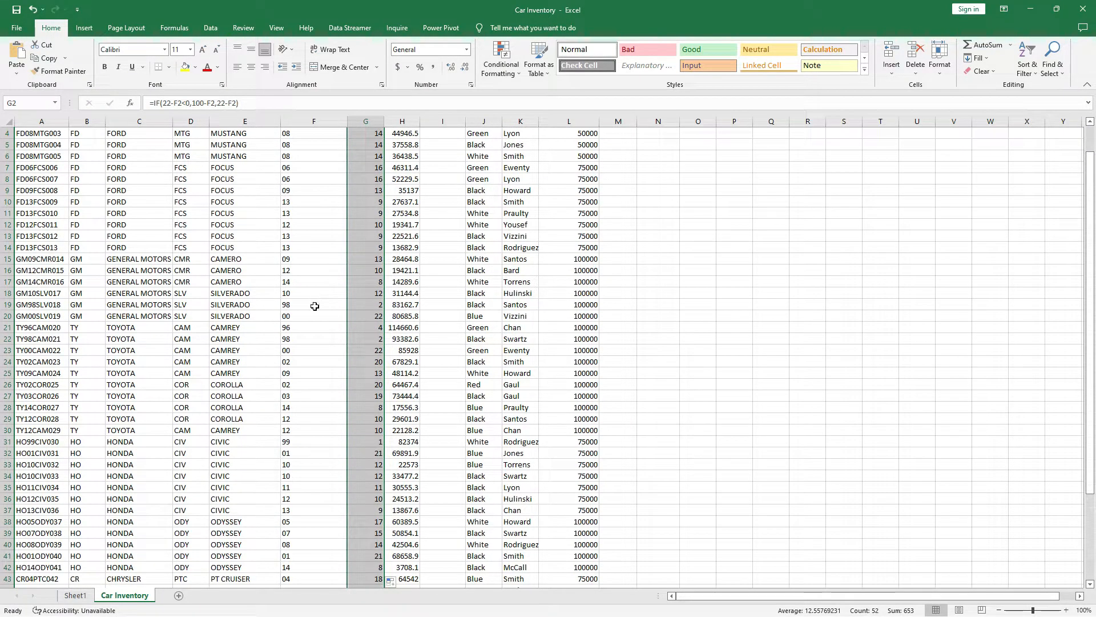
left_click_drag(314, 306, 362, 301)
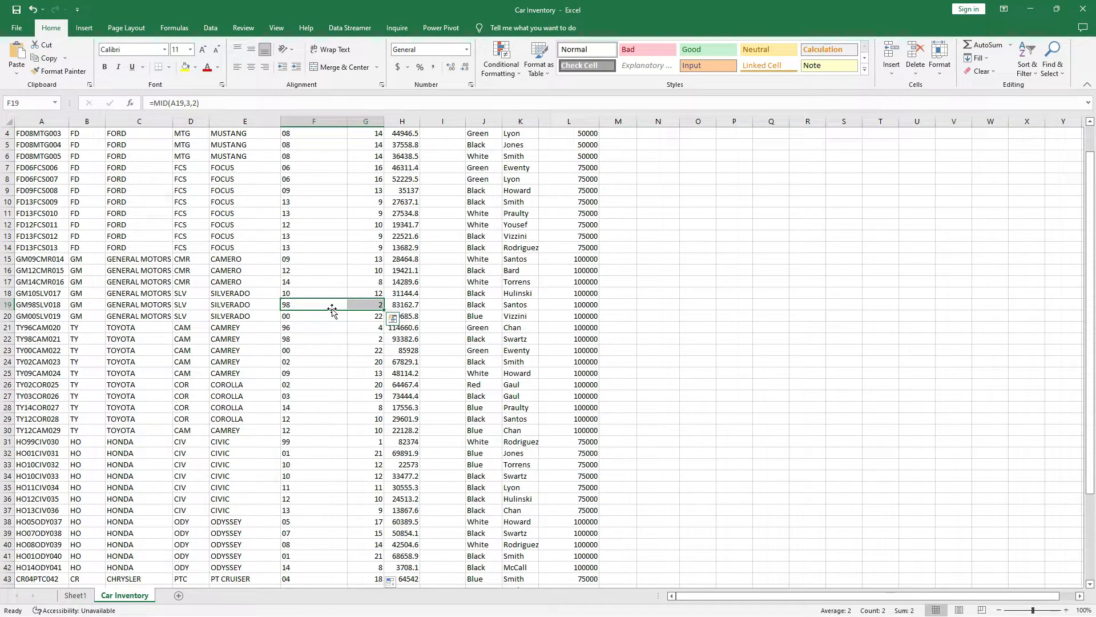
scroll(367, 239, "up", 1)
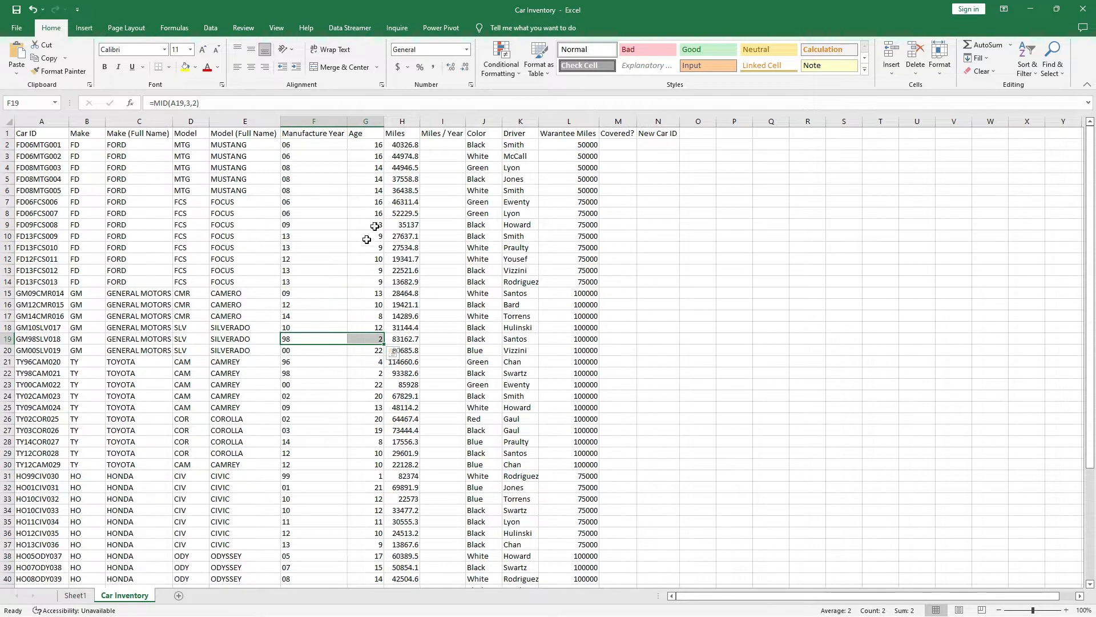
left_click(371, 145)
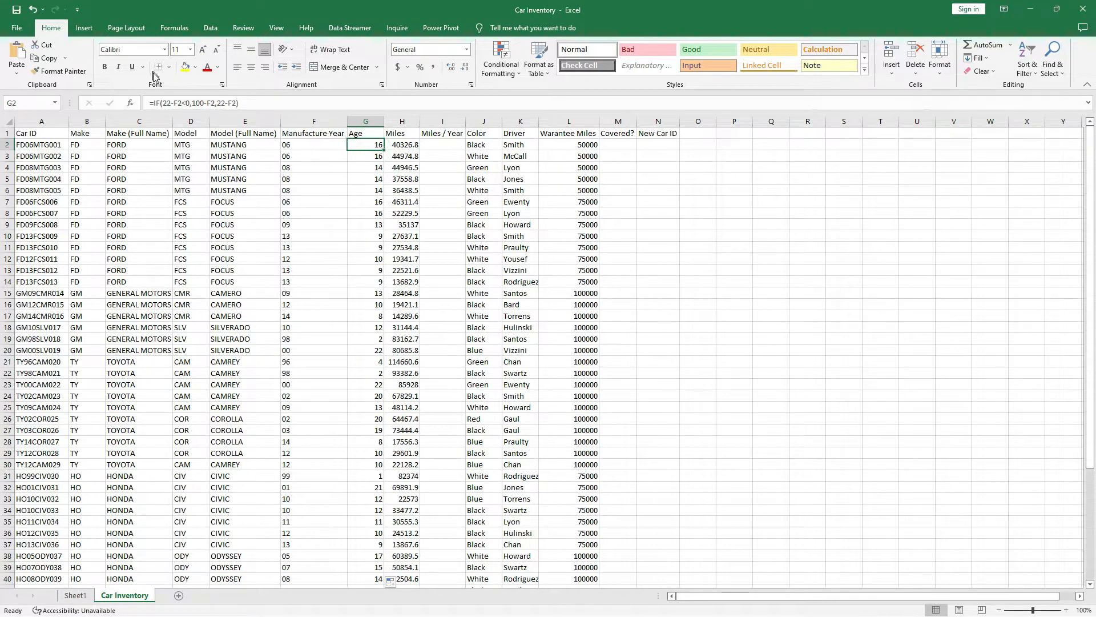
Change G2's formula to =IF(22-F2<0,100-F2+22,22-F2).
left_click(209, 103)
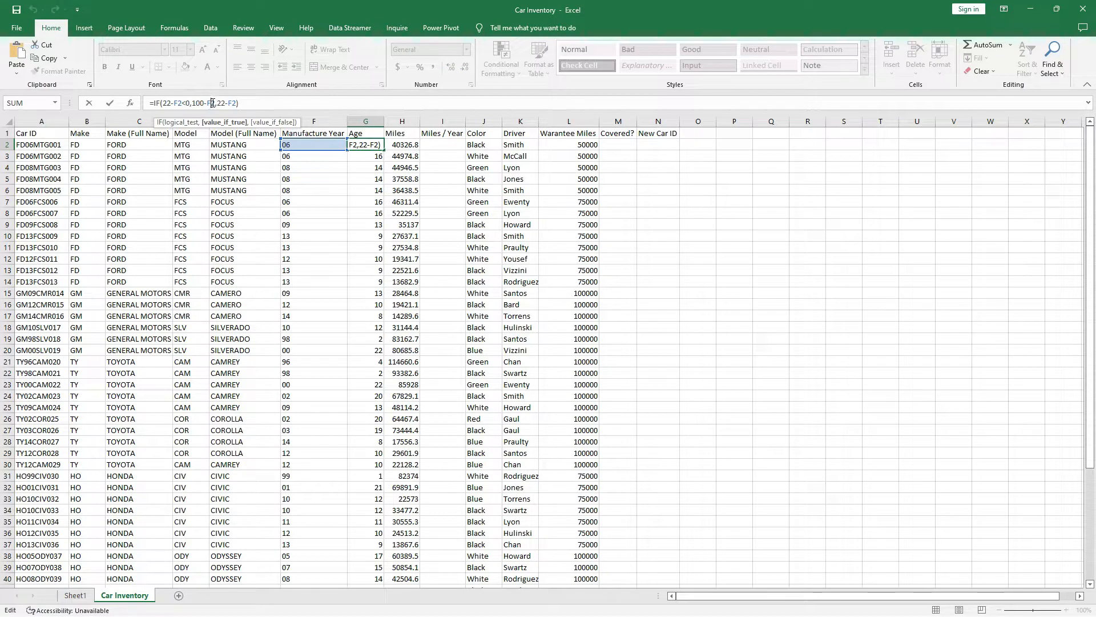
left_click(213, 102)
type(")")
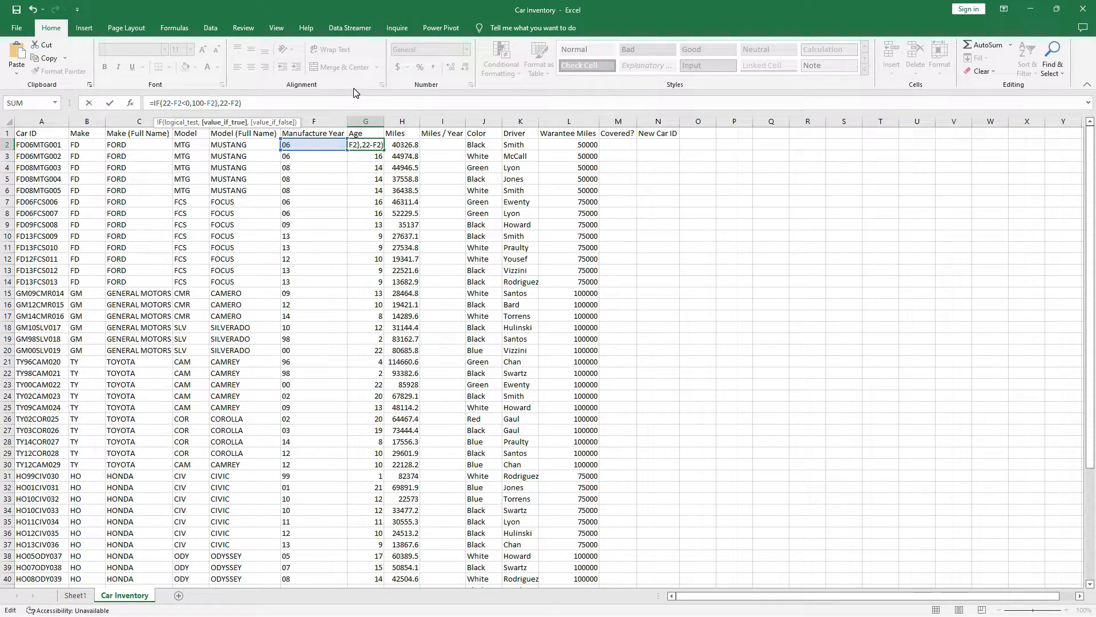
key("BackSpace")
type("+22")
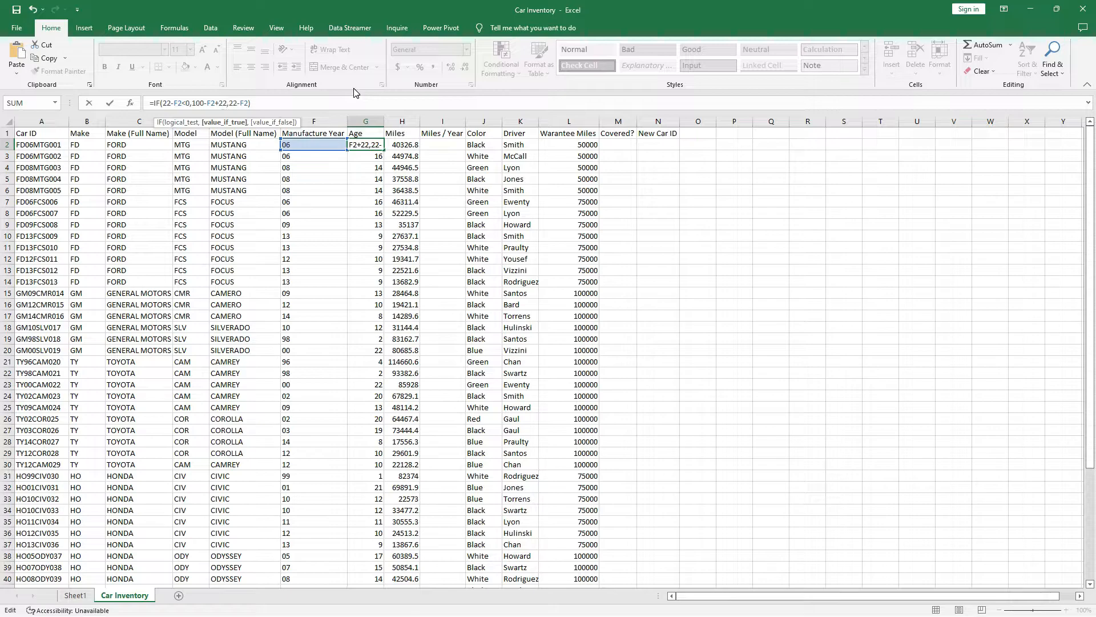
key("Return")
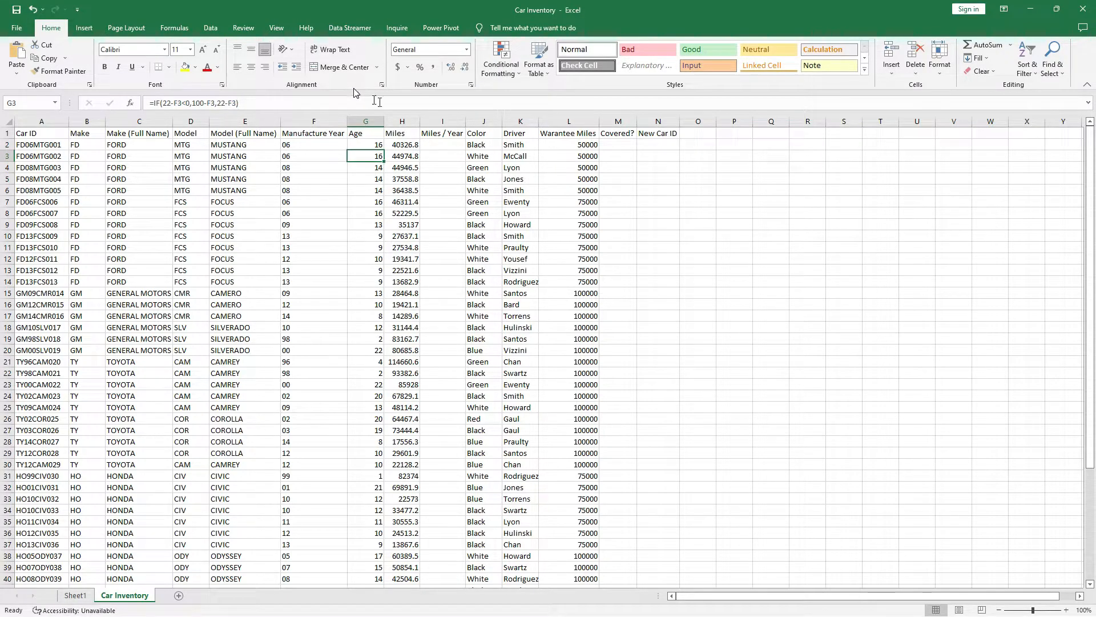
Fill the corrected Age formula down and verify 1990s ages, e.g. 26 for the 96 Camry.
left_click(364, 145)
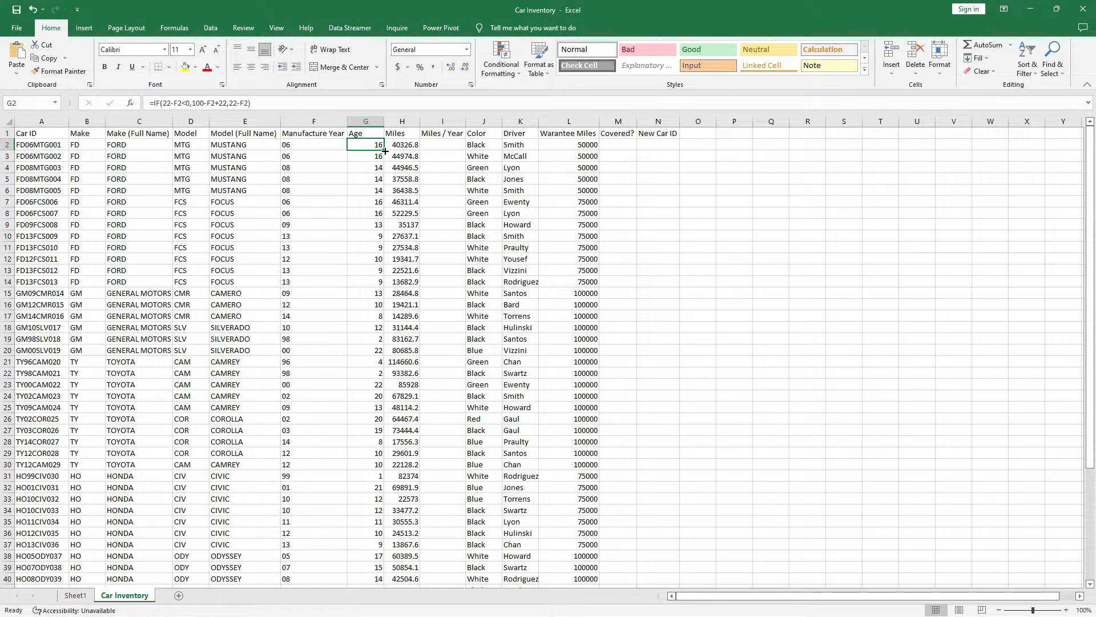
double_click(383, 150)
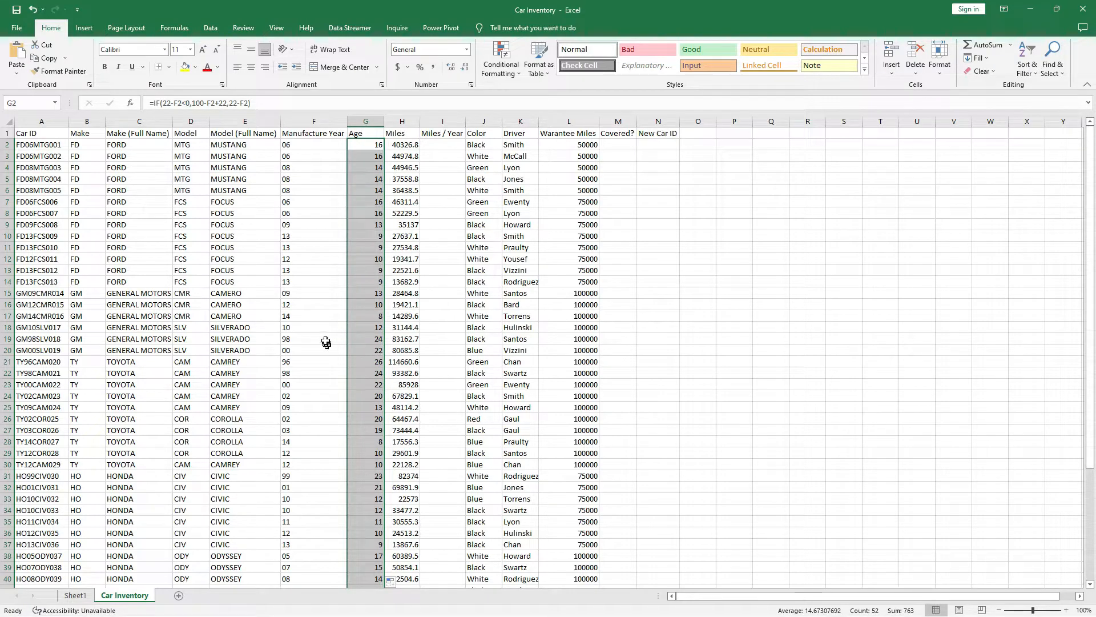
left_click_drag(301, 340, 368, 339)
scroll(342, 367, "down", 3)
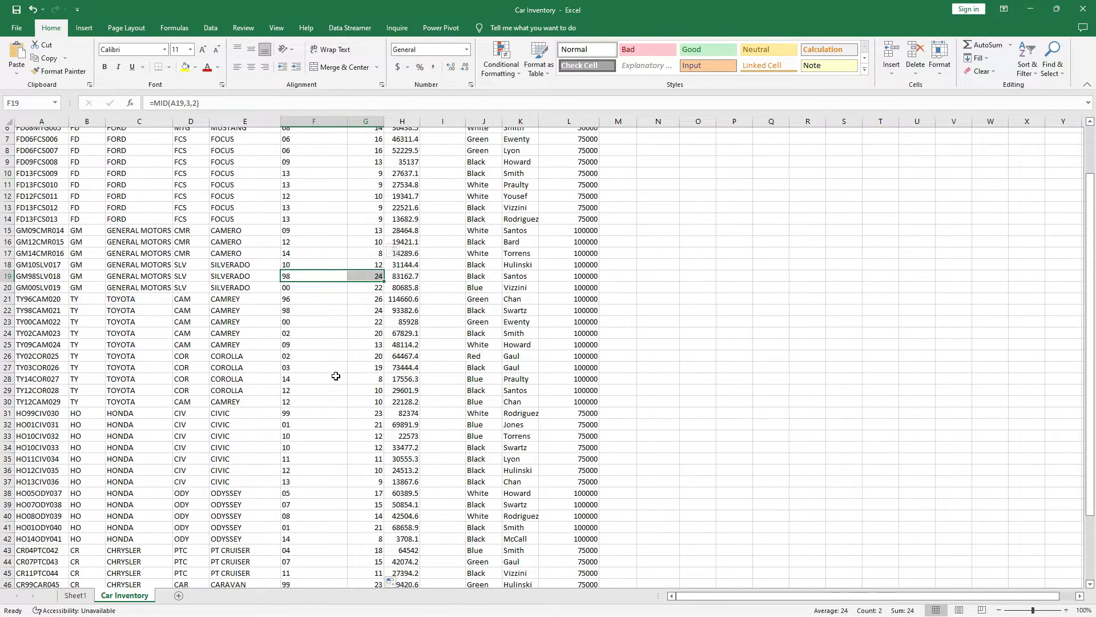
left_click_drag(297, 271, 367, 274)
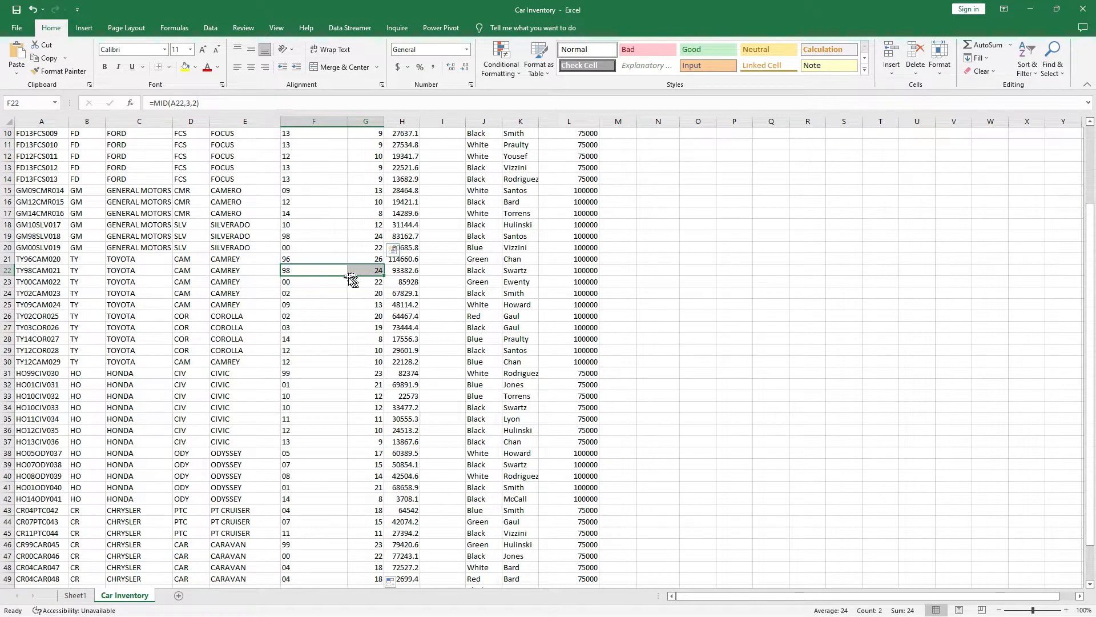
scroll(300, 322, "down", 2)
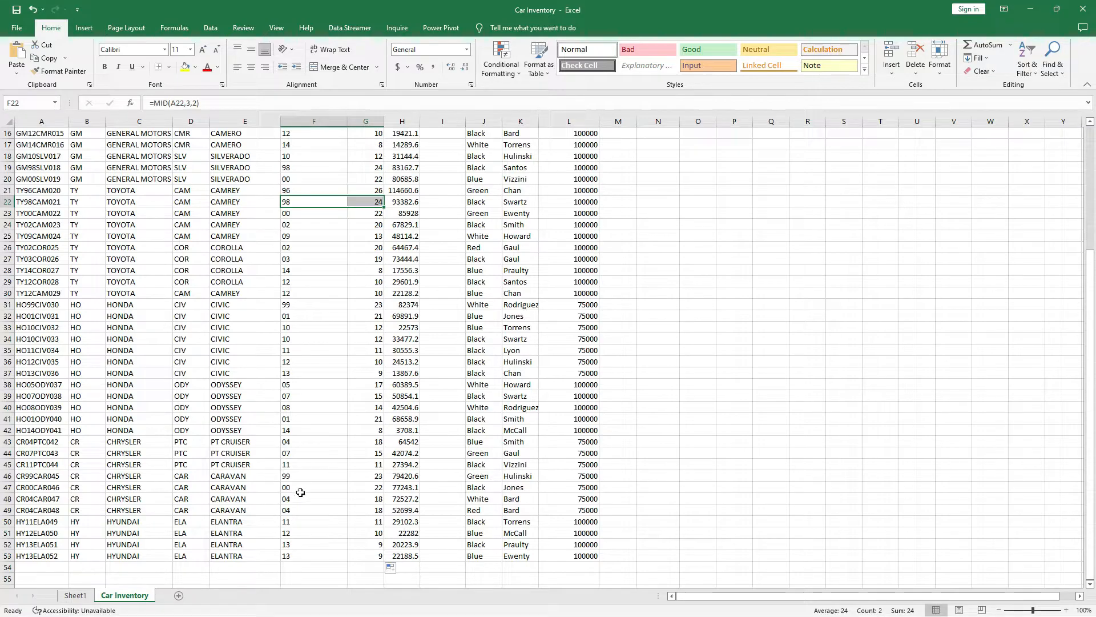
left_click_drag(302, 477, 365, 479)
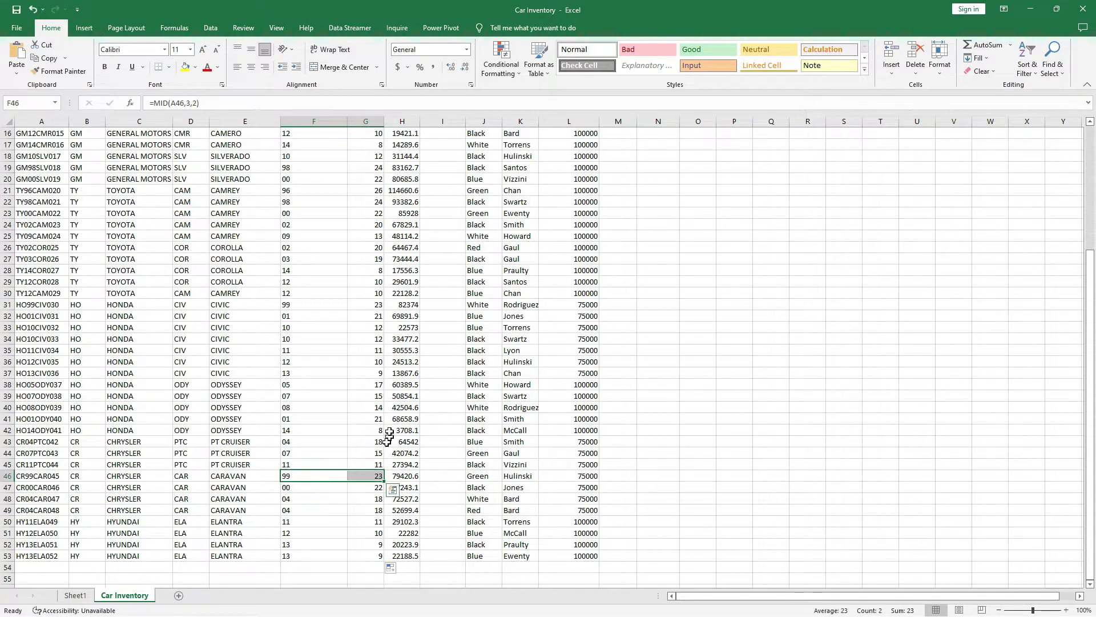
scroll(351, 405, "down", 3)
scroll(349, 399, "up", 8)
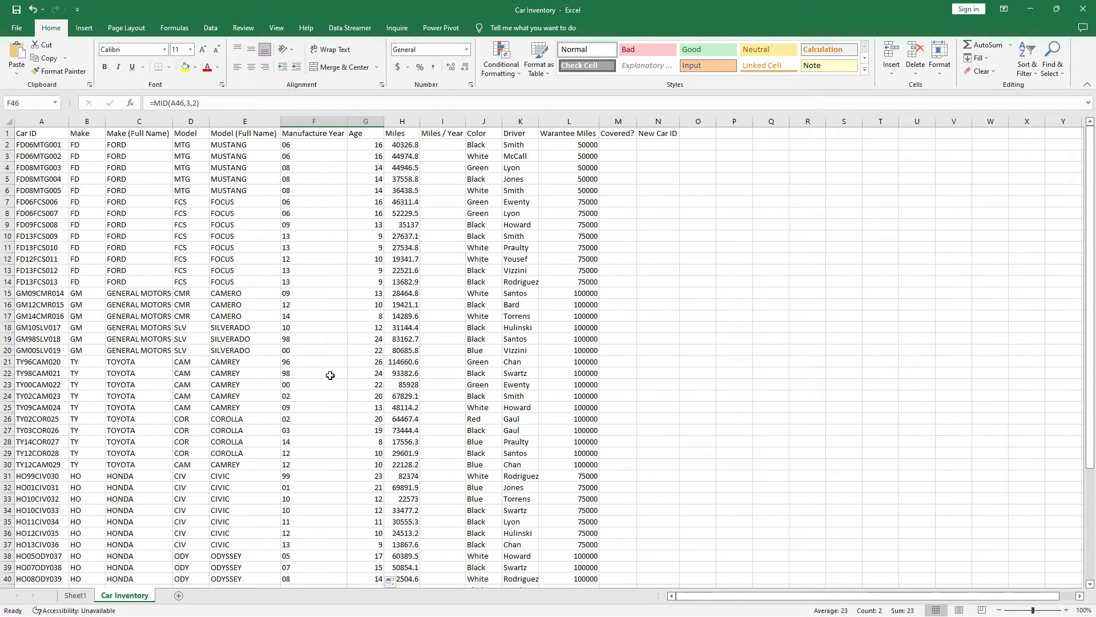
left_click(447, 147)
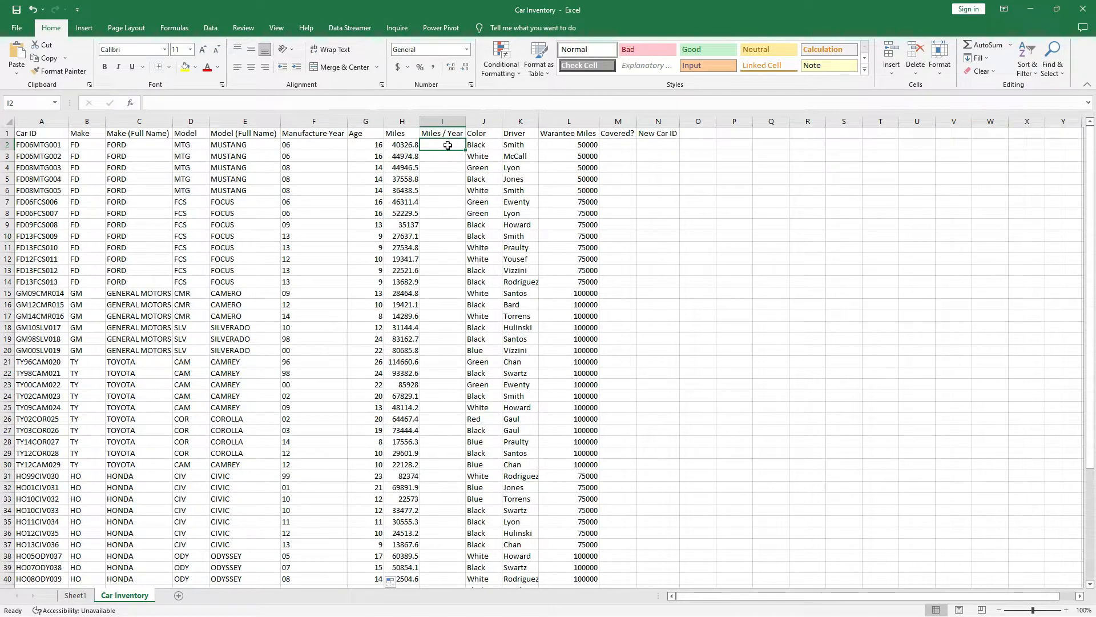
Enter =H2/G2 in I2, giving 2520.425 miles per year for the first Mustang.
left_click(402, 146)
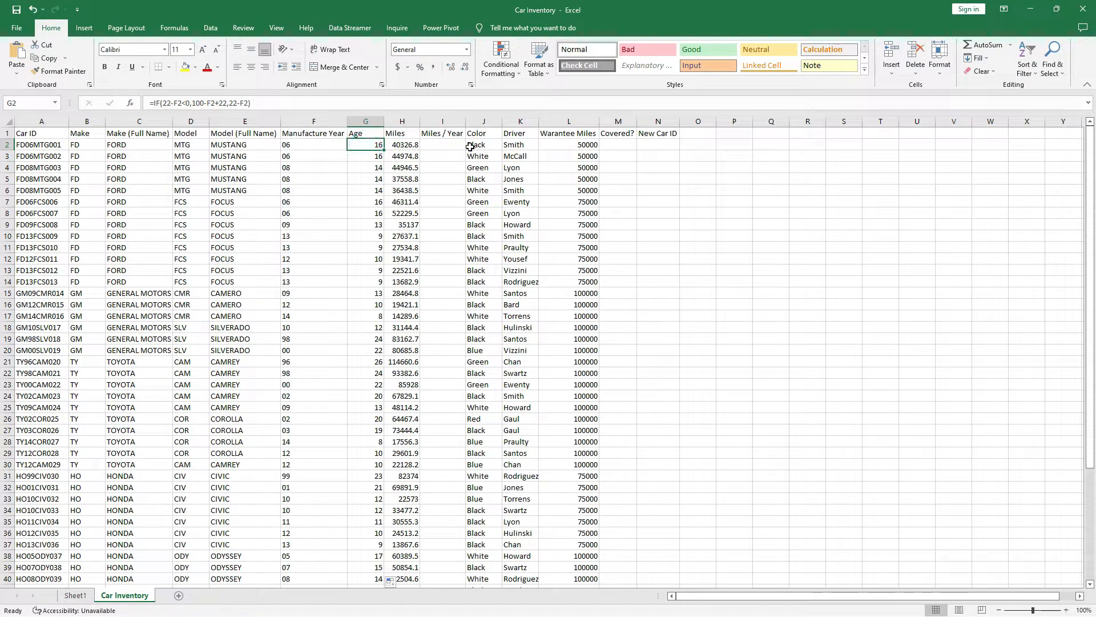
left_click(452, 147)
type("=")
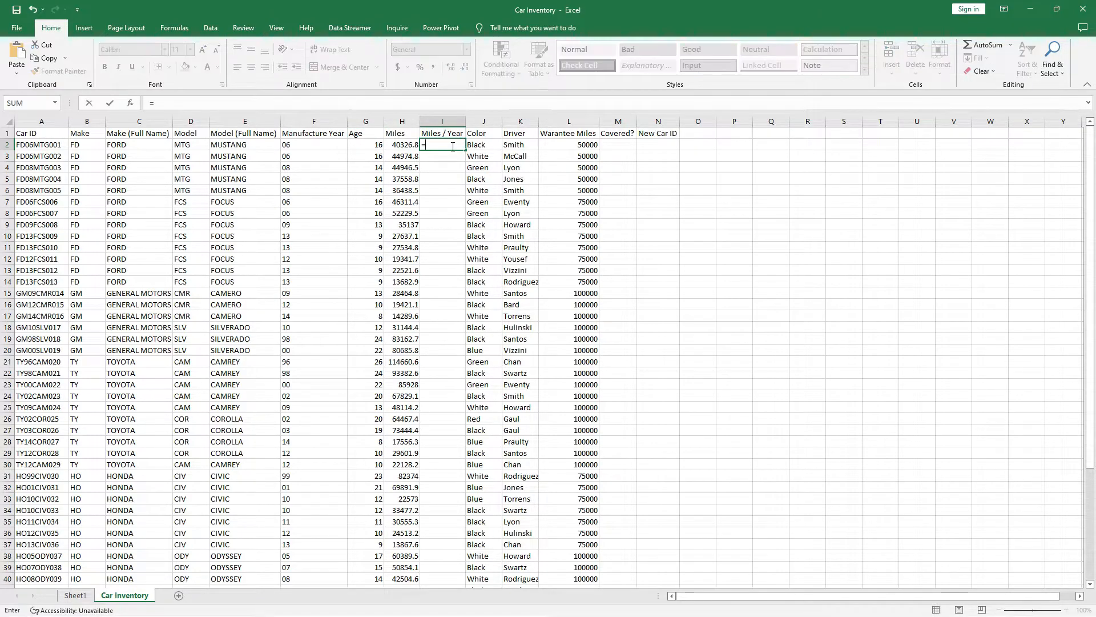
left_click(399, 146)
type("/")
left_click(374, 145)
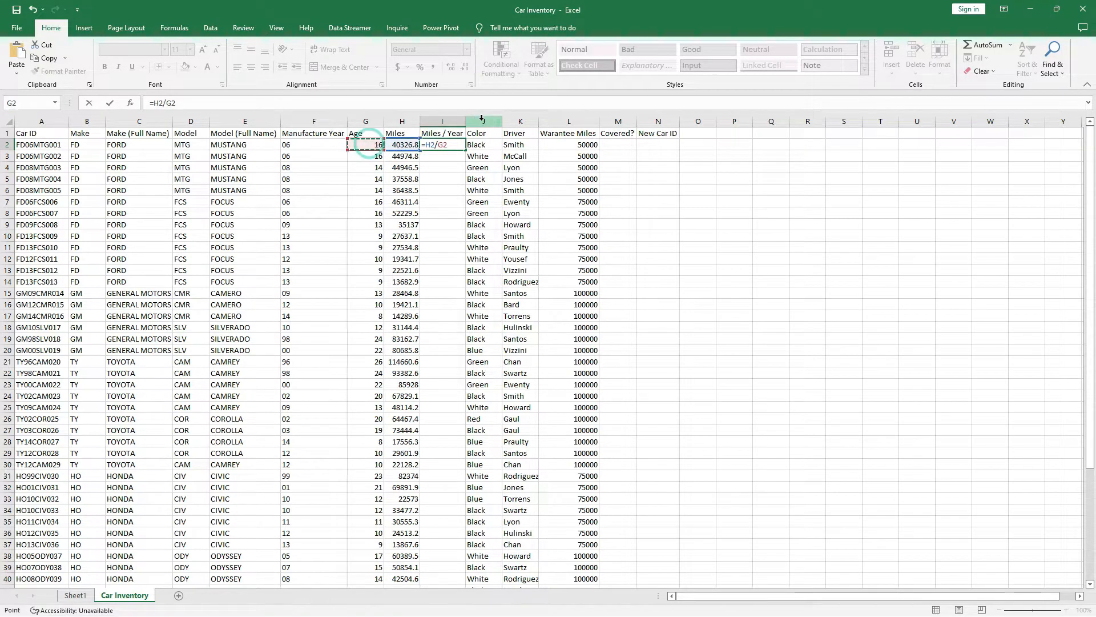
key("ctrl+Return")
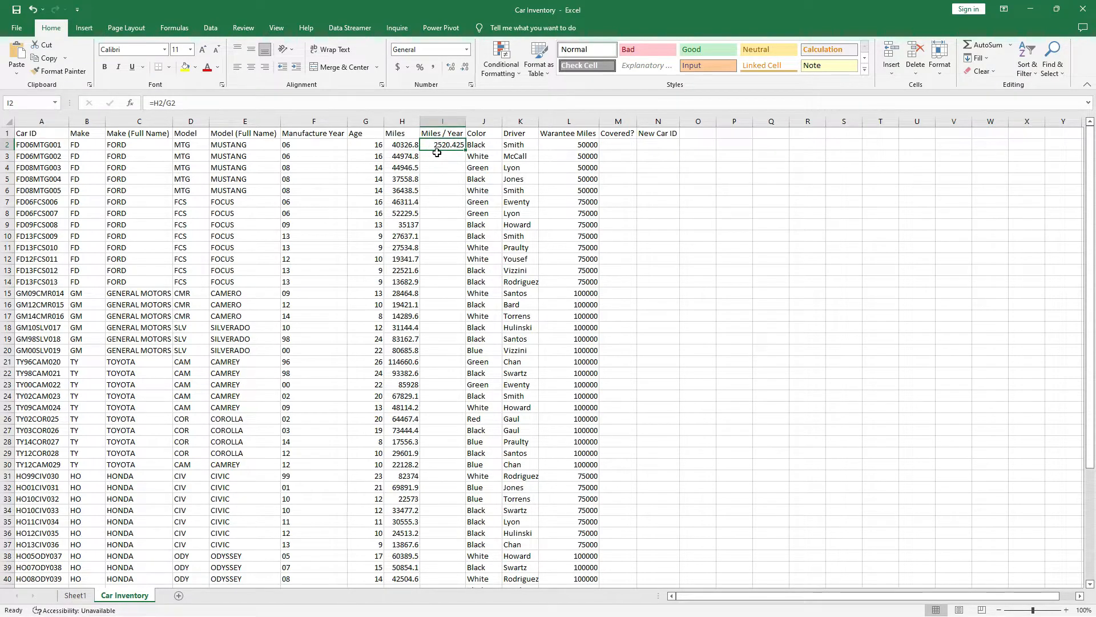
Fill the Miles / Year formula from I2 down to every car row.
double_click(467, 150)
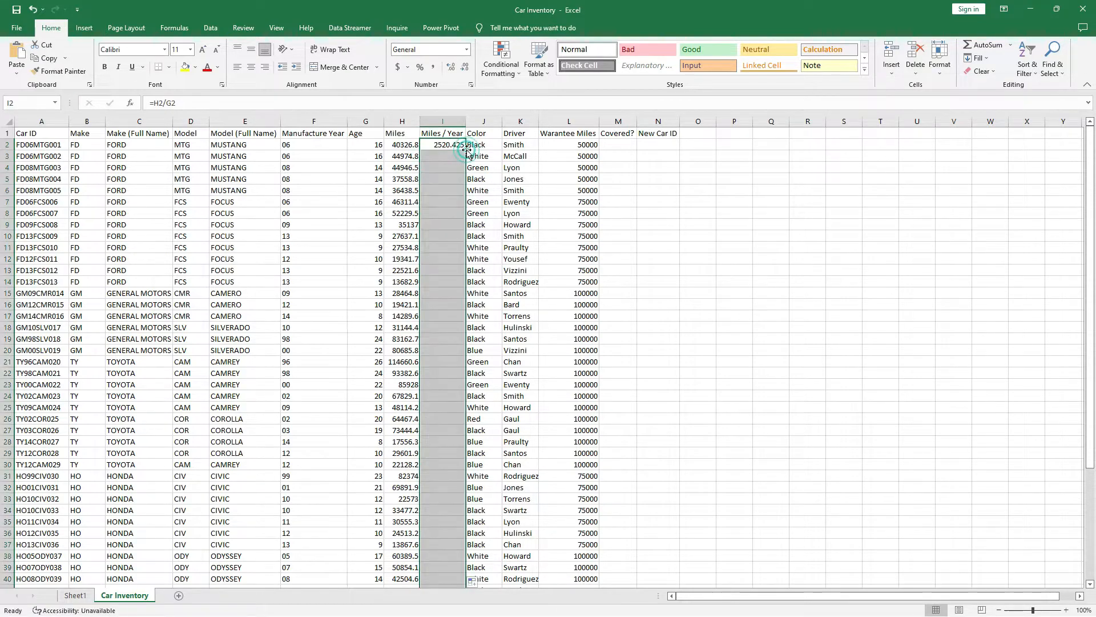
scroll(461, 247, "down", 6)
scroll(461, 247, "down", 3)
scroll(465, 245, "up", 9)
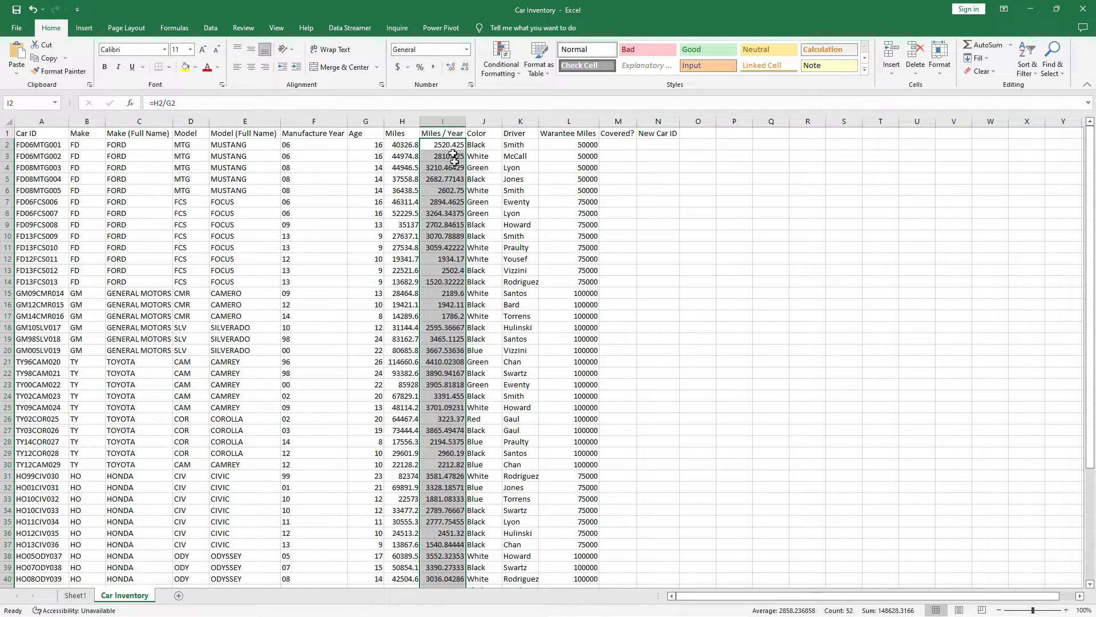
Show Miles / Year with two decimal places (e.g. 2520.43) and narrow column I.
left_click(466, 67)
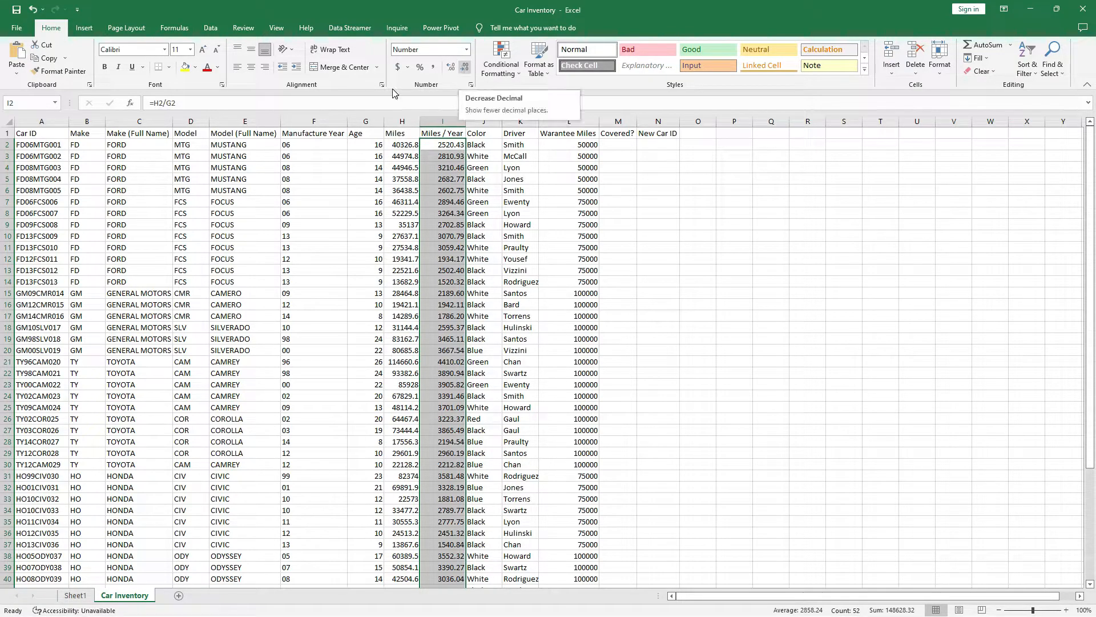
left_click(451, 67)
left_click(451, 67)
left_click(451, 67)
left_click(451, 68)
left_click(450, 68)
left_click(451, 67)
left_click(450, 67)
left_click(450, 68)
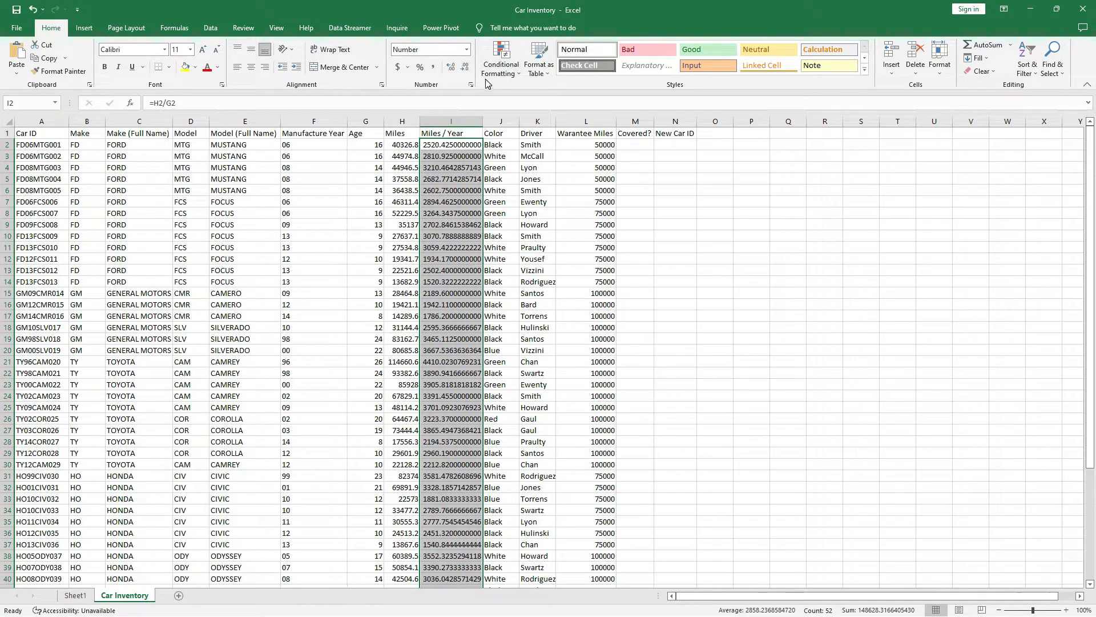
left_click(465, 68)
left_click(465, 68)
left_click(465, 68)
left_click(465, 68)
left_click(465, 69)
left_click(465, 69)
left_click(465, 68)
left_click(465, 68)
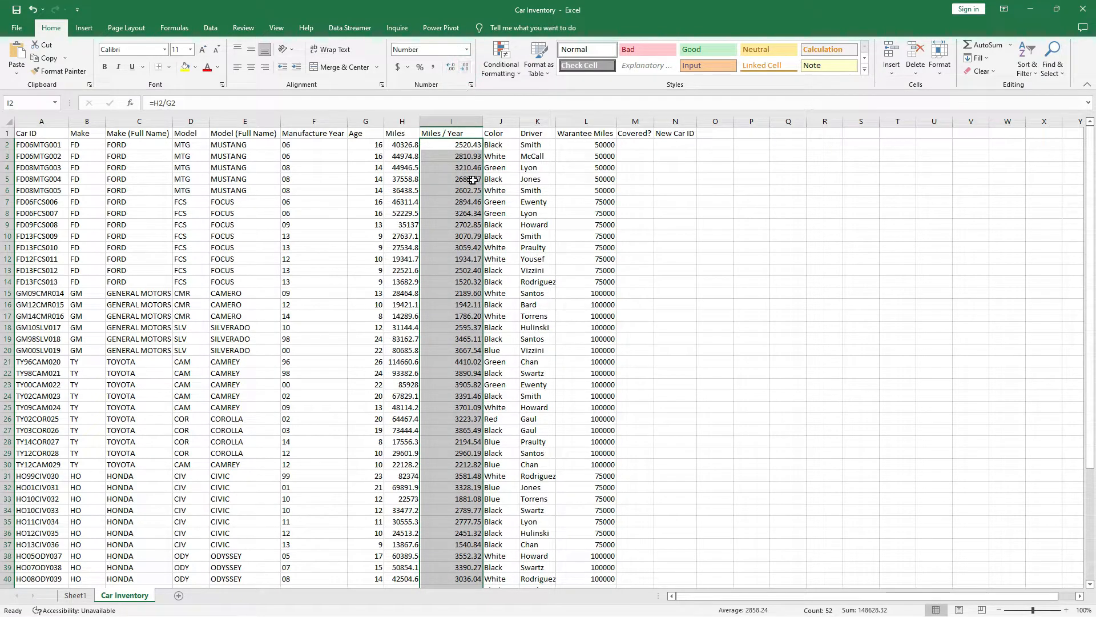
left_click_drag(478, 121, 465, 122)
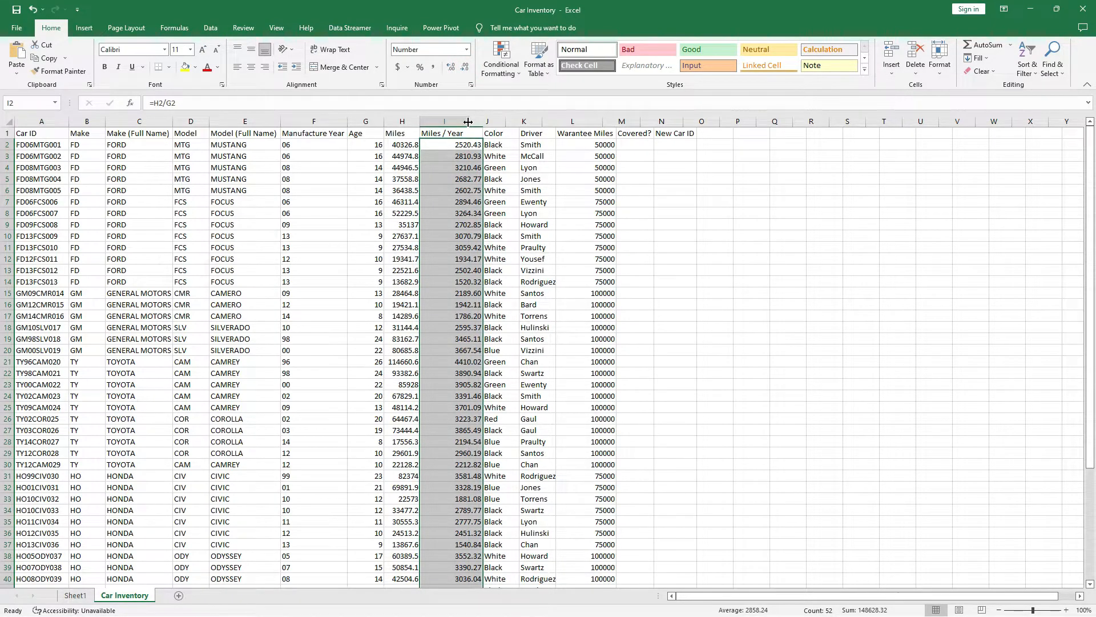
left_click(573, 135)
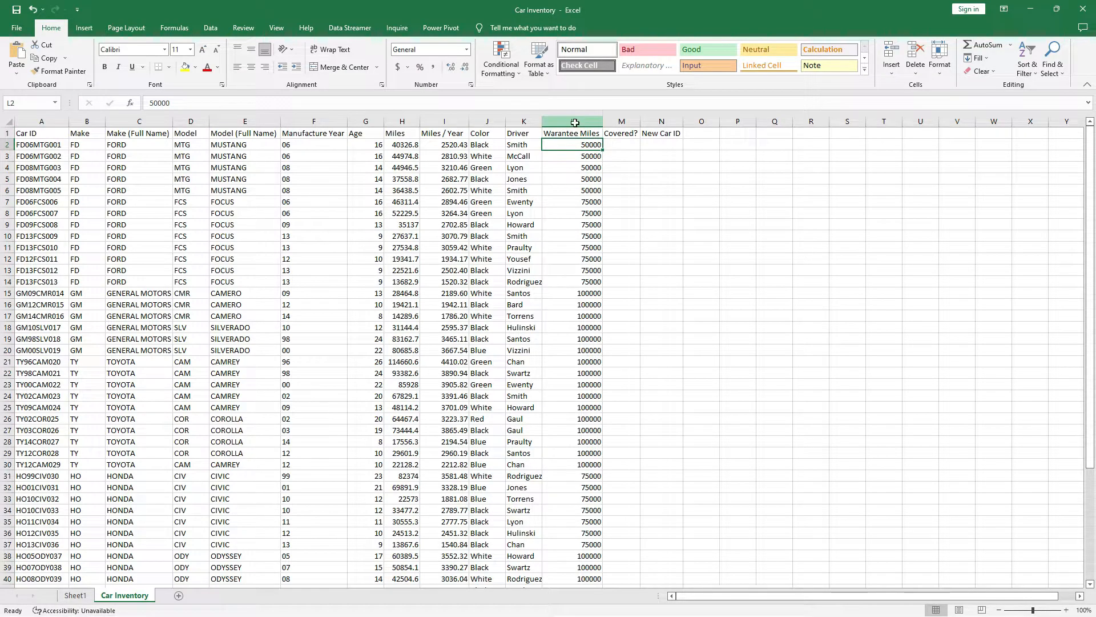
left_click(574, 122)
left_click(577, 144)
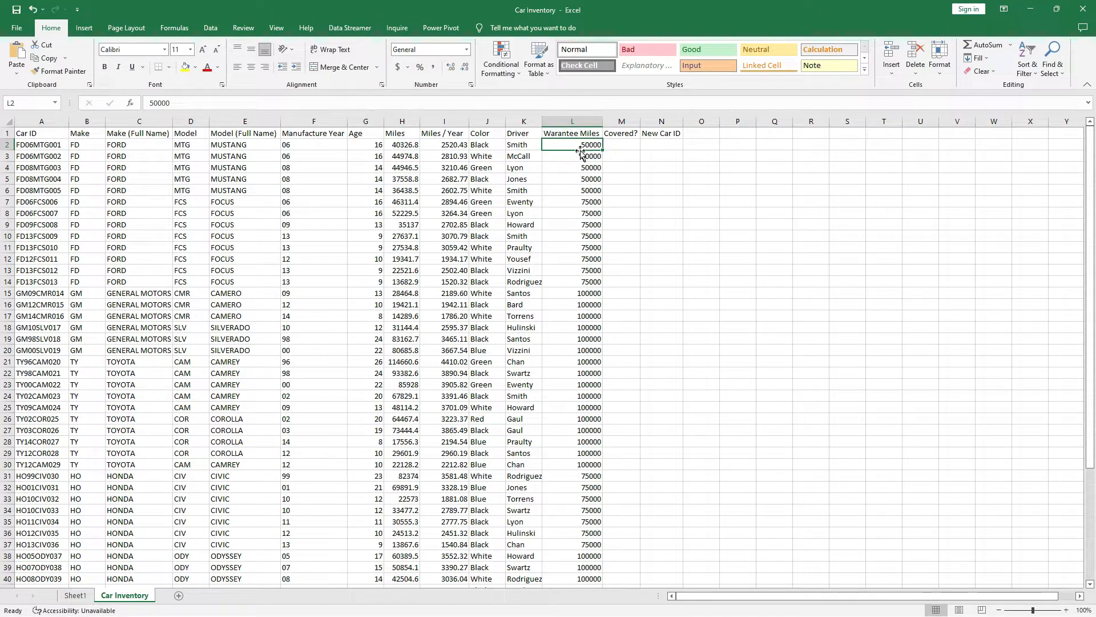
left_click(620, 144)
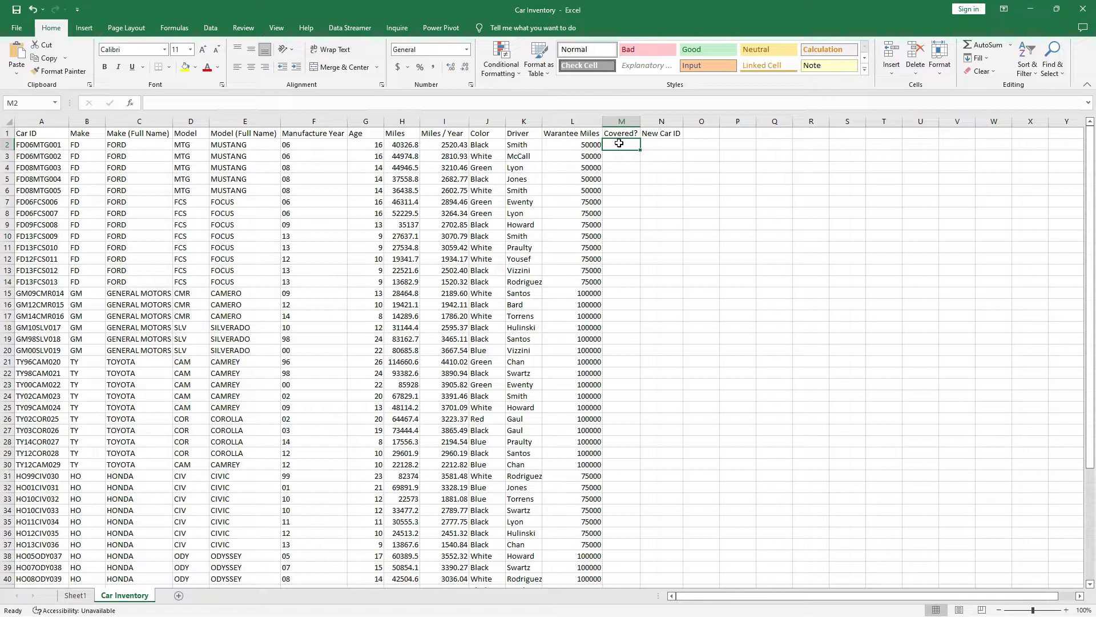
type("=")
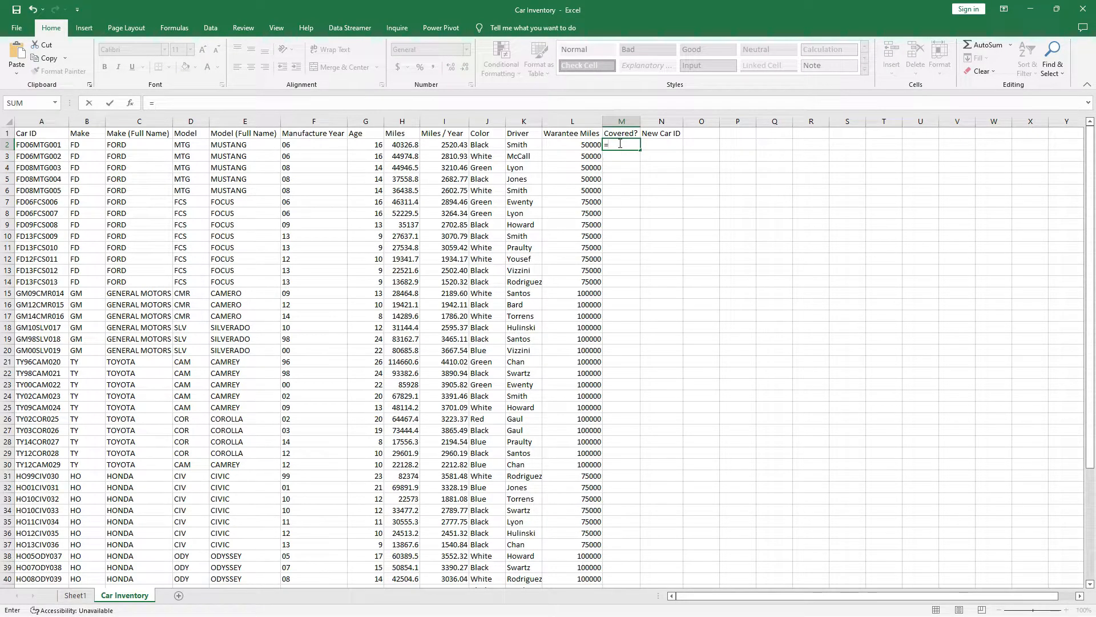
type("if")
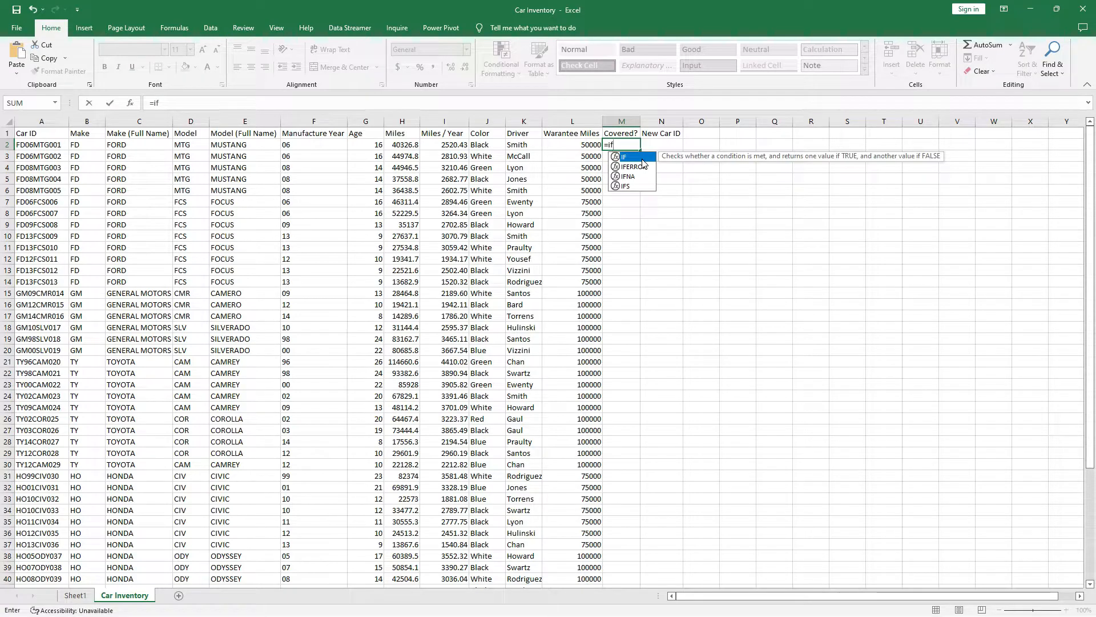
key("Escape")
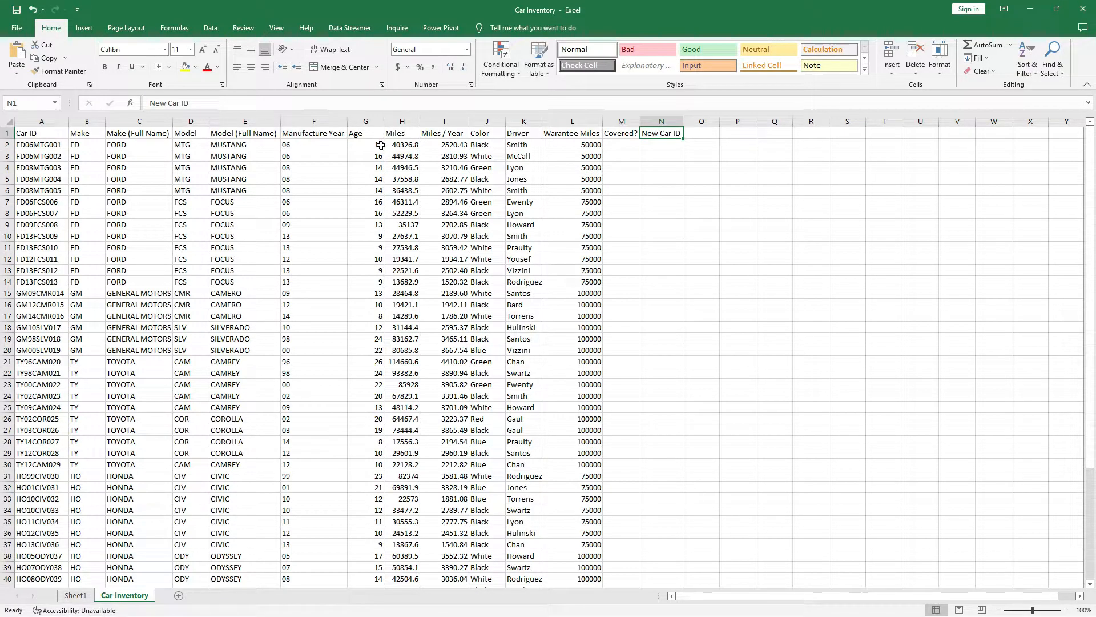
left_click(374, 146)
left_click(188, 102)
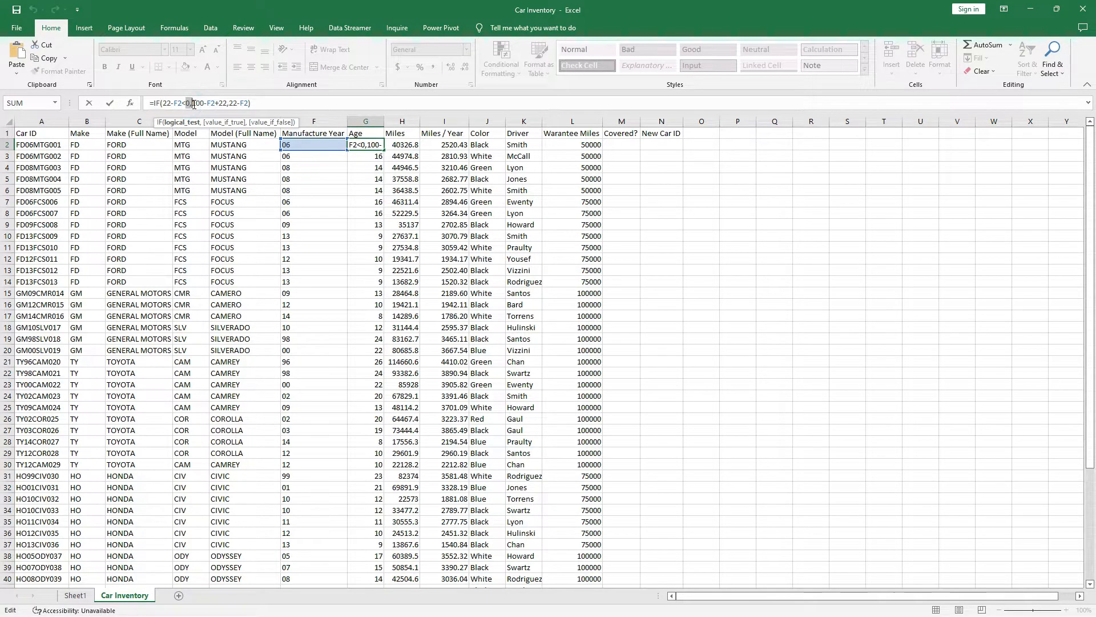
double_click(188, 103)
left_click(215, 103)
left_click_drag(195, 104, 230, 103)
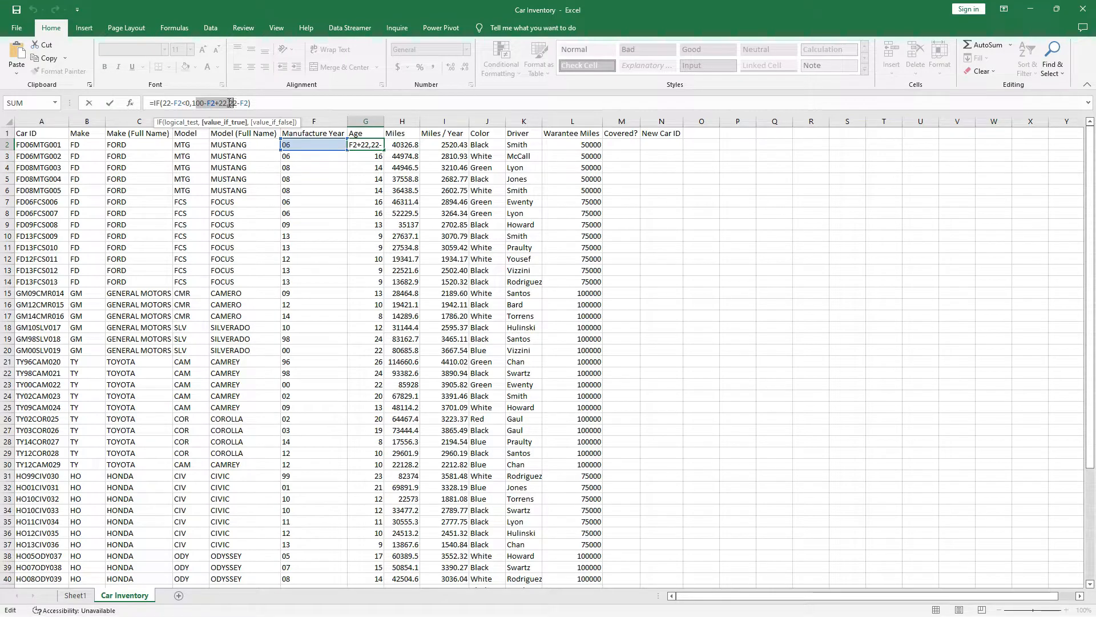
left_click(273, 102)
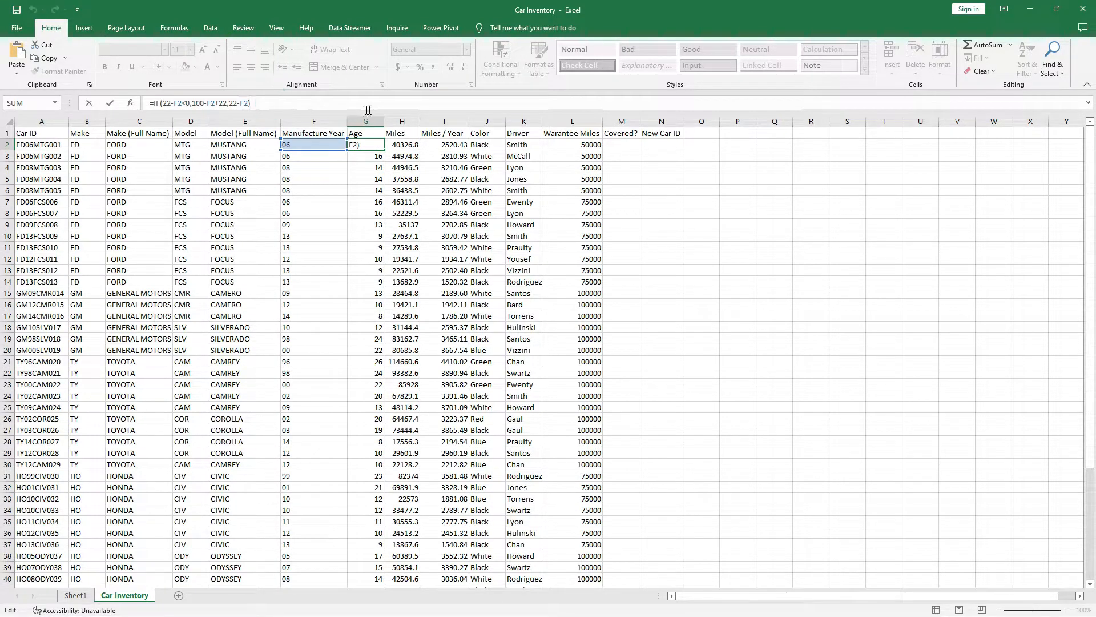
key("Return")
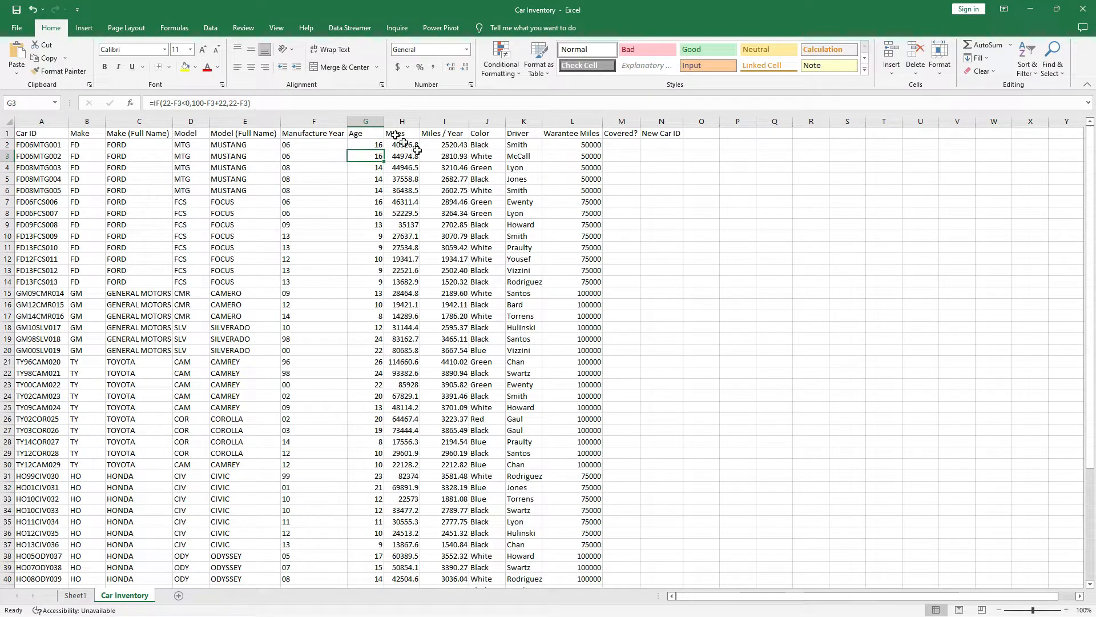
Begin an IF formula in M2 that tests the first car's warranty miles in L2.
left_click(626, 146)
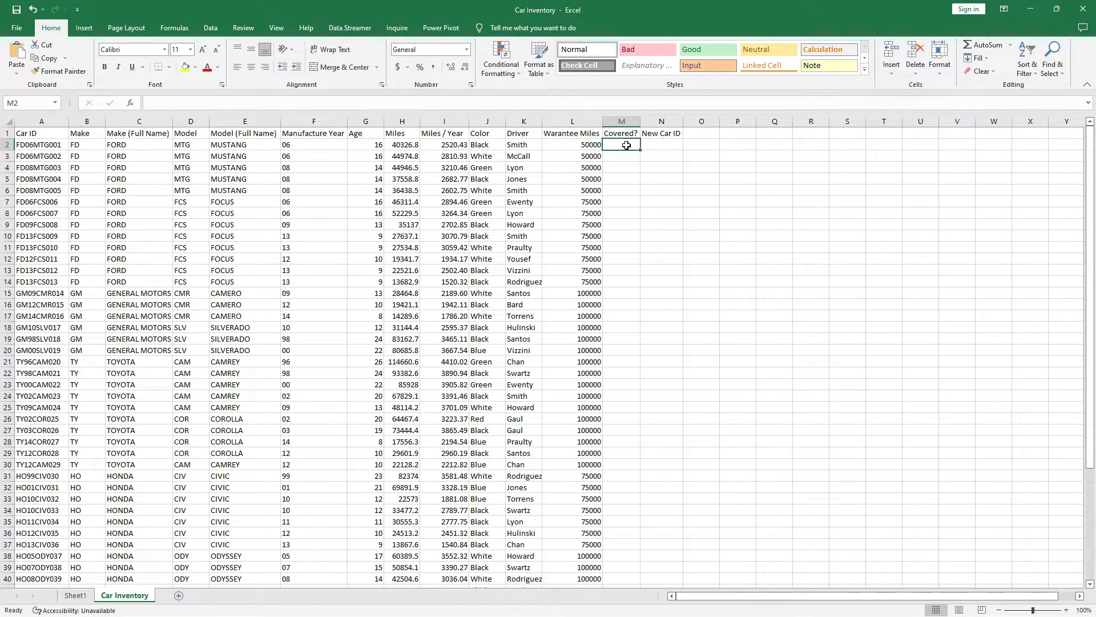
type("=")
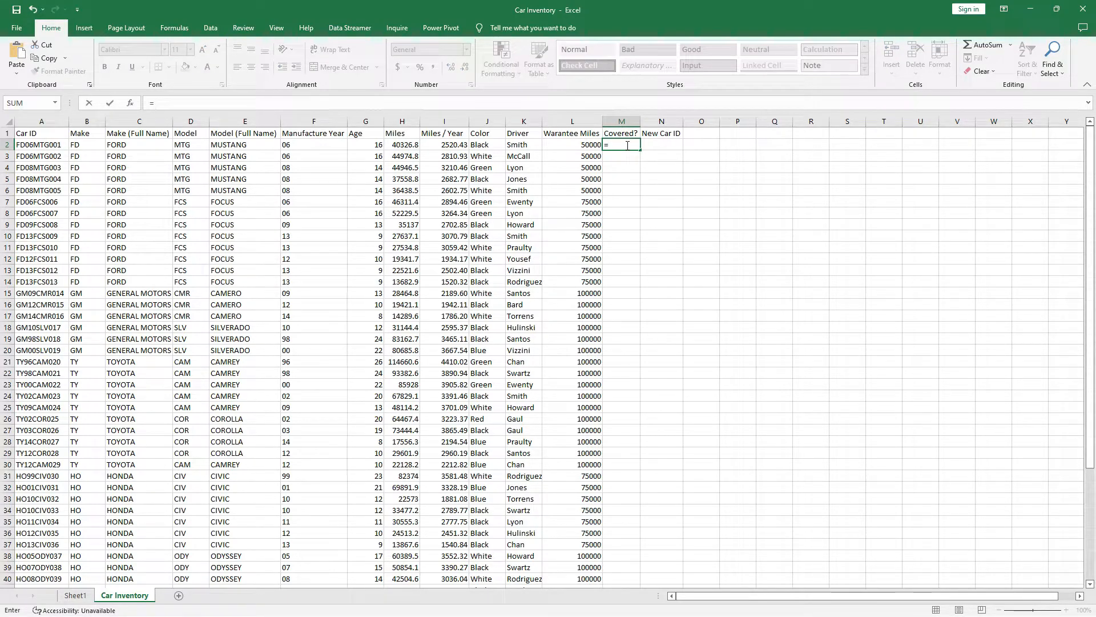
type("if")
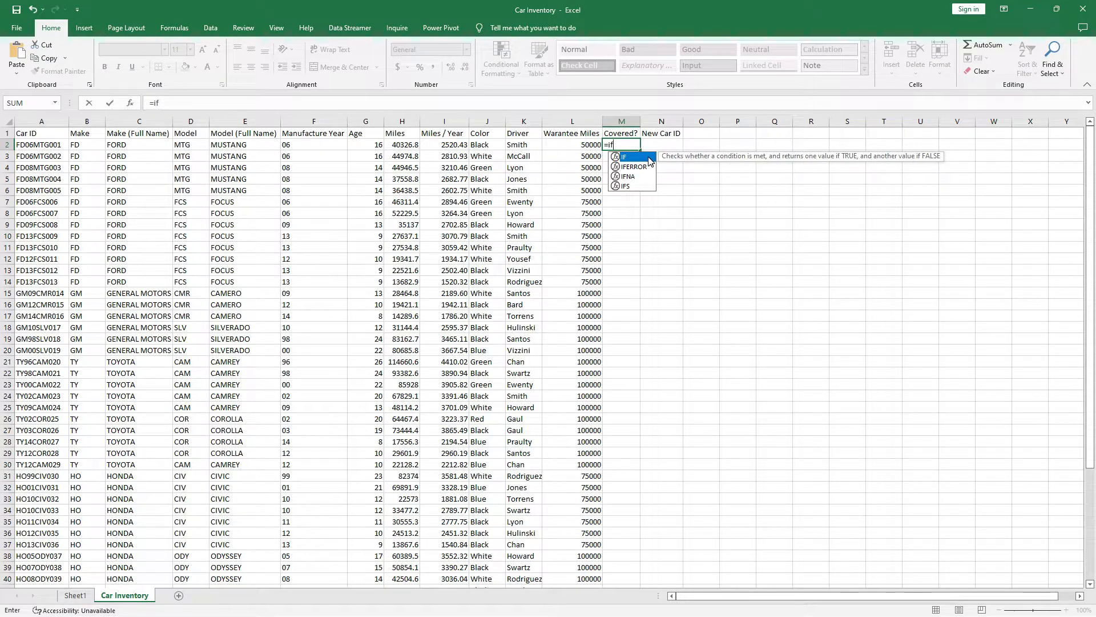
double_click(650, 158)
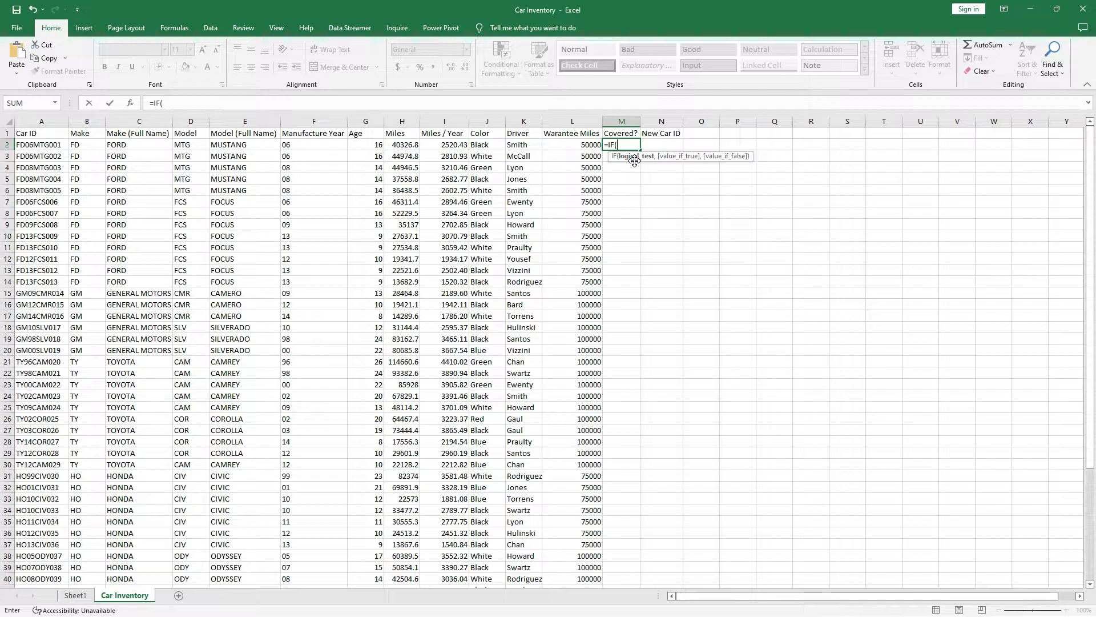
left_click(583, 144)
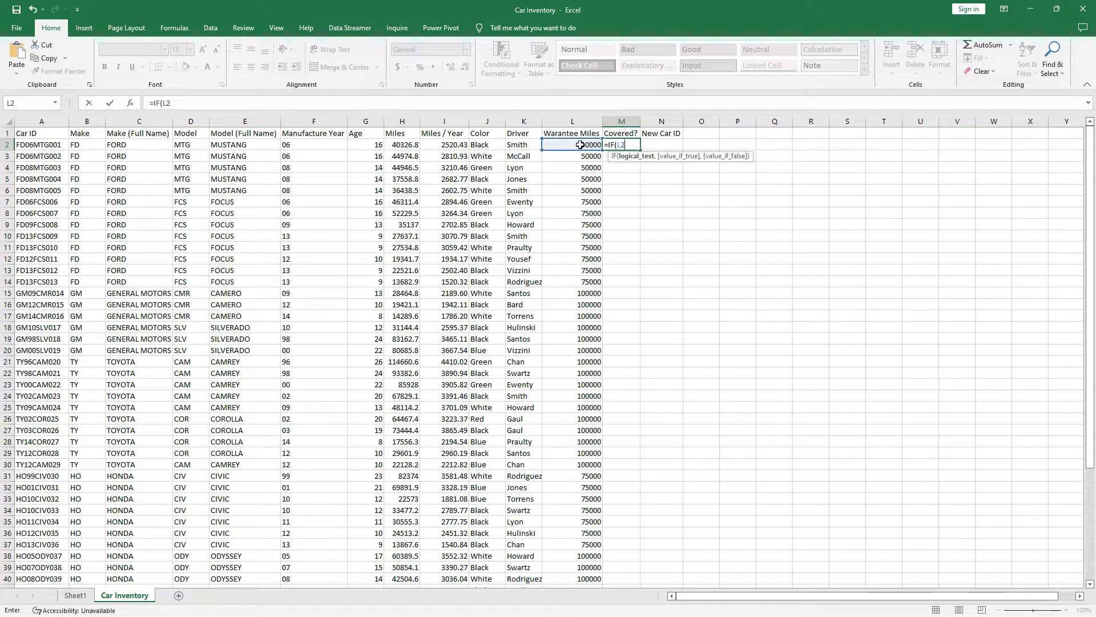
type("<=50000,")
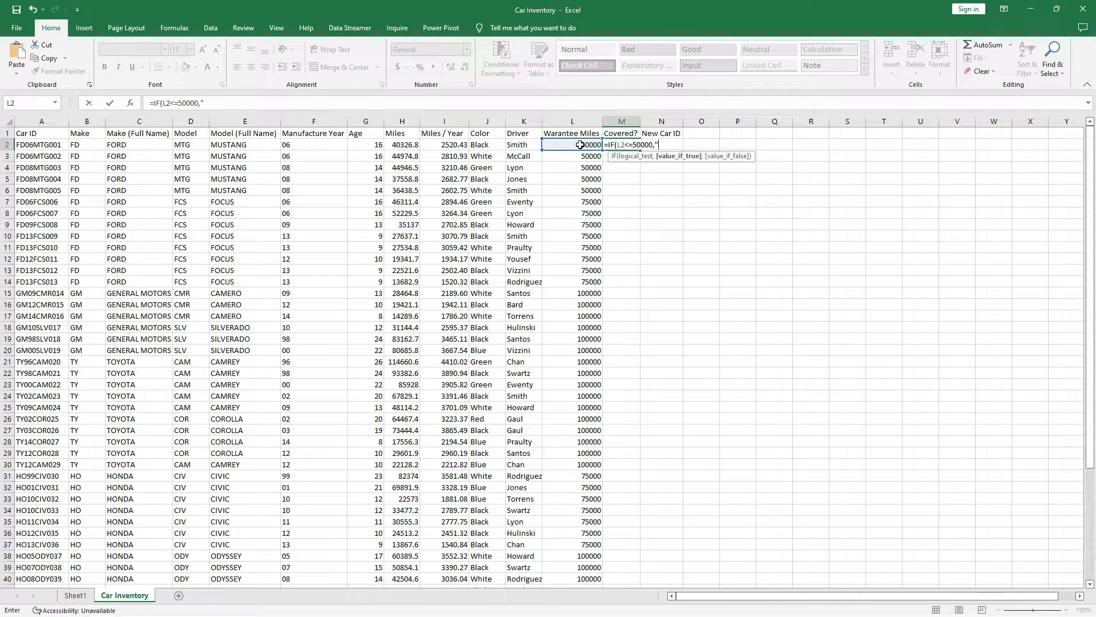
Complete the test as L2<=50000 returning "COVERED", otherwise "NOT COVERED".
type("\"COVERED")
type(":")
type(",")
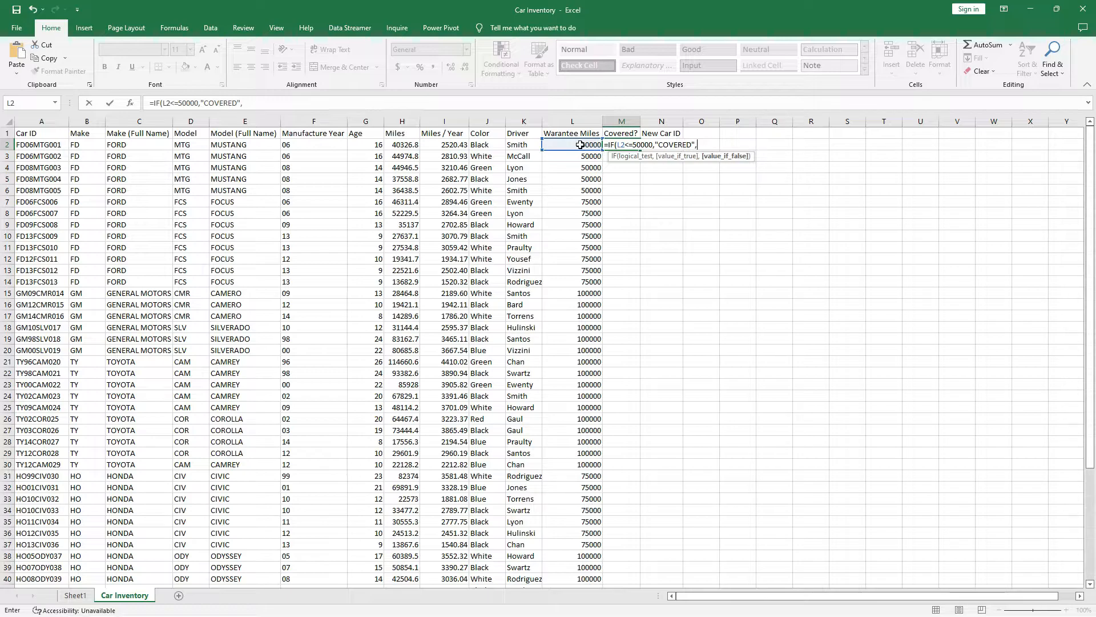
key("BackSpace")
key("BackSpace")
key("BackSpace")
key("BackSpace")
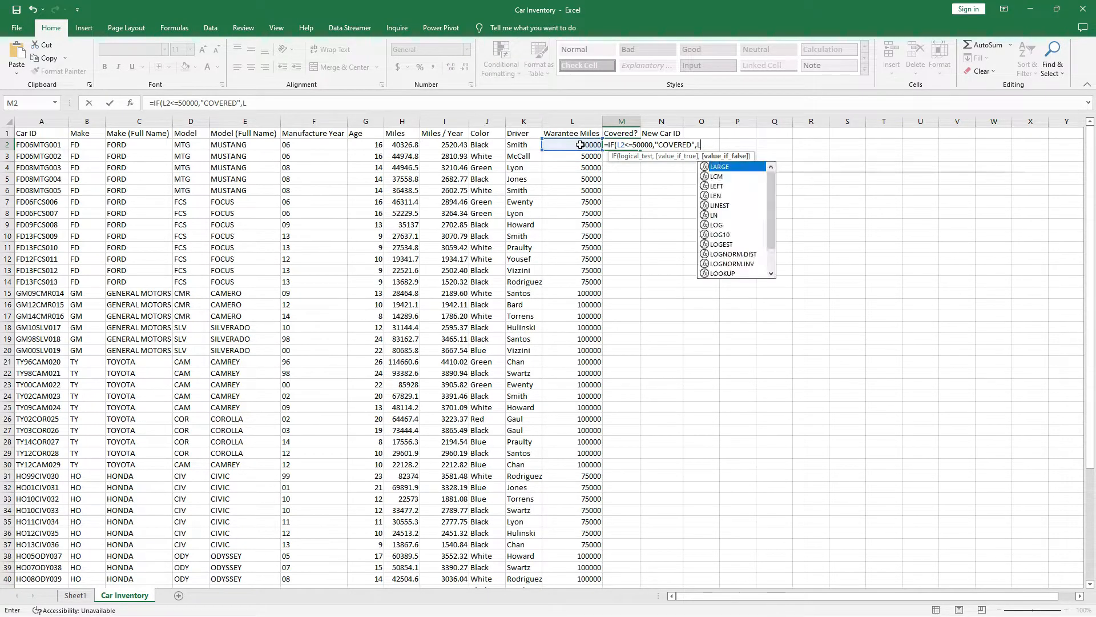
key("BackSpace")
key("BackSpace")
key("BackSpace")
key("BackSpace")
key("BackSpace")
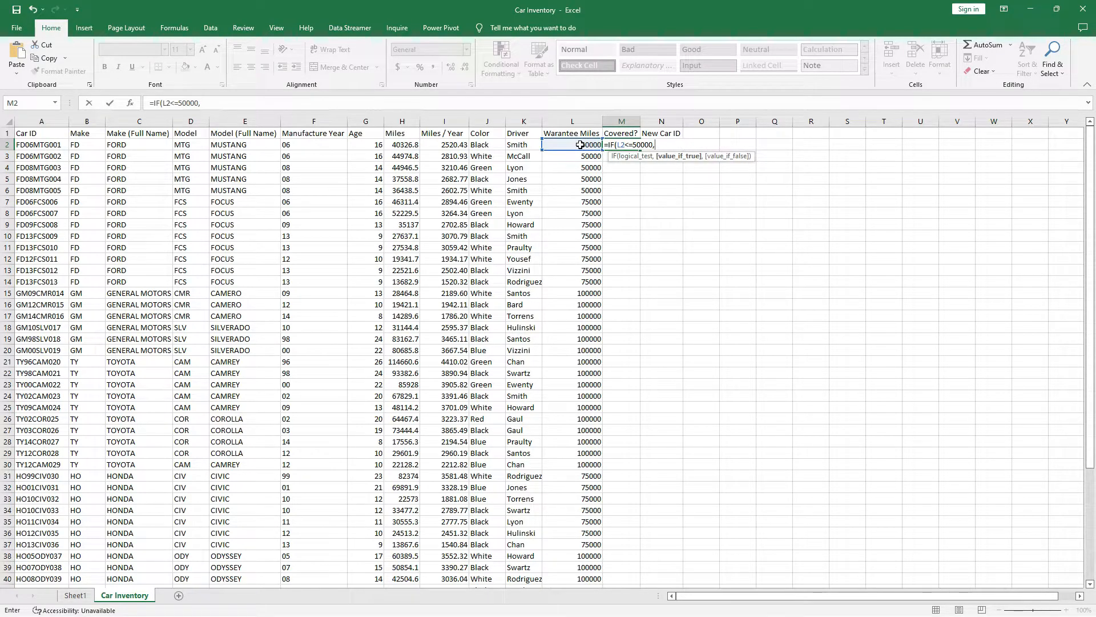
key("BackSpace")
type("COVERED")
type("\",")
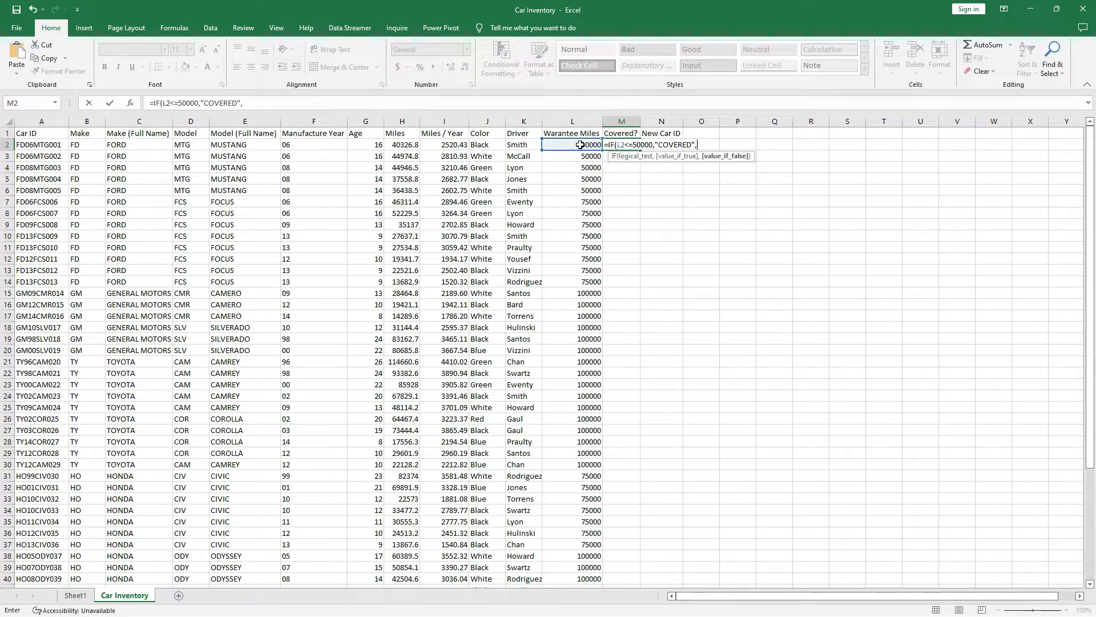
type("\"NOT COVERED")
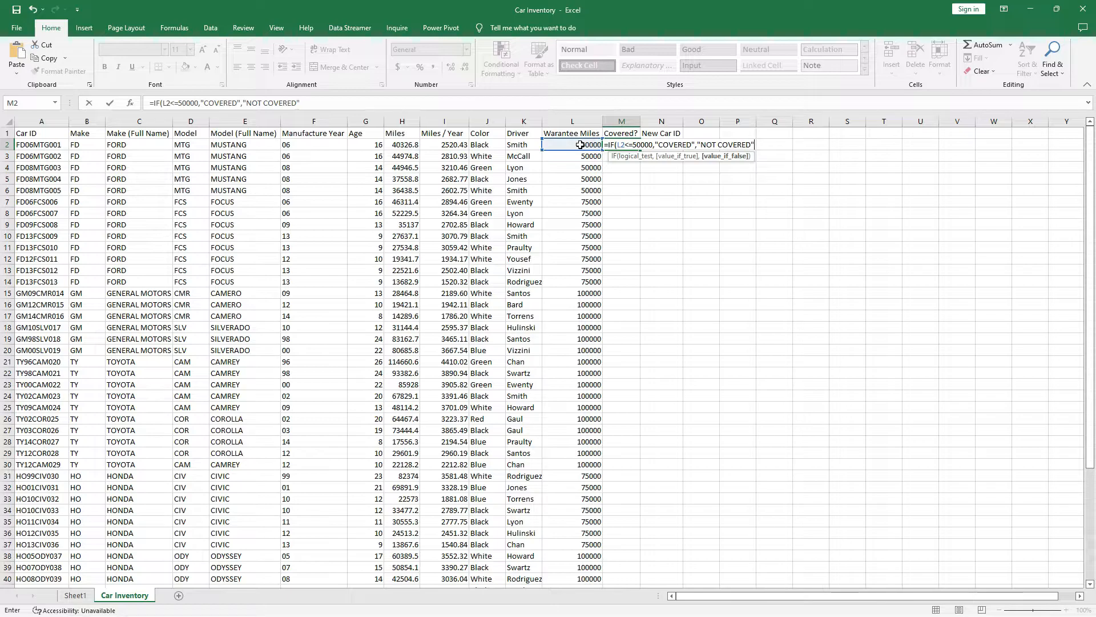
type("\")")
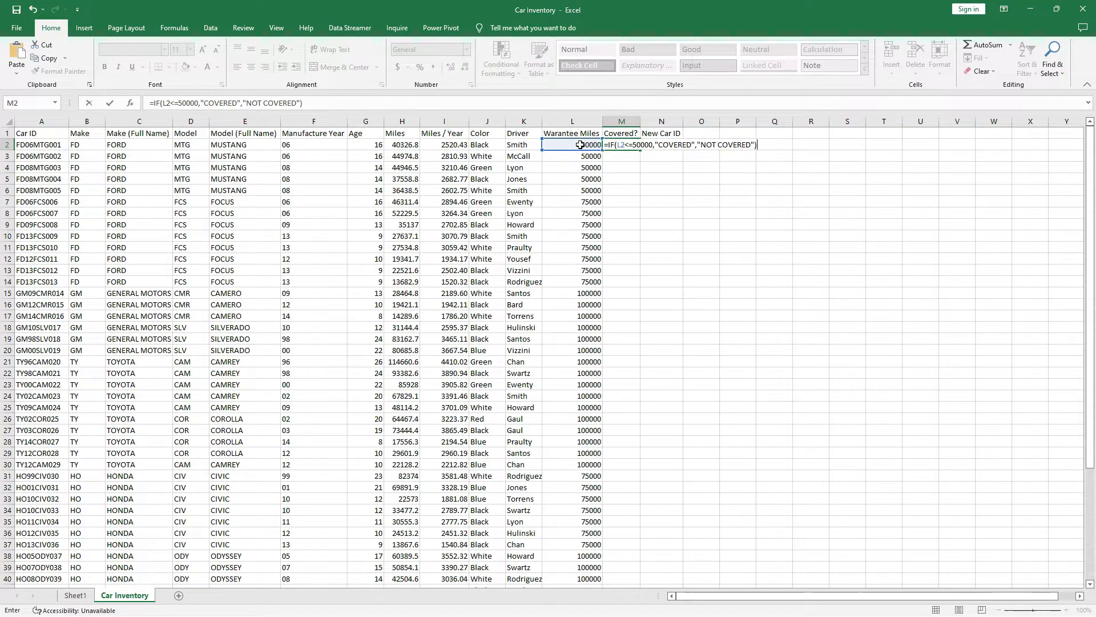
Commit M2's coverage formula and copy it down the Covered? column.
key("Return")
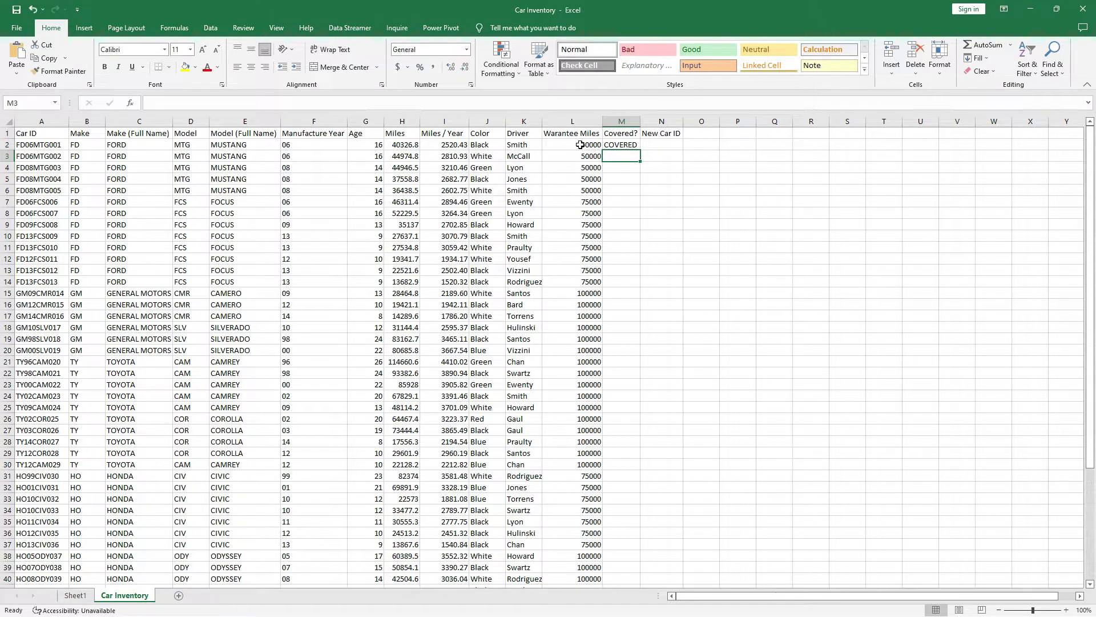
left_click(576, 147)
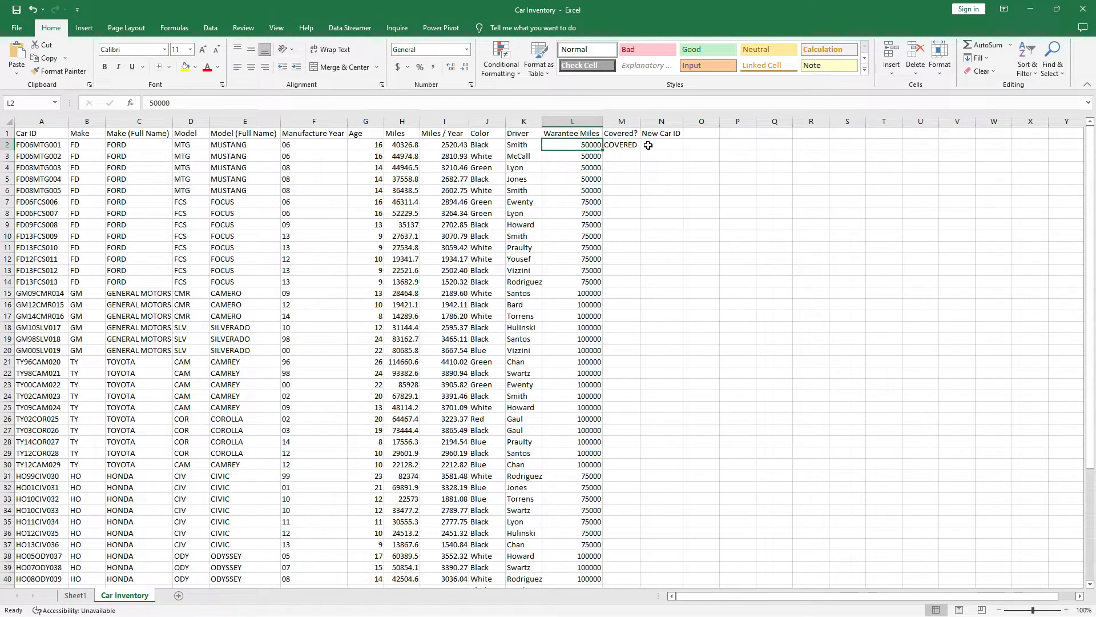
left_click(623, 146)
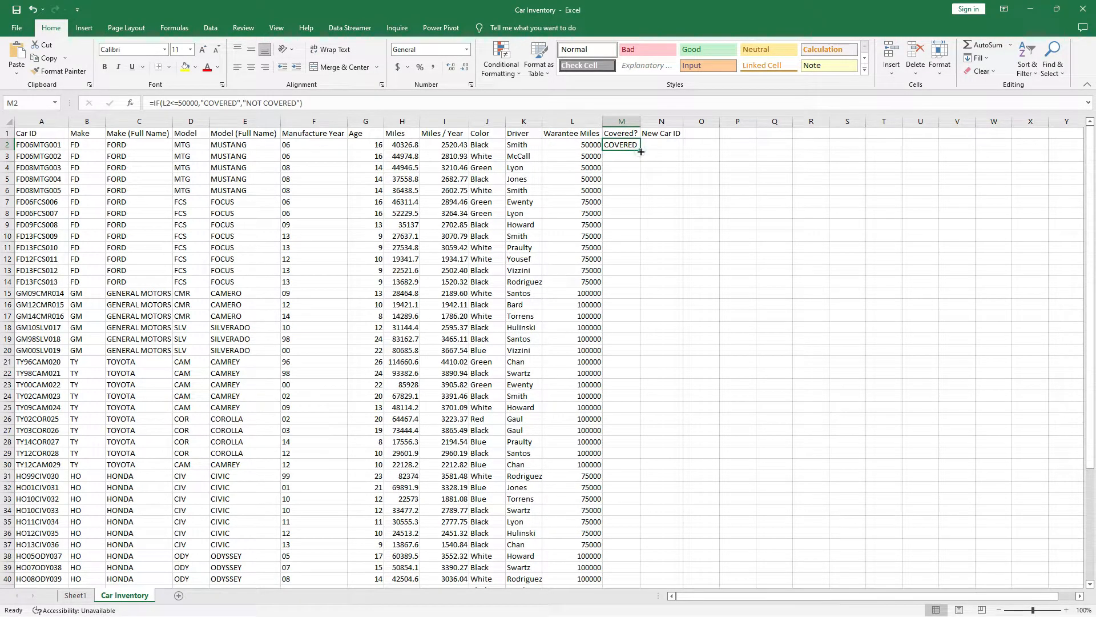
double_click(643, 148)
Check the 75000 and 100000 warranty rows and the COVERED cells M2 to M6.
left_click(588, 203)
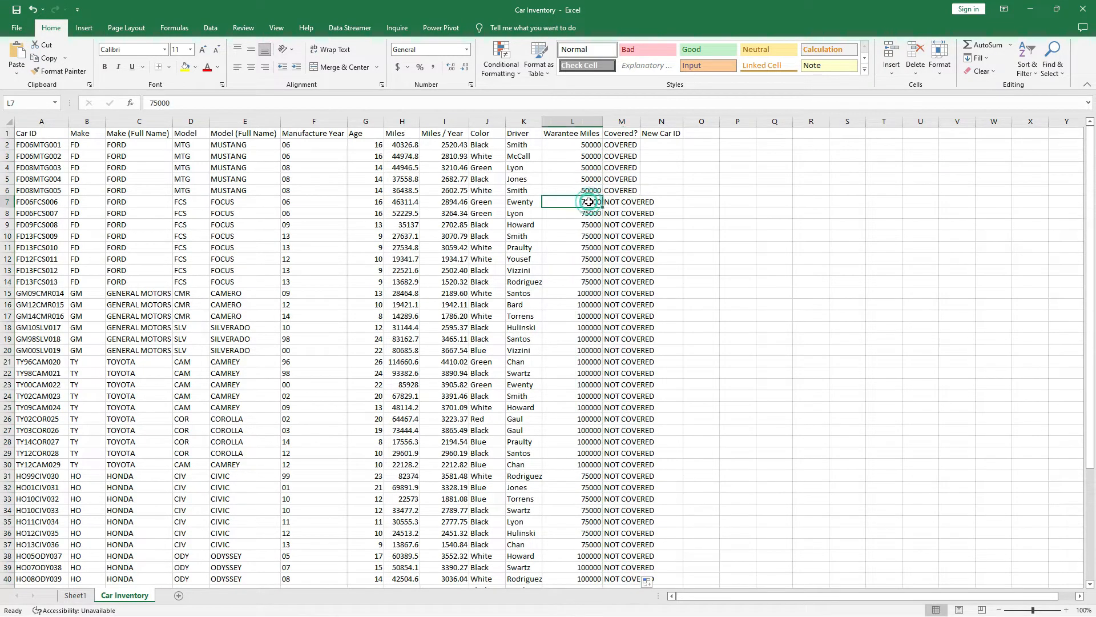
left_click(582, 295)
scroll(583, 299, "down", 9)
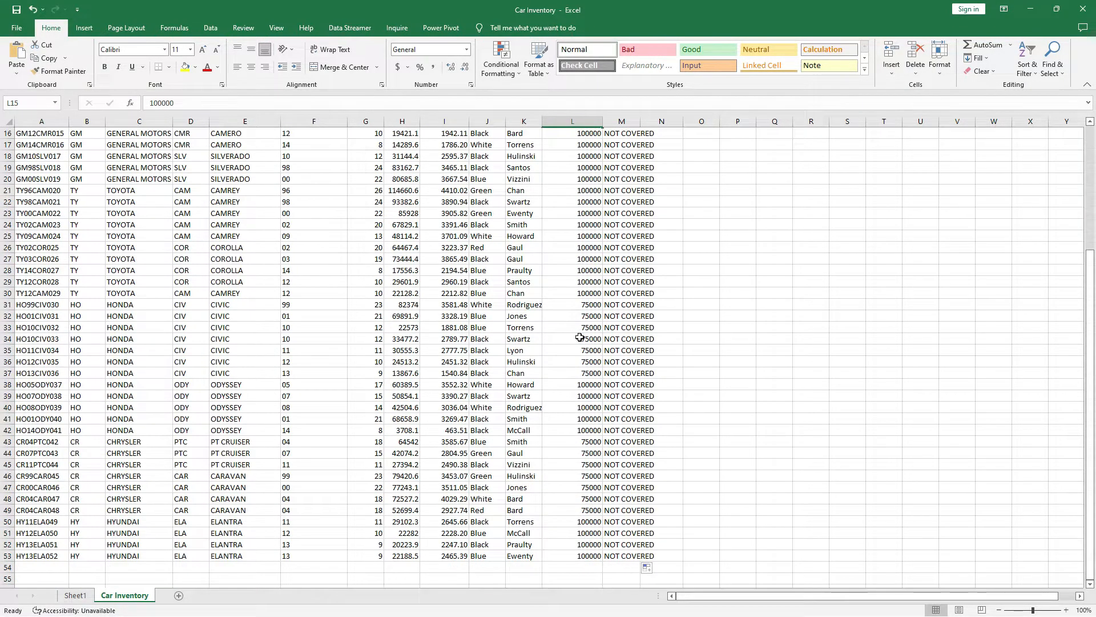
scroll(609, 405, "up", 9)
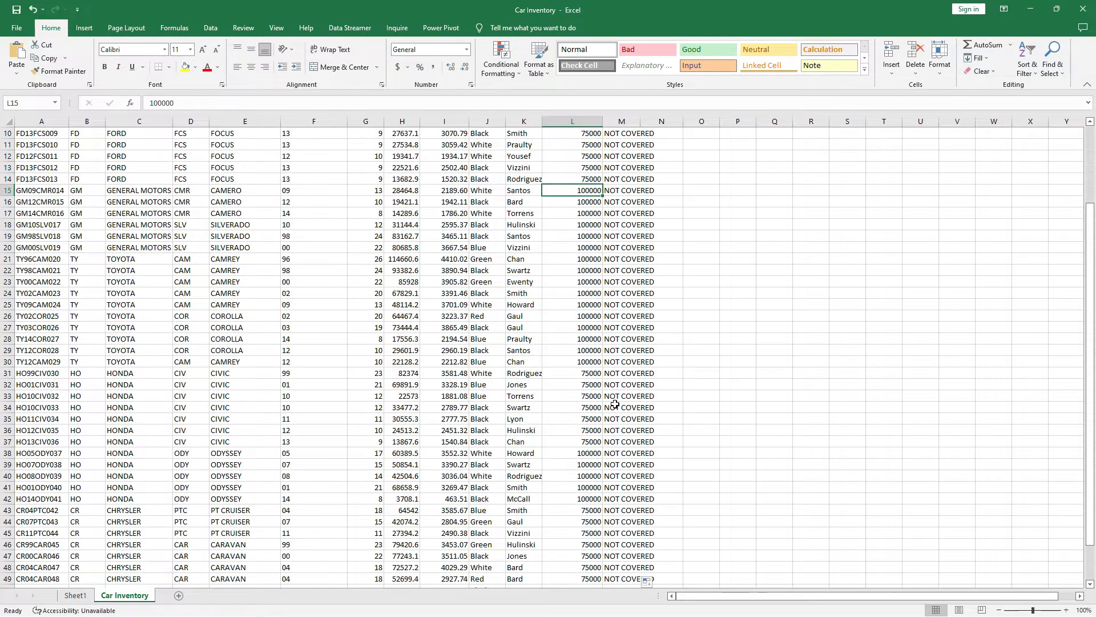
left_click_drag(620, 145, 581, 447)
scroll(585, 363, "up", 8)
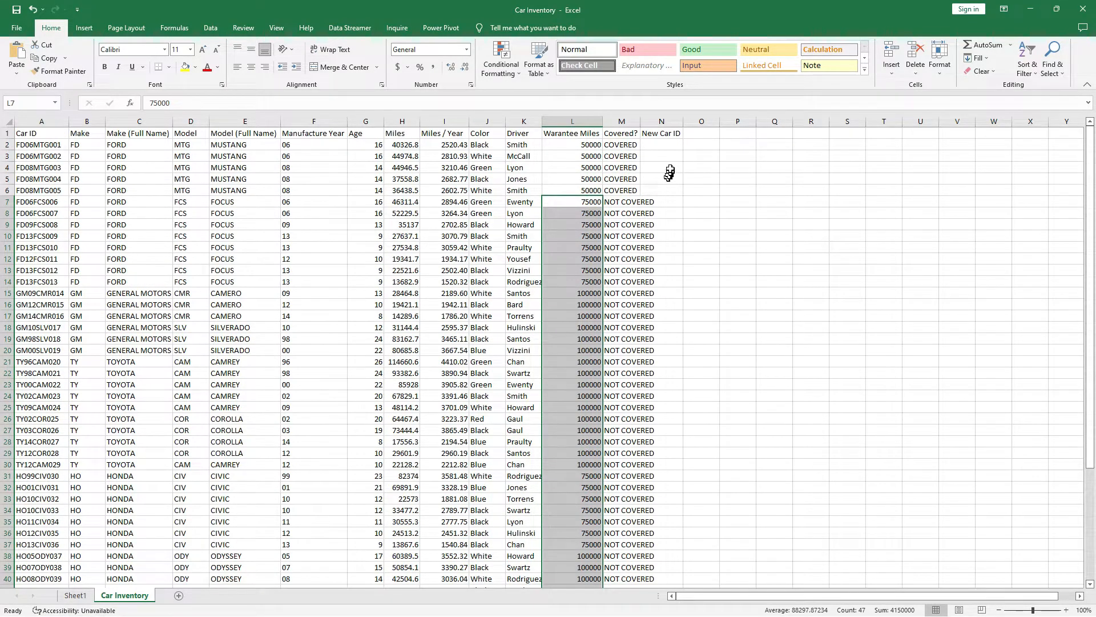
Review the New Car ID header, the Color value in J2 and the Car ID column.
left_click(662, 134)
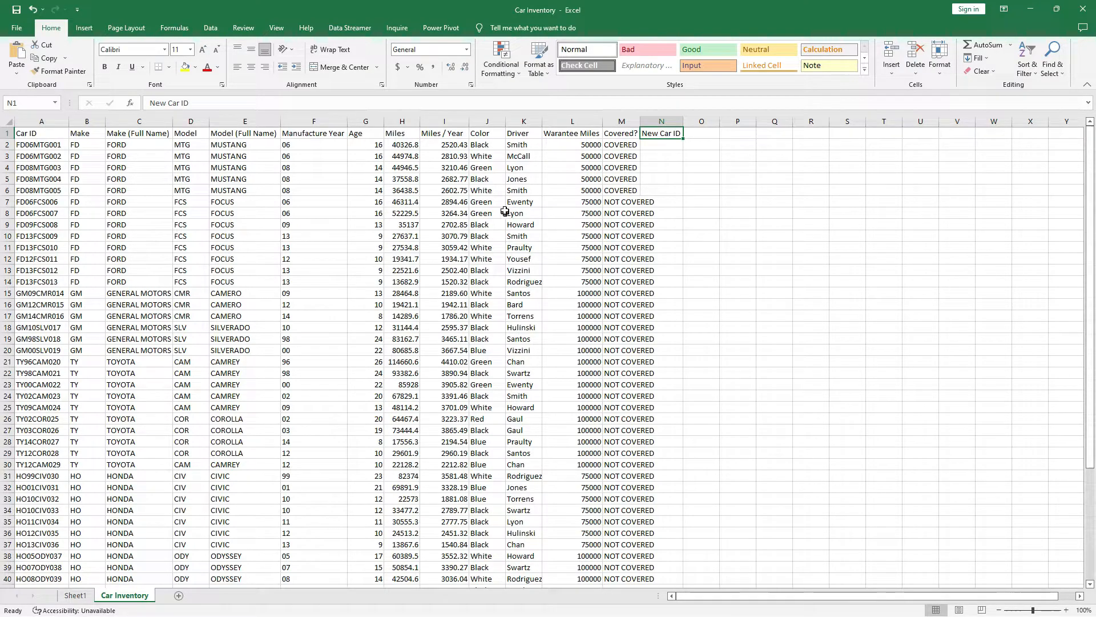
left_click(472, 148)
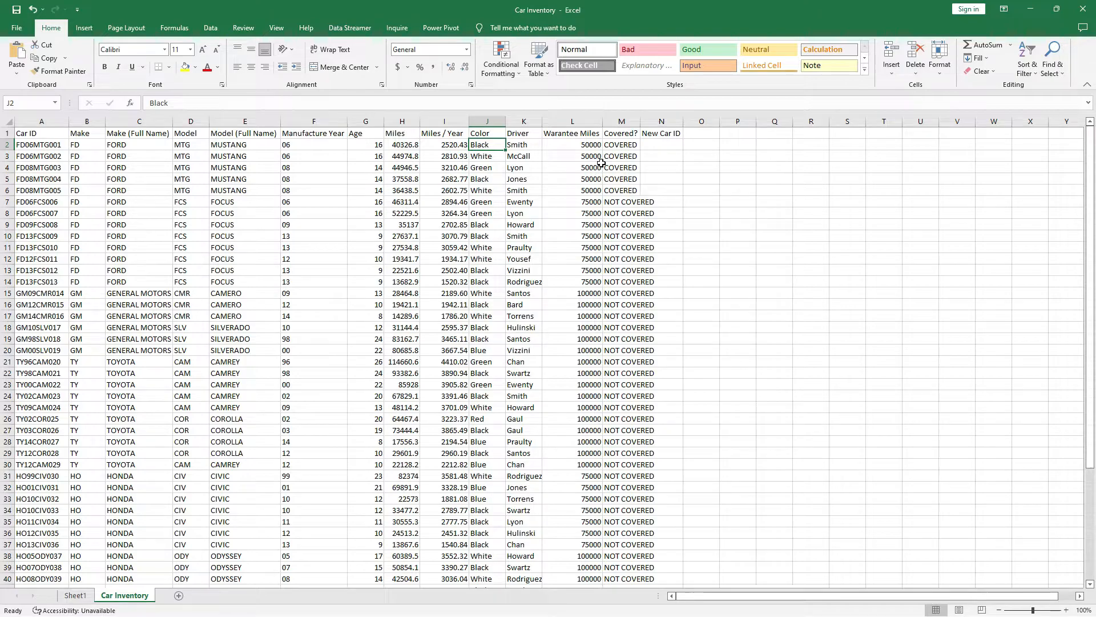
left_click(662, 144)
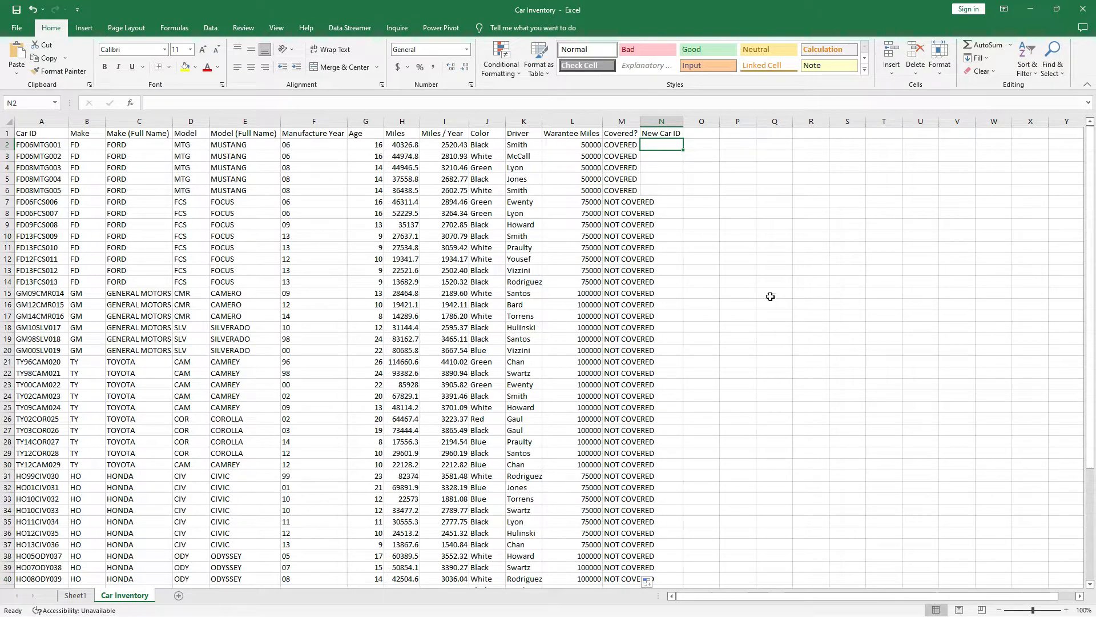
left_click(483, 146)
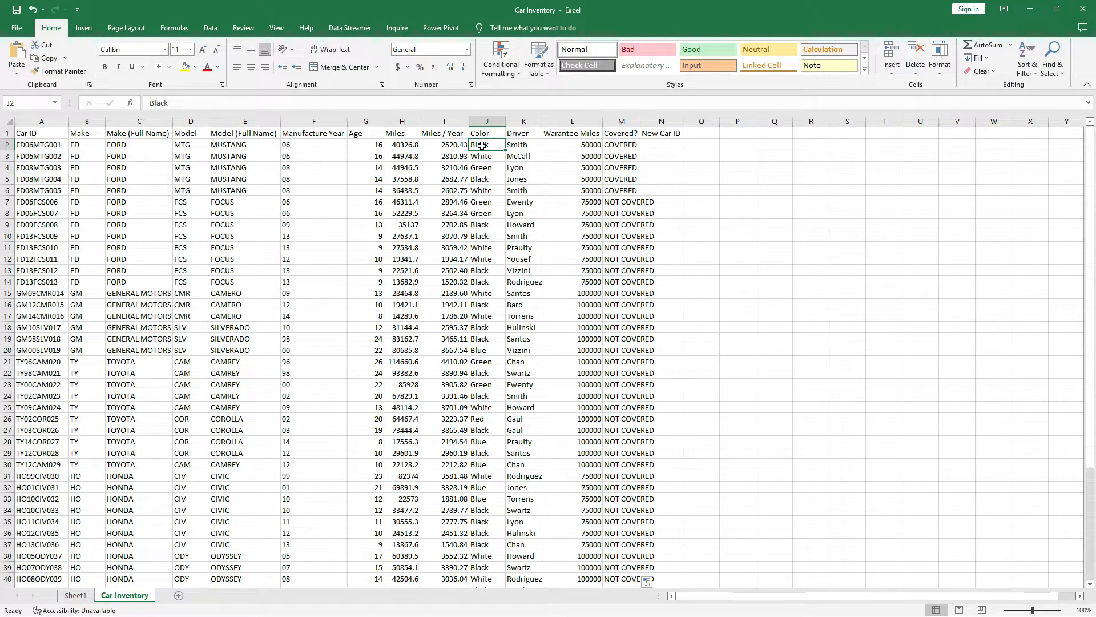
left_click(35, 134)
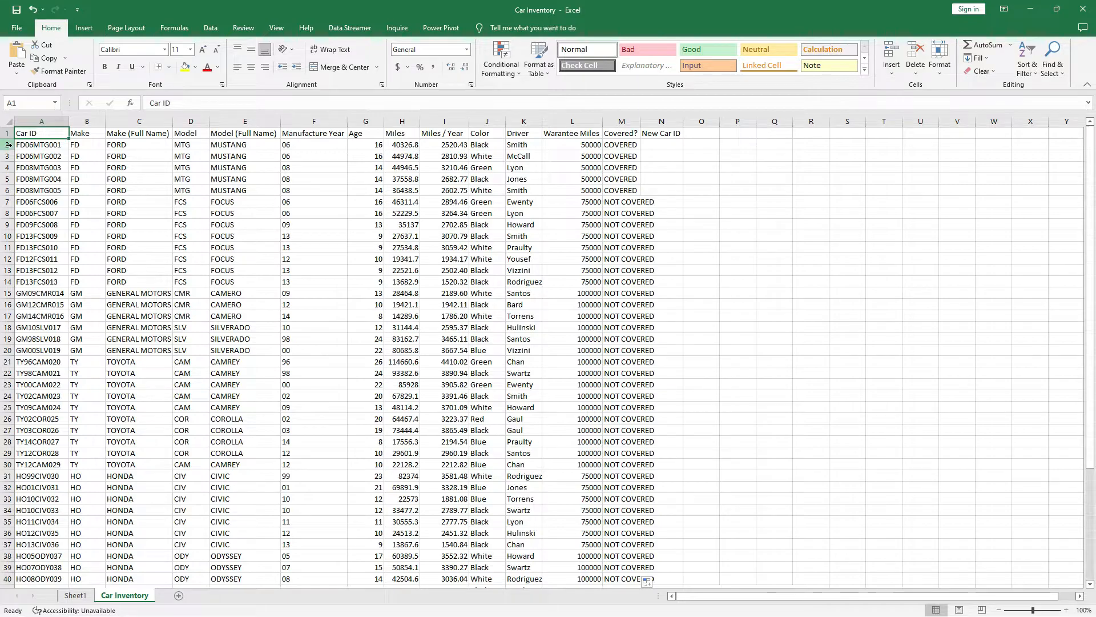
left_click_drag(9, 148, 14, 189)
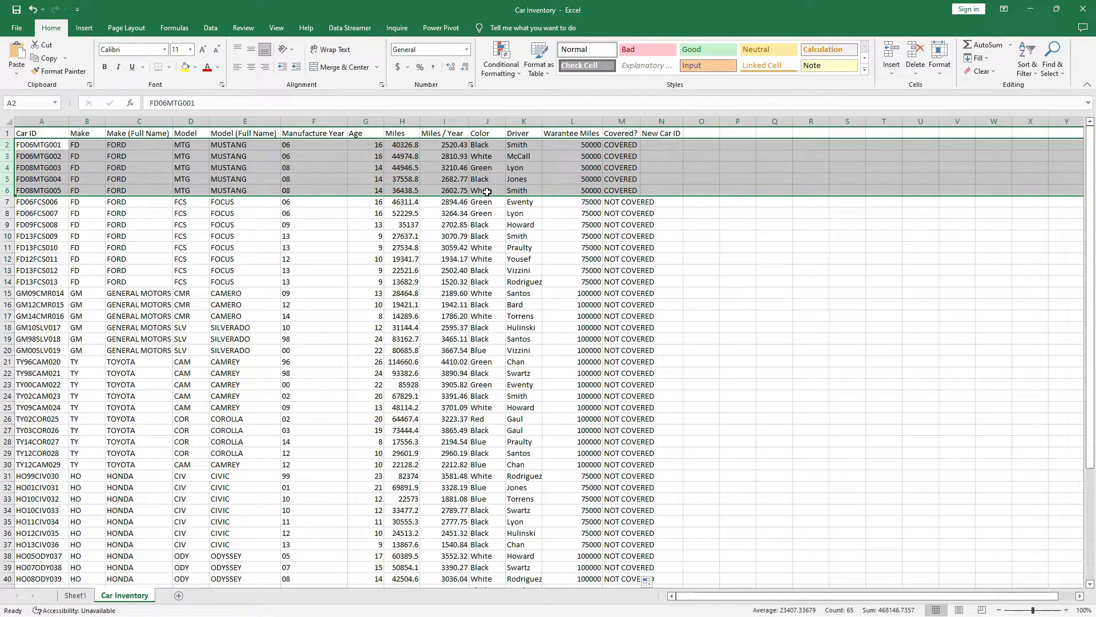
AutoFit column M so the full NOT COVERED labels fit.
left_click(670, 146)
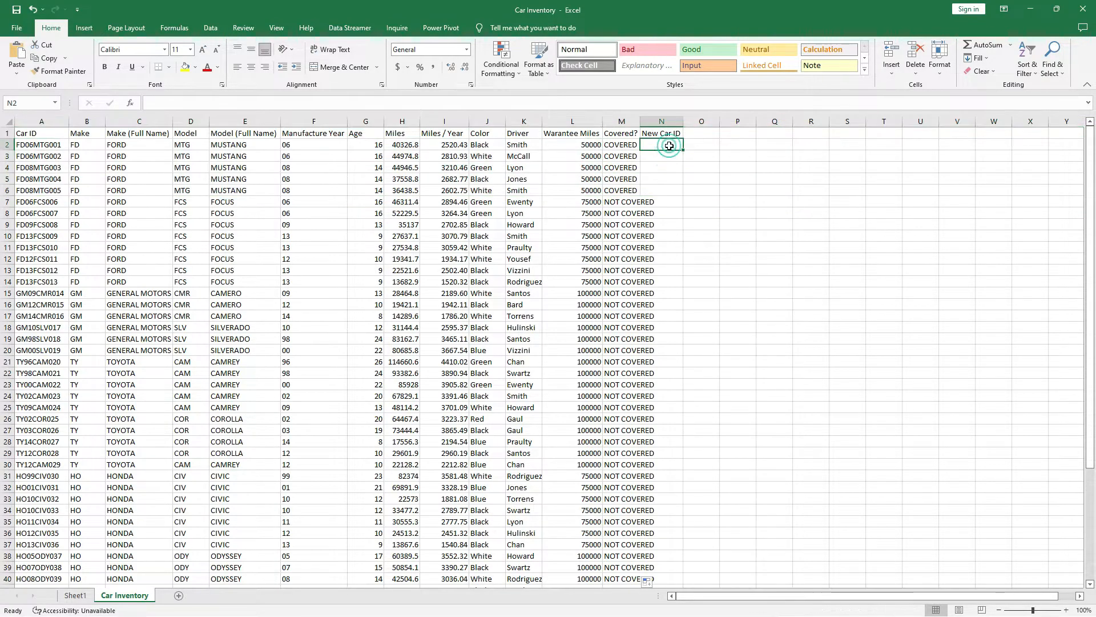
double_click(641, 122)
left_click(636, 120)
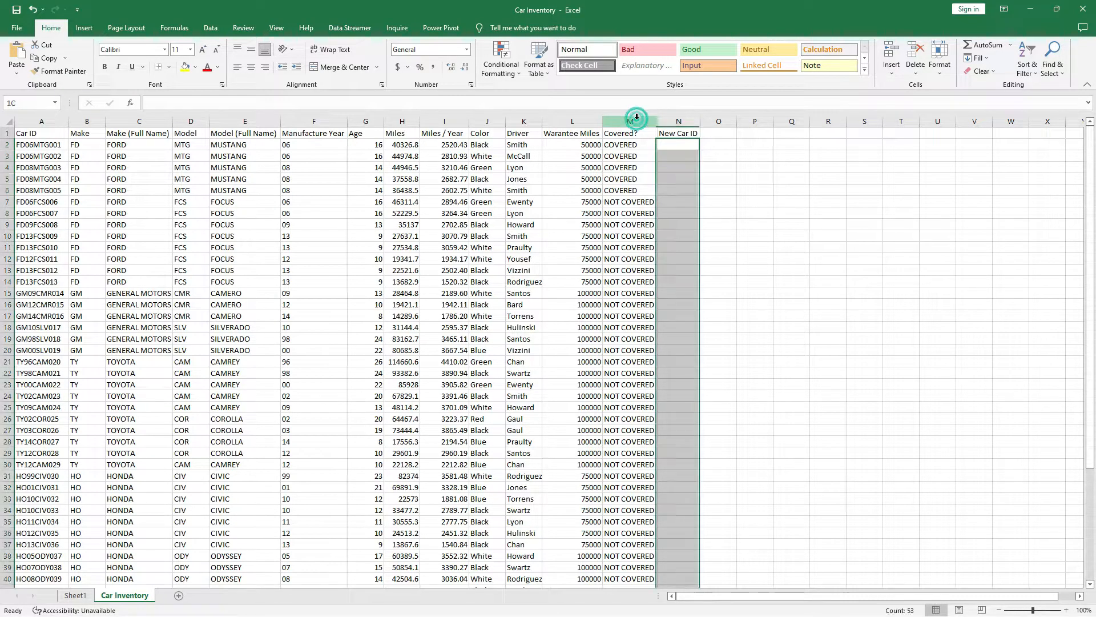
left_click(667, 146)
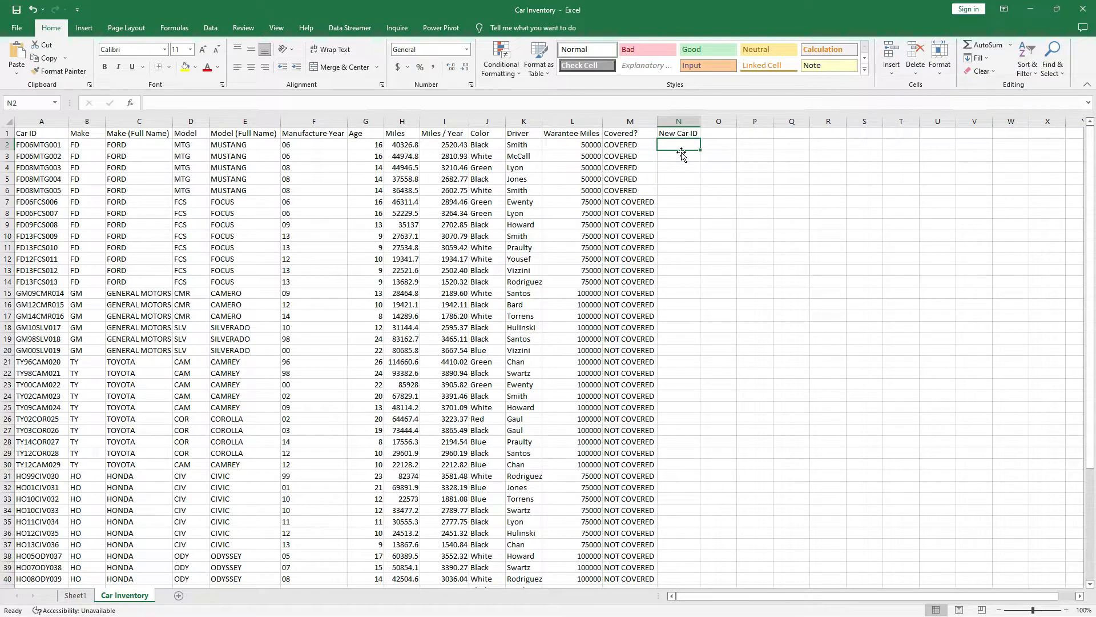
Start =CONCATENATE(B2,F2,D2, in N2 to join make, manufacture year and model codes.
type("=")
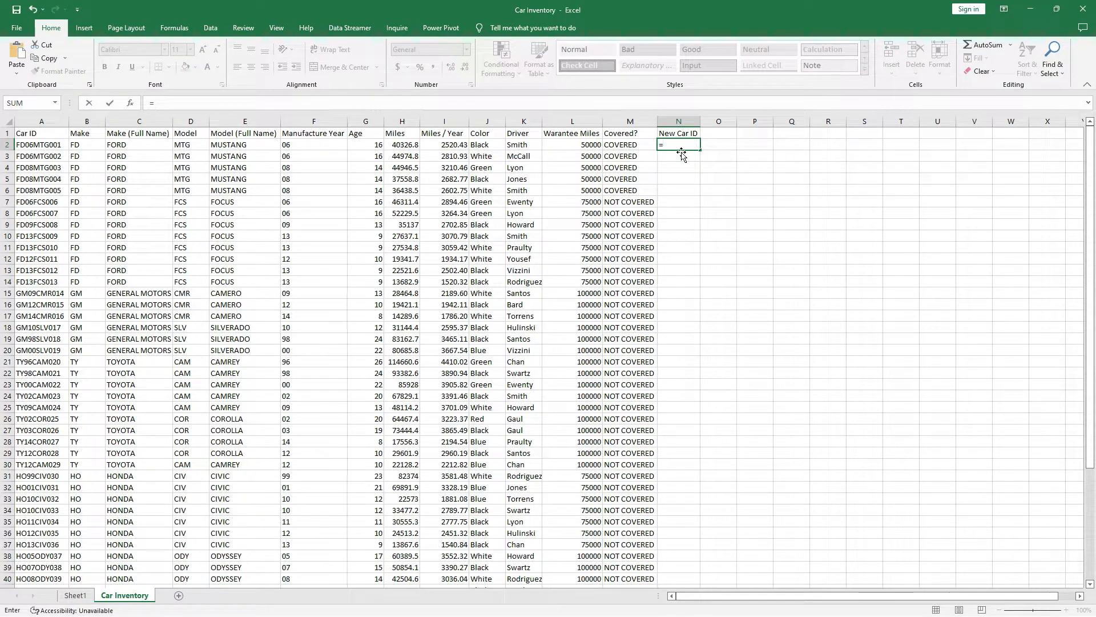
type("CON")
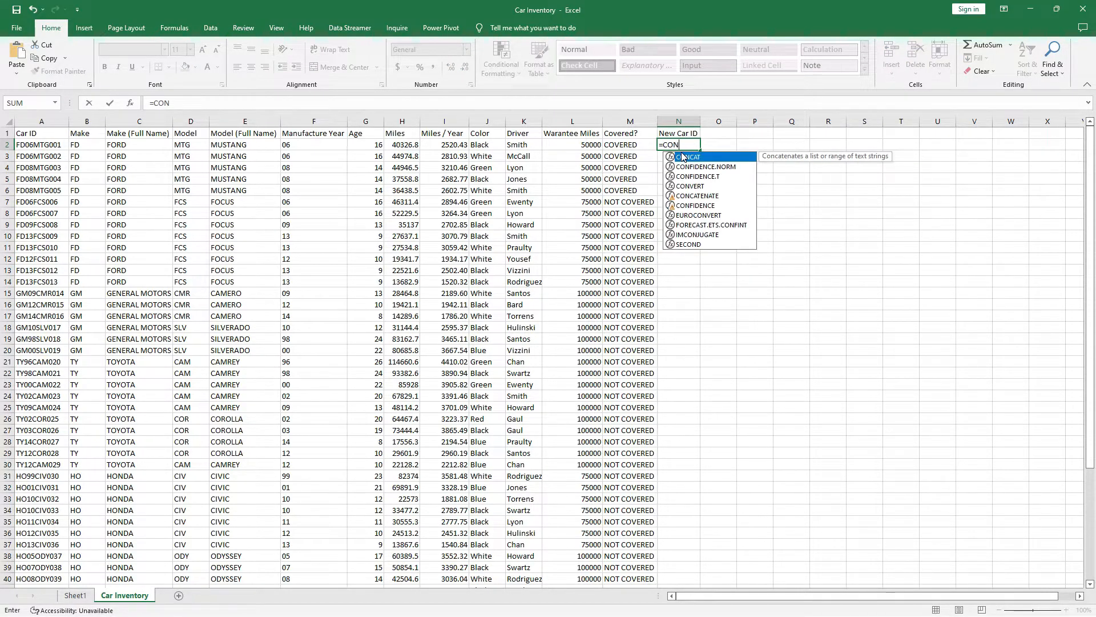
type("CA")
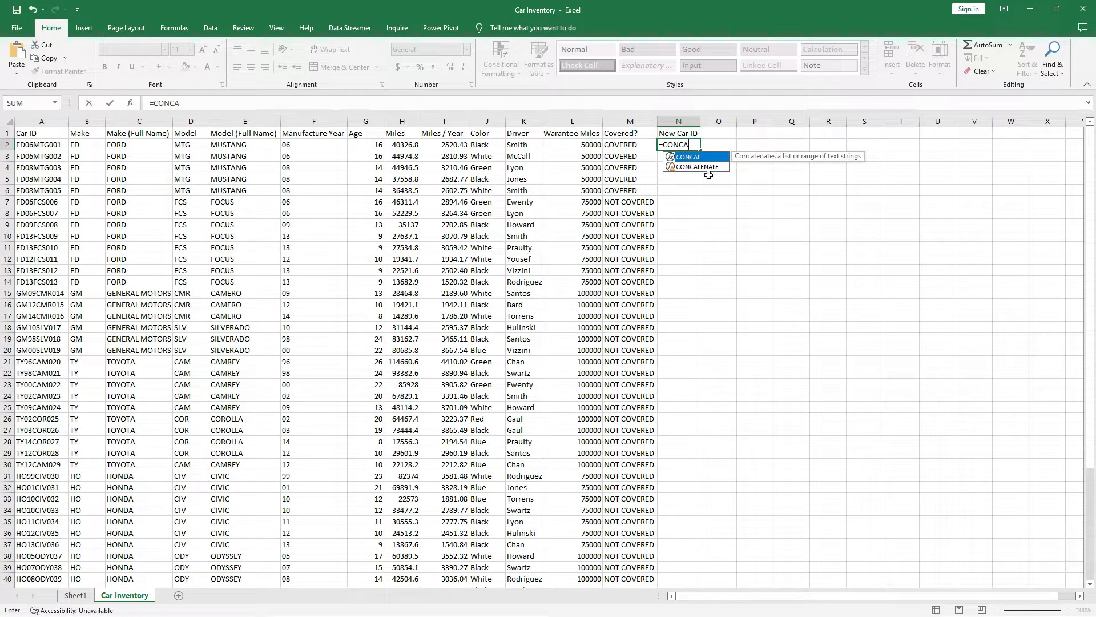
double_click(706, 167)
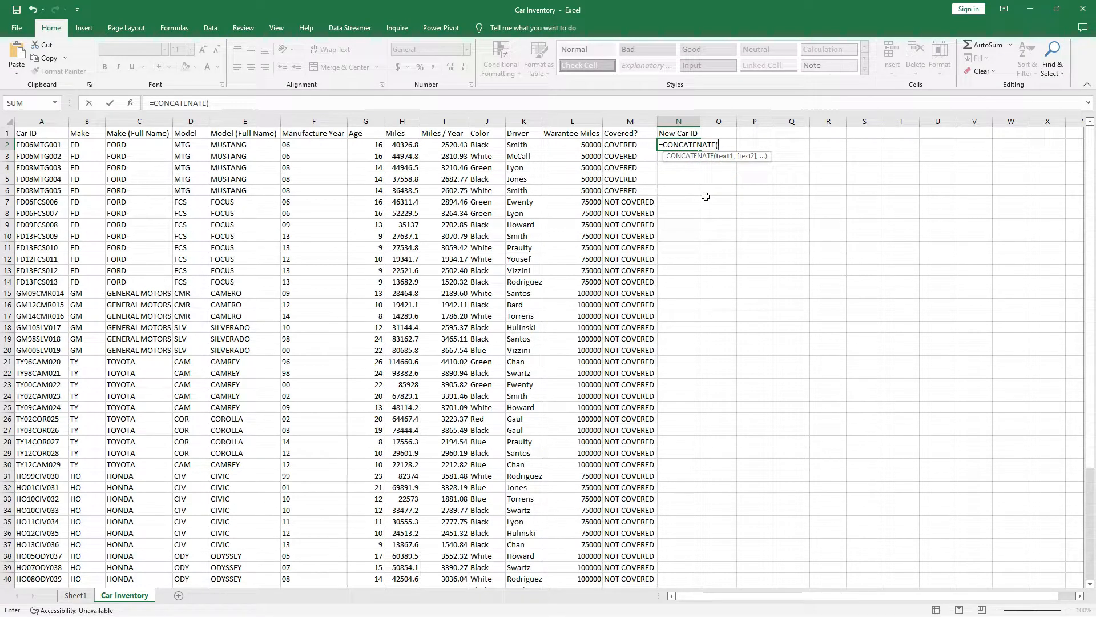
left_click(89, 144)
type(",")
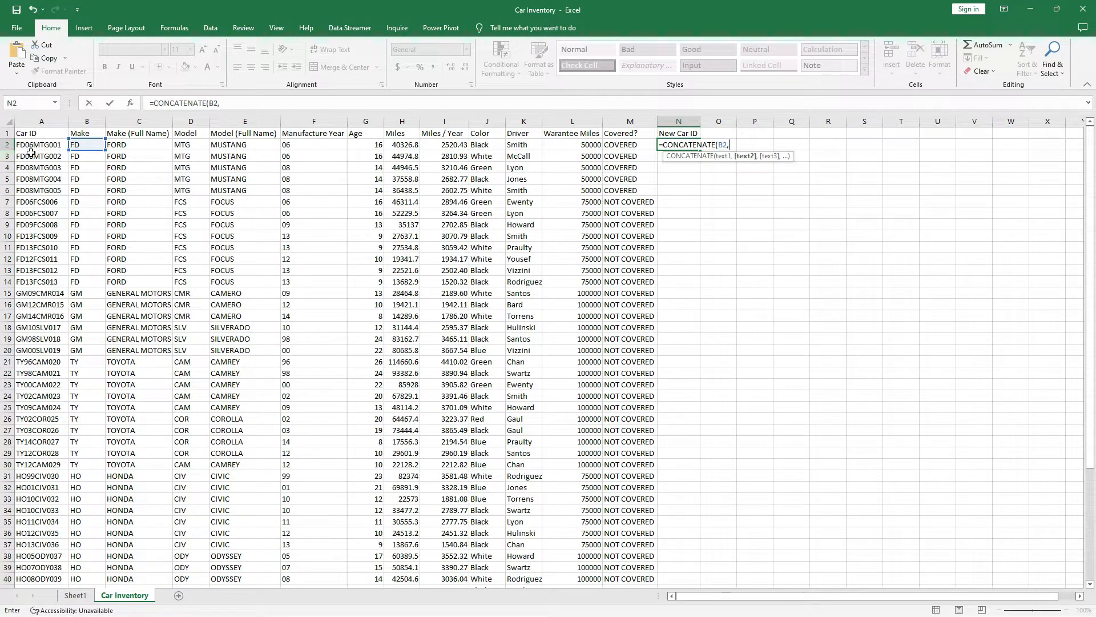
left_click(301, 145)
type(",")
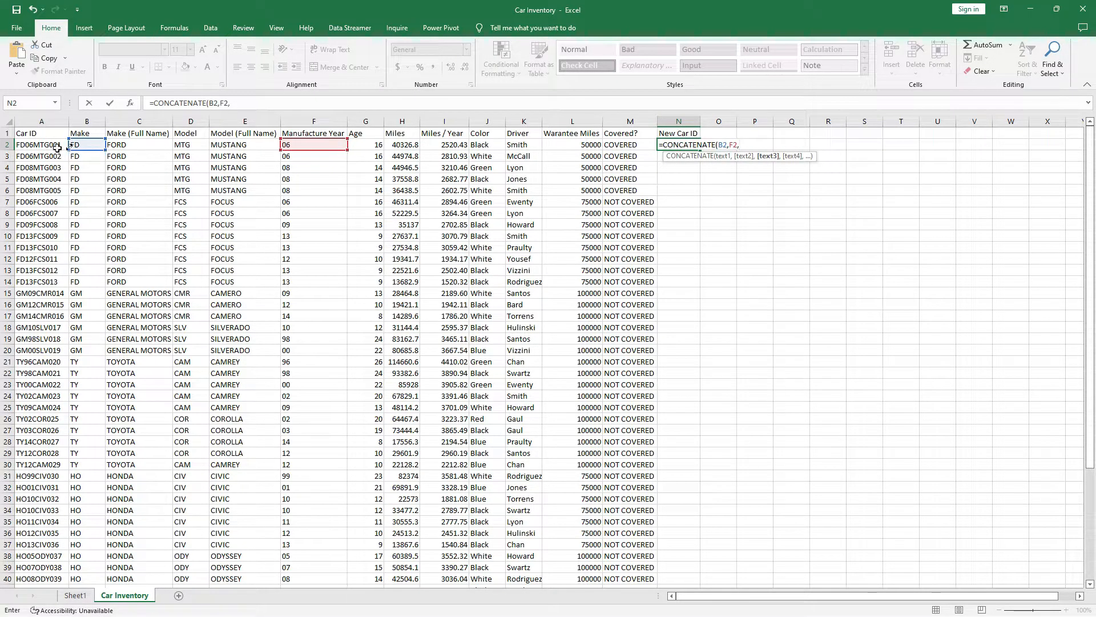
left_click(193, 144)
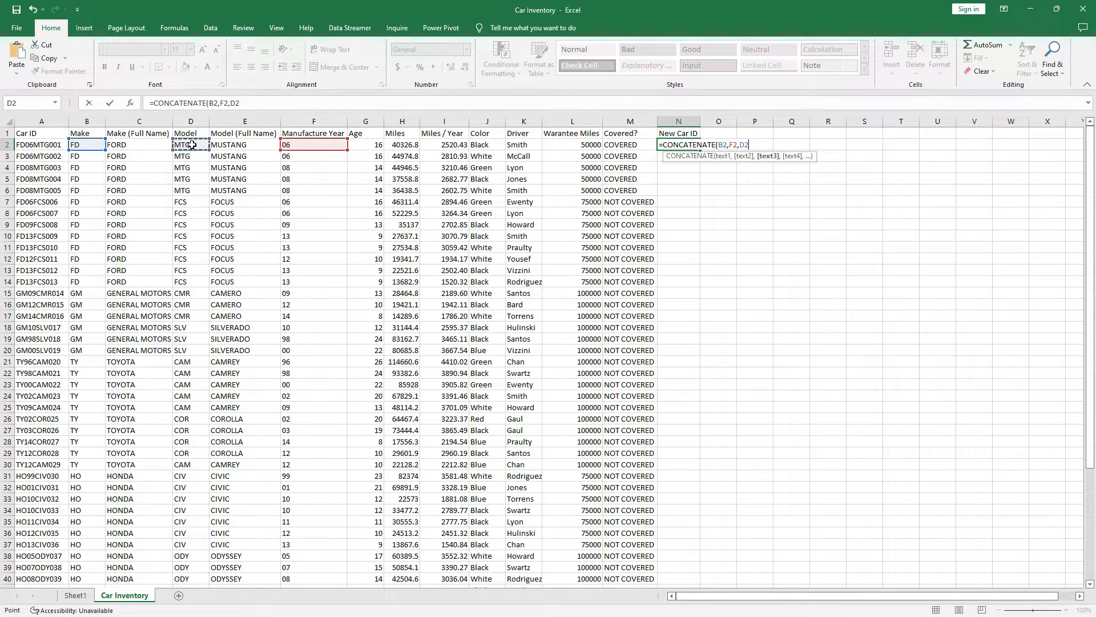
type(",")
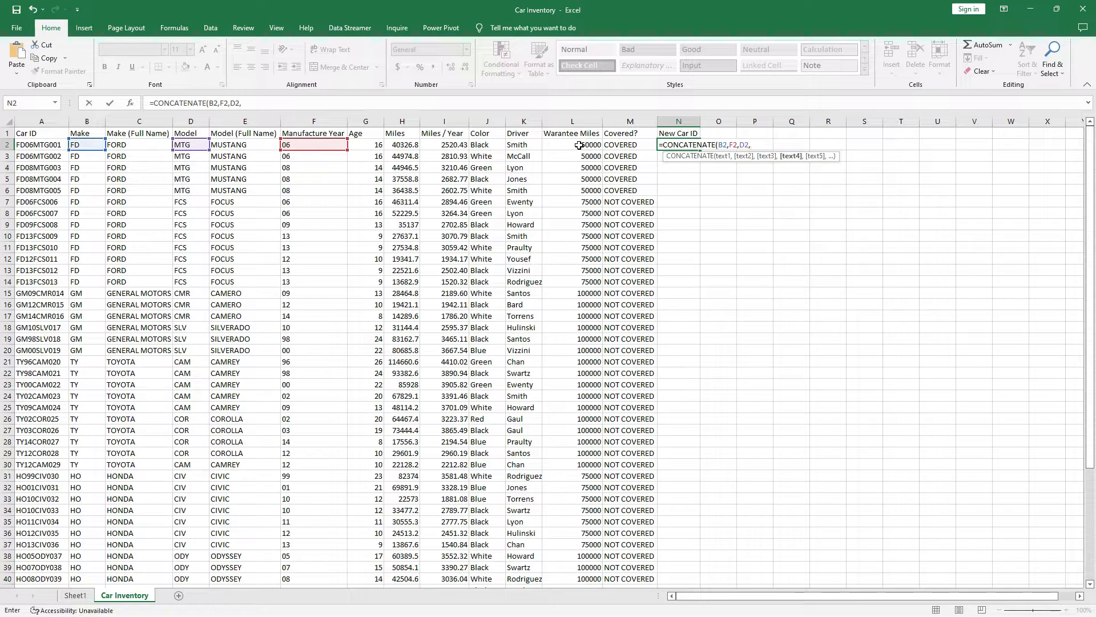
Add UPPER(LEFT(J2,3)) to N2's formula for the colour's first three letters in capitals.
type("upp")
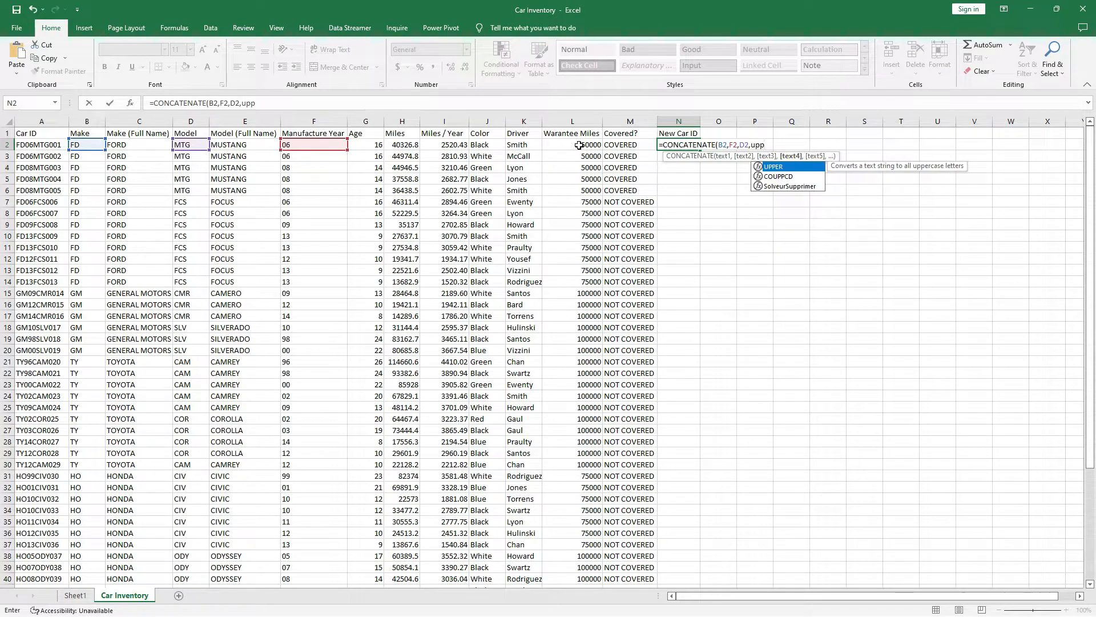
double_click(781, 166)
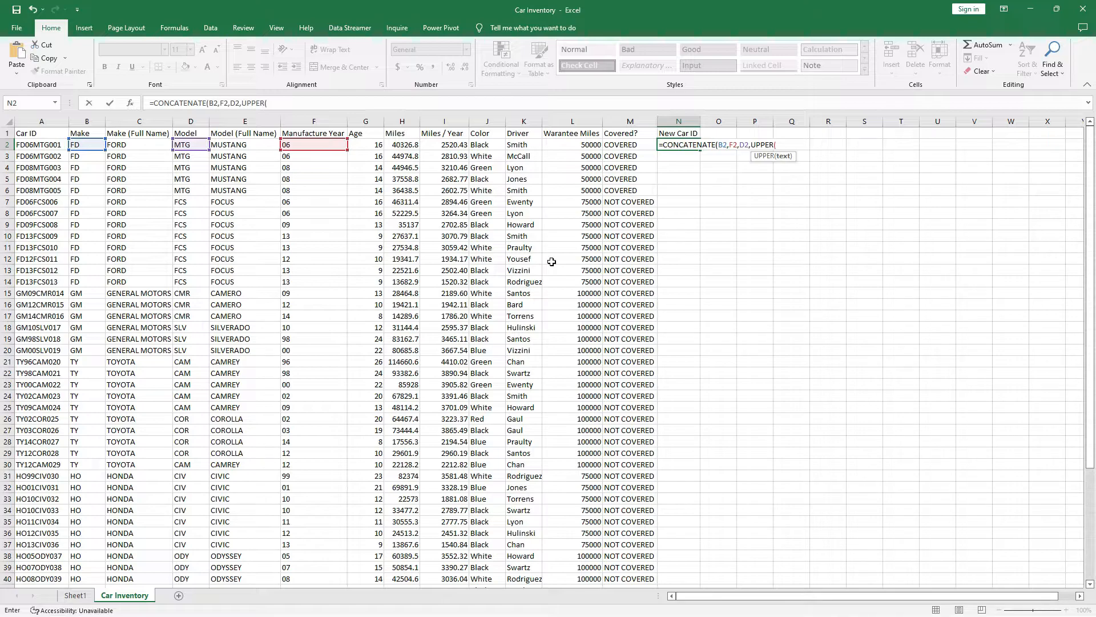
type("l")
key("BackSpace")
type("LEFT")
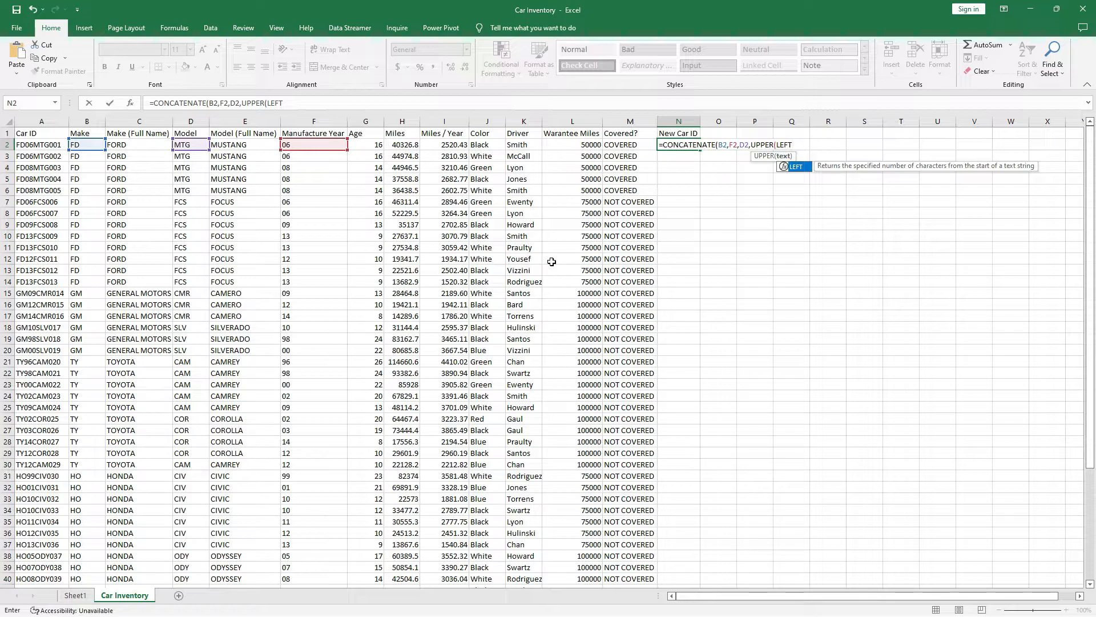
type("(")
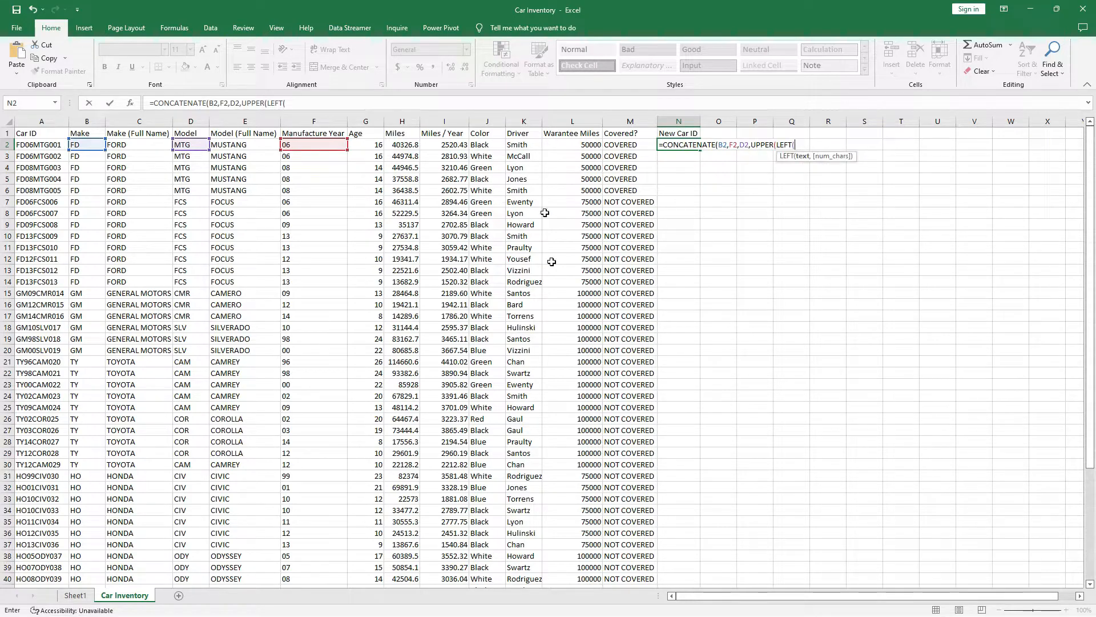
left_click(488, 147)
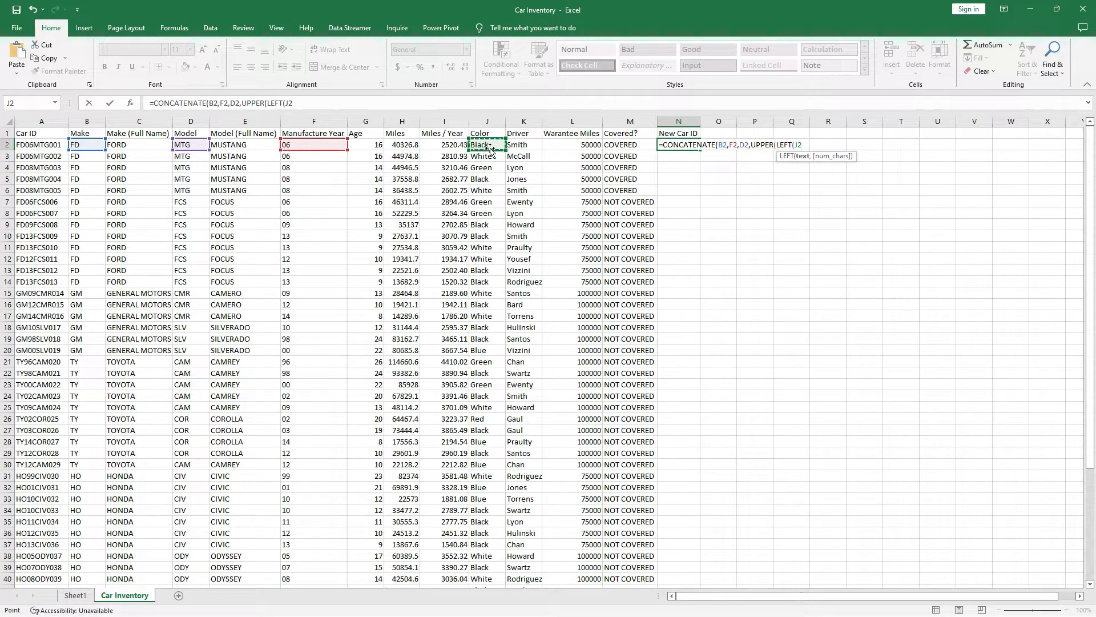
type(",3")
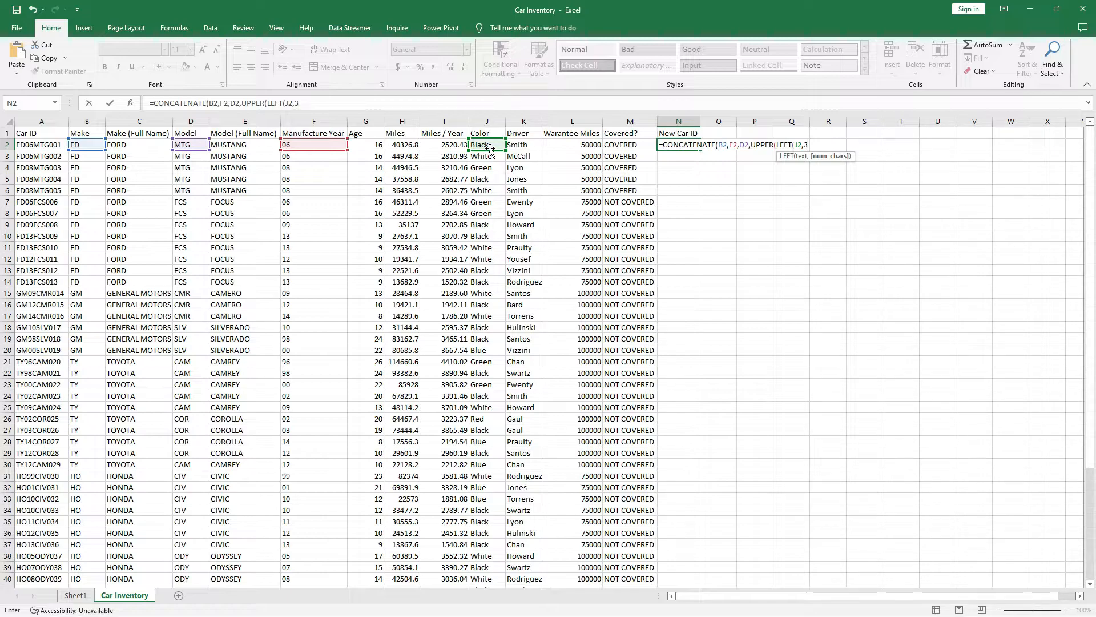
type("))")
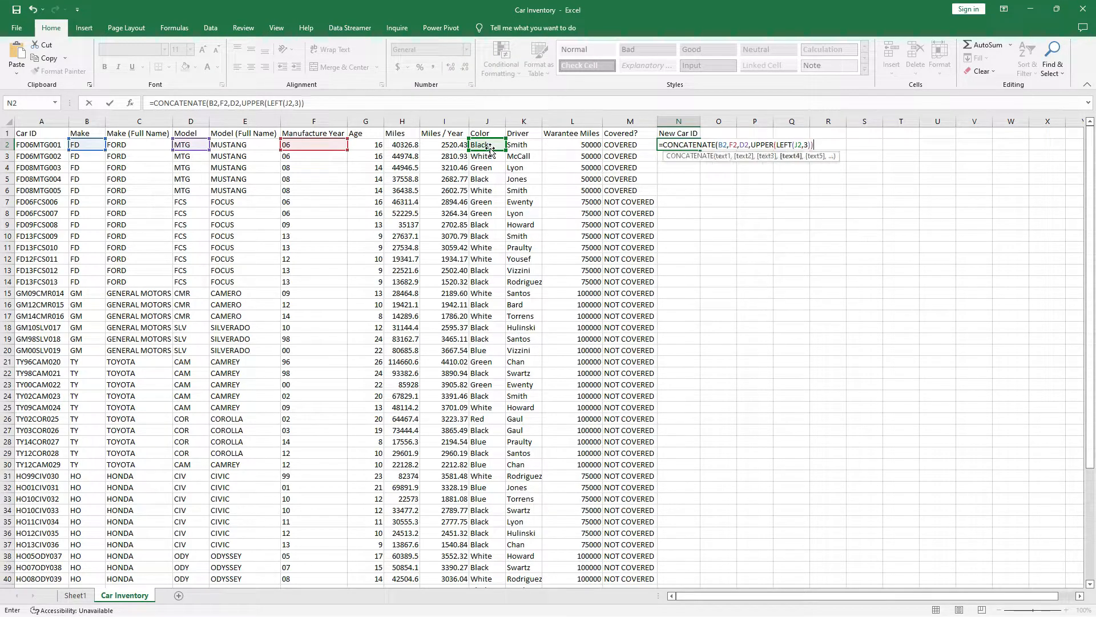
type(",")
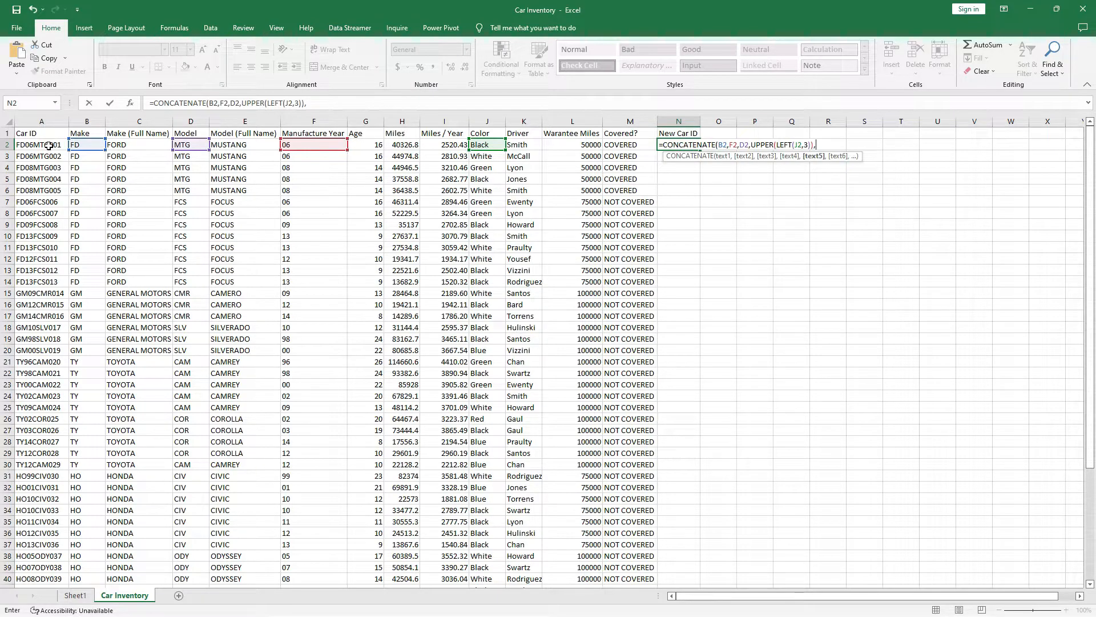
Append RIGHT(A2,3), fix the closing parentheses and enter it, giving FD06MTGBLA001.
type("right")
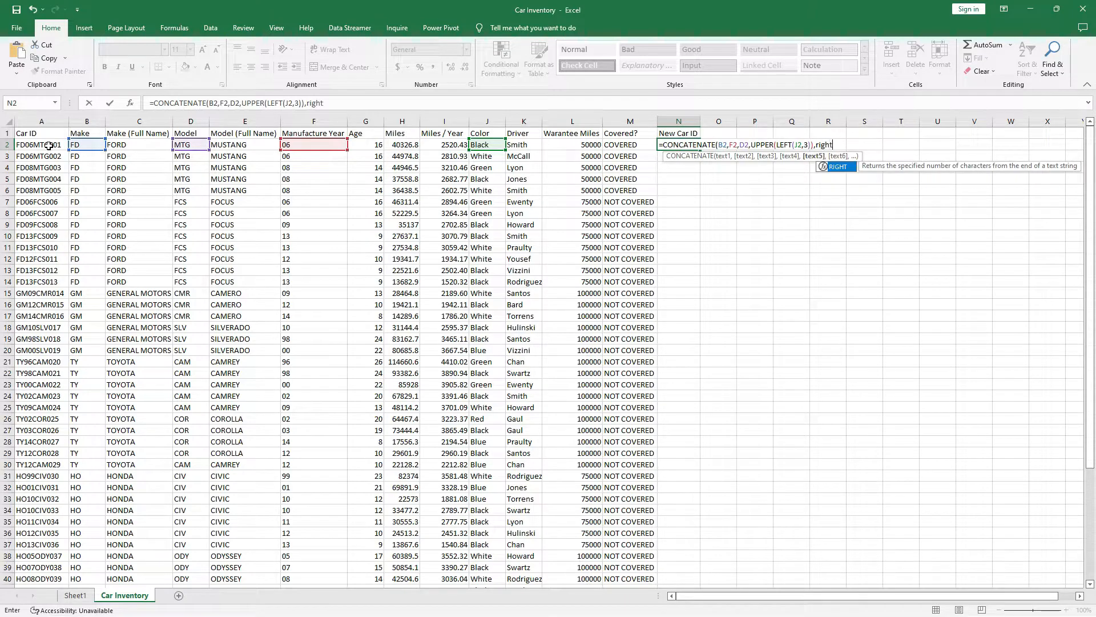
double_click(840, 167)
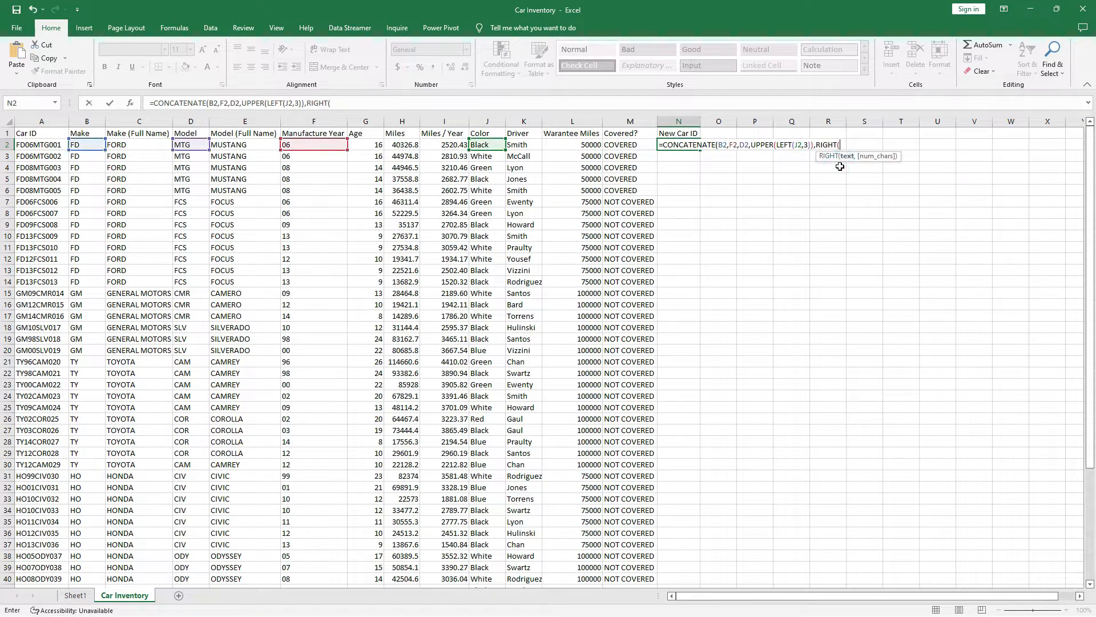
left_click(35, 146)
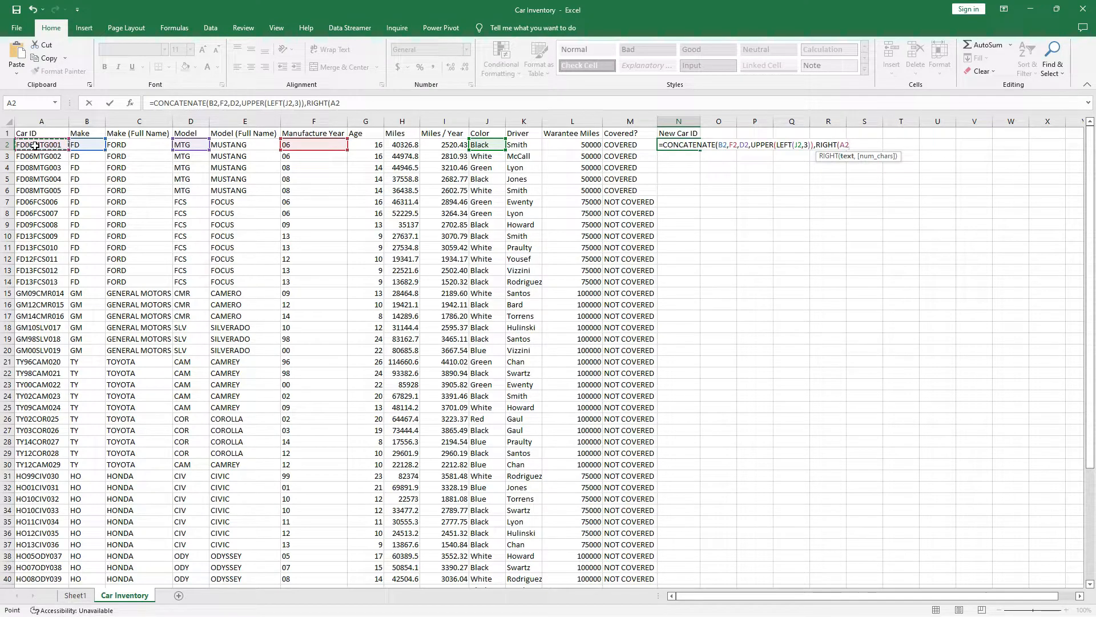
type(",3(")
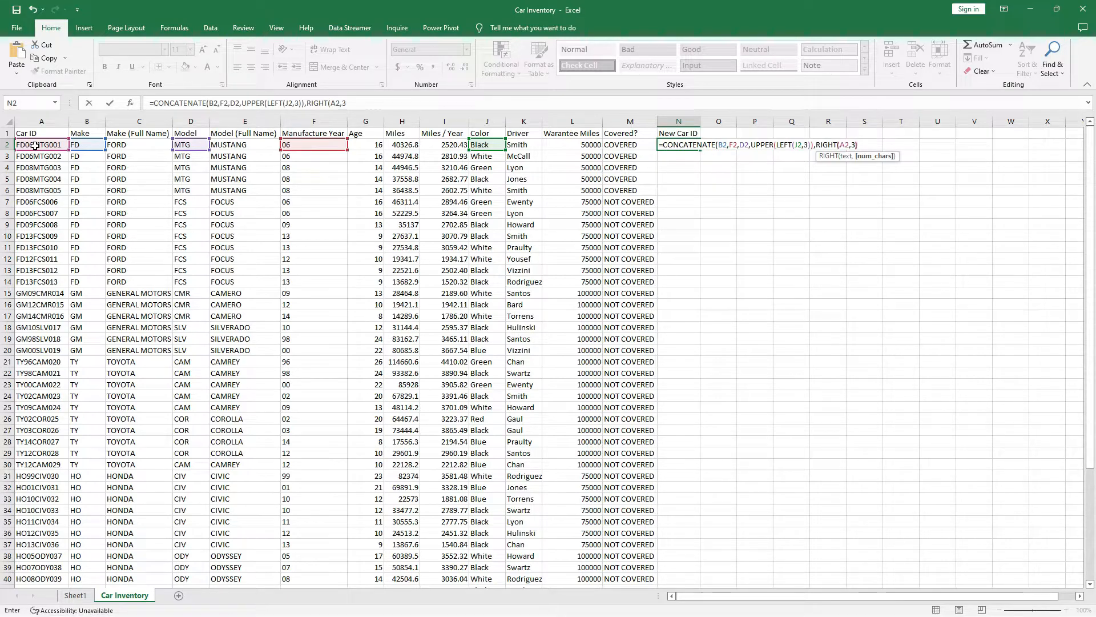
type("))")
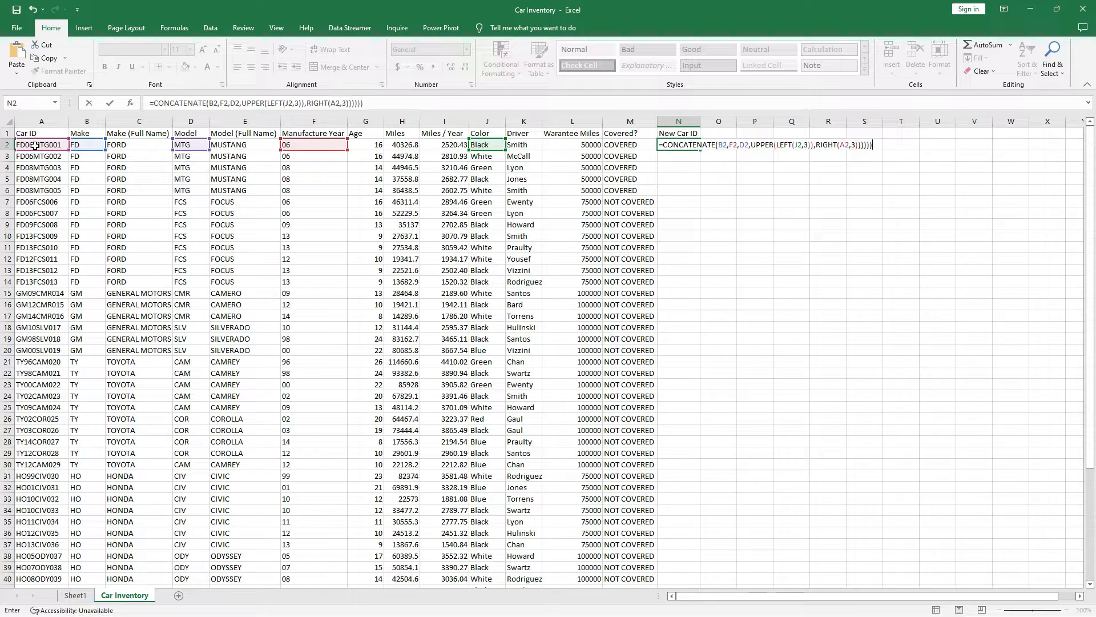
key("BackSpace")
key("BackSpace")
key("BackSpace")
key("BackSpace")
key("BackSpace")
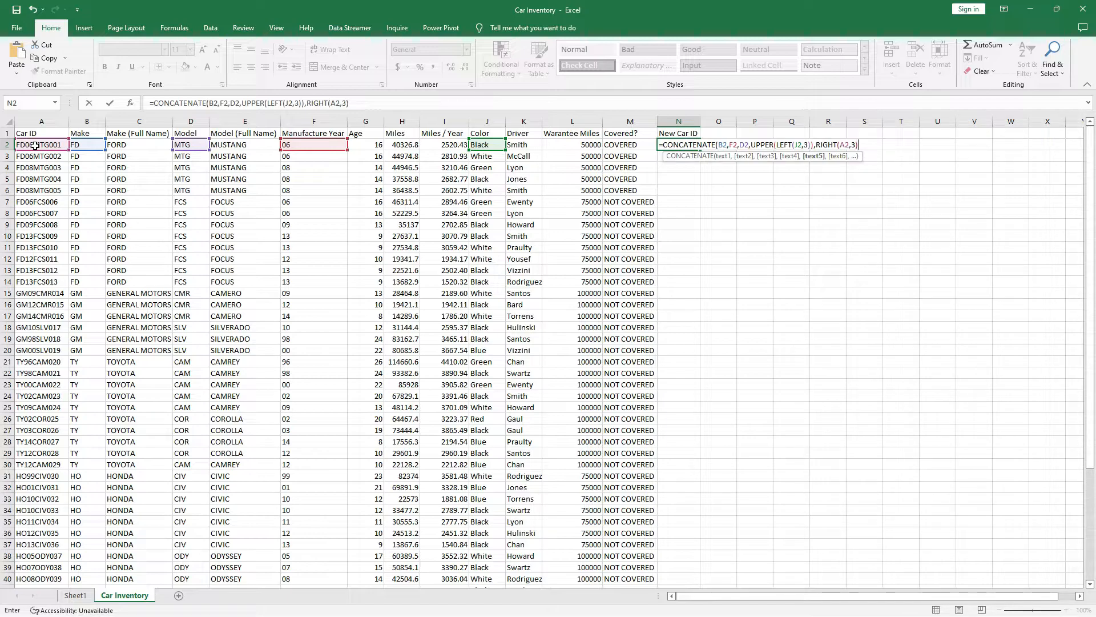
type(")")
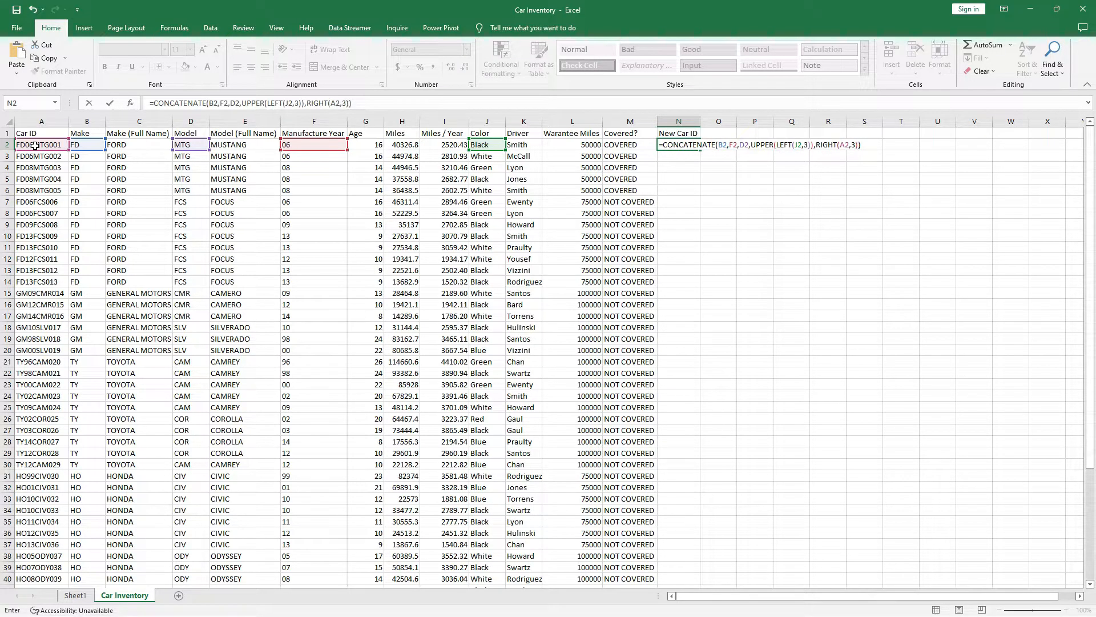
key("Return")
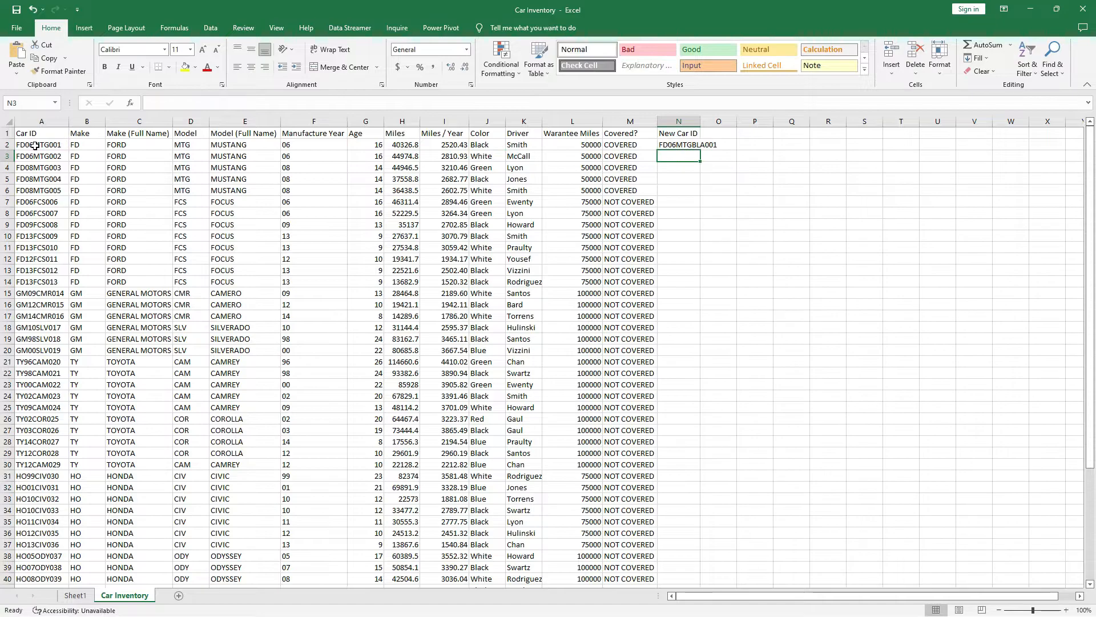
AutoFit column N and try N2's formula with UPPER removed.
left_click(672, 143)
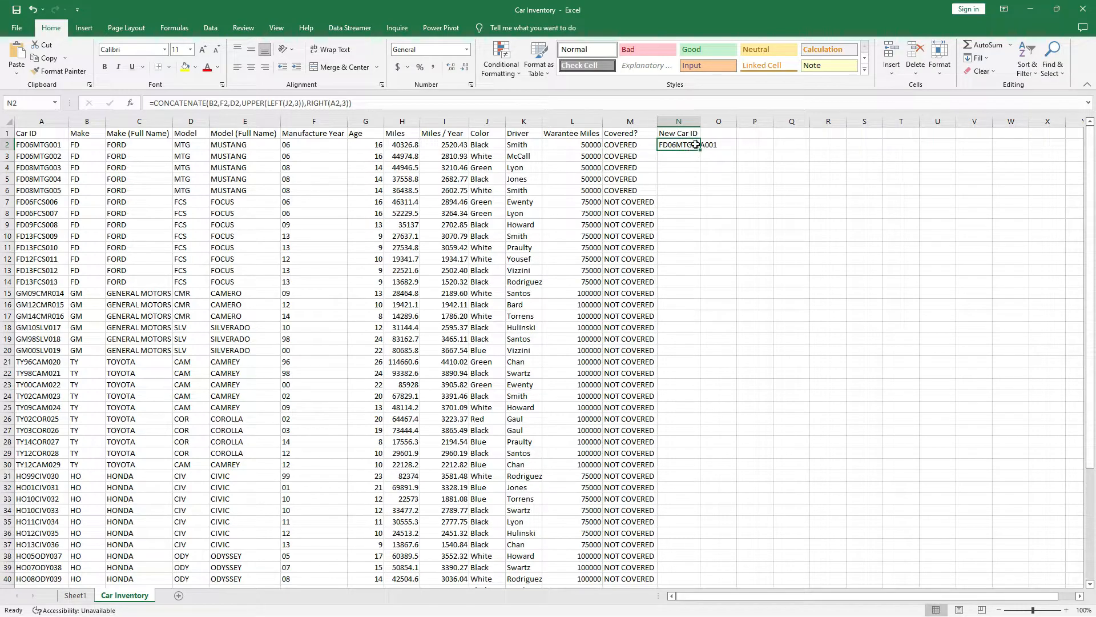
double_click(701, 121)
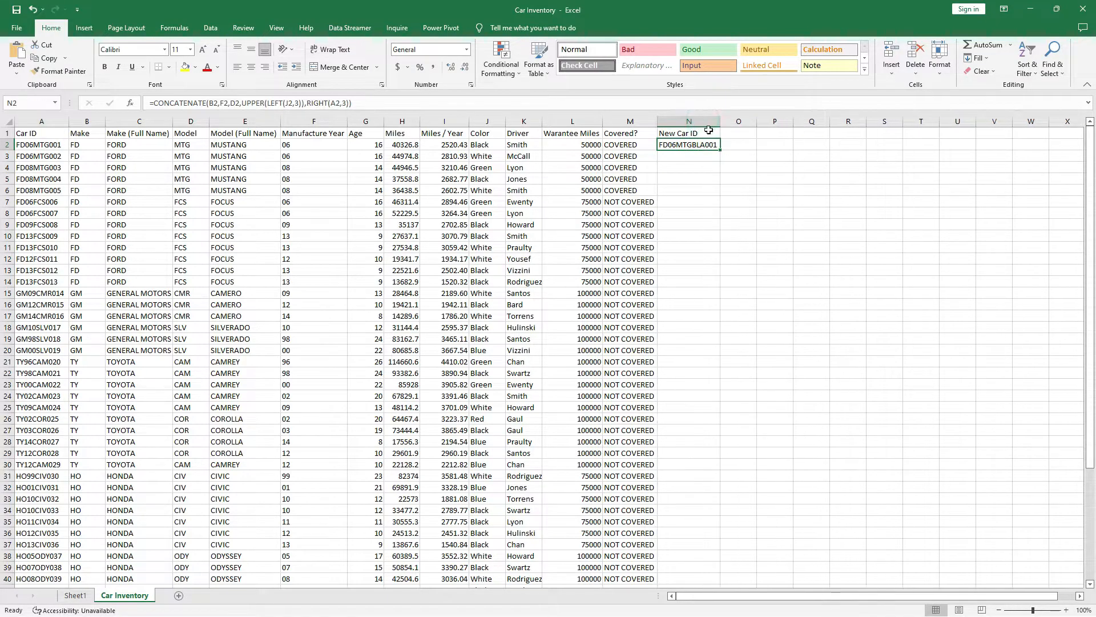
left_click(266, 104)
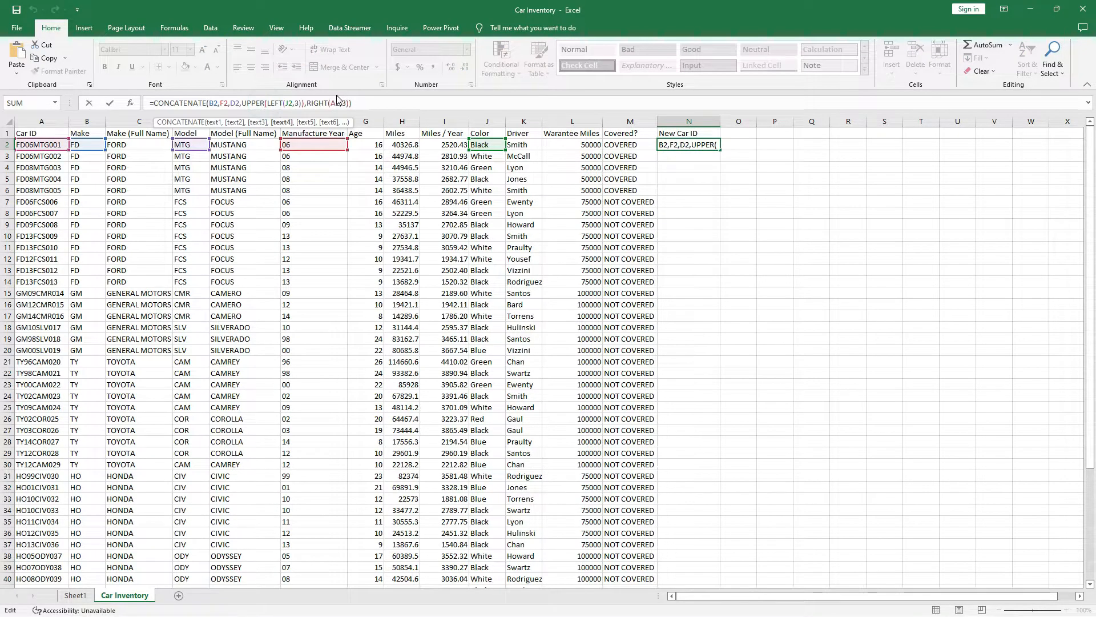
key("BackSpace")
key("BackSpace")
key("BackSpace")
key("BackSpace")
key("BackSpace")
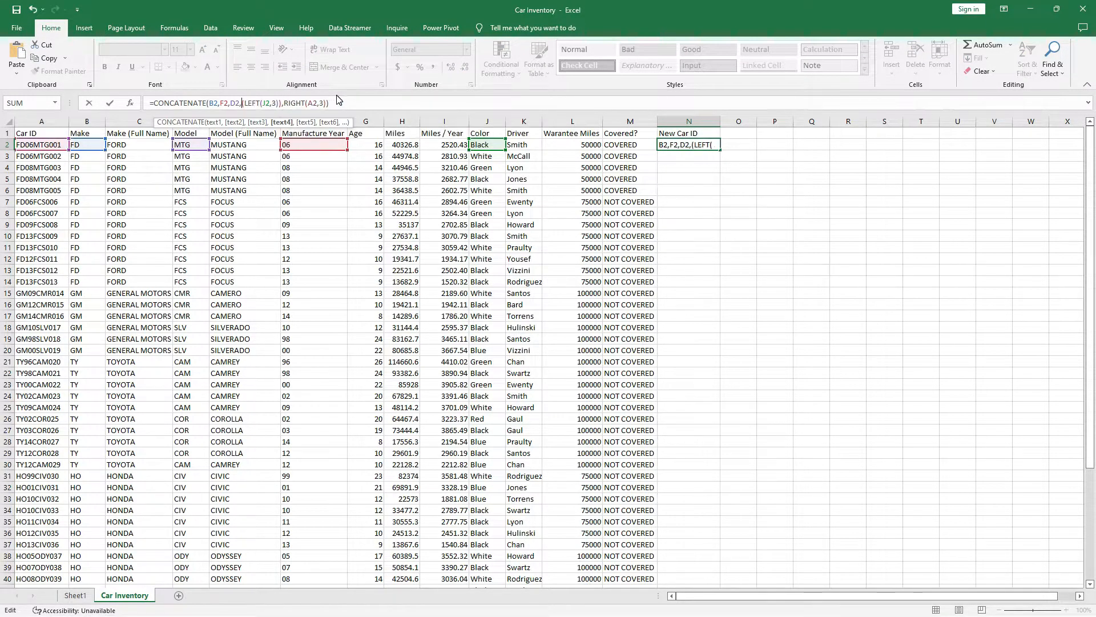
key("BackSpace")
key("Right")
key("Right")
key("Right")
key("Right")
key("Right")
key("Right")
key("Right")
key("Right")
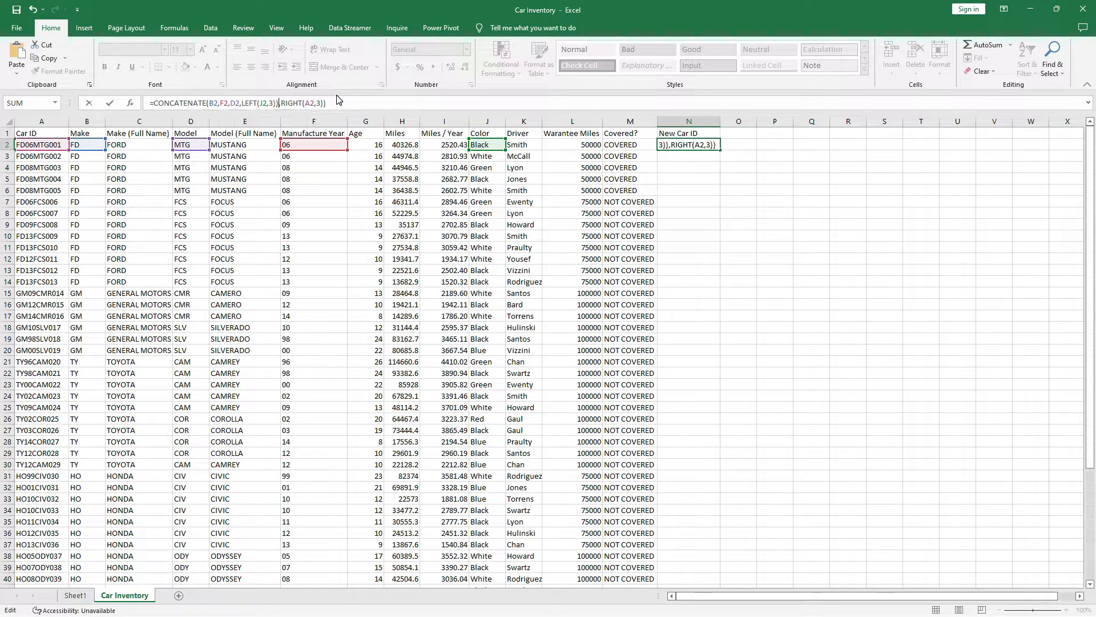
key("BackSpace")
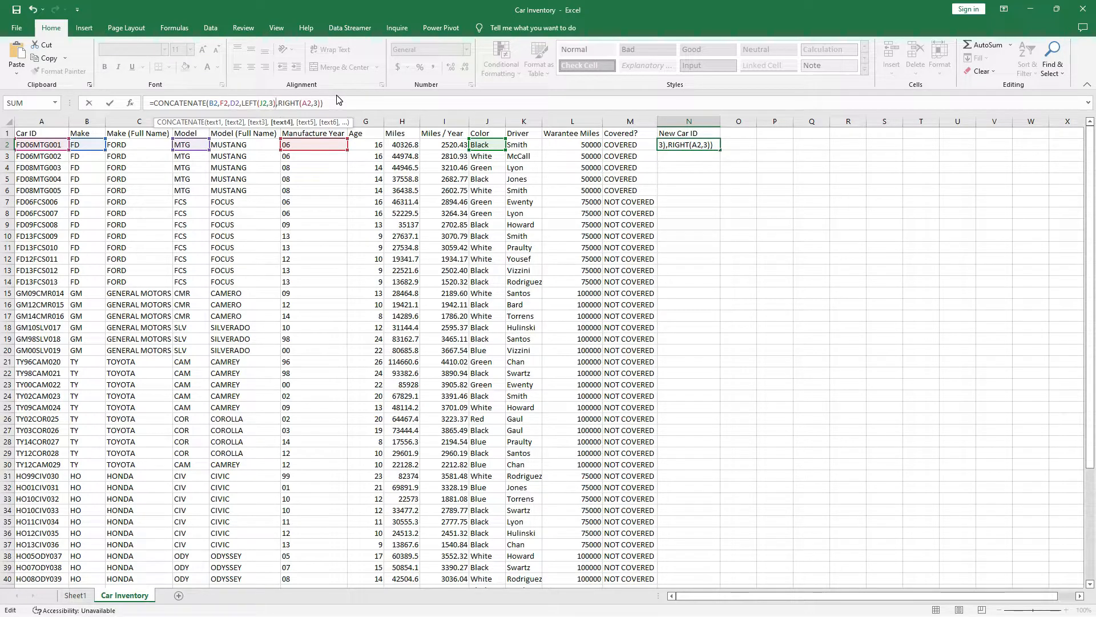
key("Return")
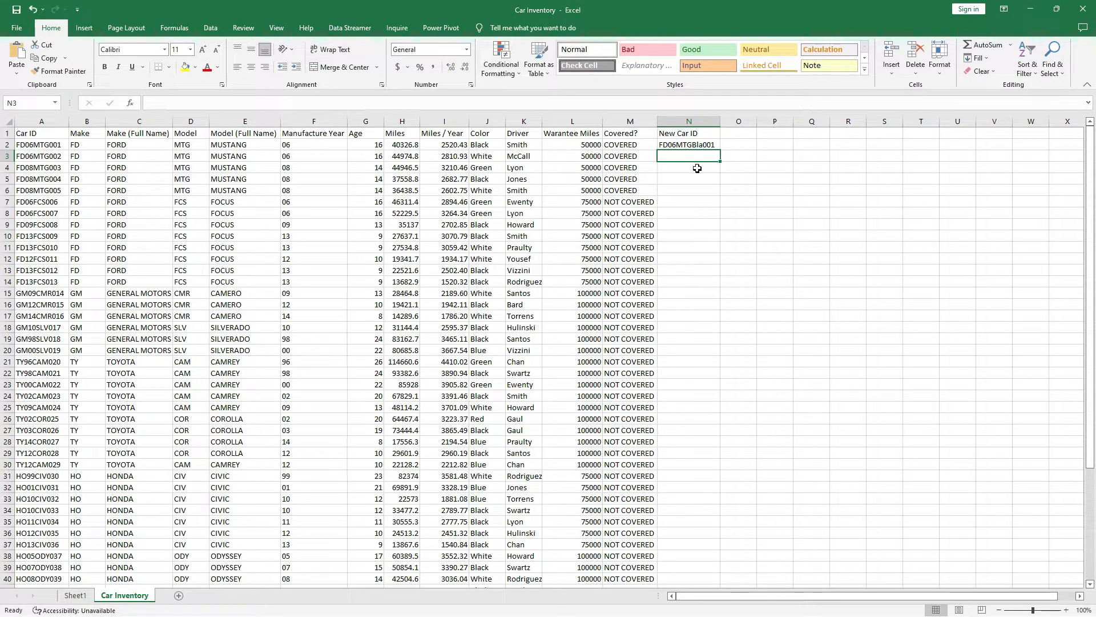
Restore UPPER around LEFT(J2,3) in N2 so the colour letters stay uppercase.
left_click(702, 146)
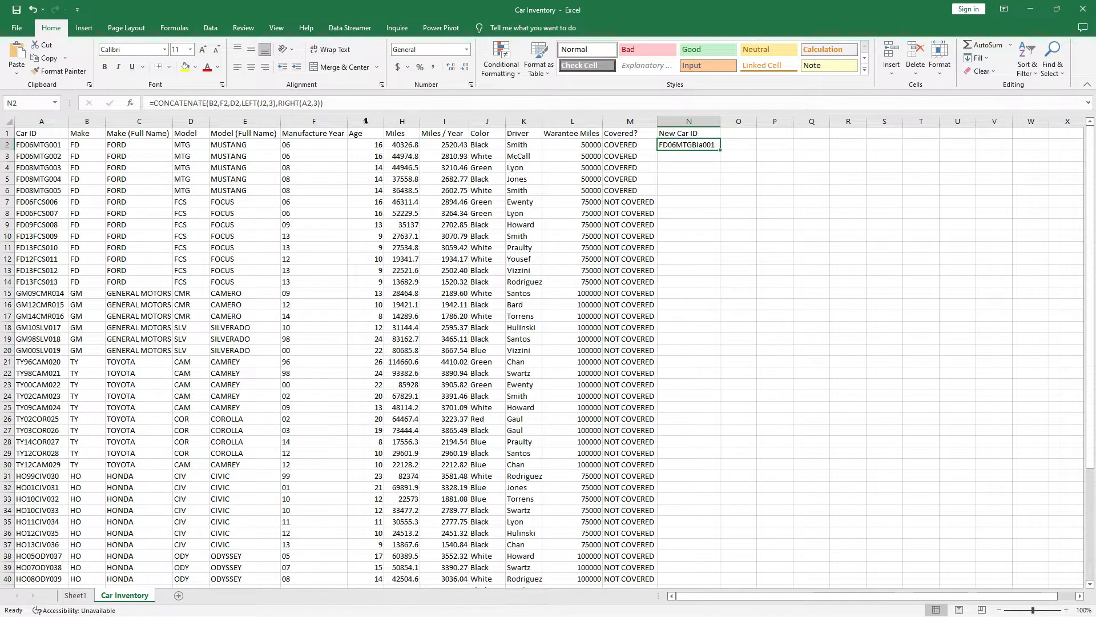
left_click(242, 103)
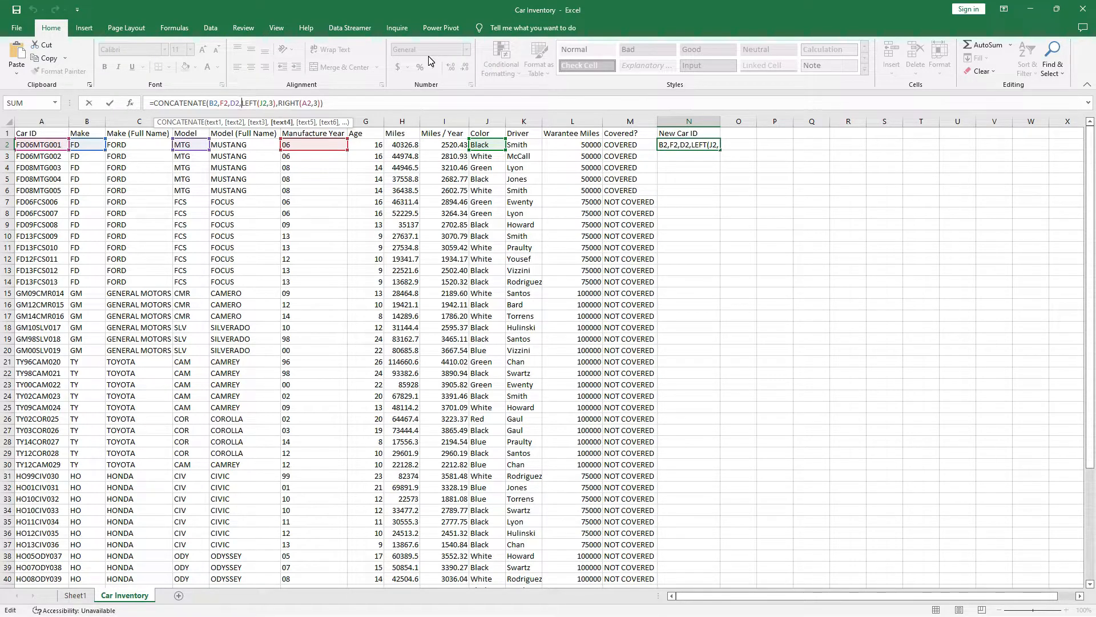
type("u")
key("BackSpace")
type("UPPER")
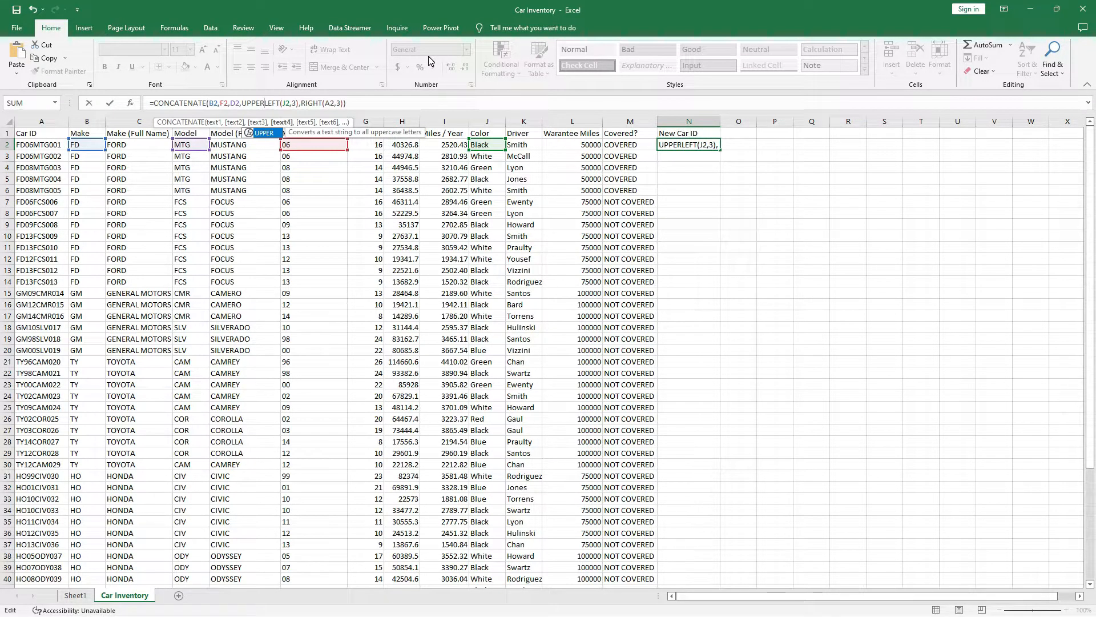
type("(J2,3")
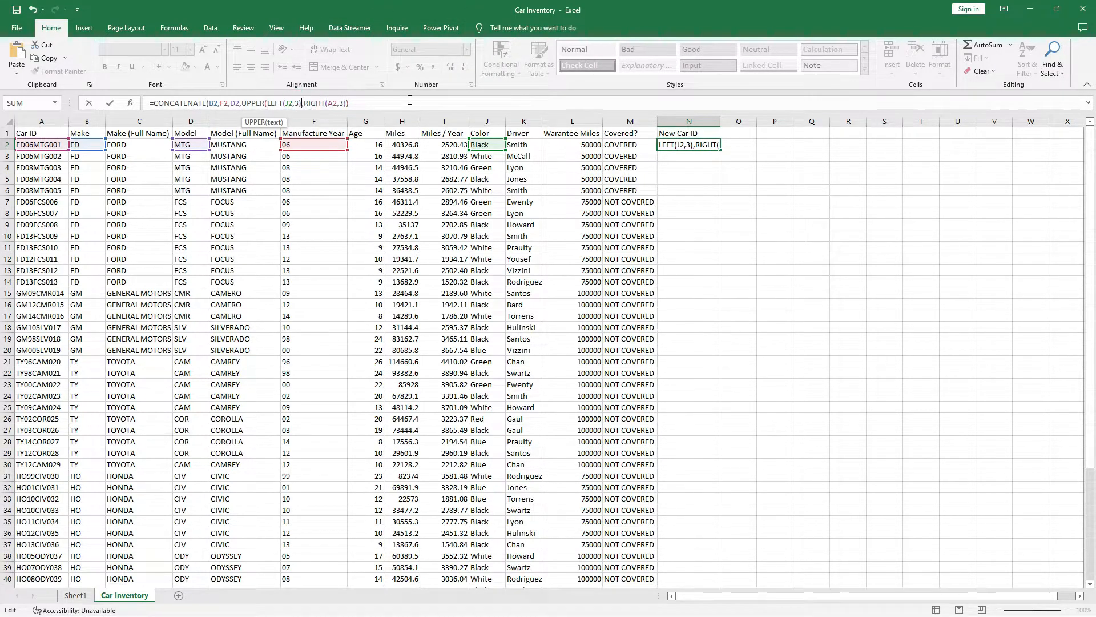
type(")")
key("Return")
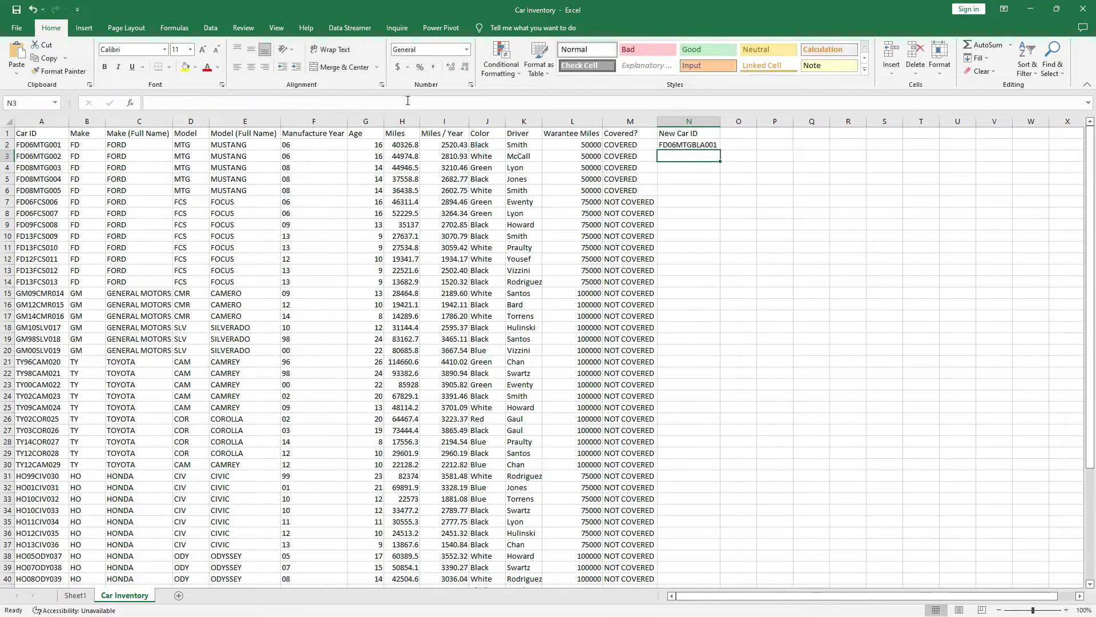
Copy N2's ID formula down to N53, giving IDs like FD06MTGWHI002, then return to A1.
left_click(697, 144)
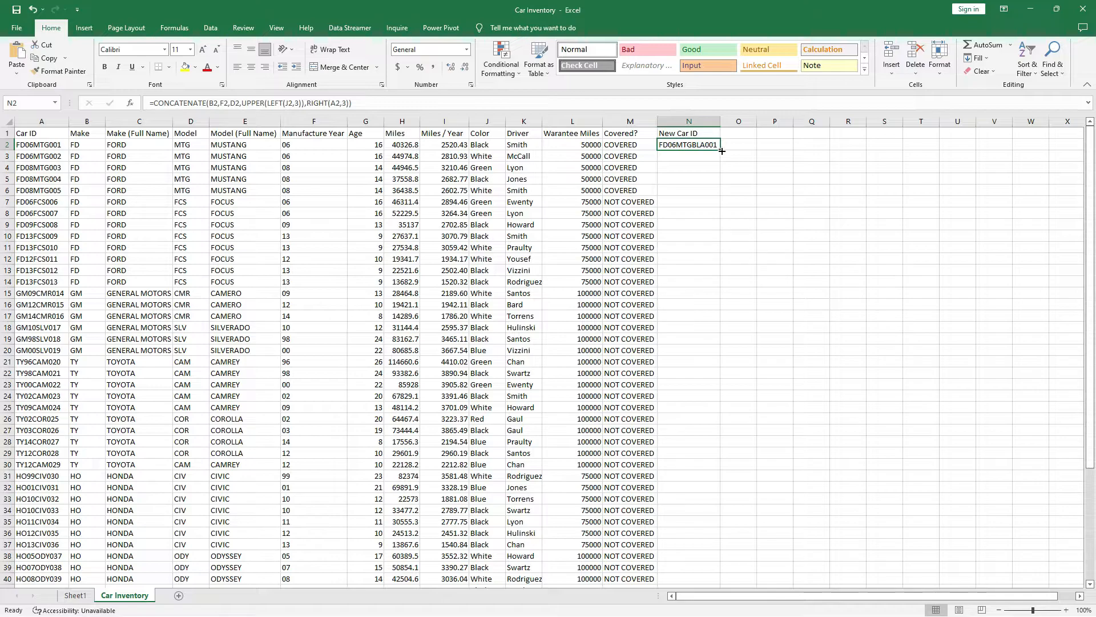
double_click(722, 150)
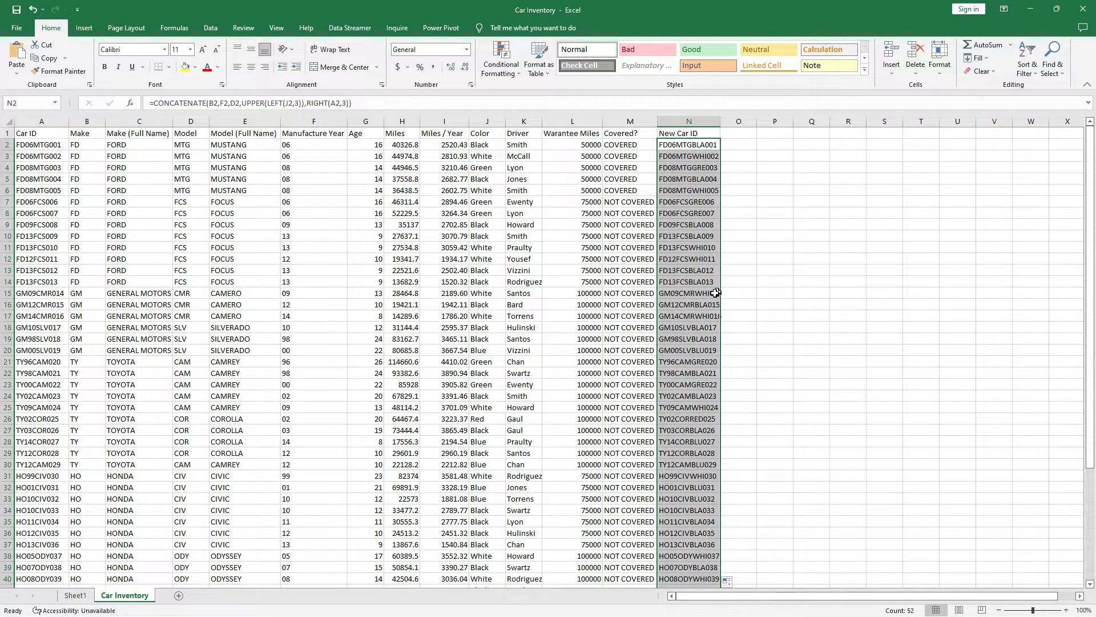
scroll(706, 292, "down", 8)
scroll(707, 293, "down", 6)
scroll(700, 289, "up", 14)
left_click(34, 133)
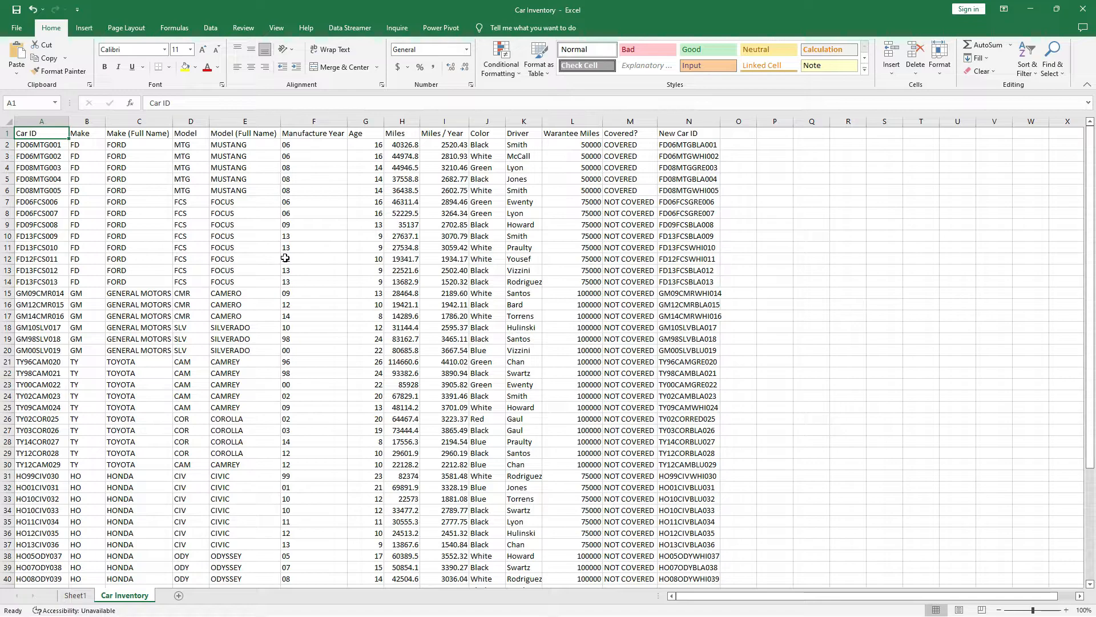